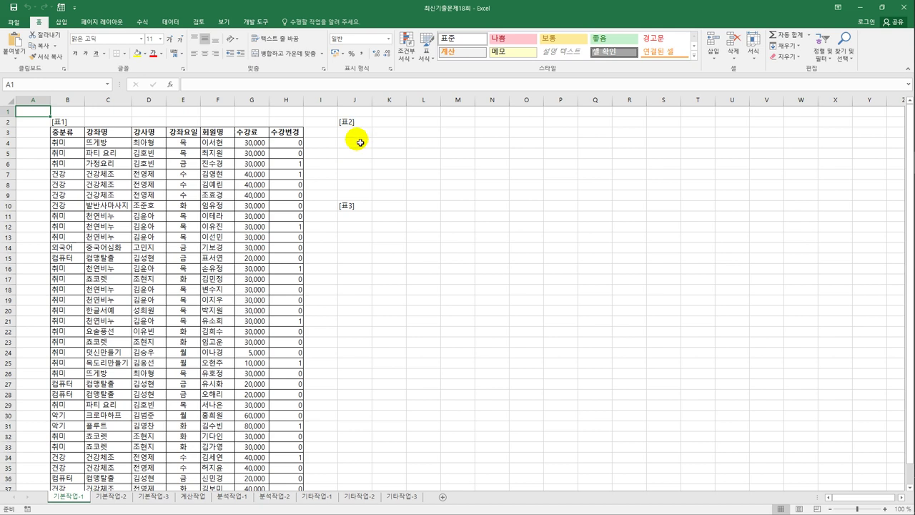
- Enter the heading 조건 in J3
left_click(359, 135)
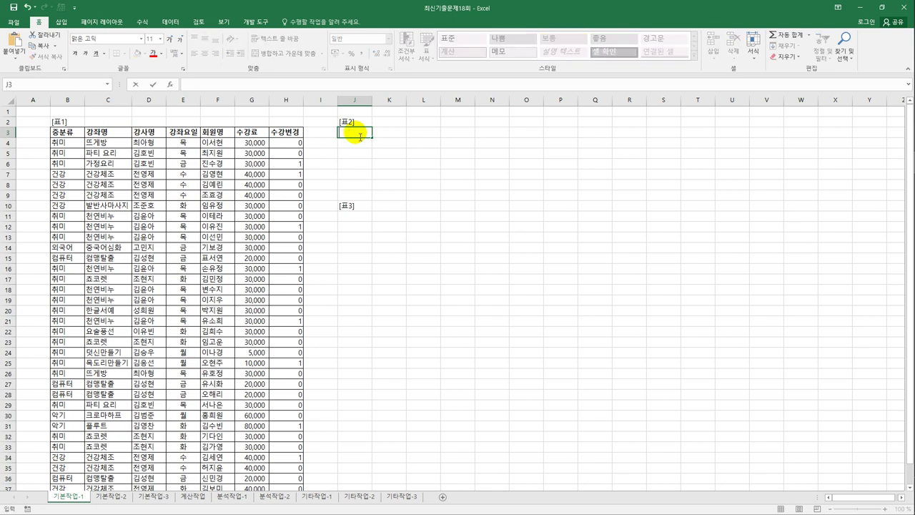
type("조건")
key("Return")
type("=")
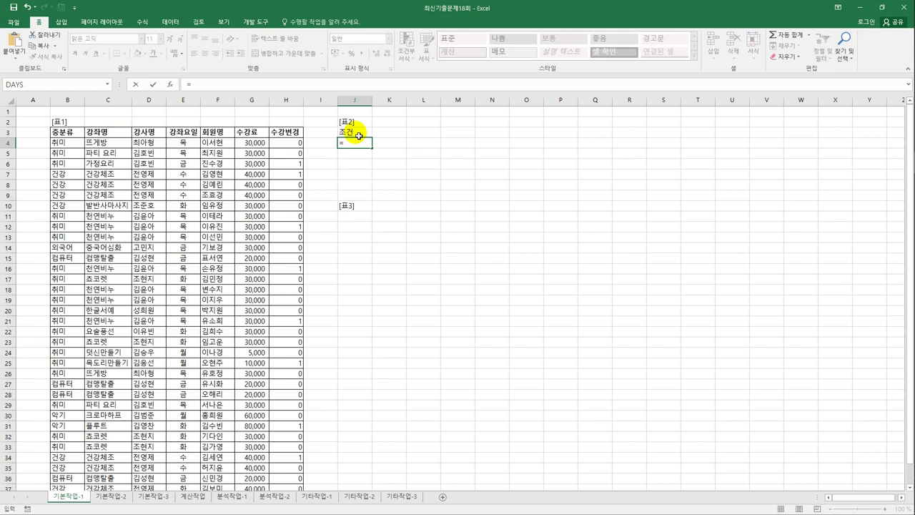
type("or(")
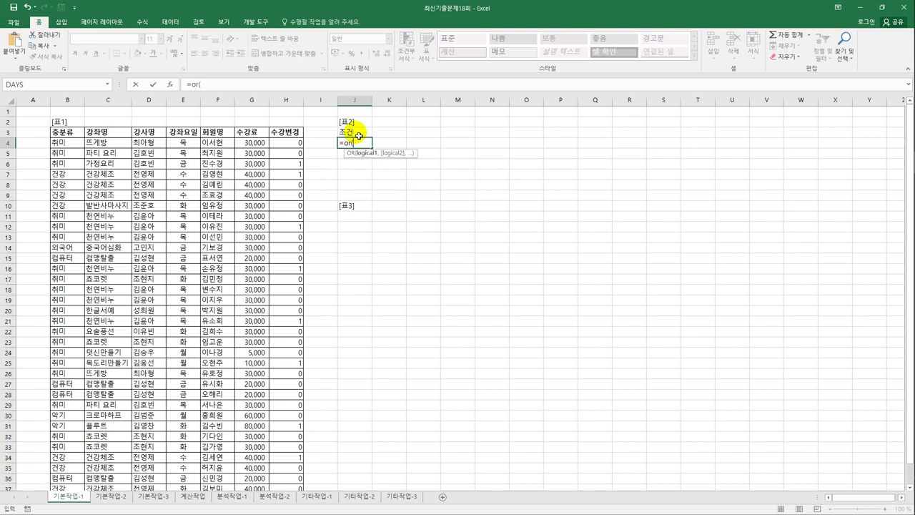
left_click(145, 143)
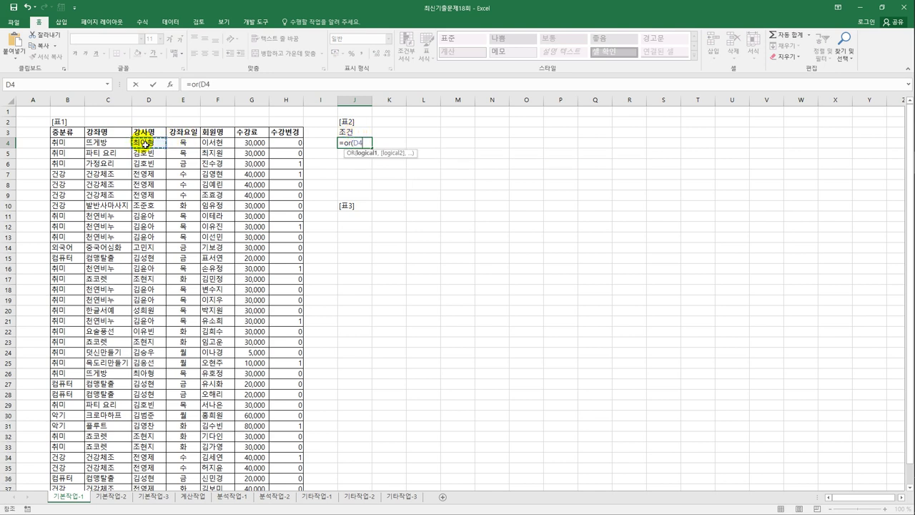
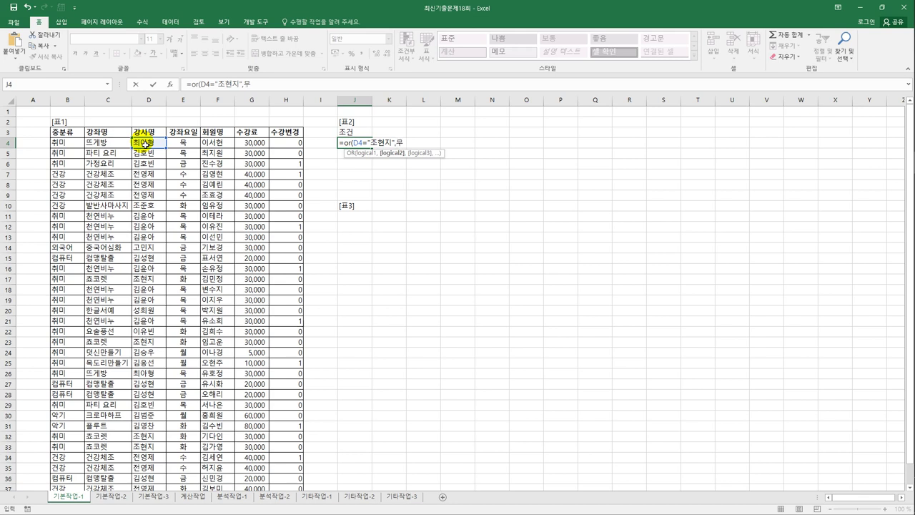
type("and(")
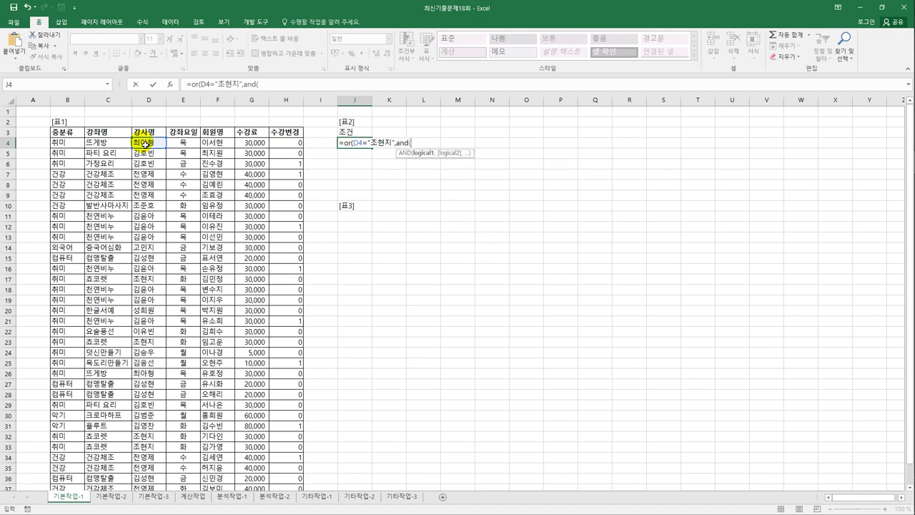
left_click(295, 143)
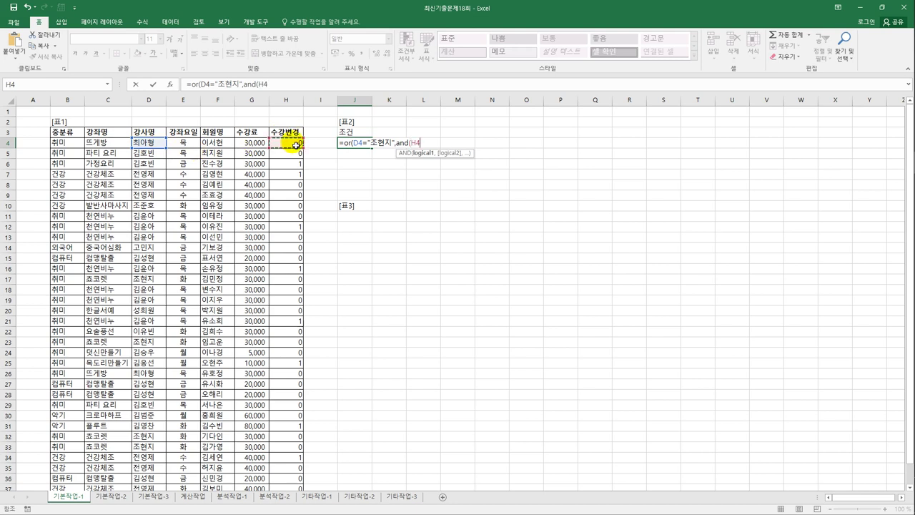
type("=1,")
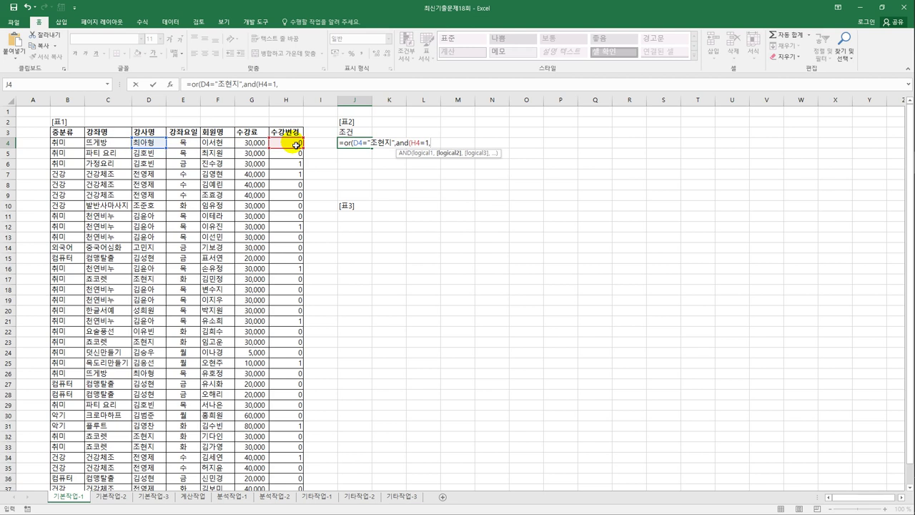
type("or(")
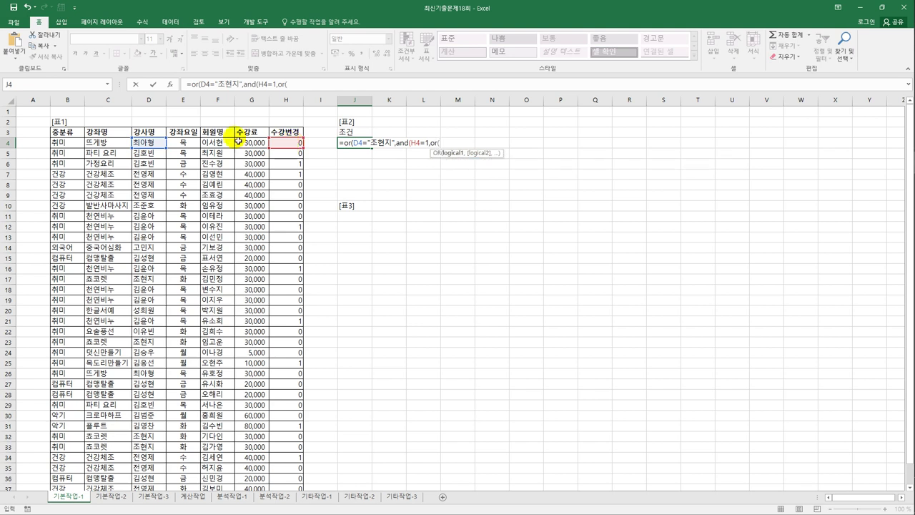
left_click(199, 145)
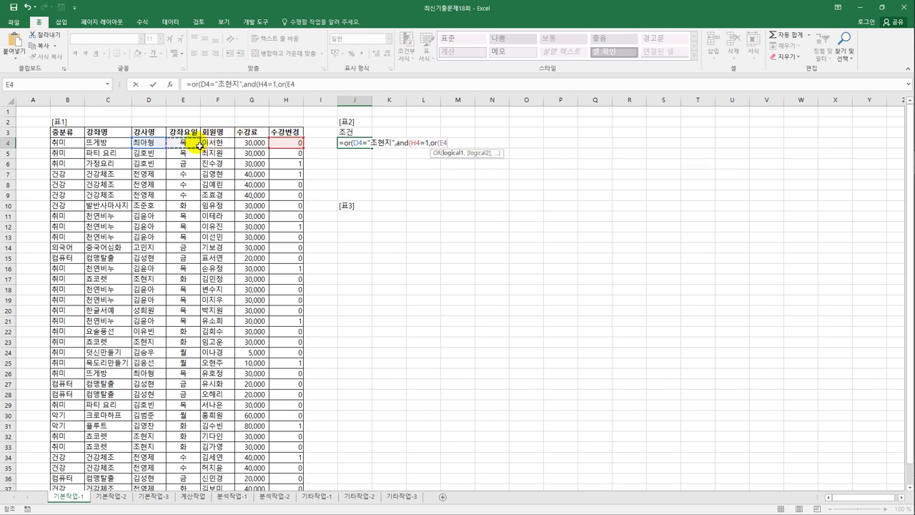
type("=\"화\",")
left_click(199, 145)
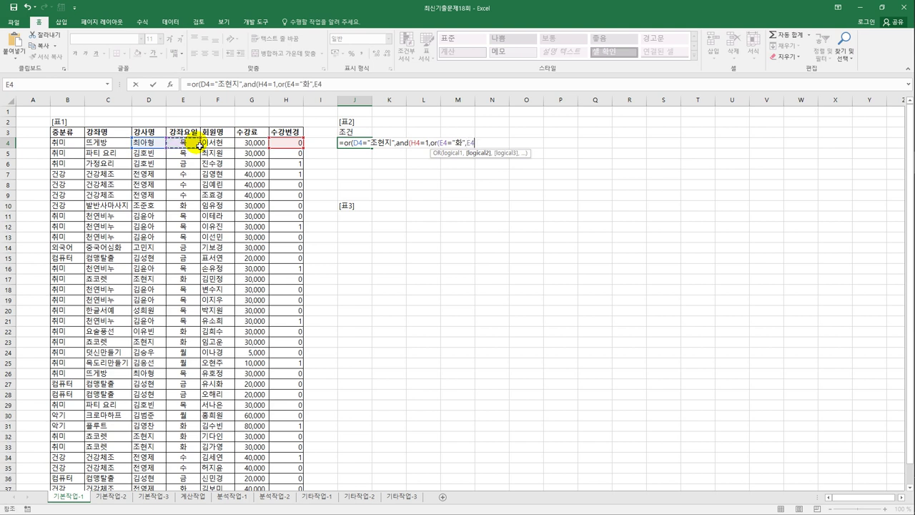
type("=\"목\")")
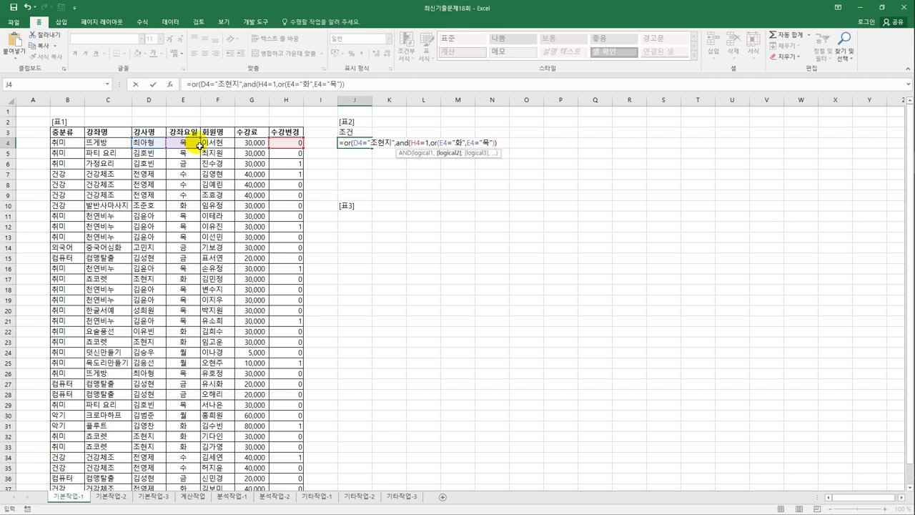
type("))")
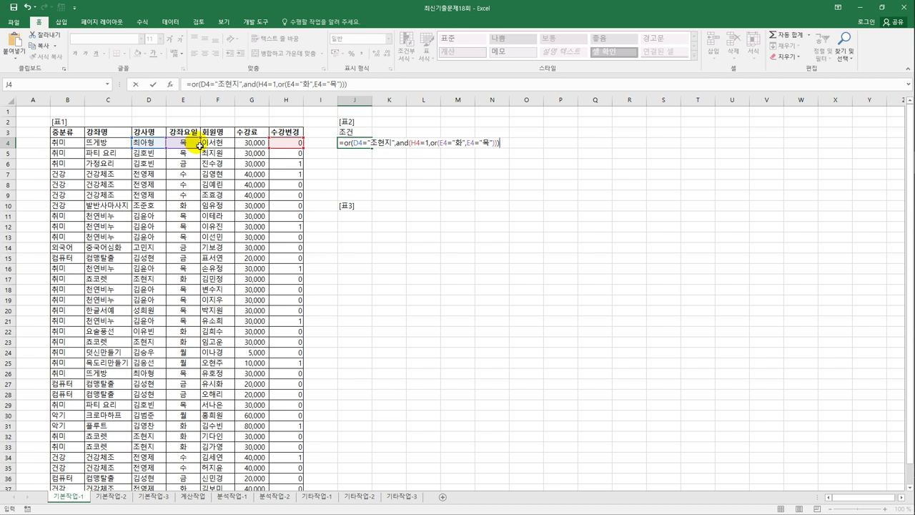
key("Return")
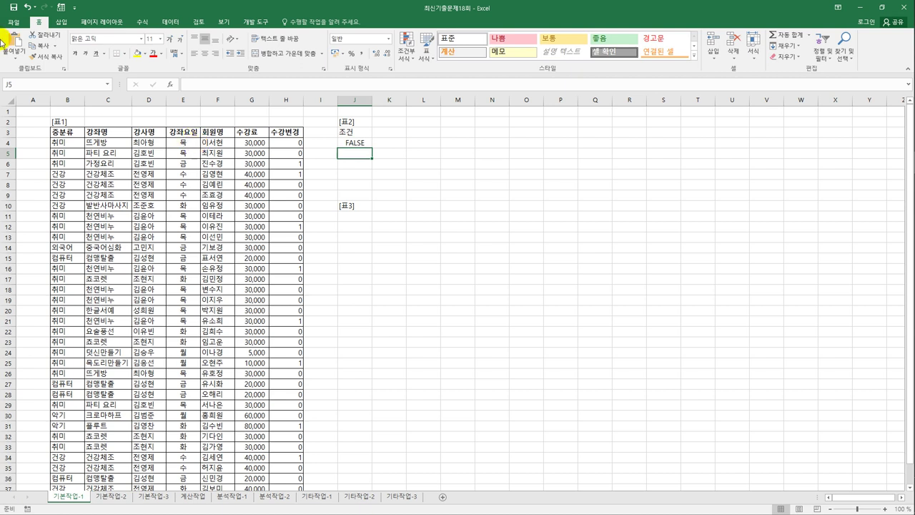
left_click(153, 135)
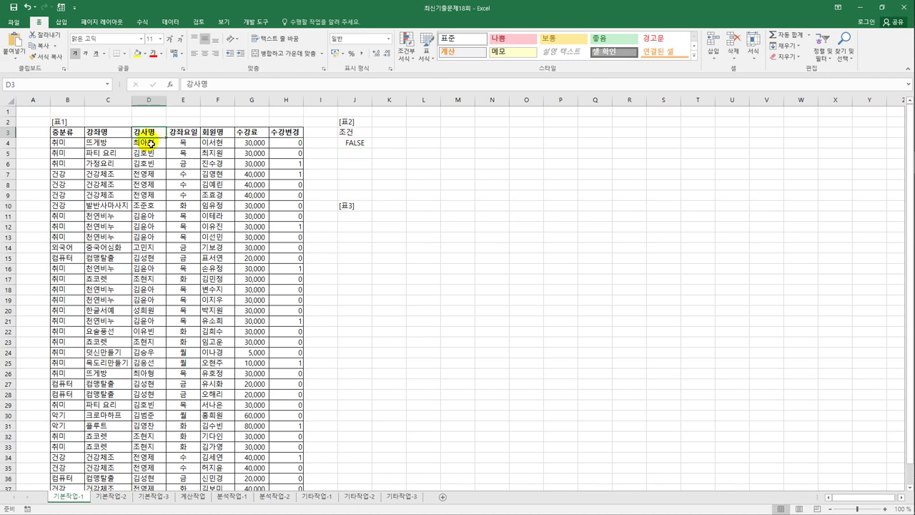
- Copy the 강사명 header from D3 into J11
key("ctrl+c")
left_click(355, 221)
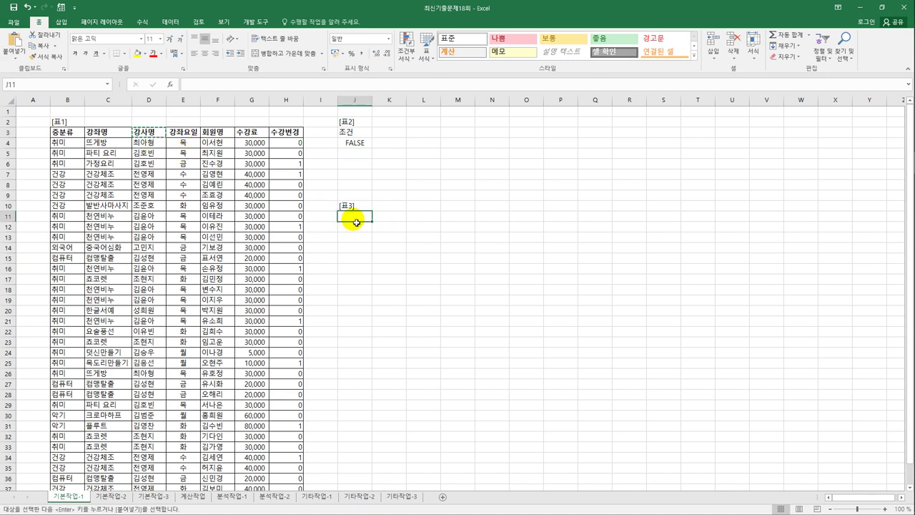
key("ctrl+v")
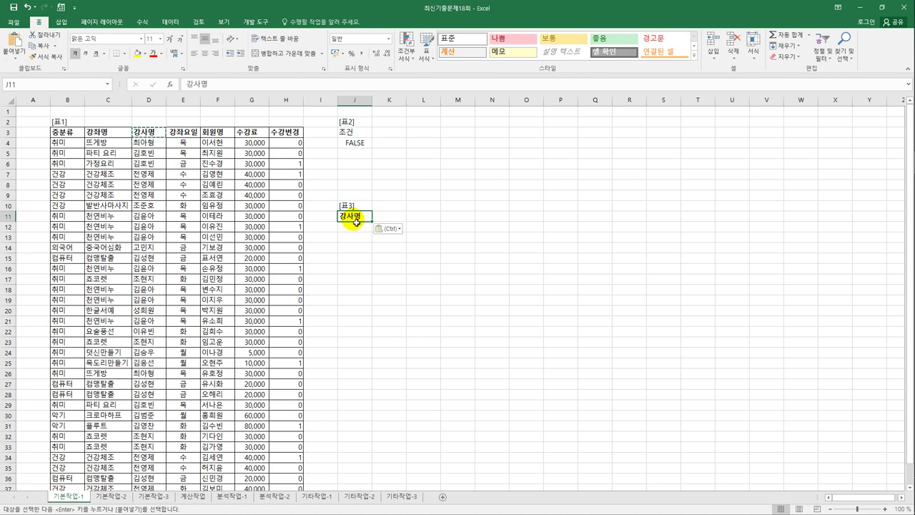
- Copy the 강좌명, 강좌요일, 회원명, 수강료 and 수강변경 headers into K11:O11
left_click(112, 138)
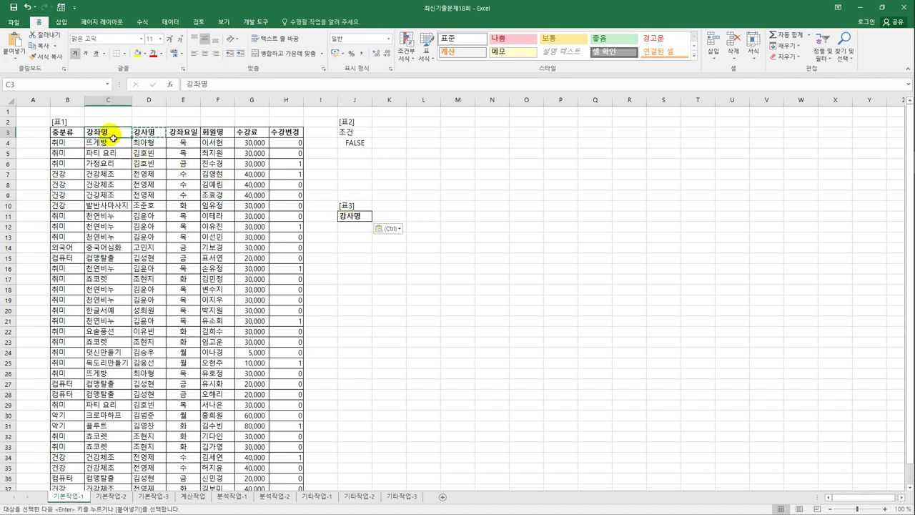
left_click(185, 133, "ctrl")
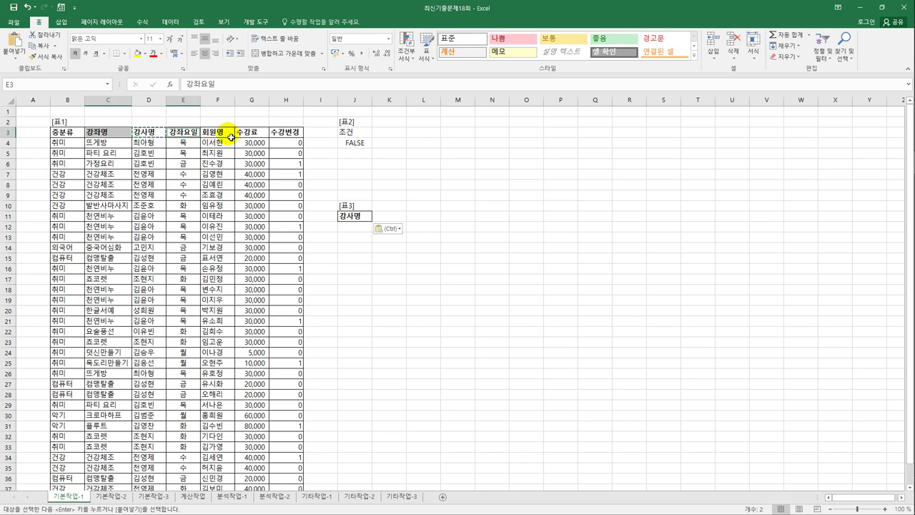
left_click_drag(230, 137, 282, 137)
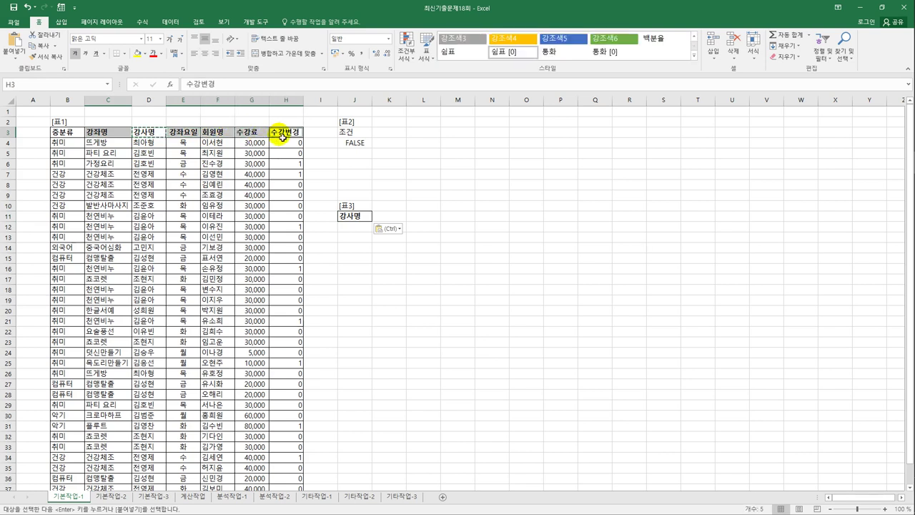
key("ctrl+c")
left_click(395, 218)
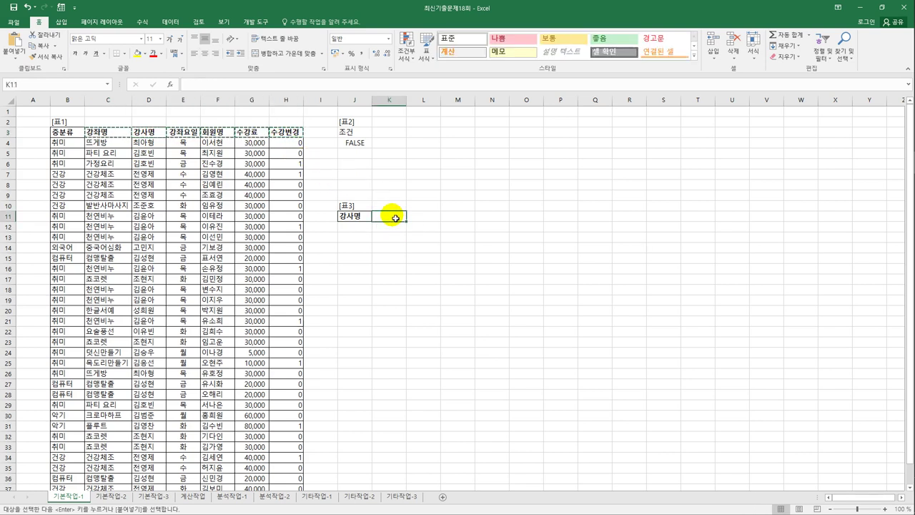
key("ctrl+v")
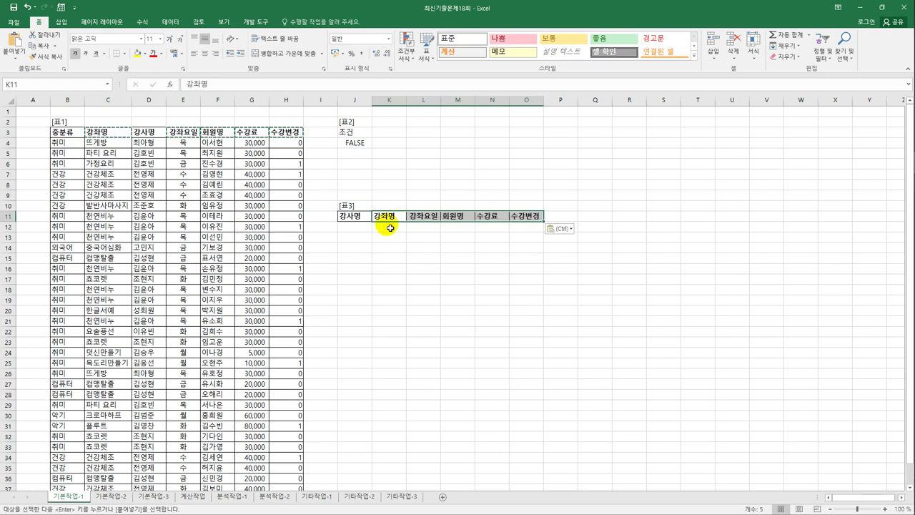
left_click(379, 217)
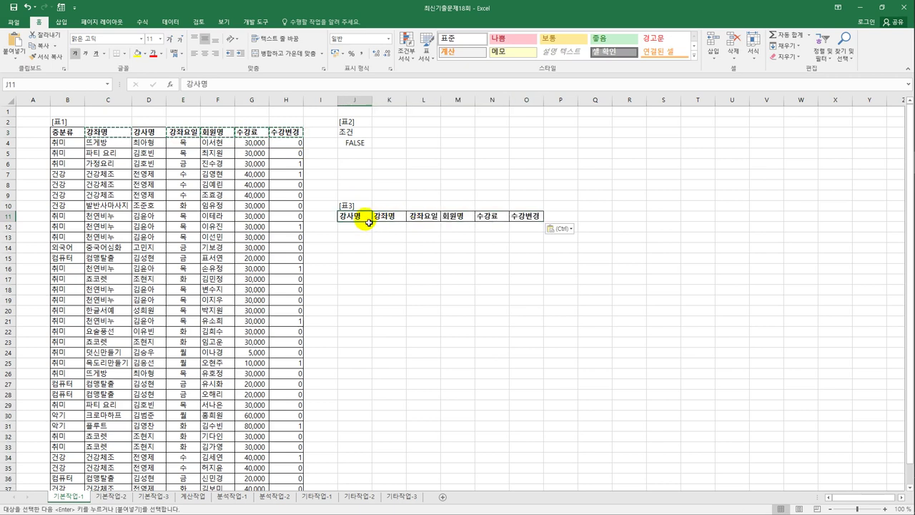
left_click(413, 220)
left_click(448, 219)
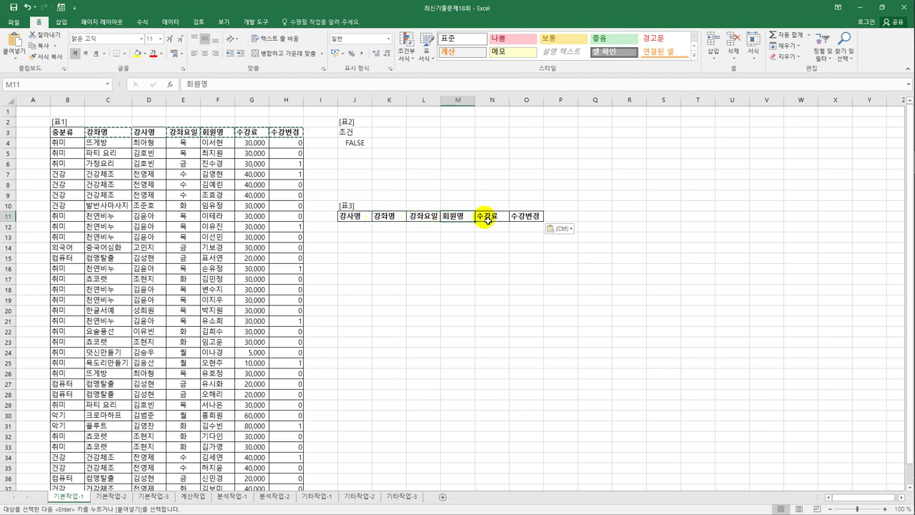
left_click(486, 220)
left_click(516, 223)
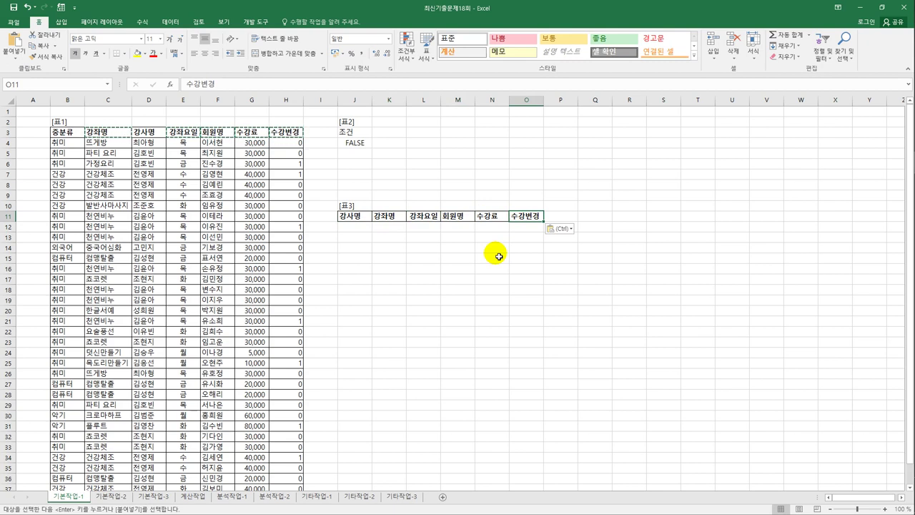
left_click(223, 248)
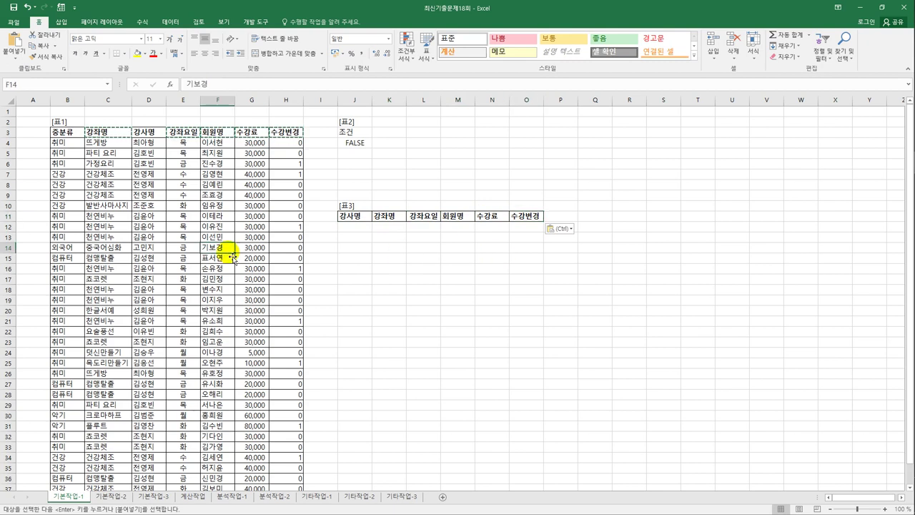
- Run Advanced Filter with criteria J3:J4, copying matching records to J11:O11
left_click(172, 22)
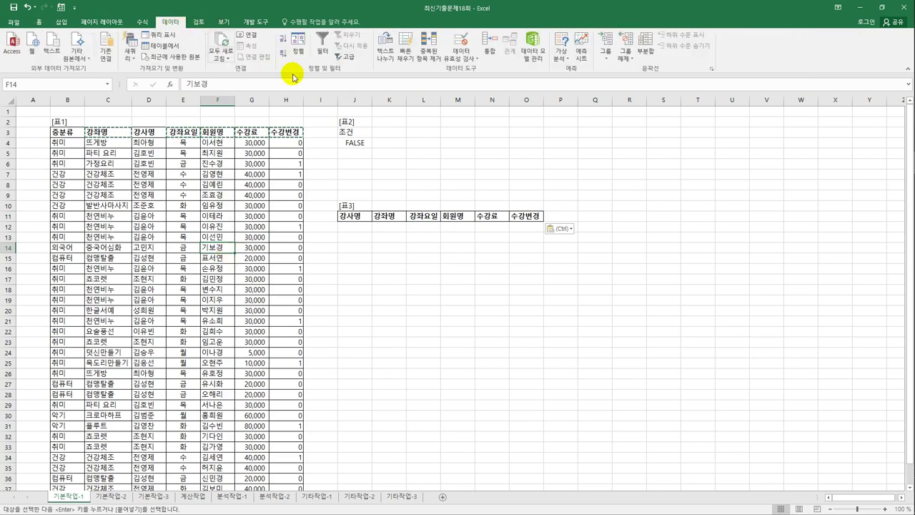
left_click(348, 57)
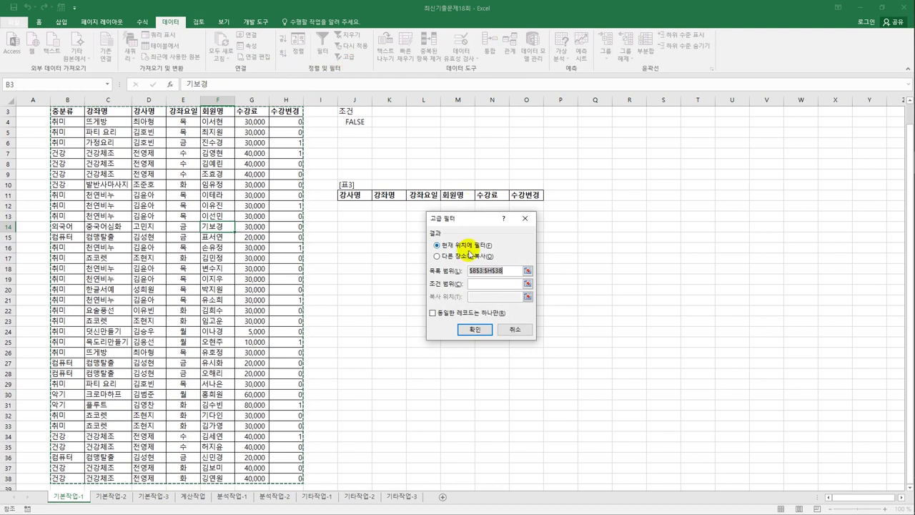
left_click(469, 255)
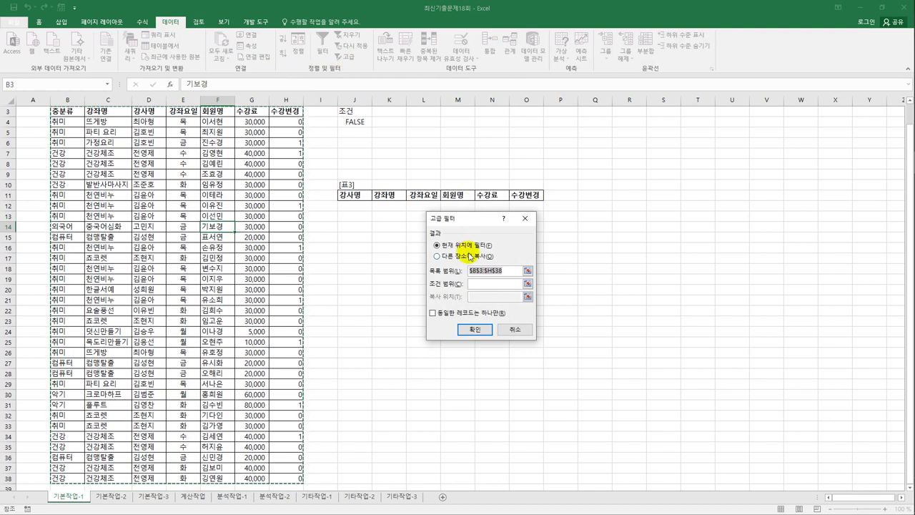
left_click(489, 290)
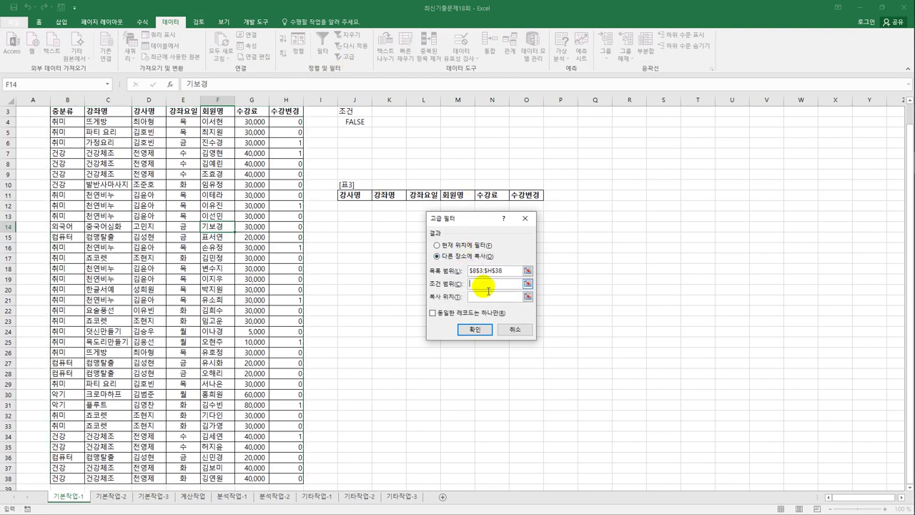
left_click_drag(353, 113, 355, 125)
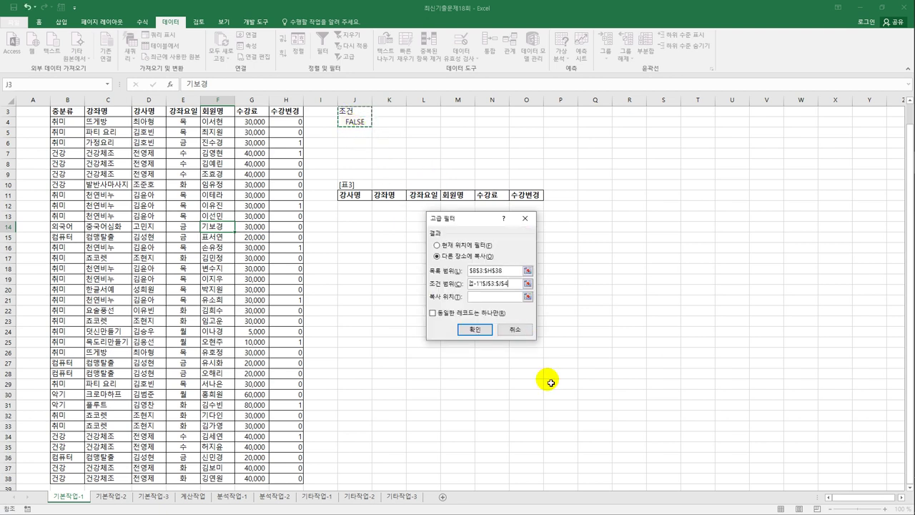
left_click(492, 299)
left_click_drag(358, 196, 527, 197)
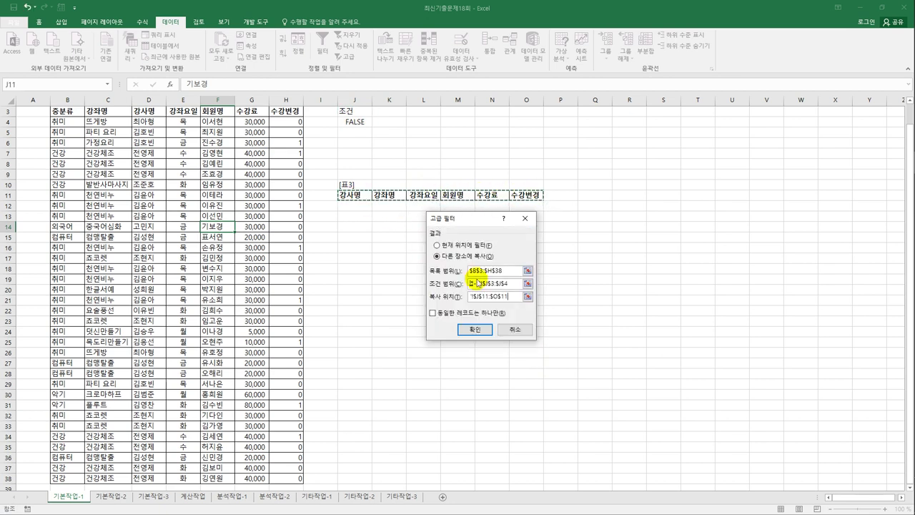
left_click(474, 331)
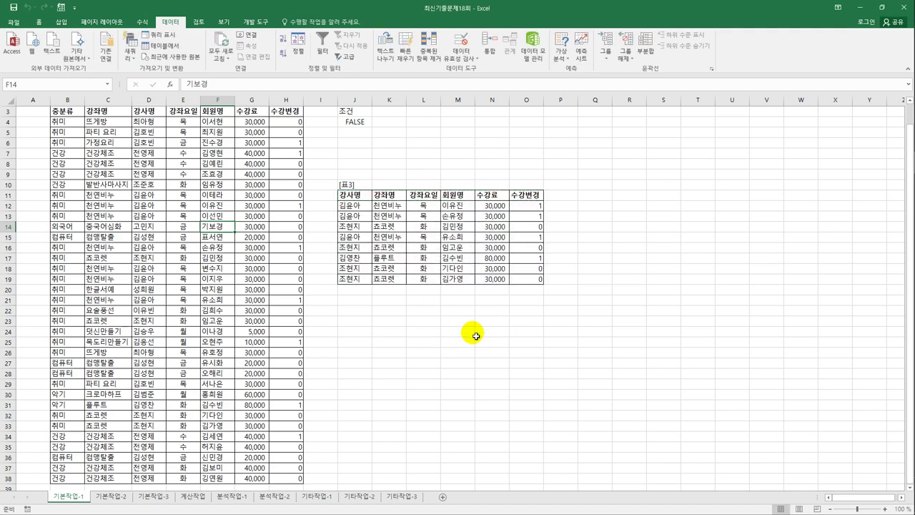
scroll(475, 336, "up", 1)
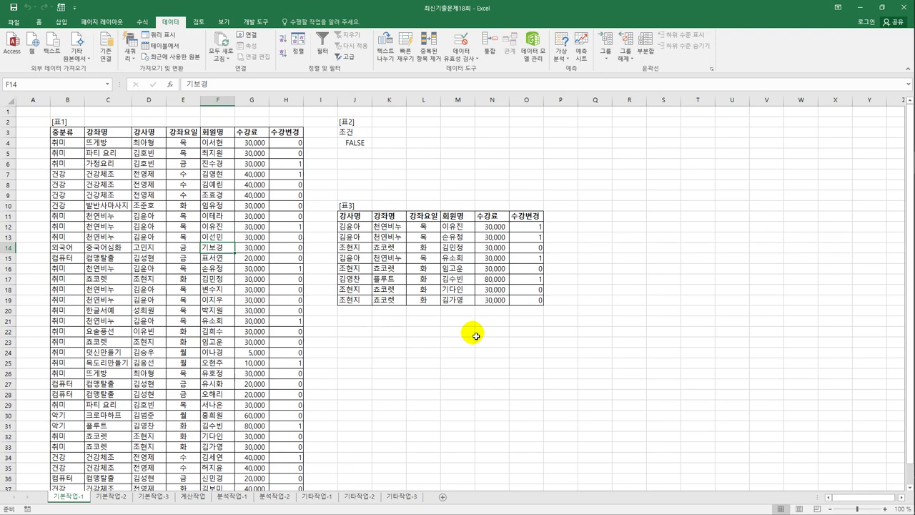
- On sheet 기본작업-2, select the table data range B4:I32
left_click(98, 503)
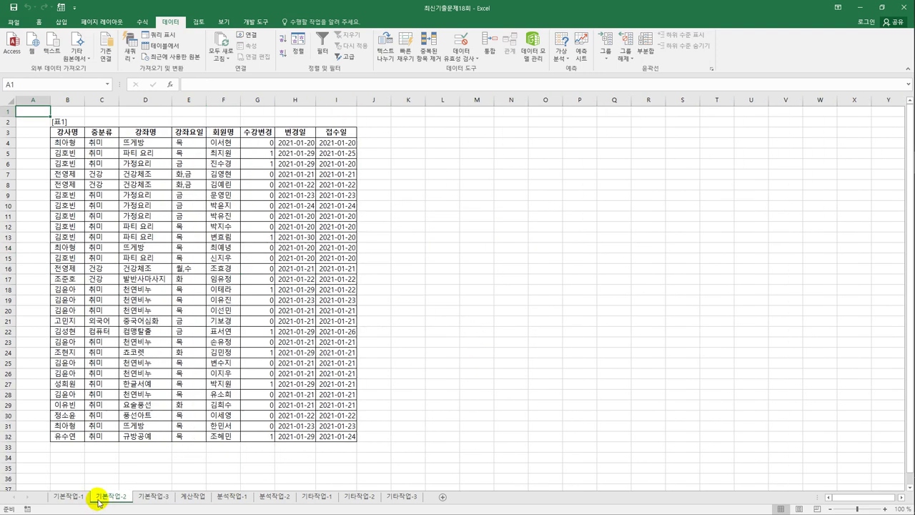
left_click(70, 496)
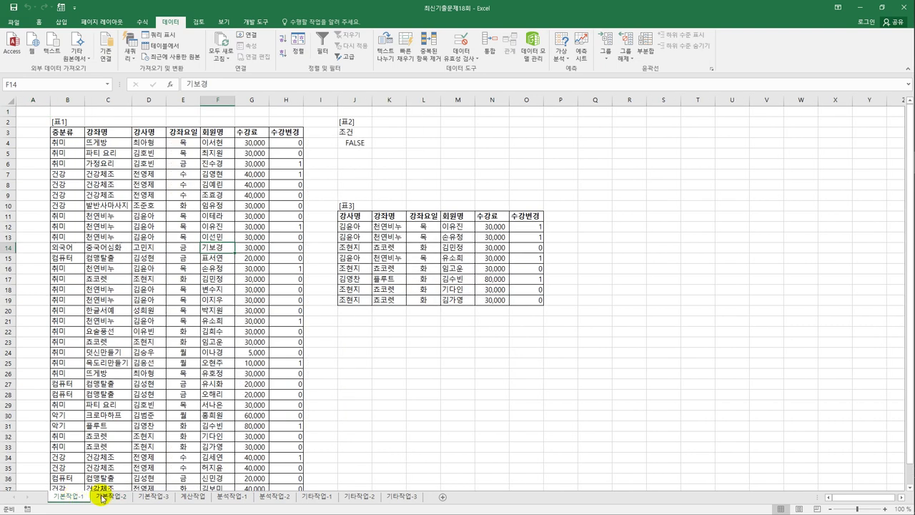
left_click(102, 498)
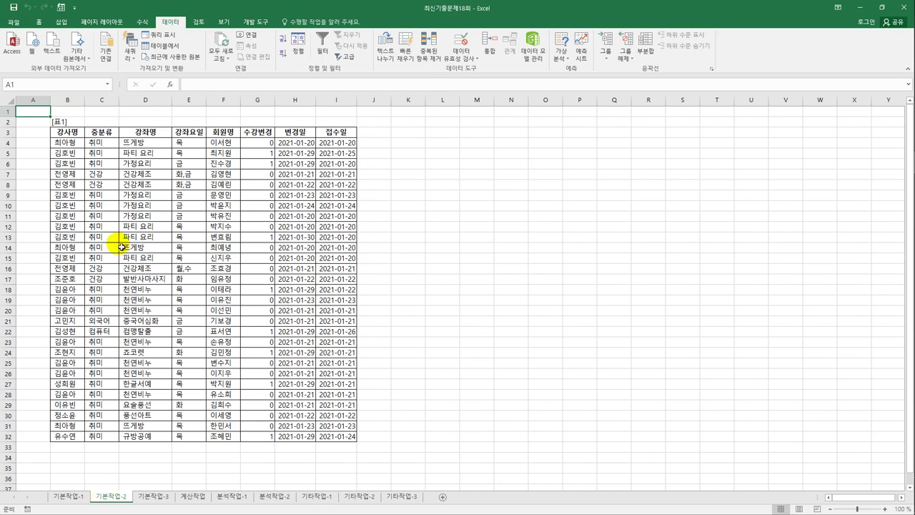
left_click(78, 146)
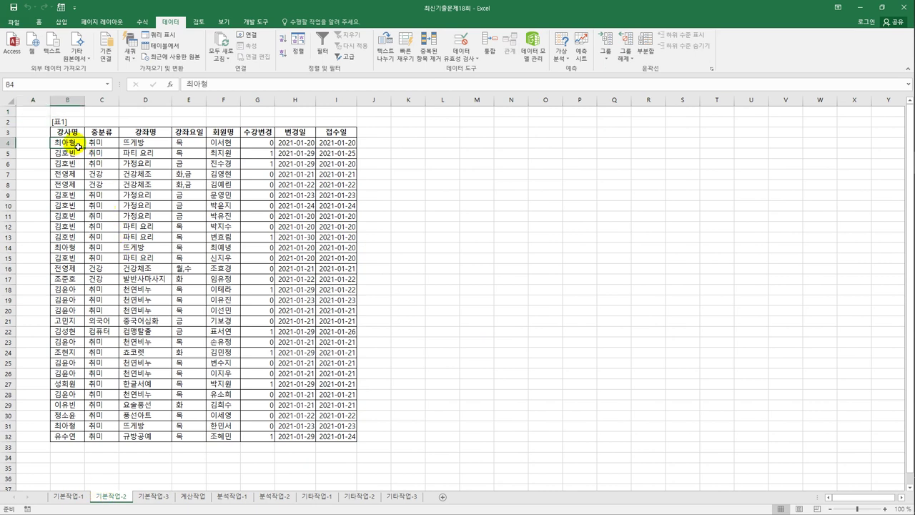
mouse_move(78, 145)
left_mouse_down()
mouse_move(92, 172)
mouse_move(258, 314)
mouse_move(327, 436)
left_mouse_up()
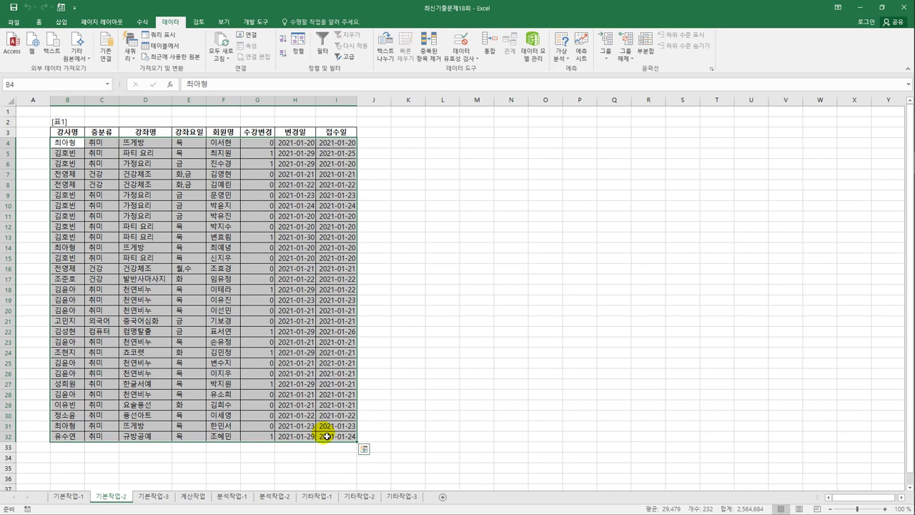
- Start a new conditional formatting rule that uses a formula
left_click(39, 22)
left_click(407, 48)
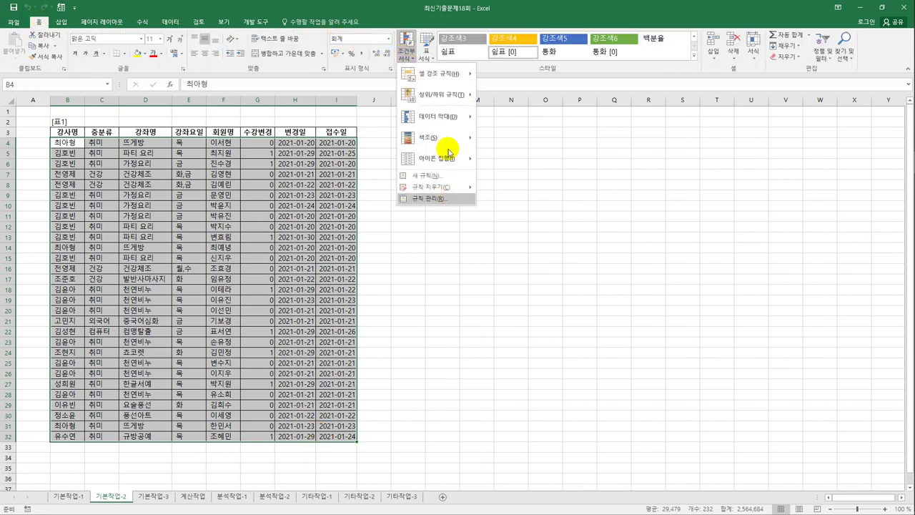
left_click(429, 175)
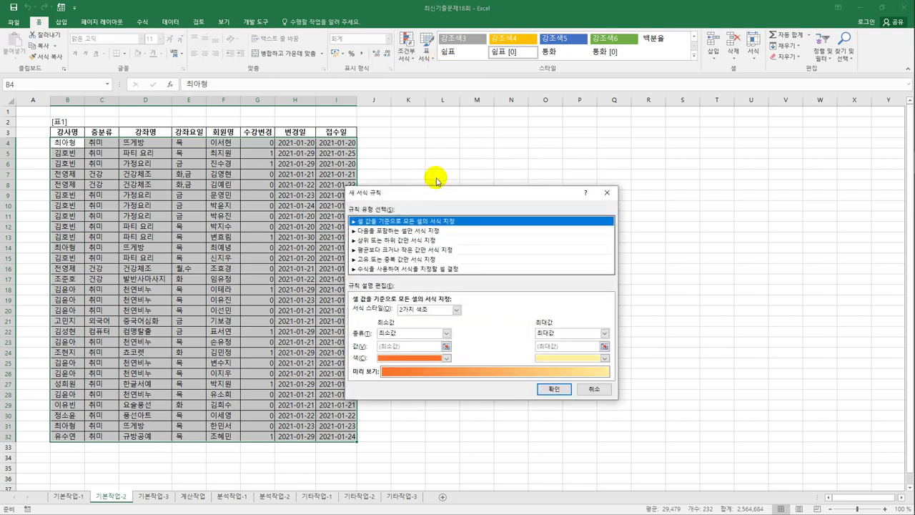
left_click_drag(443, 186, 520, 132)
left_click(493, 208)
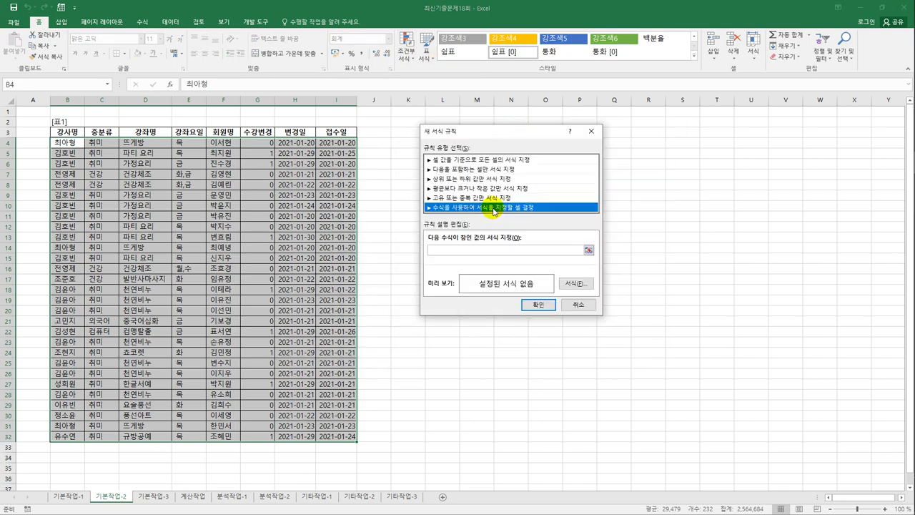
left_click(484, 254)
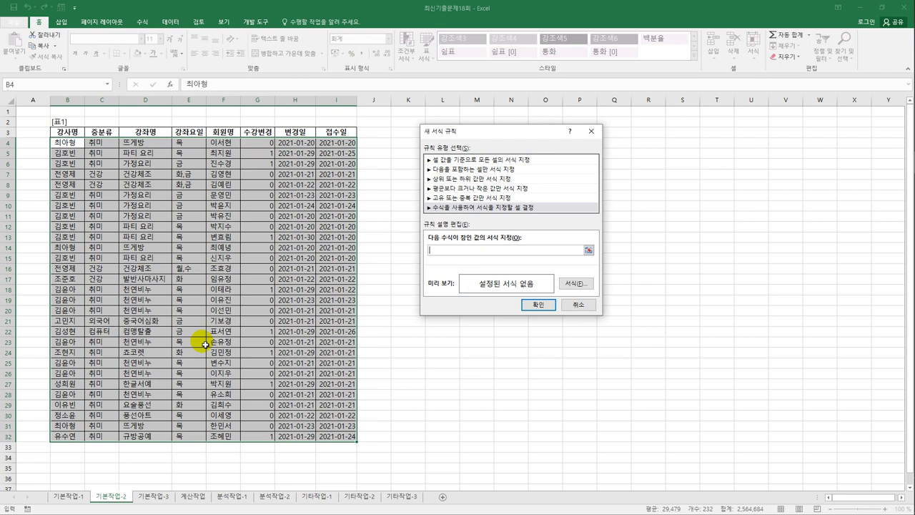
- Begin the rule formula as =or(len($E4)>=2,days(
type("=or(len(")
left_click(182, 145)
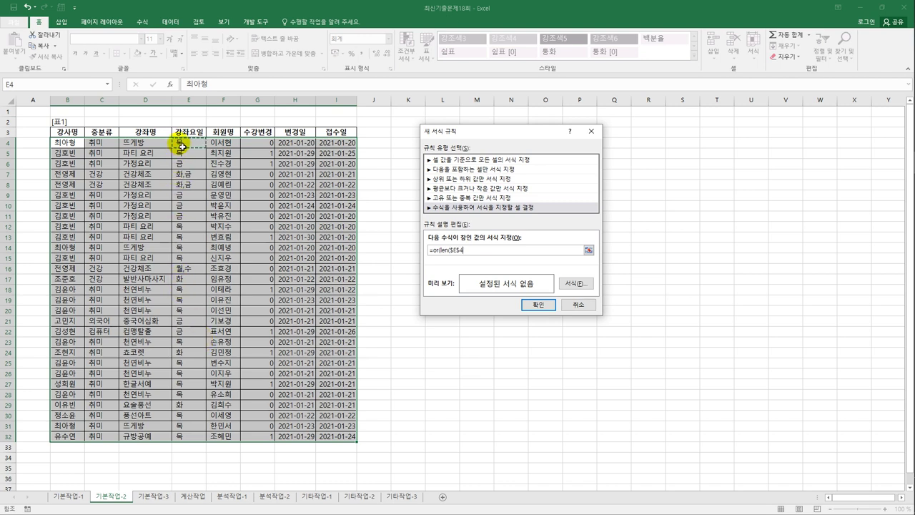
key("F4")
key("F4")
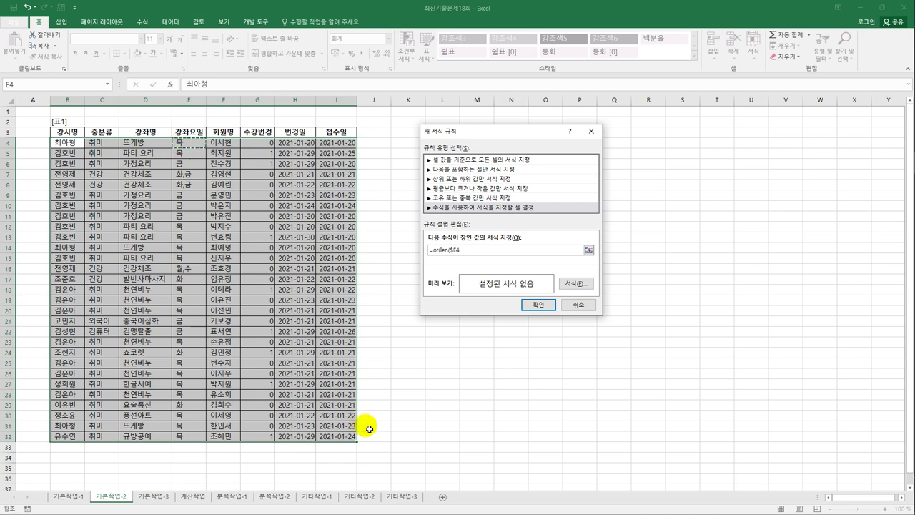
type(")")
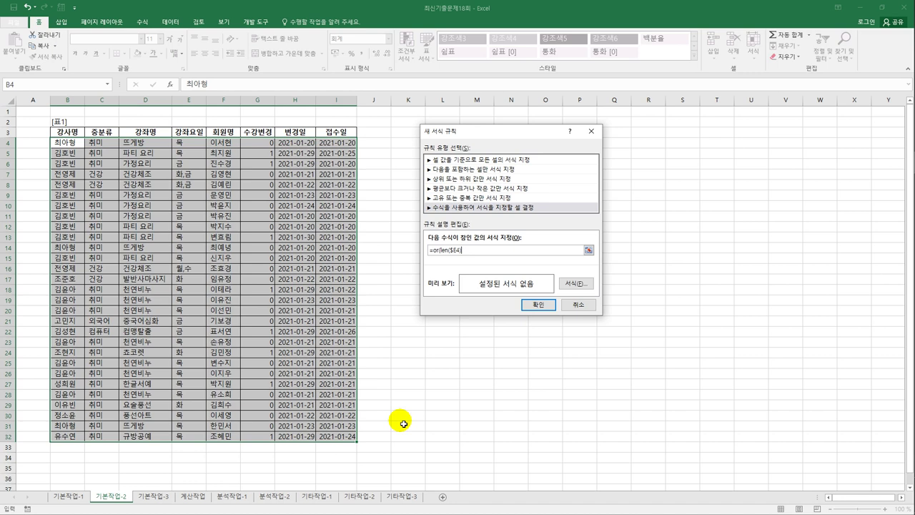
type(">=2")
type("days(")
- Complete the formula with days($H4,$I4)>=5) to compare 변경일 and 접수일
left_click(315, 145)
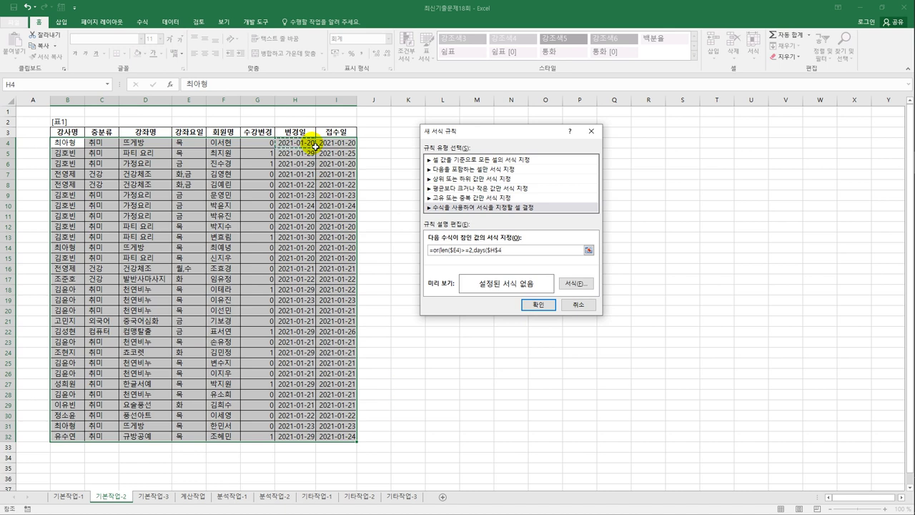
key("F4")
key("F4")
type(",")
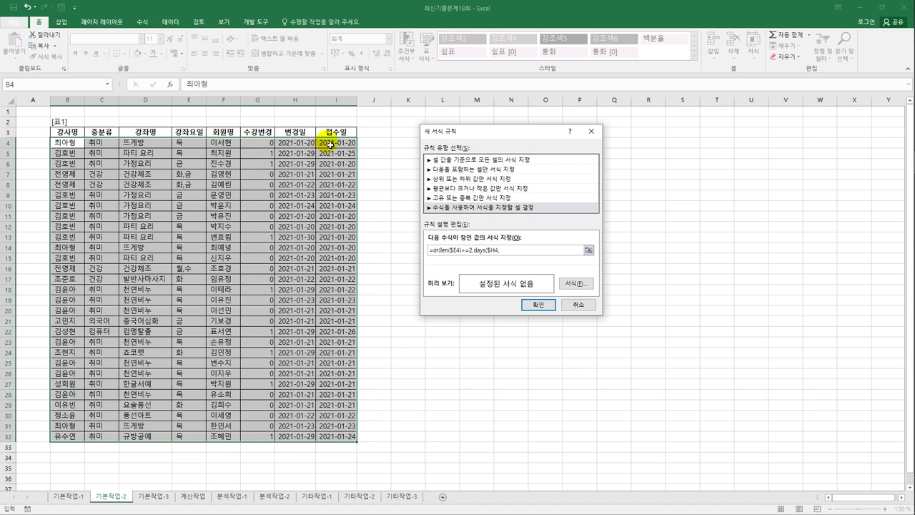
left_click(329, 144)
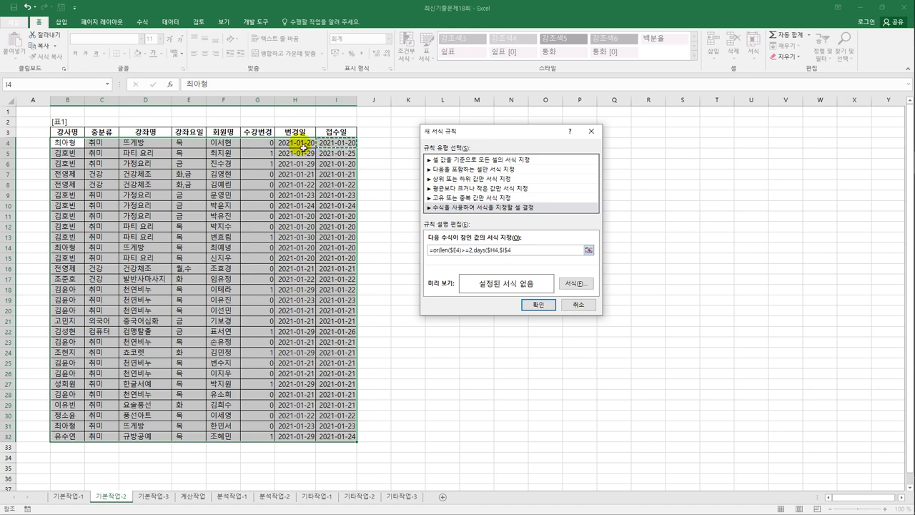
key("F4")
key("F4")
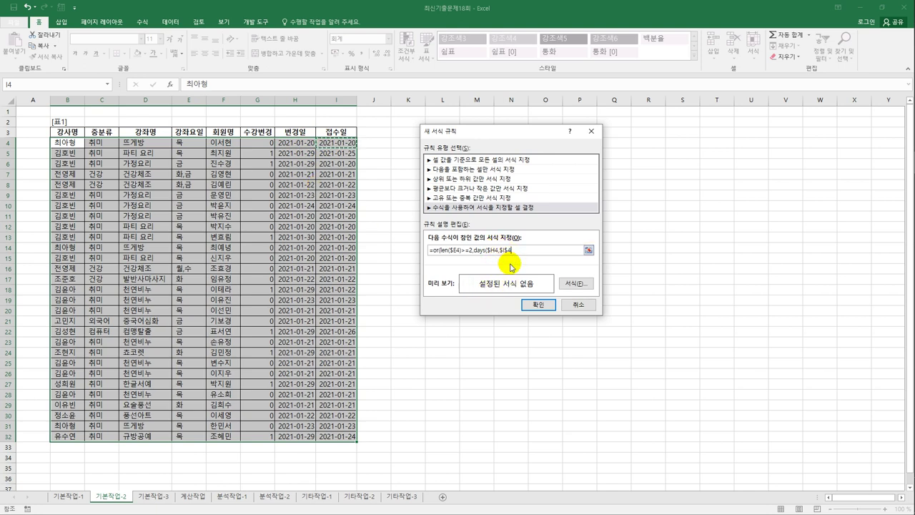
key("F4")
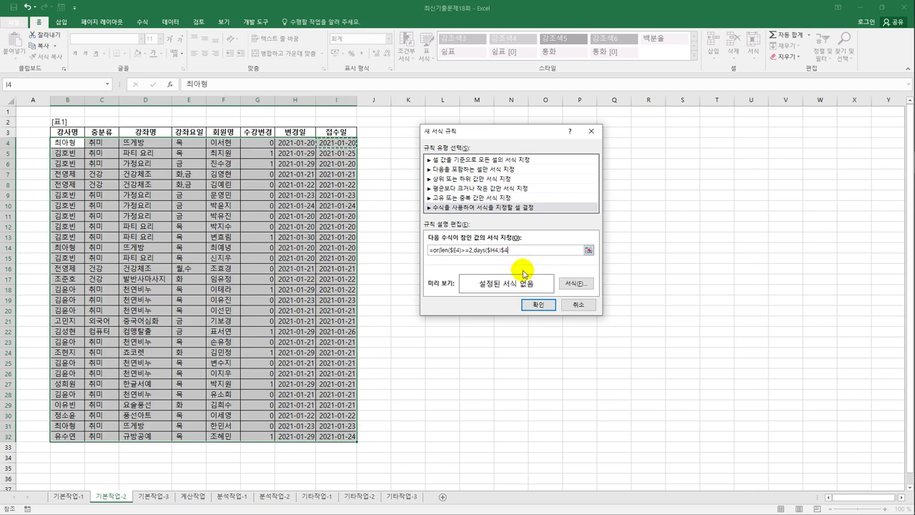
key("F4")
type("))>=5")
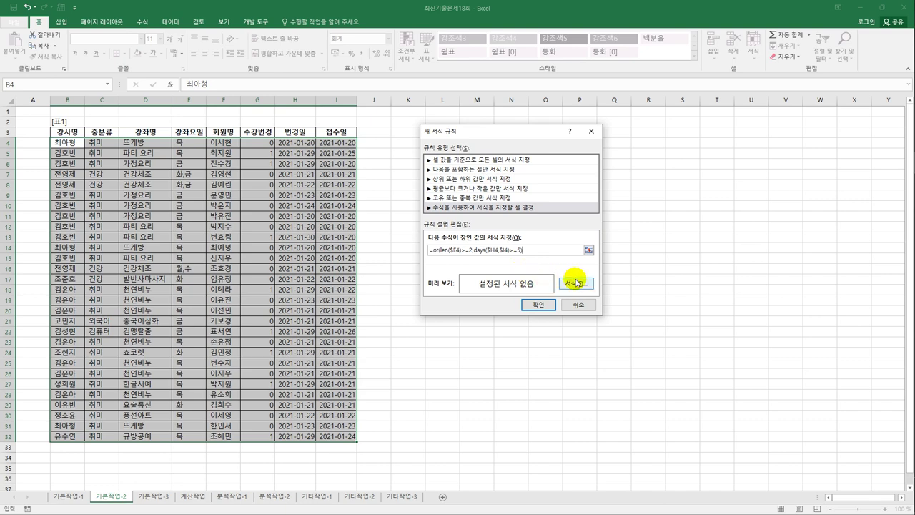
- Set the rule's format to a bold, blue font
left_click(575, 284)
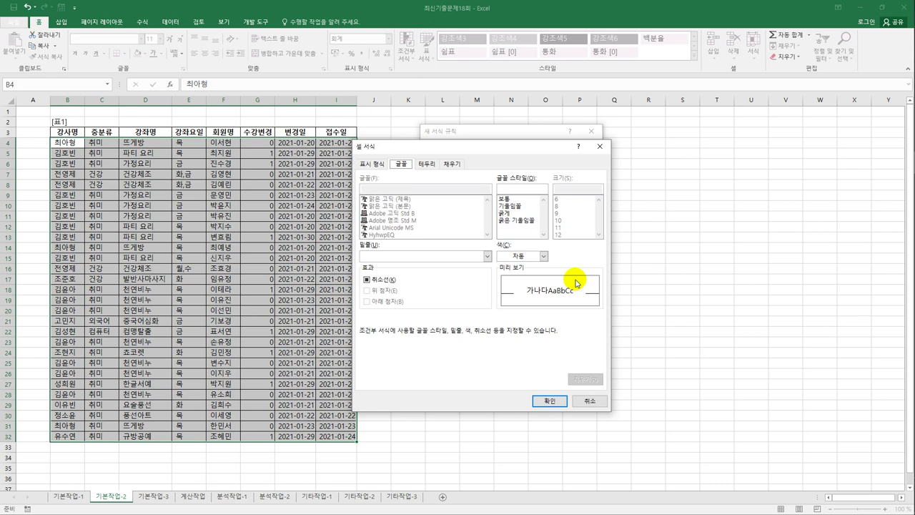
left_click(520, 255)
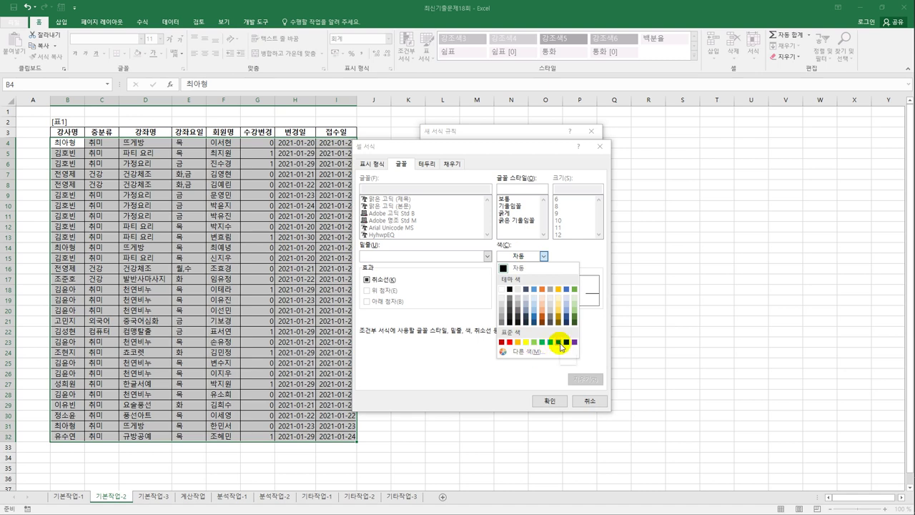
left_click(561, 343)
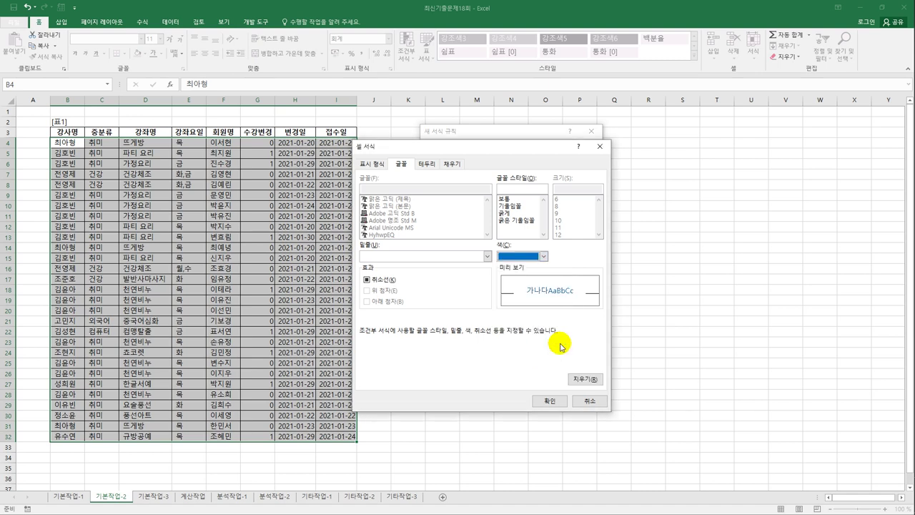
left_click(512, 213)
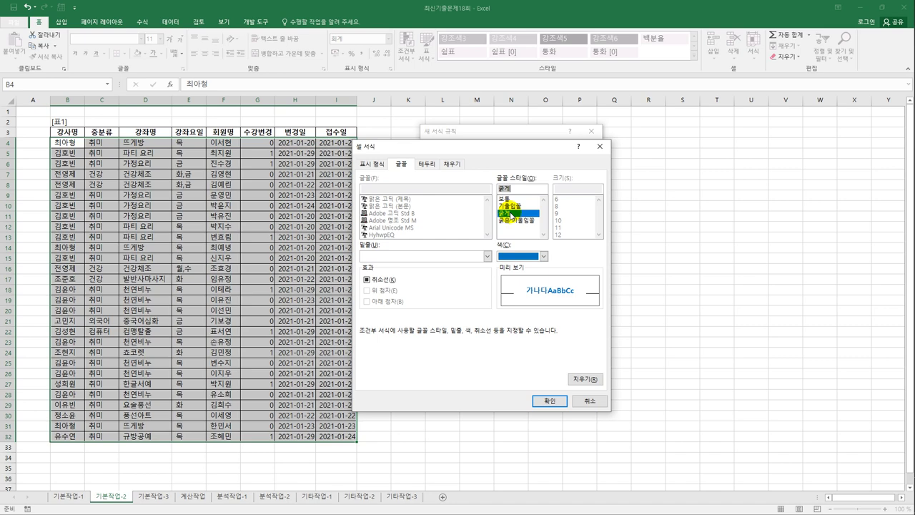
left_click(541, 401)
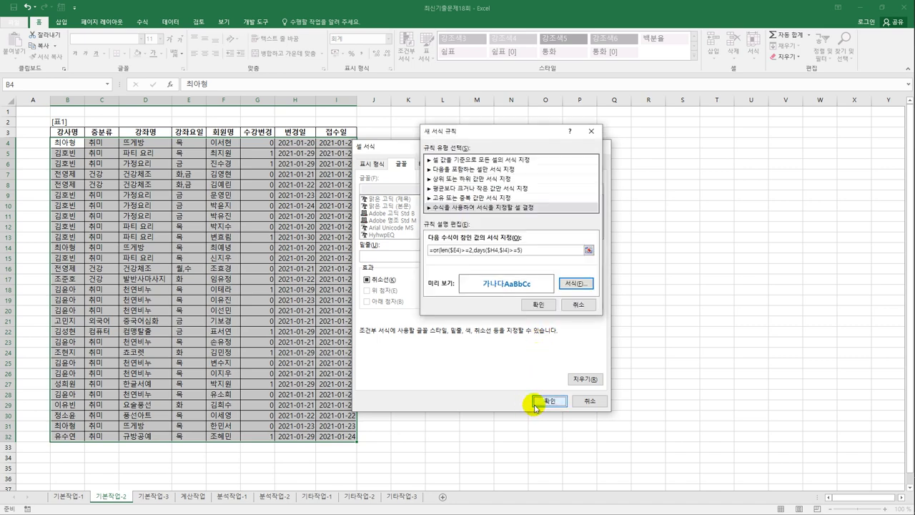
- Apply the rule and widen columns H and I to show full dates
left_click(544, 307)
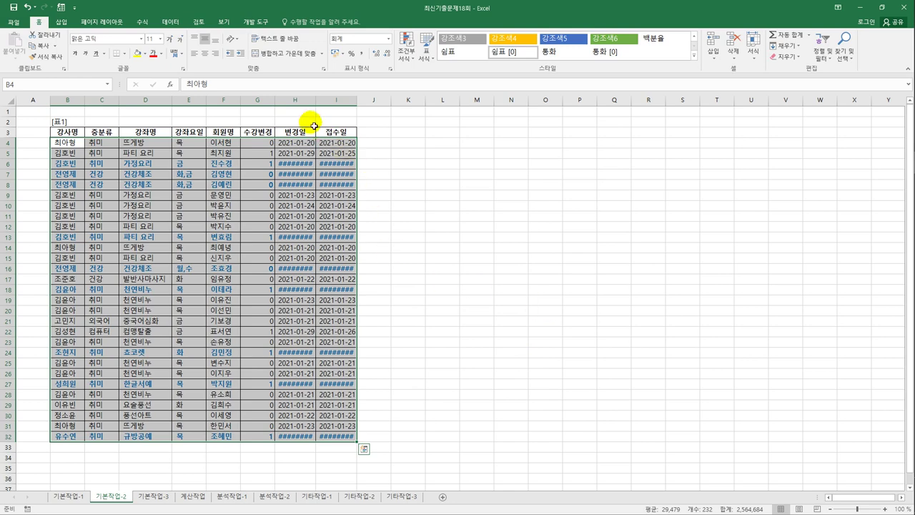
left_click_drag(298, 98, 351, 102)
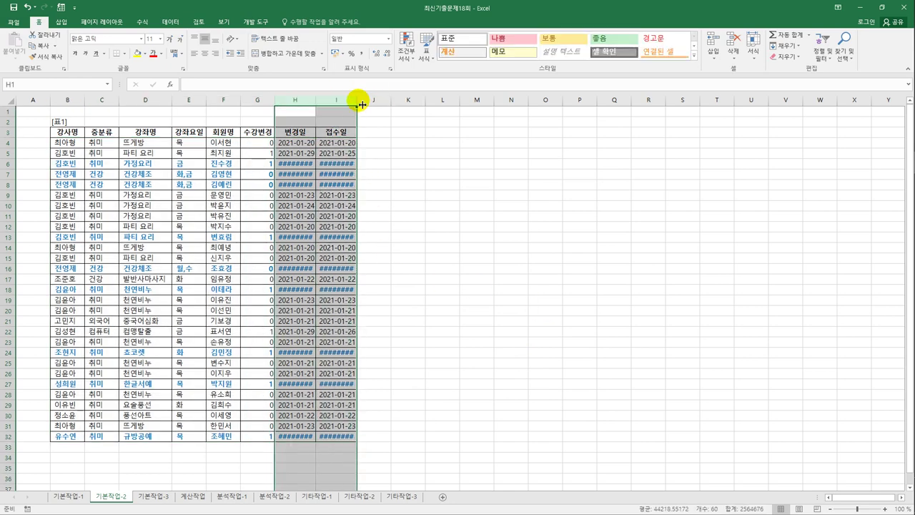
double_click(357, 100)
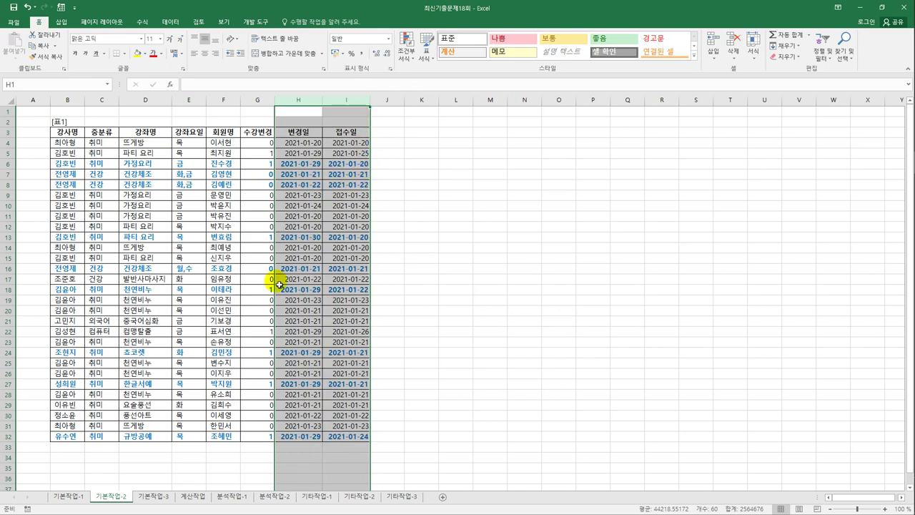
- Check 강좌요일 values and the dates in rows 6, 13 and 18, then go to 기본작업-3
left_click(187, 175)
left_click(188, 191)
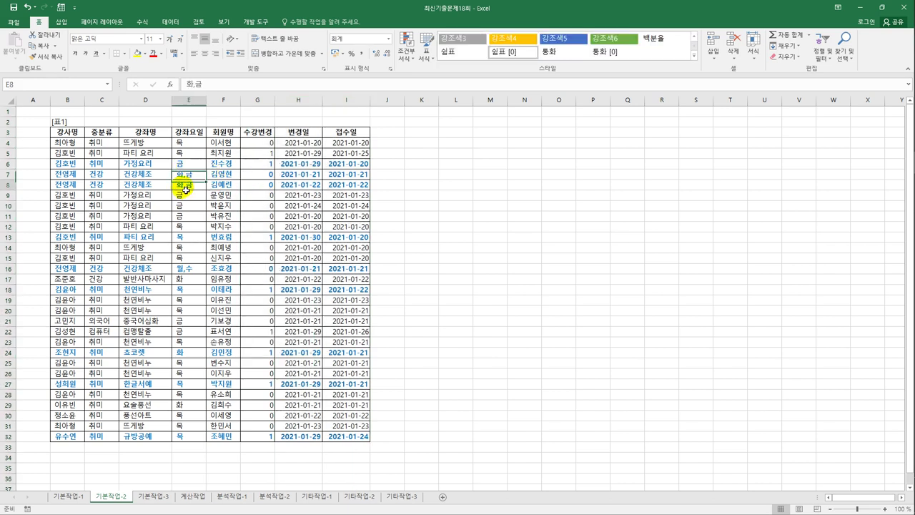
left_click(195, 273)
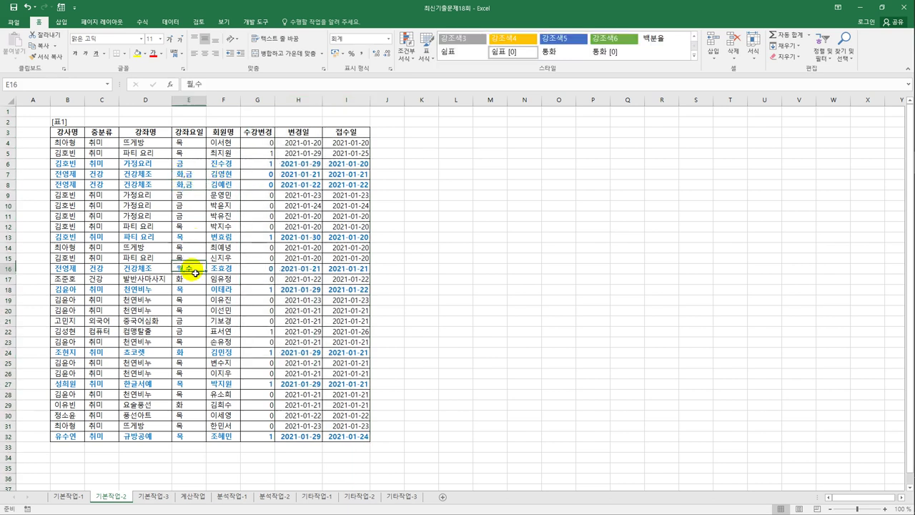
left_click(187, 164)
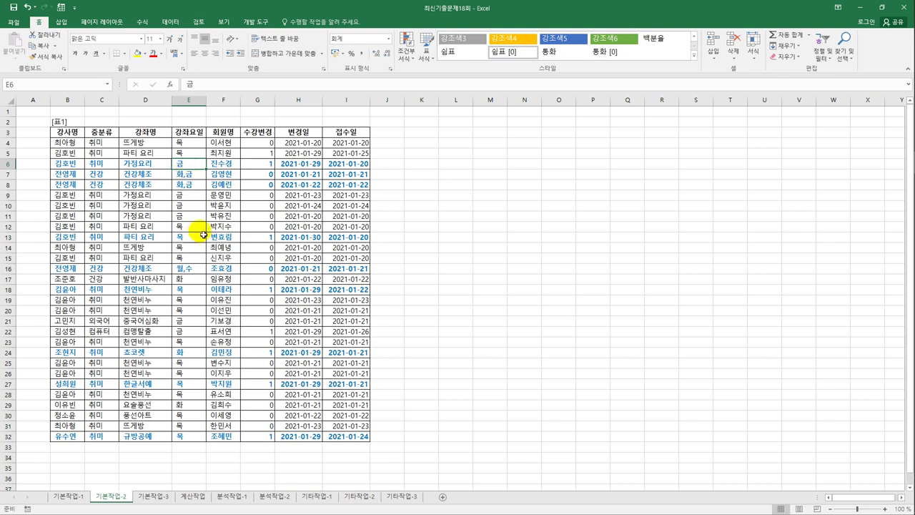
left_click_drag(300, 164, 349, 164)
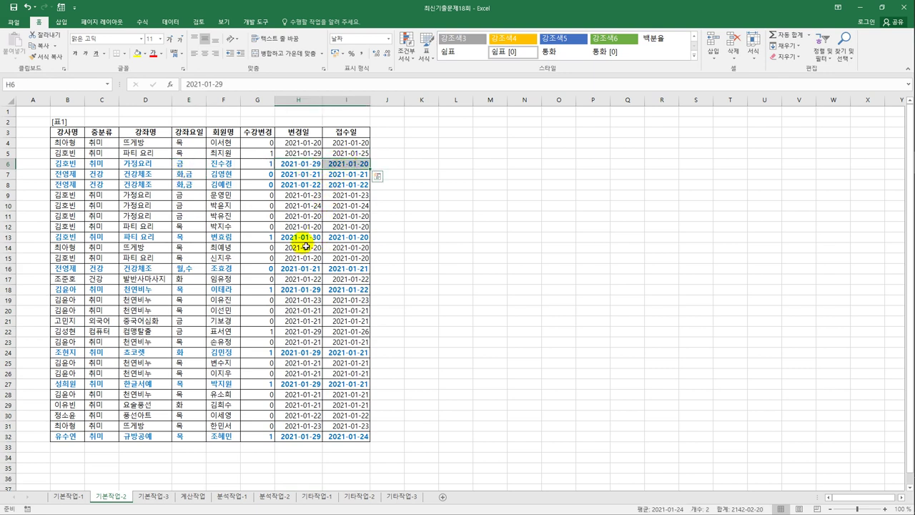
left_click_drag(300, 236, 344, 243)
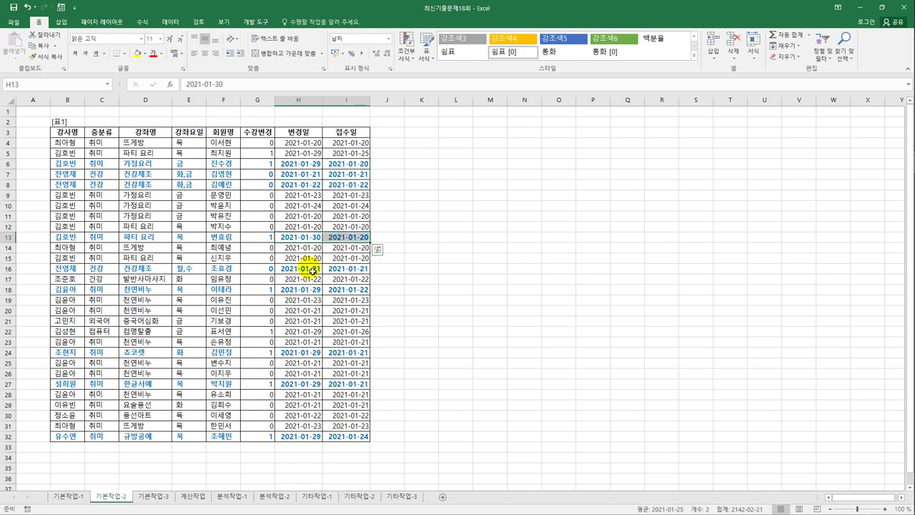
left_click_drag(302, 289, 332, 292)
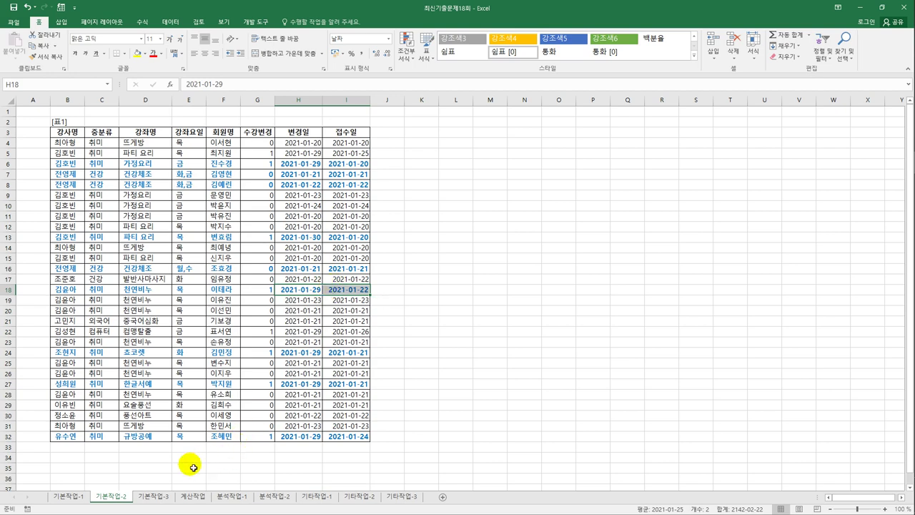
left_click(158, 497)
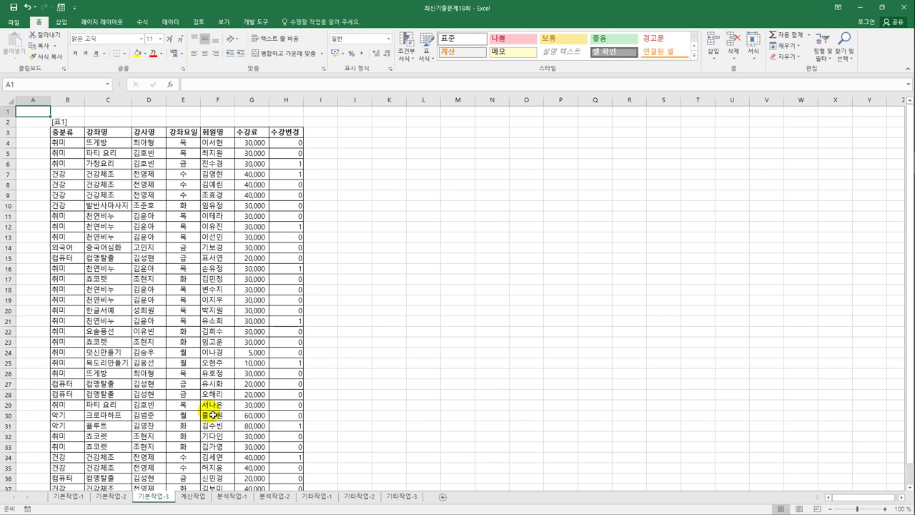
- Set B3:H38 on 기본작업-3 as the print area
left_click_drag(63, 132, 281, 468)
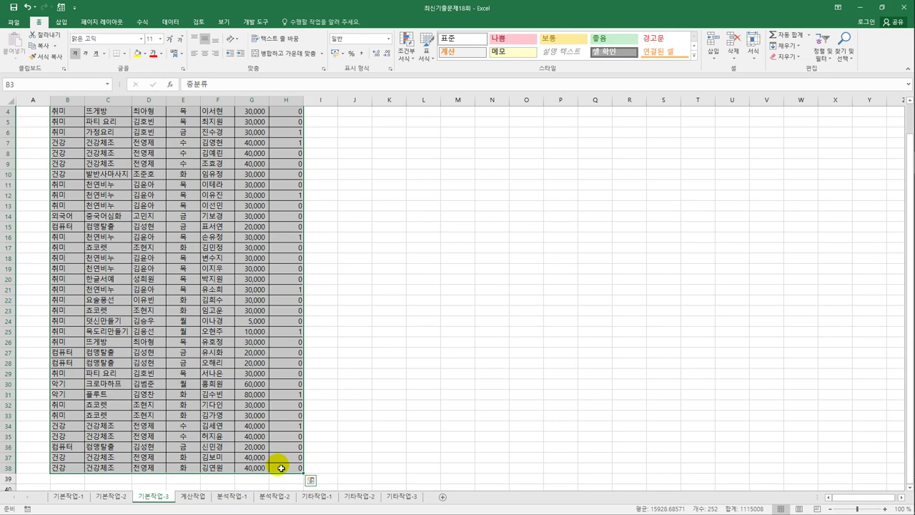
left_click(121, 28)
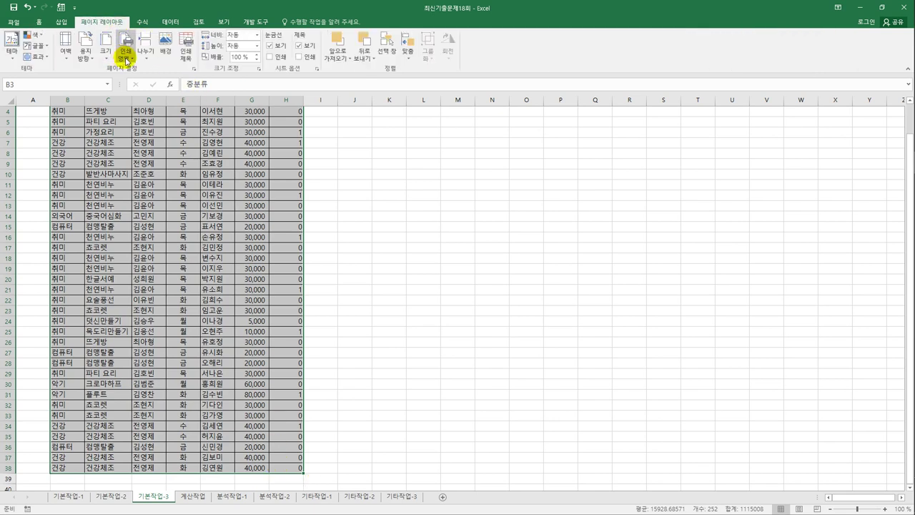
left_click(126, 50)
left_click(140, 76)
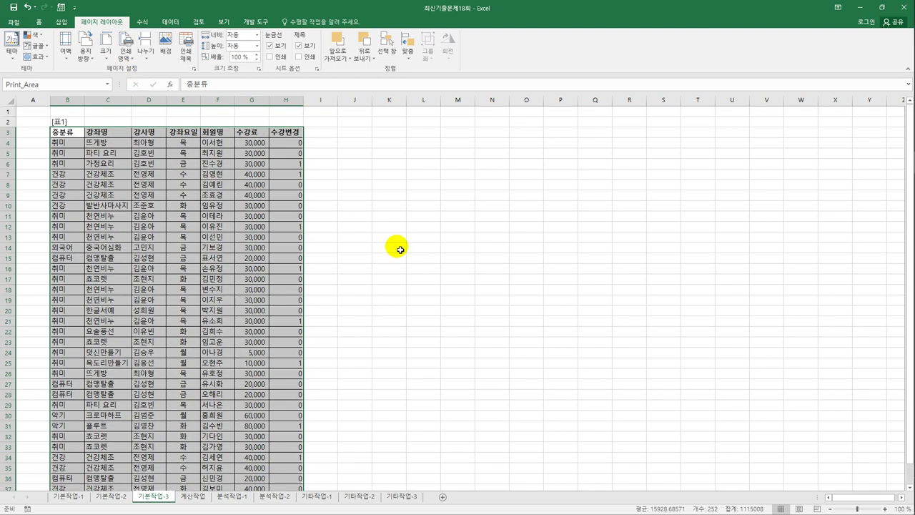
- In Page Setup, centre the page both horizontally and vertically
left_click(193, 69)
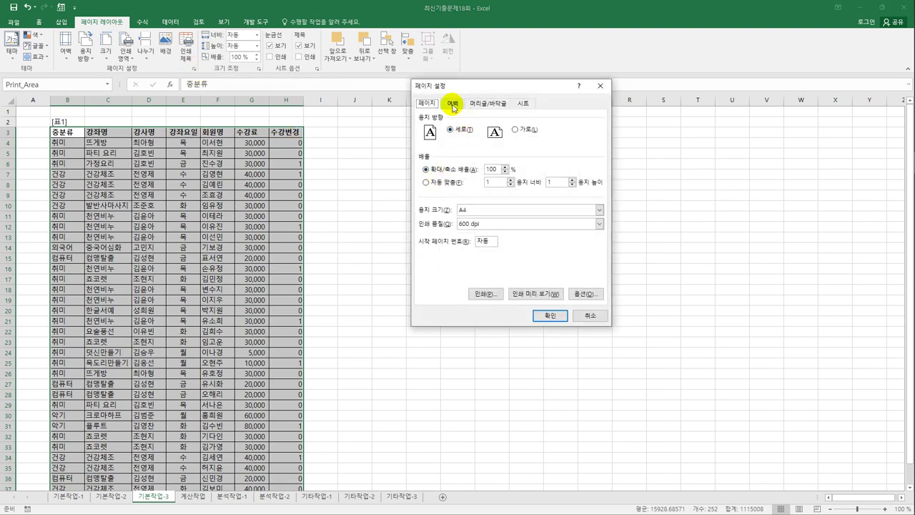
left_click(453, 106)
left_click(442, 259)
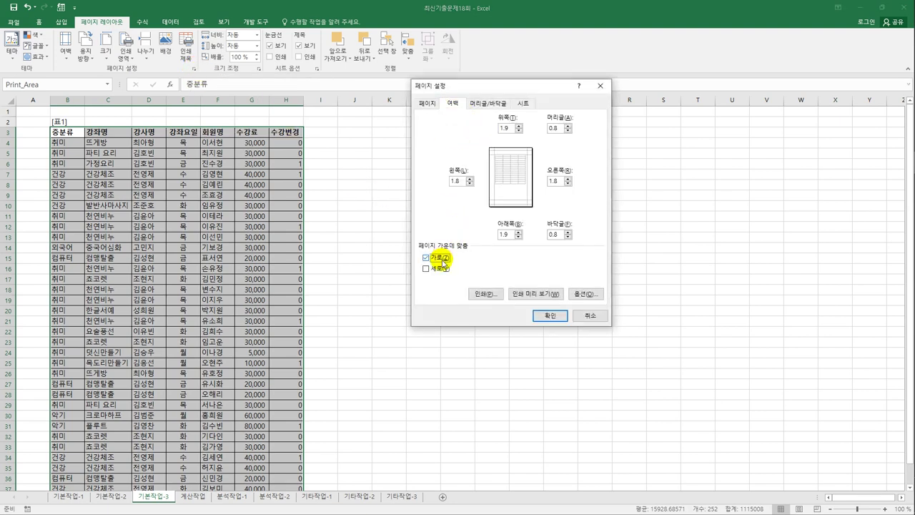
left_click(440, 269)
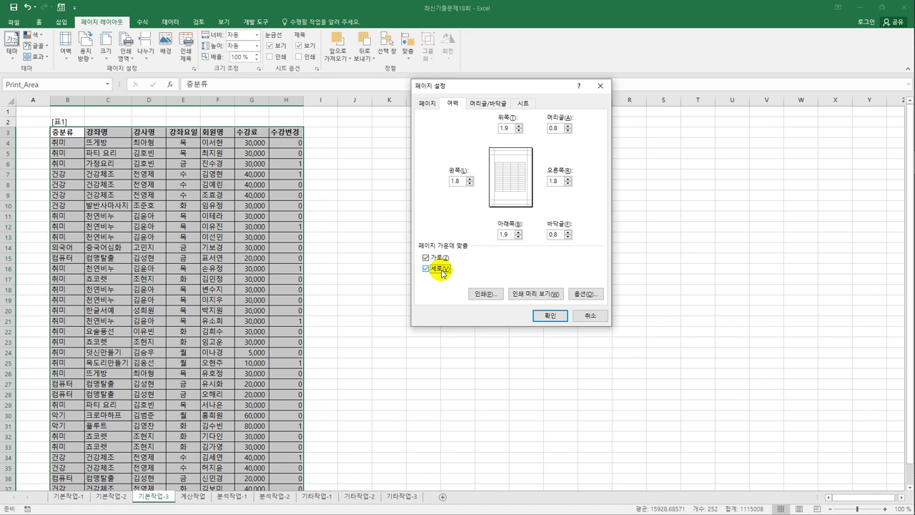
left_click(468, 106)
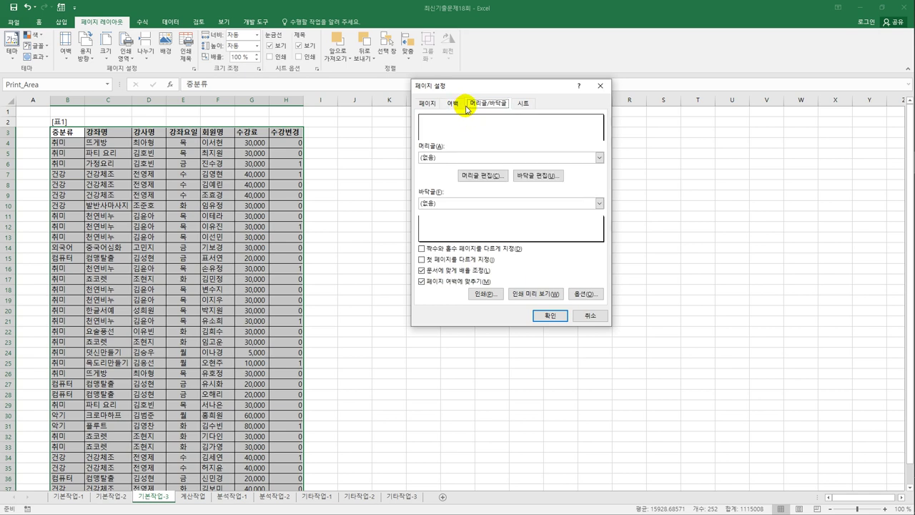
- Add a centred footer '현재 [page number]페이지/총 [total pages] 페이지'
left_click(536, 176)
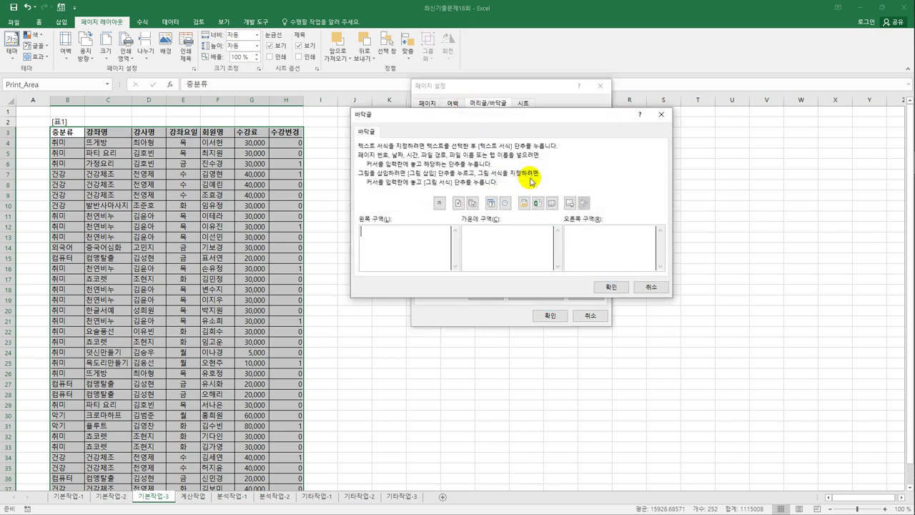
left_click(524, 259)
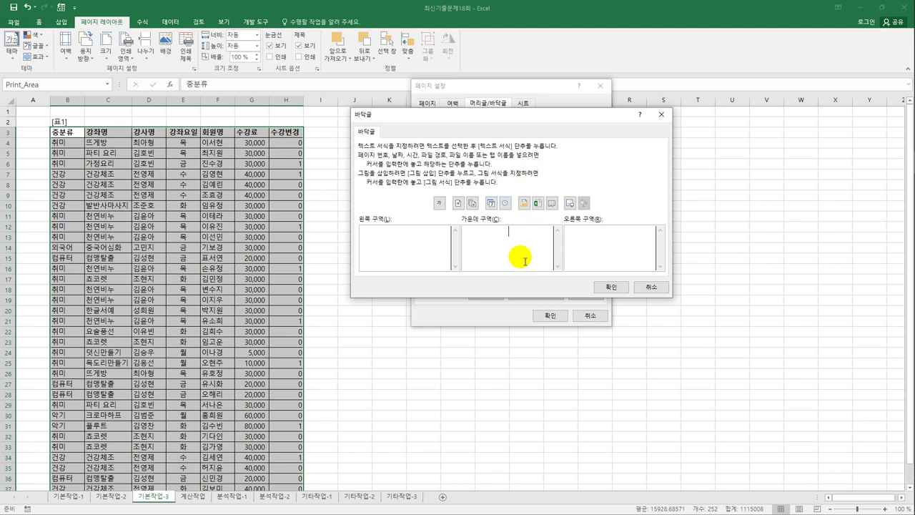
type("us")
key("BackSpace")
key("BackSpace")
key("BackSpace")
type("현재")
left_click(460, 204)
type("페이지 번호]페이지")
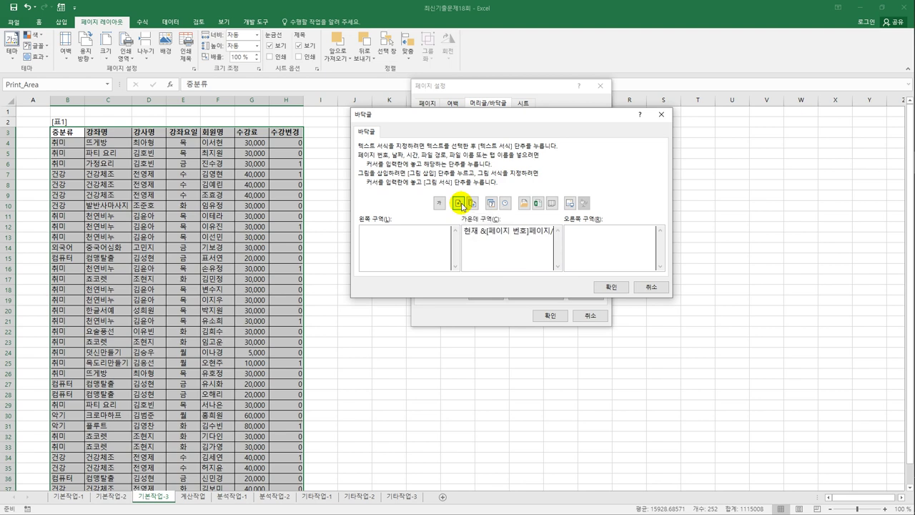
type("/총")
left_click(473, 205)
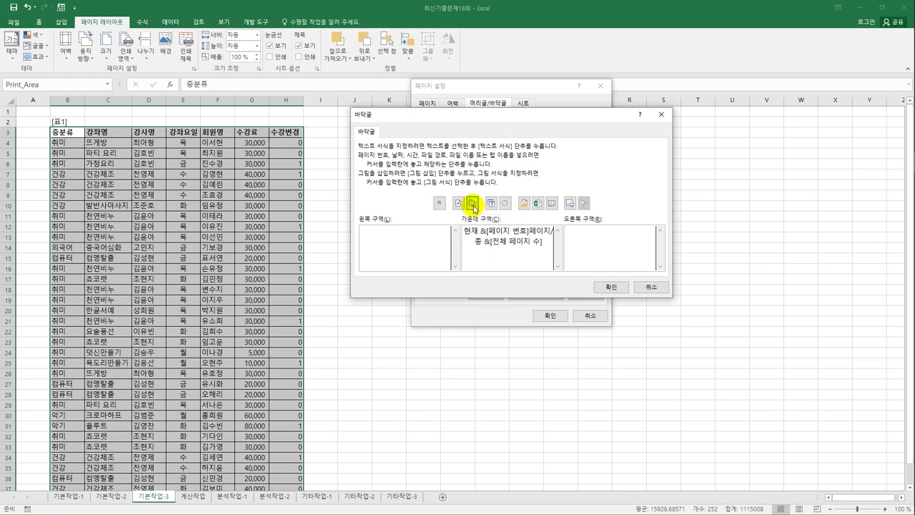
type("페이지")
left_click(610, 287)
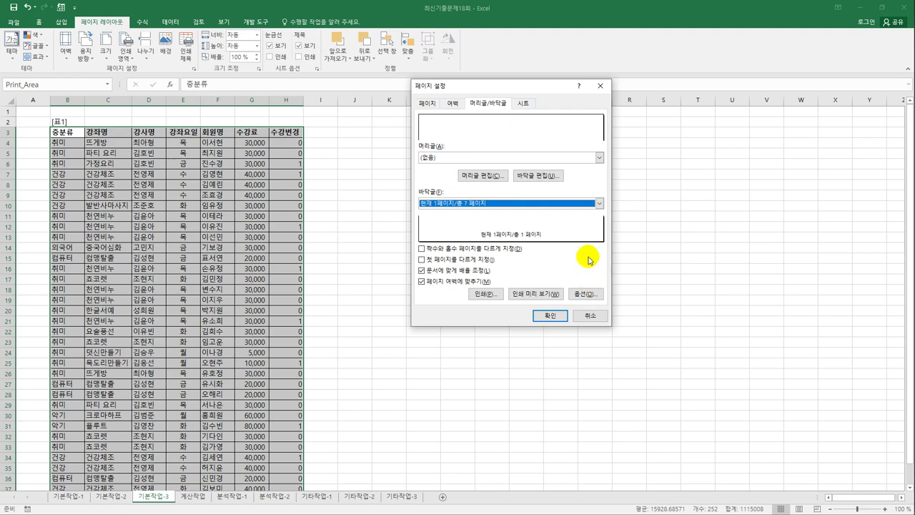
- Set row 3 ($3:$3) as the title row repeated on every printed page
left_click(524, 103)
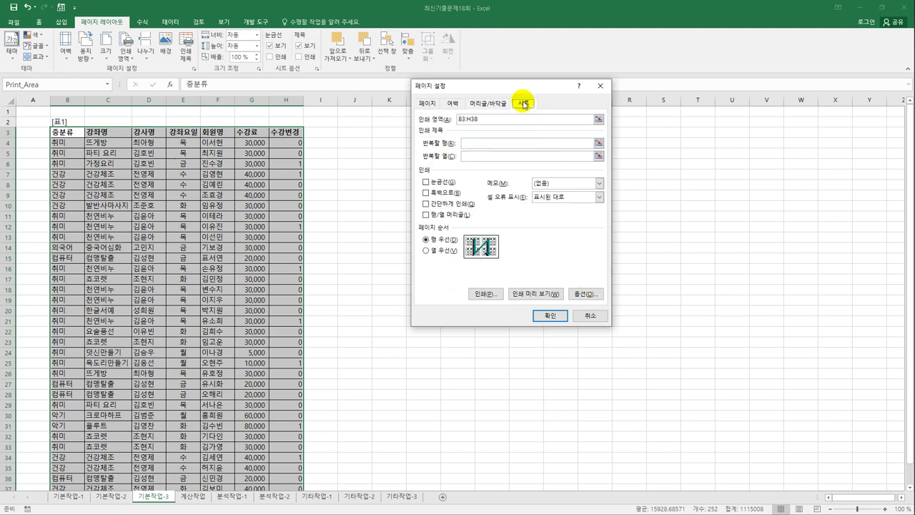
left_click(484, 148)
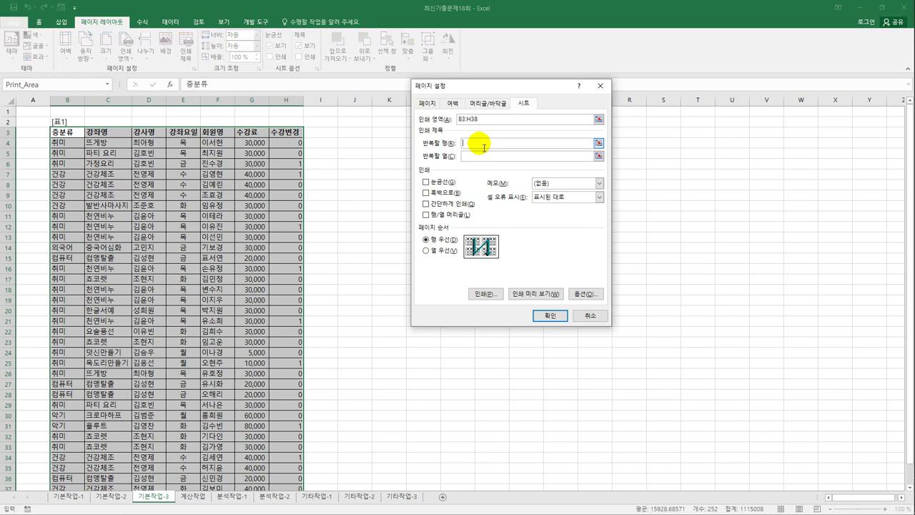
left_click(13, 132)
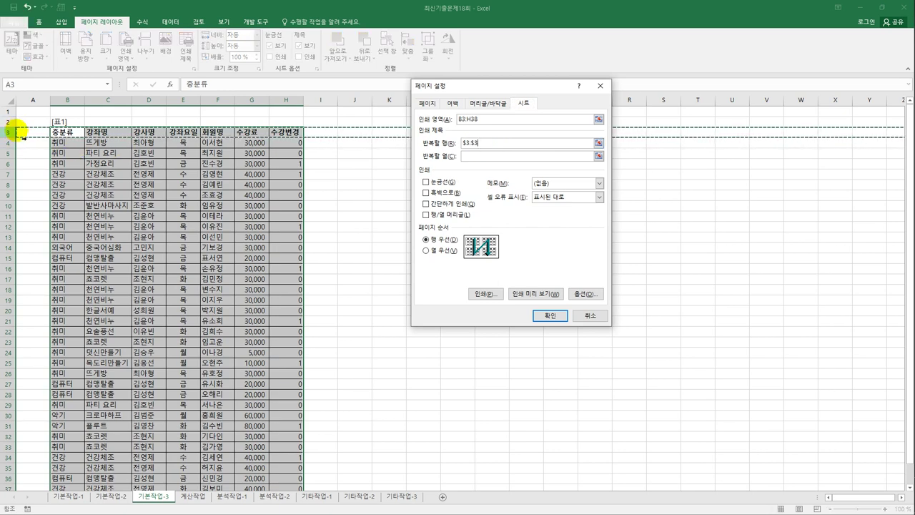
left_click(548, 315)
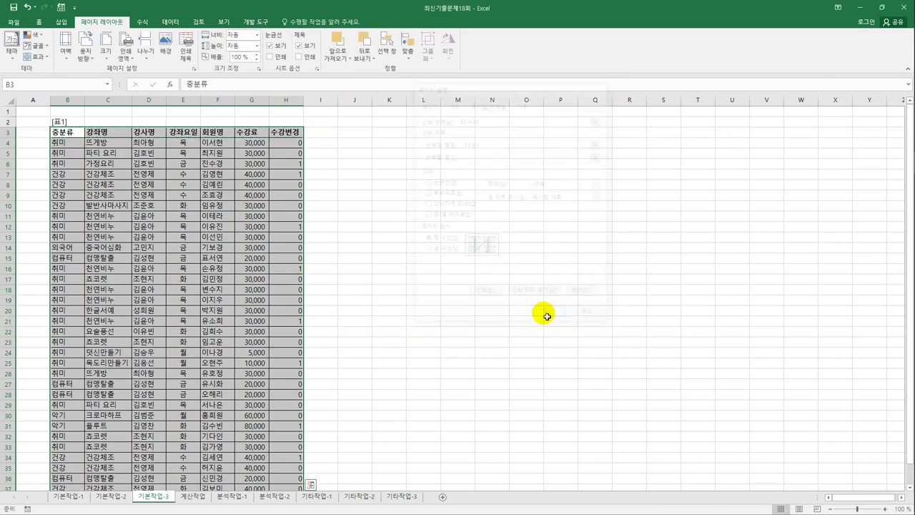
- Check the centred print preview and its page-number footer, then go to the 계산작업 sheet
left_click(13, 22)
left_click(34, 138)
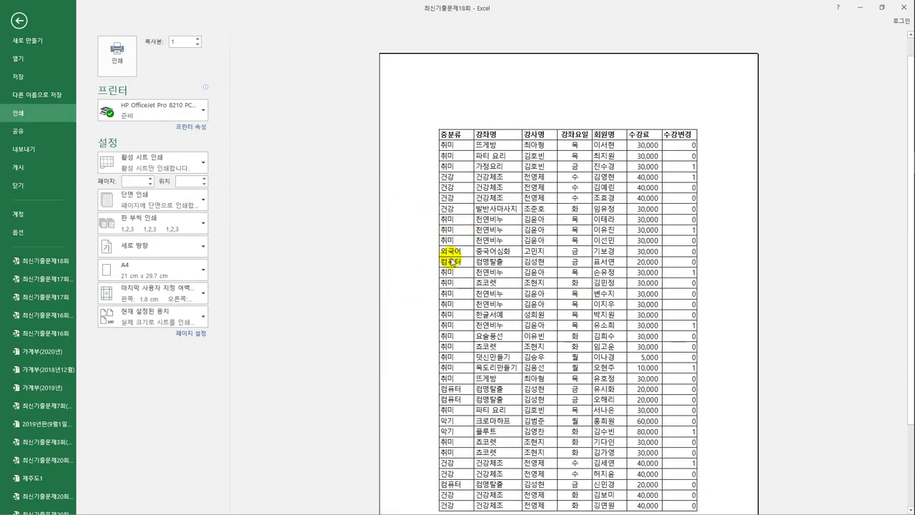
scroll(446, 310, "down", 3)
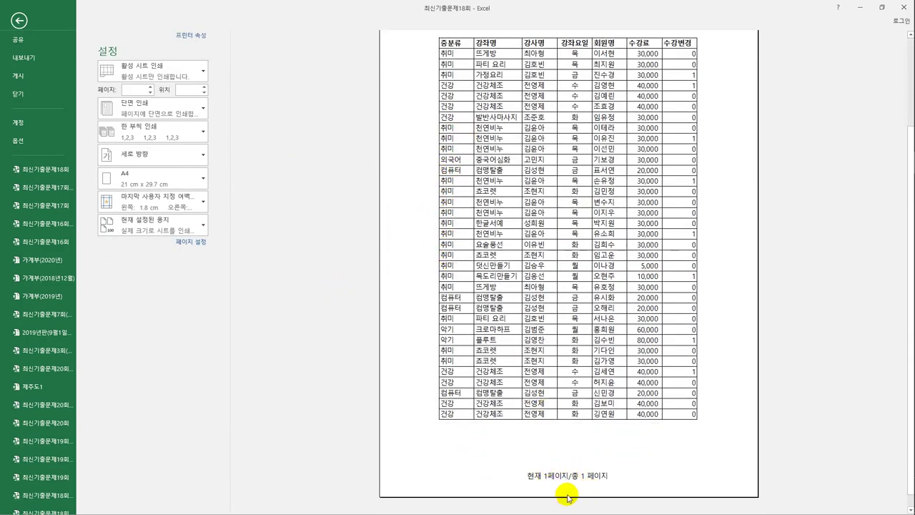
scroll(593, 475, "up", 1)
scroll(592, 474, "up", 1)
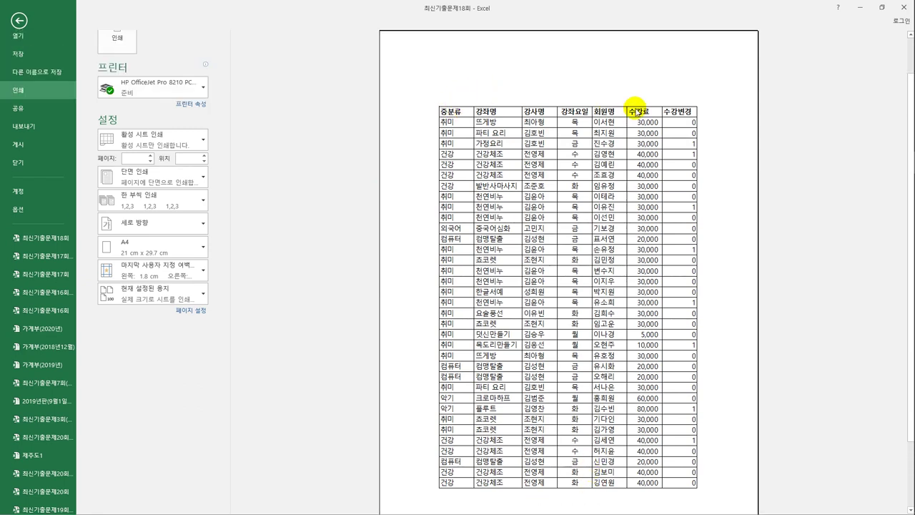
scroll(636, 125, "down", 2)
scroll(631, 130, "down", 1)
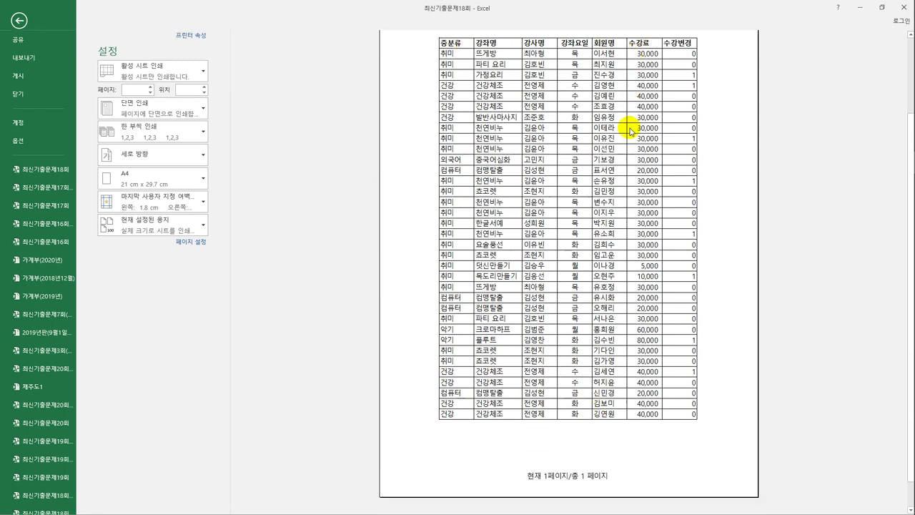
scroll(631, 130, "up", 2)
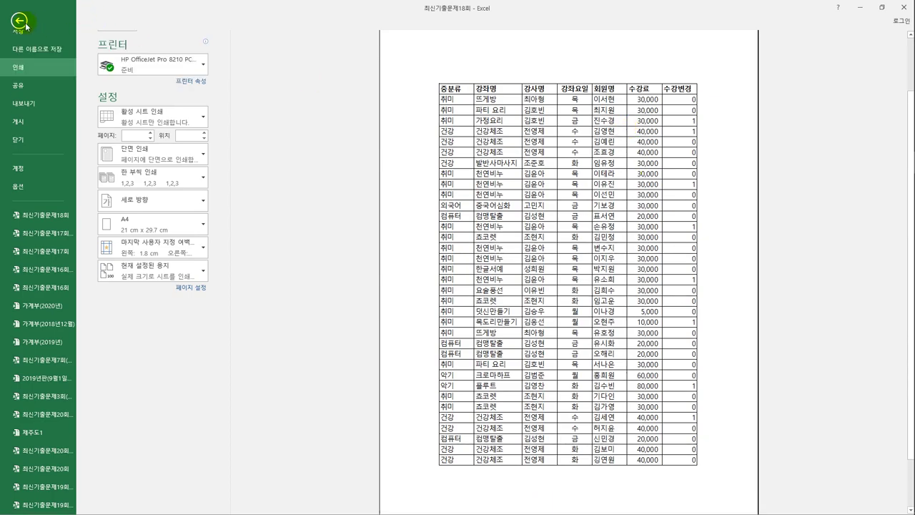
left_click(20, 21)
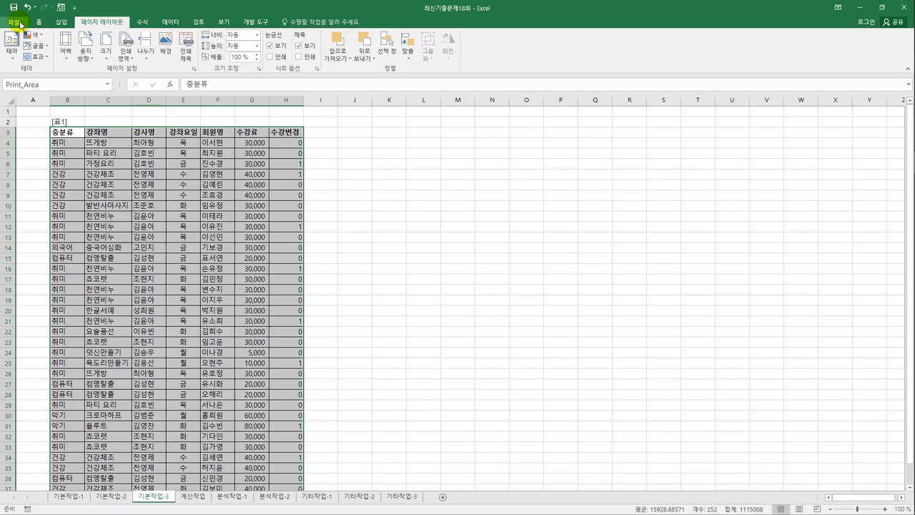
left_click(200, 498)
- In C6 enter =PV($C$3/12,$C$4*12,C5,,0), giving a present value of ₩10,009,710
left_click(113, 166)
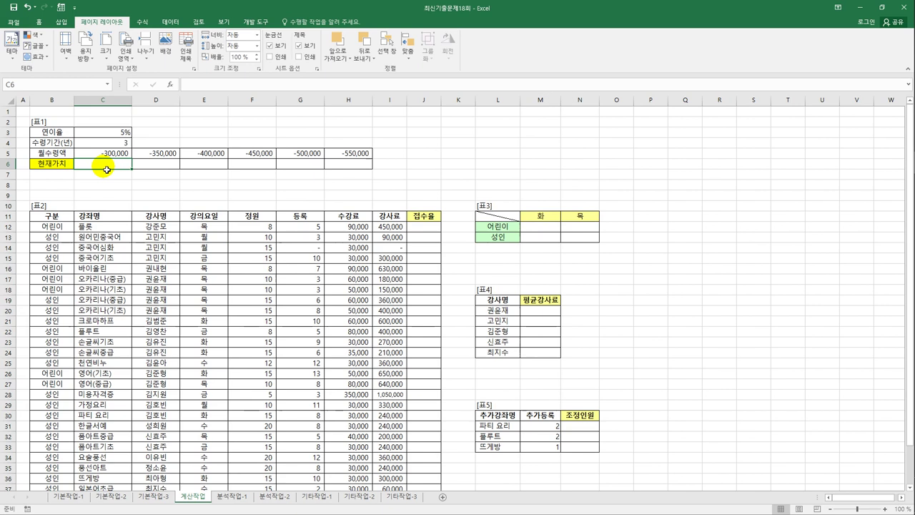
type("=")
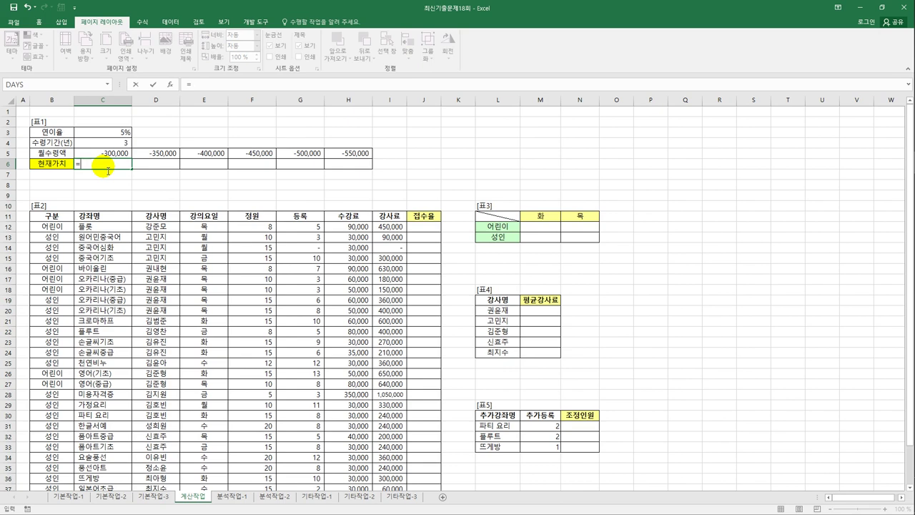
type("pv")
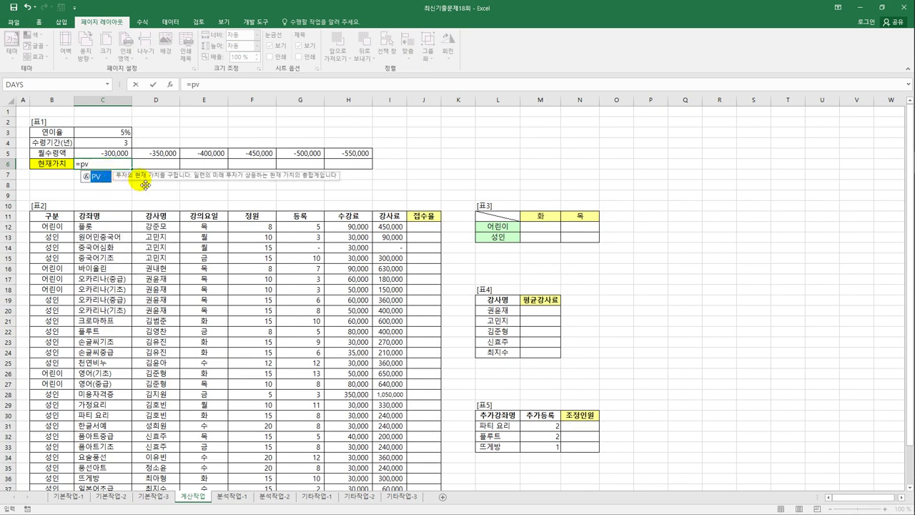
key("Tab")
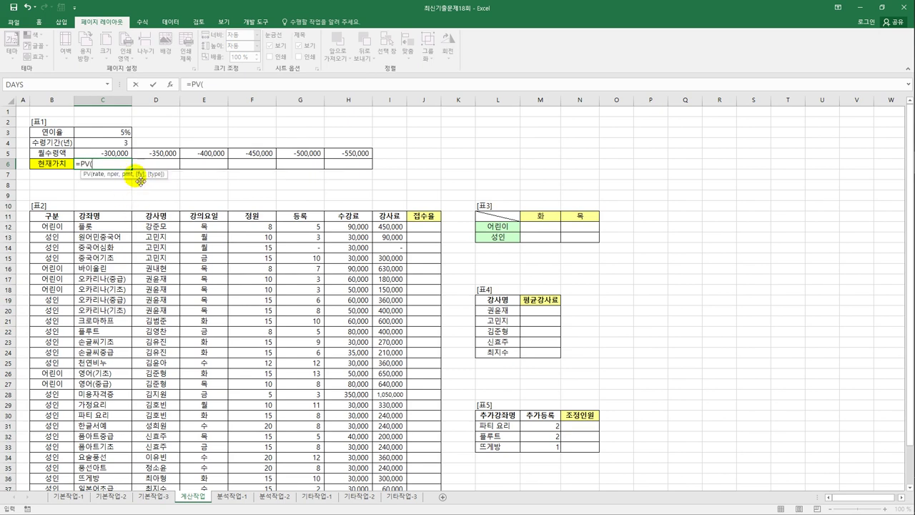
left_click(111, 135)
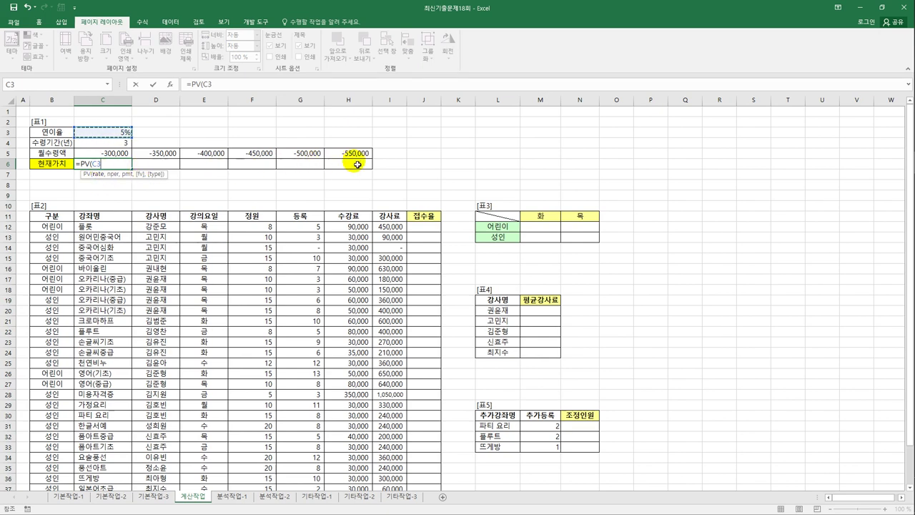
key("F4")
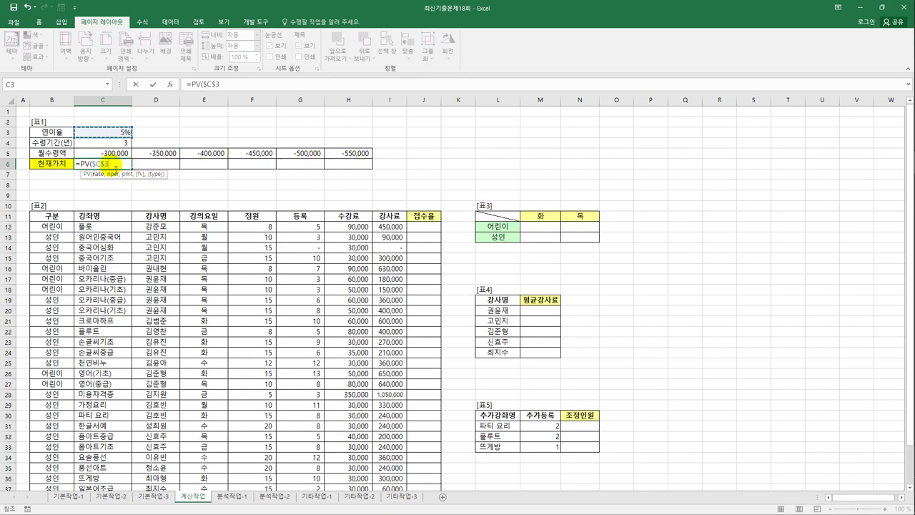
type("/12")
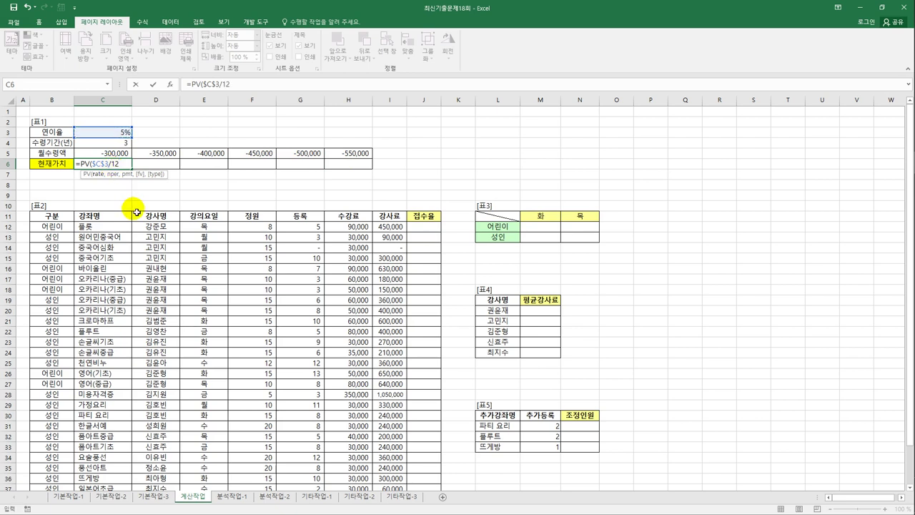
type(",")
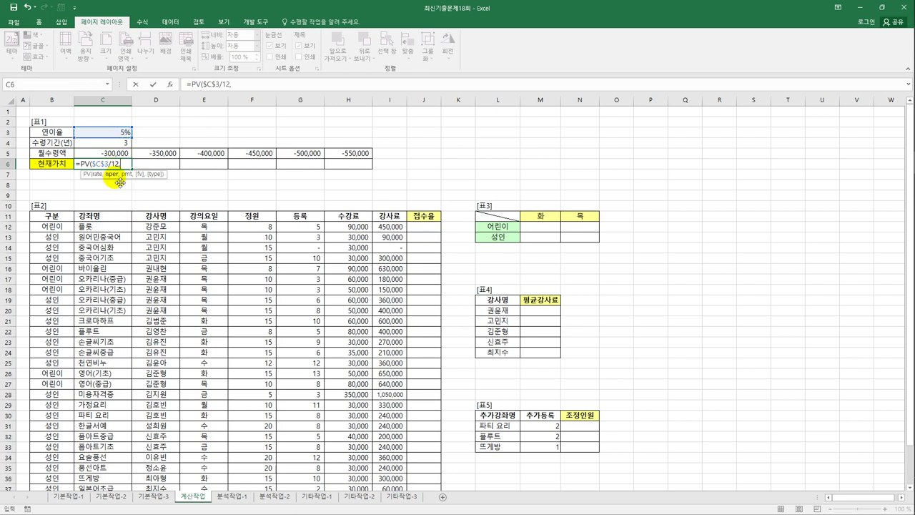
left_click(117, 148)
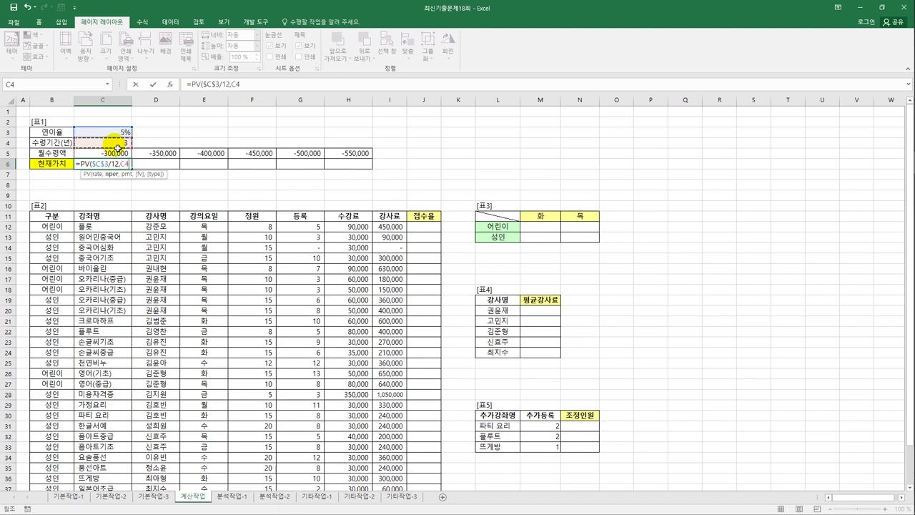
key("F4")
type("*12,")
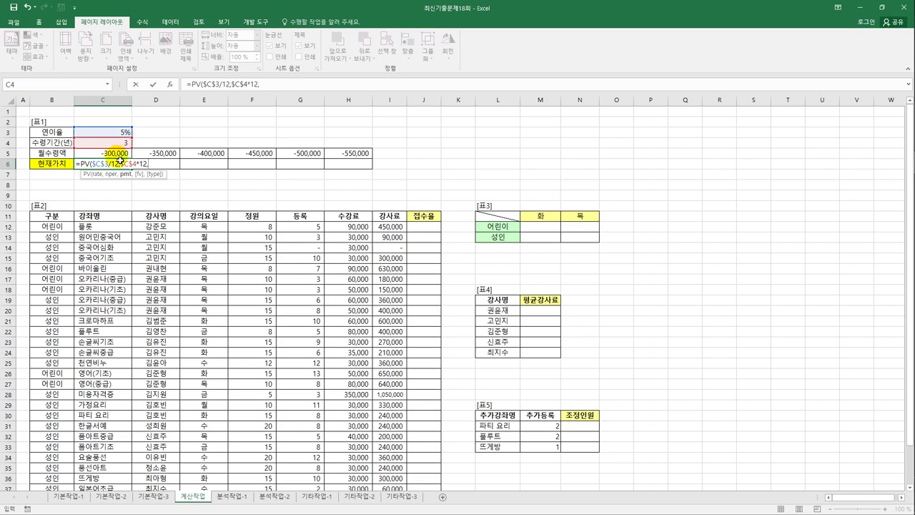
left_click(121, 156)
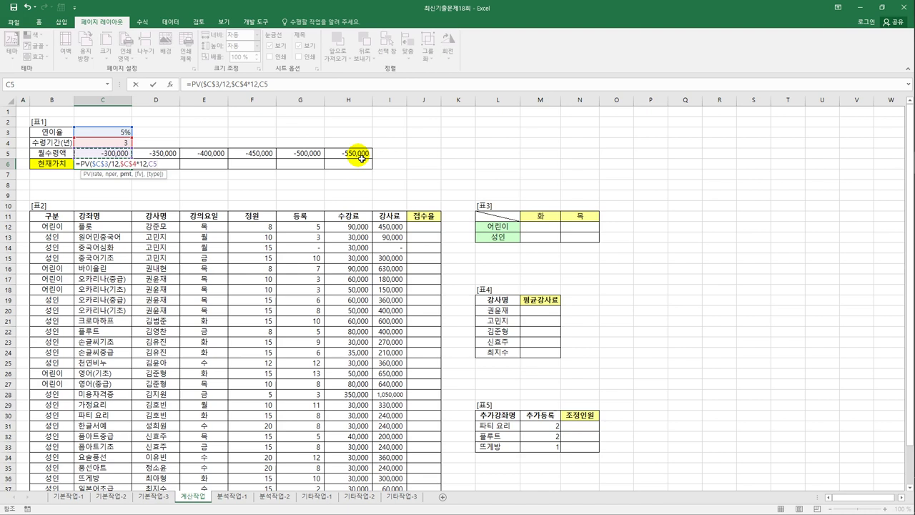
type(",,")
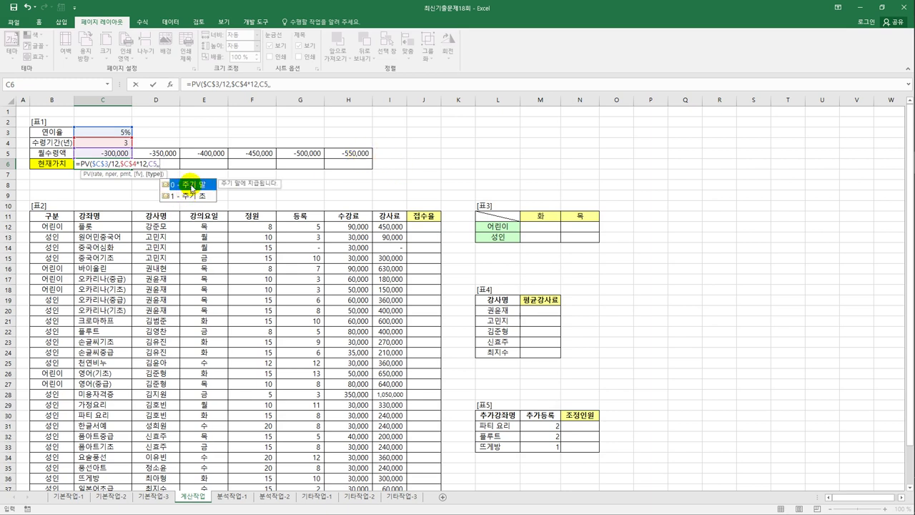
type("0")
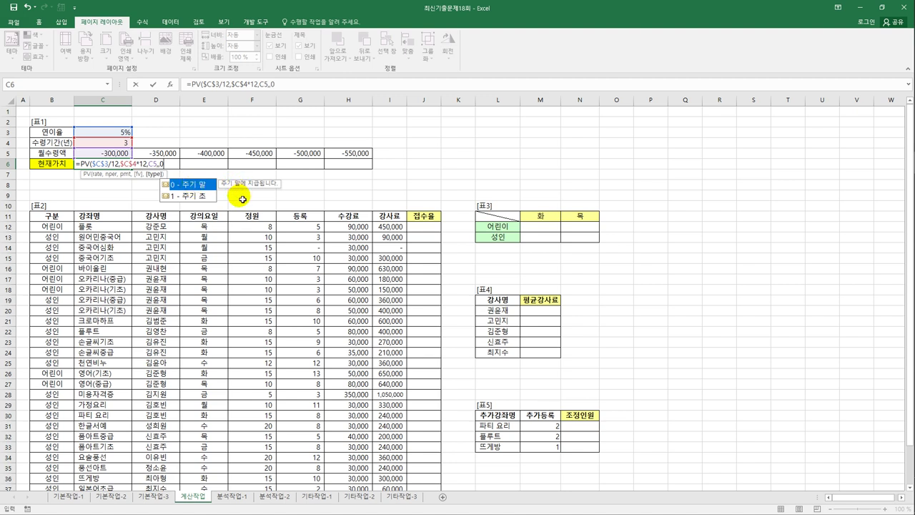
type(")")
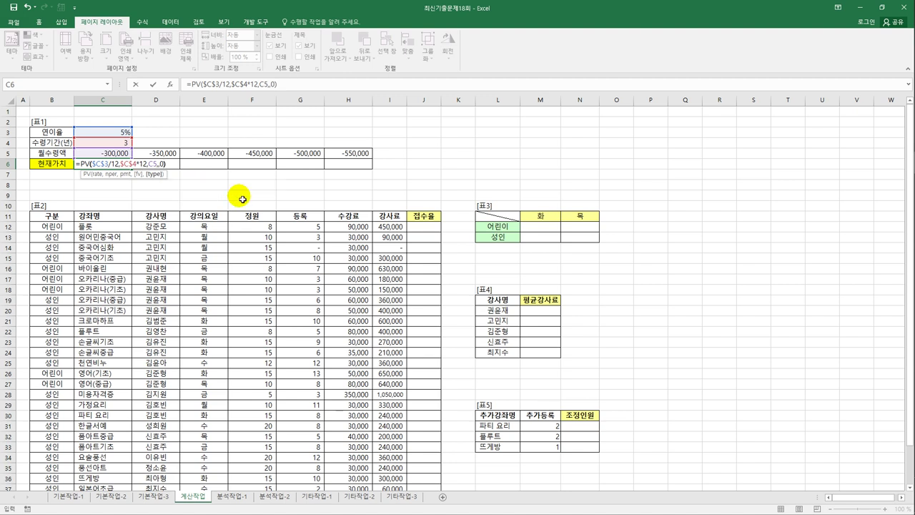
key("ctrl+Return")
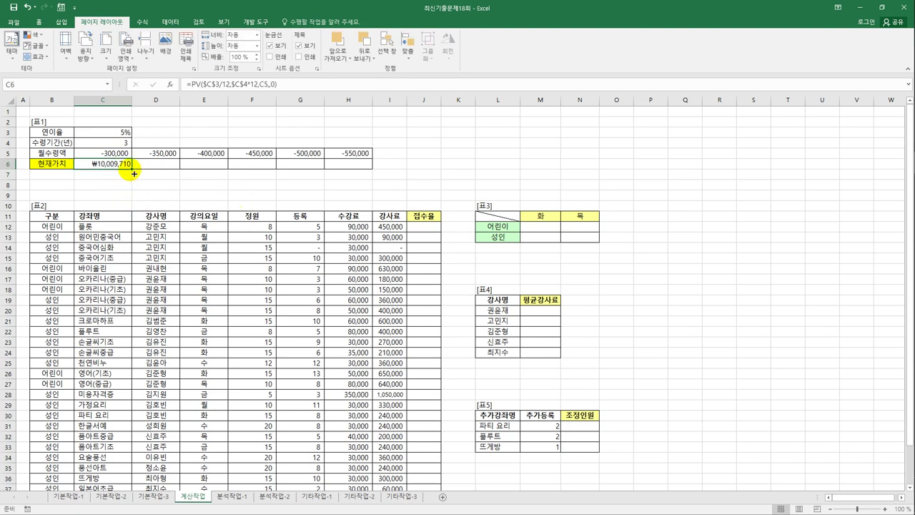
- Copy C6's PV formula across to H6, giving present values up to ₩18,351,136
left_click_drag(132, 169, 366, 178)
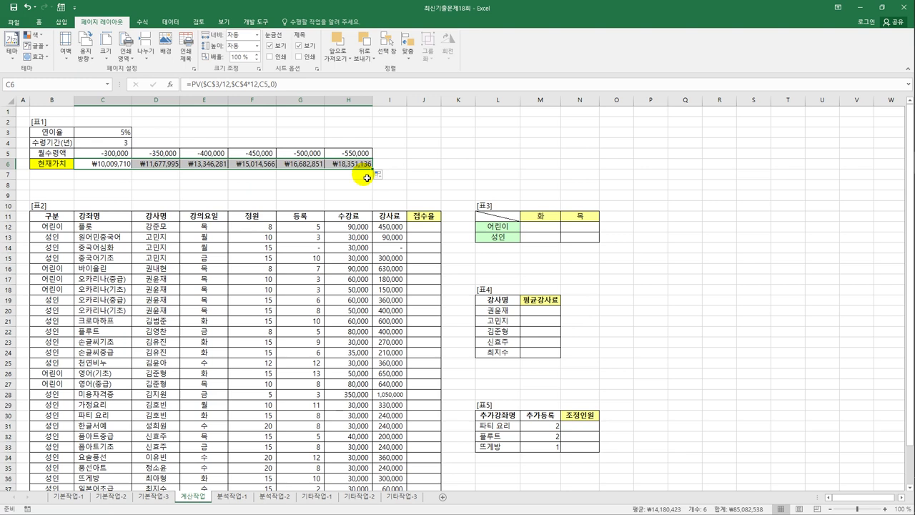
left_click(89, 164)
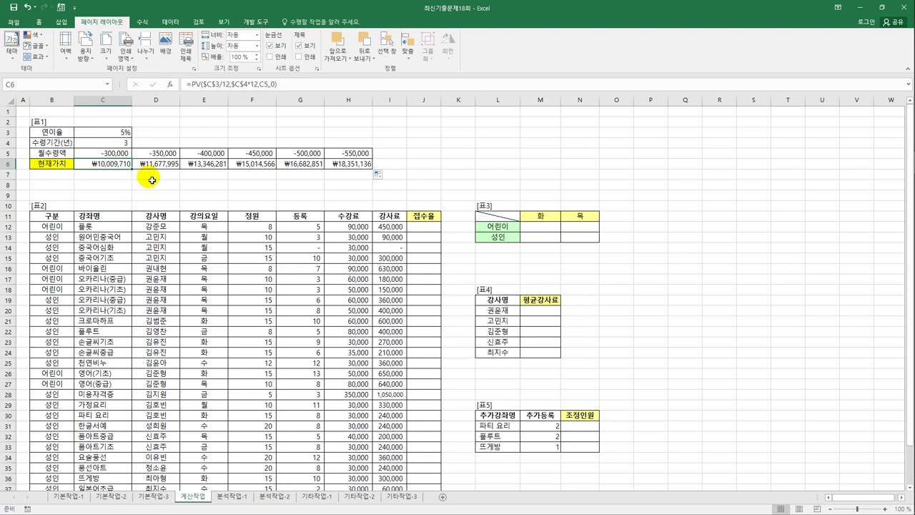
- Wrap C6's PV in an IF returning 한도금액초과 when it is 15,000,000 or more
left_click(189, 84)
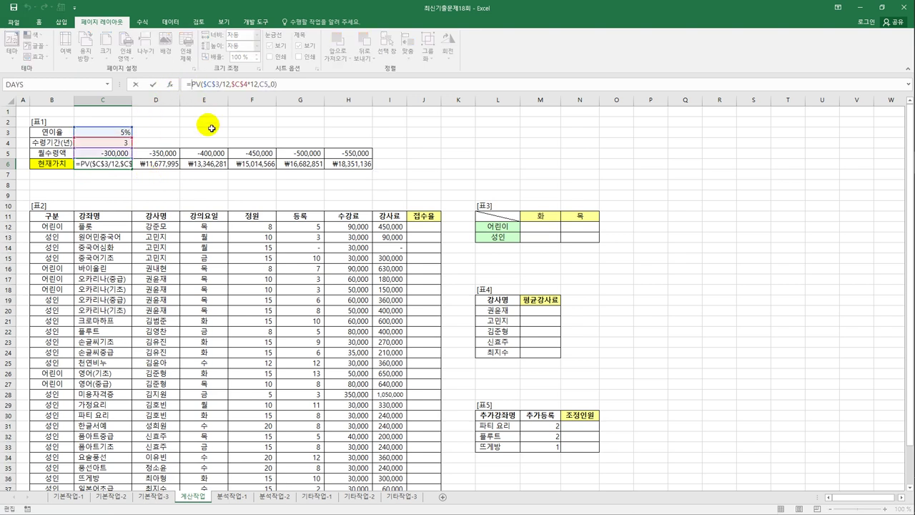
type("If(")
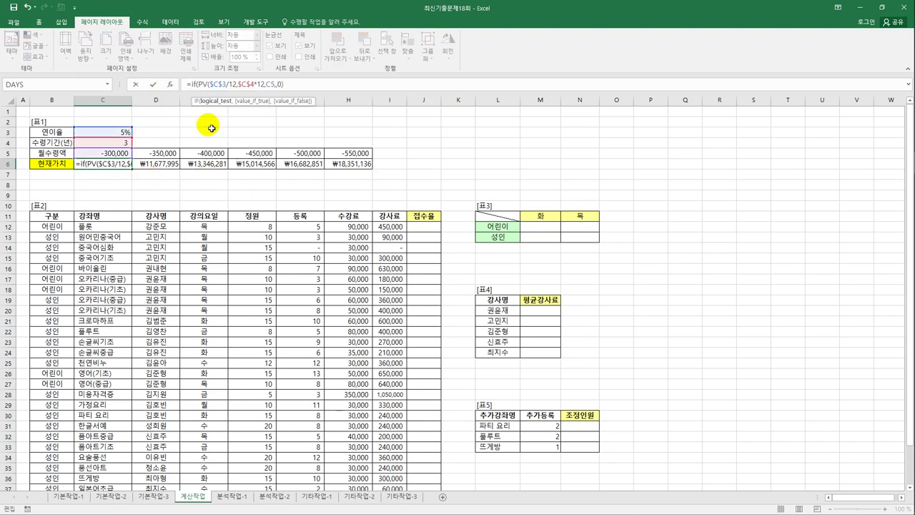
left_click(288, 91)
type(">=1")
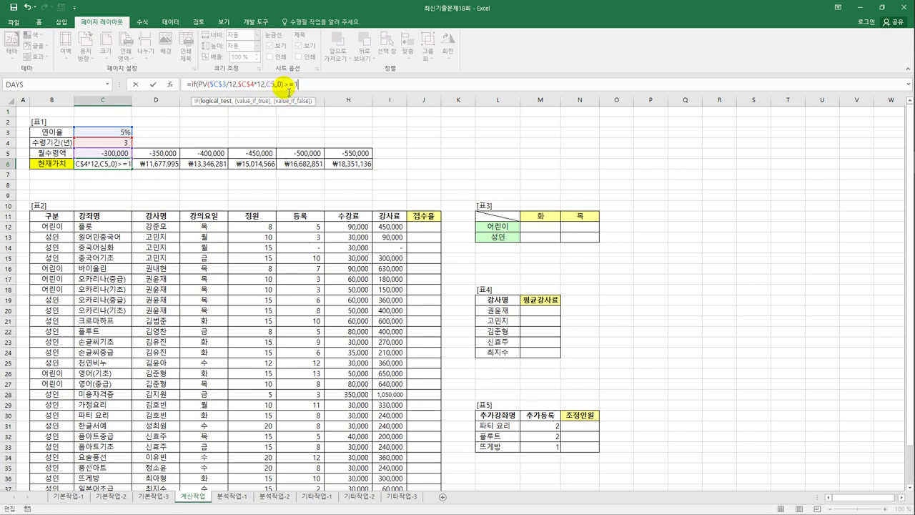
type("5000")
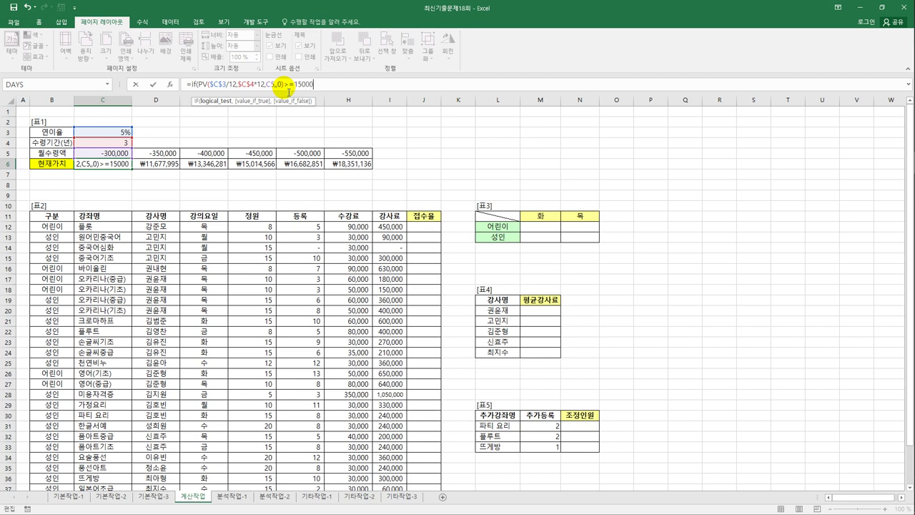
type("000,")
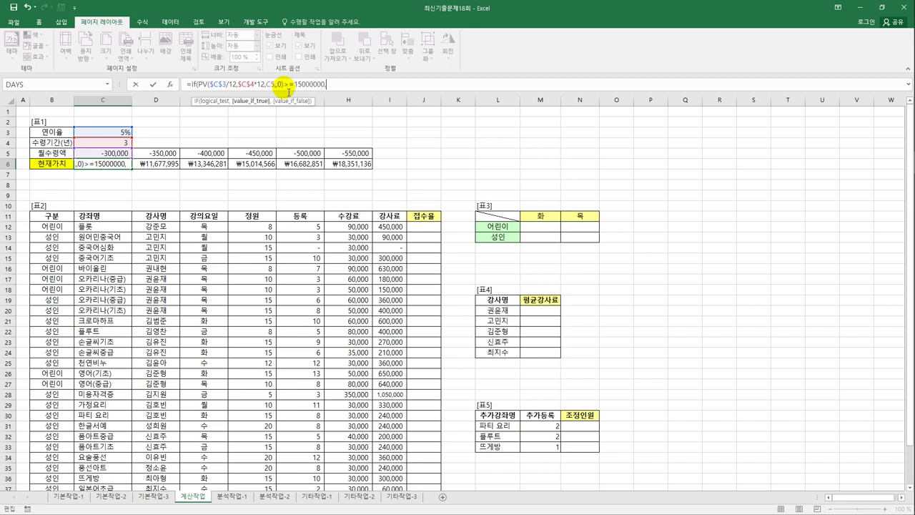
type("\"한도금액초")
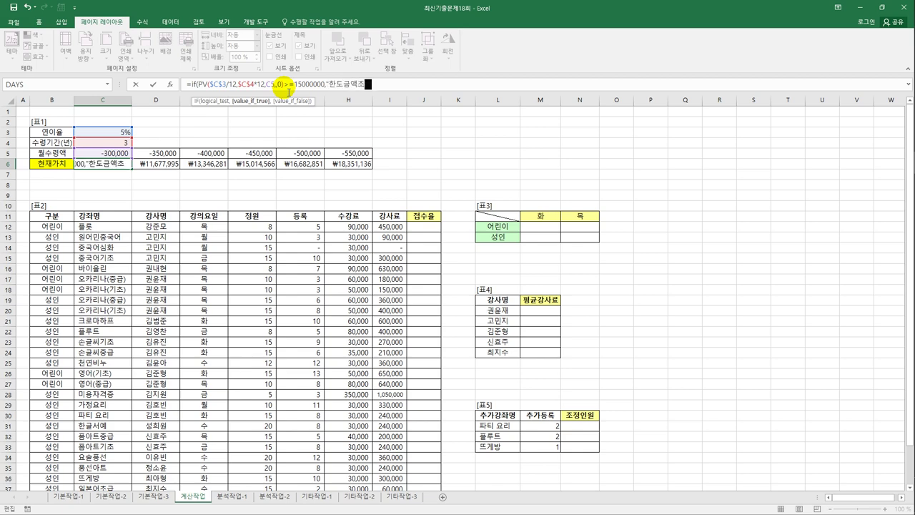
type("과\",")
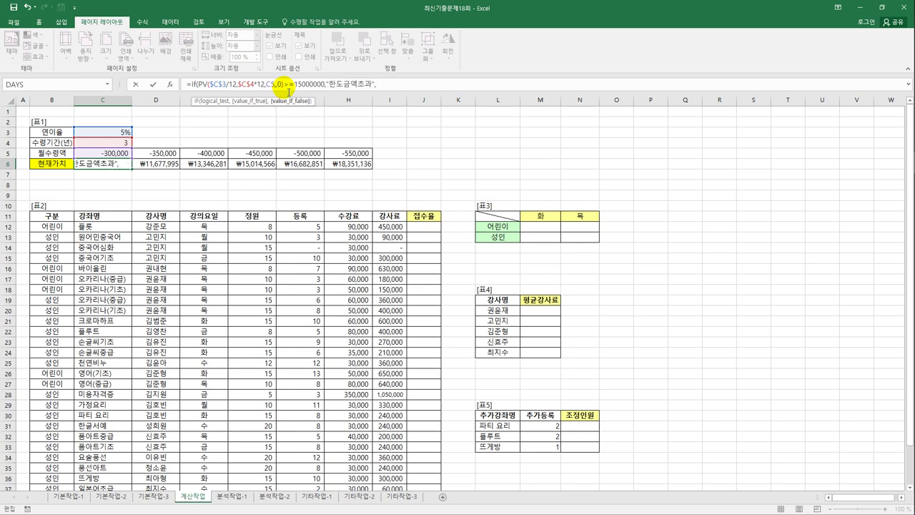
left_click_drag(198, 84, 287, 90)
left_click(389, 85)
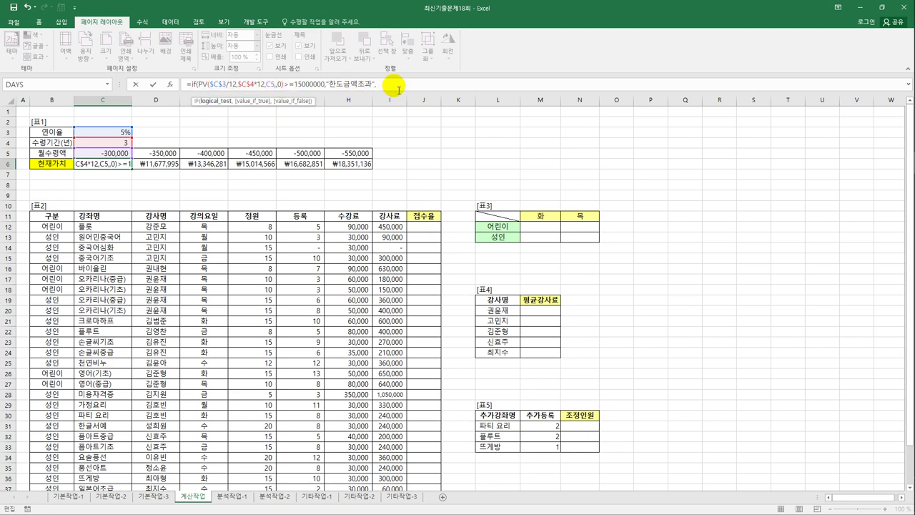
type("PV($C$3/12,$C$4*12,C5,,0)")
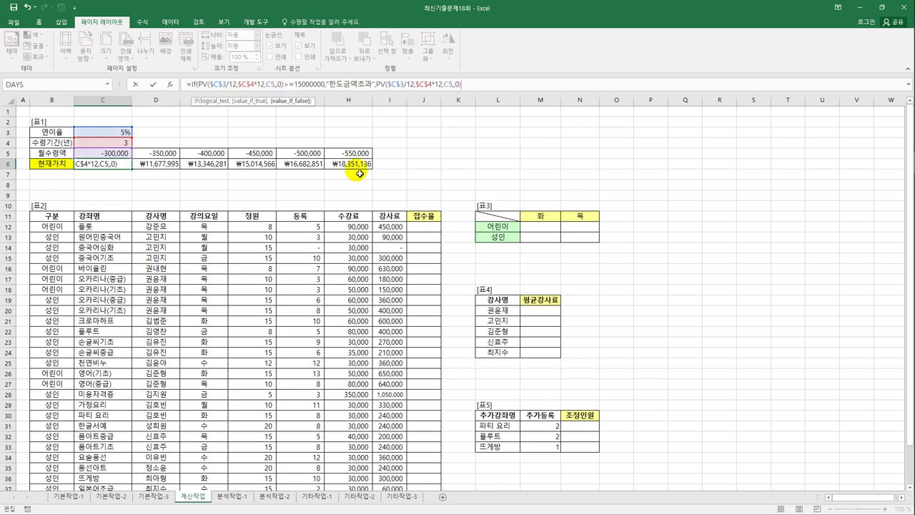
- Make the IF's false result the PV rounded to thousands with ROUND(...,-3)
left_click(377, 84)
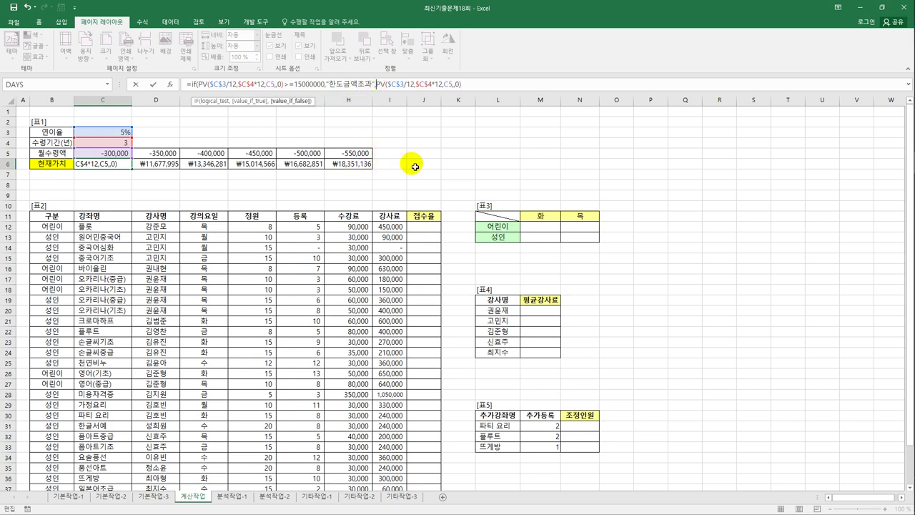
type("ㄱ")
key("BackSpace")
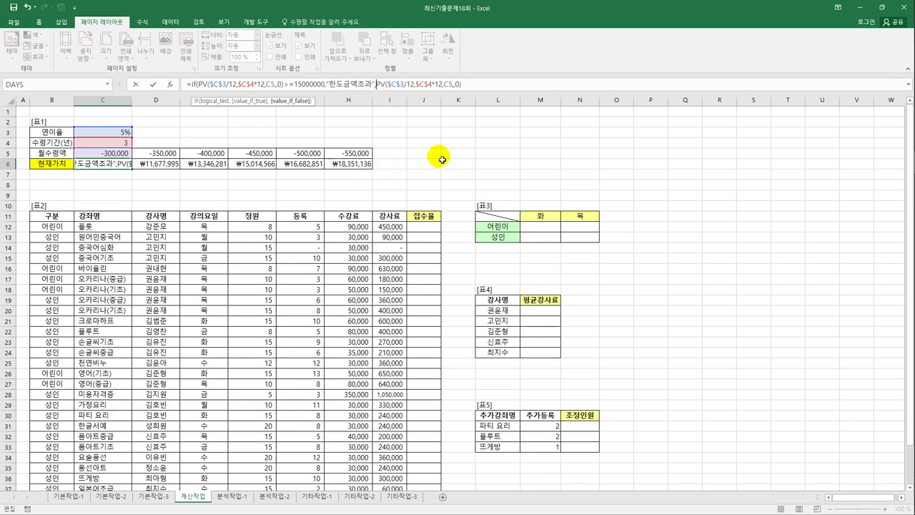
type("rou")
key("Tab")
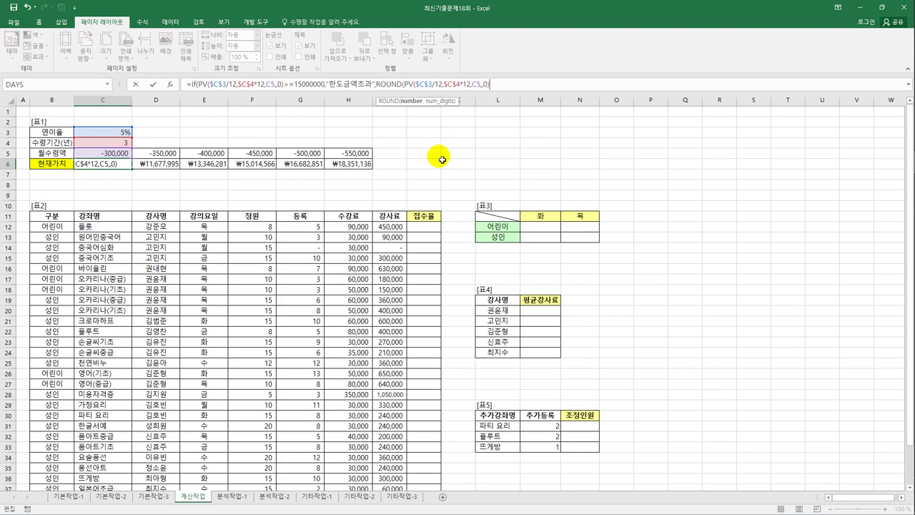
type(",")
type("-3")
key("Right")
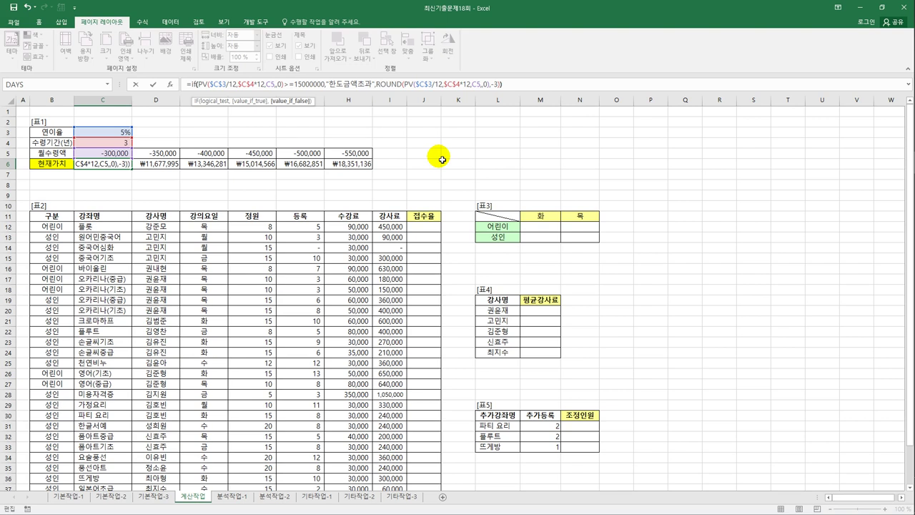
key("ctrl+Return")
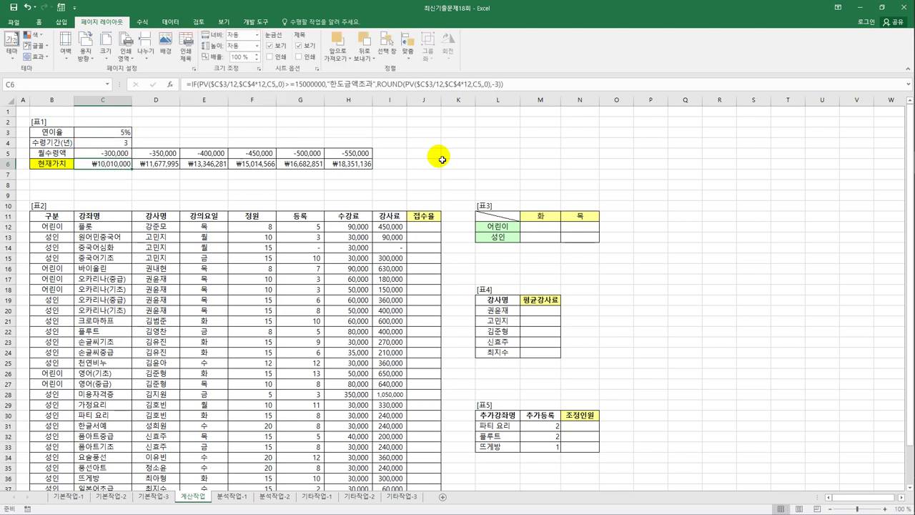
- Copy the revised C6 formula across row 6 through H6
left_click_drag(135, 170, 355, 171)
left_click_drag(258, 173, 118, 166)
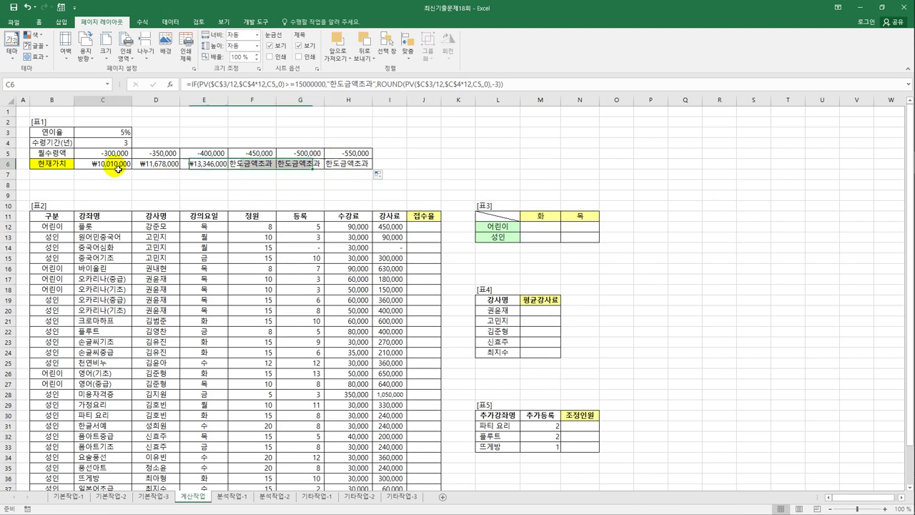
left_click(118, 166)
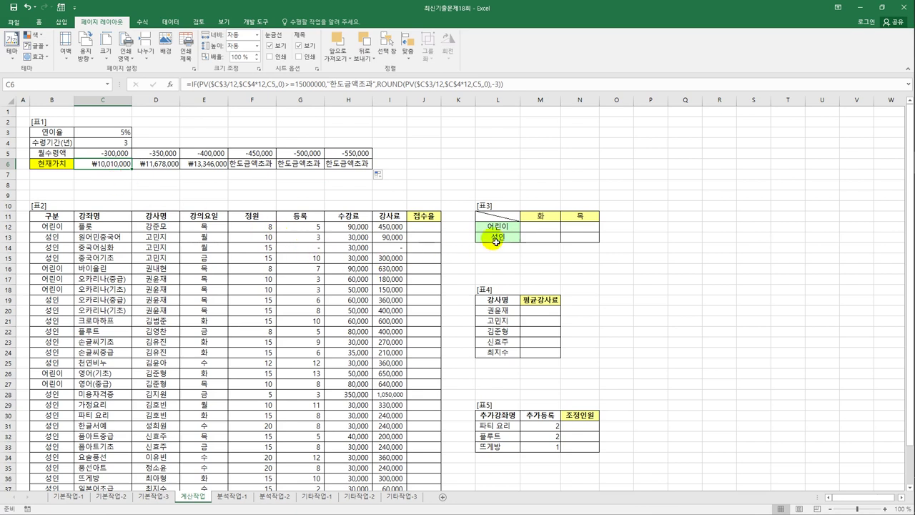
- In M12 begin a SUM counting rows where $B$12:$B$38 equals the 구분 label $L12
left_click(529, 228)
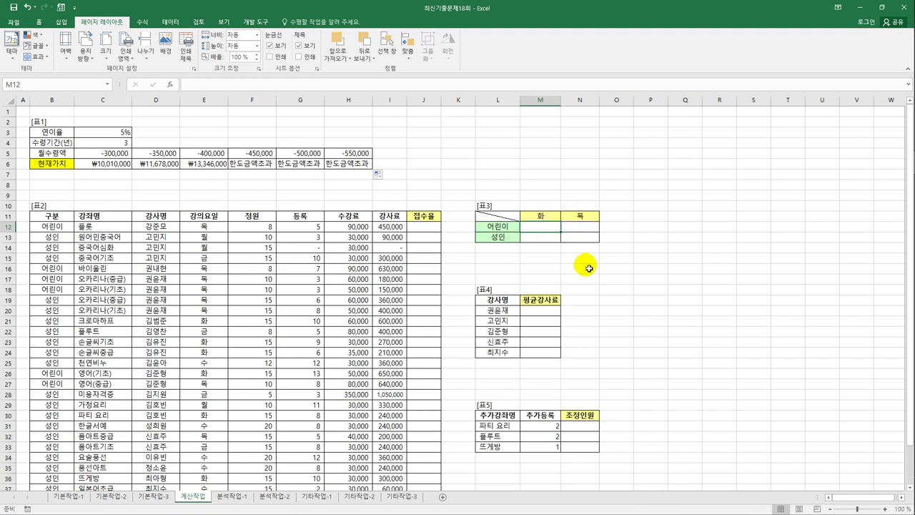
type("=sum(")
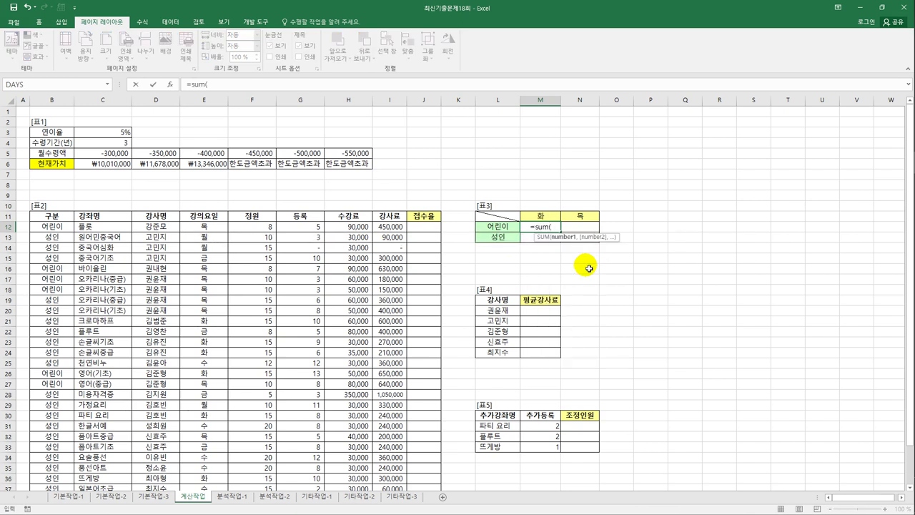
type("(")
left_click_drag(53, 227, 66, 471)
key("F4")
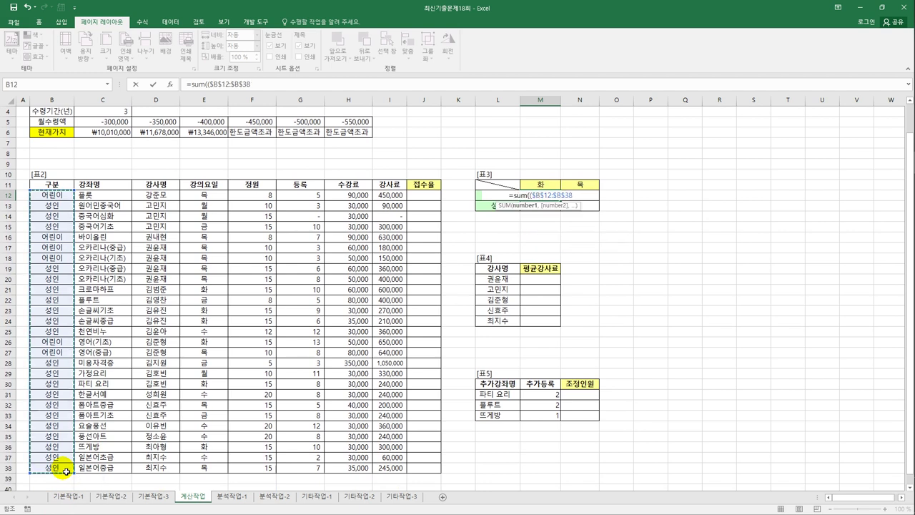
type("=")
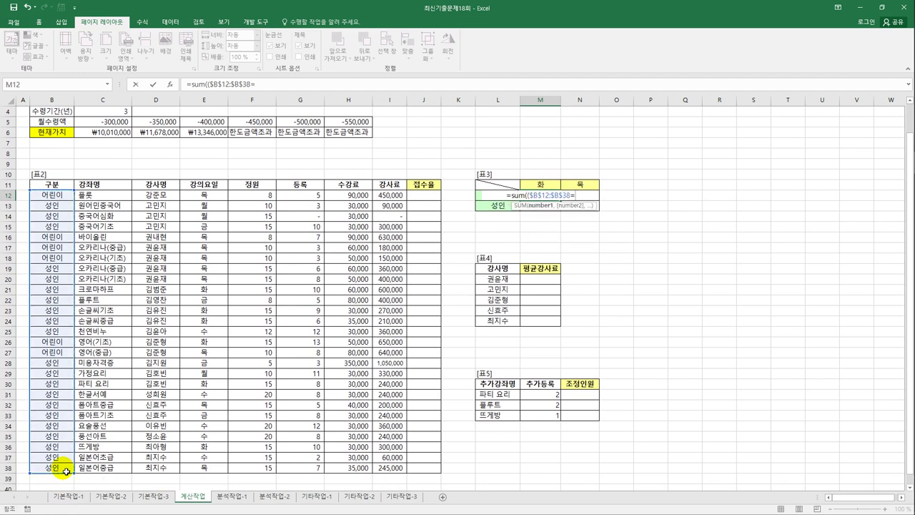
key("Left")
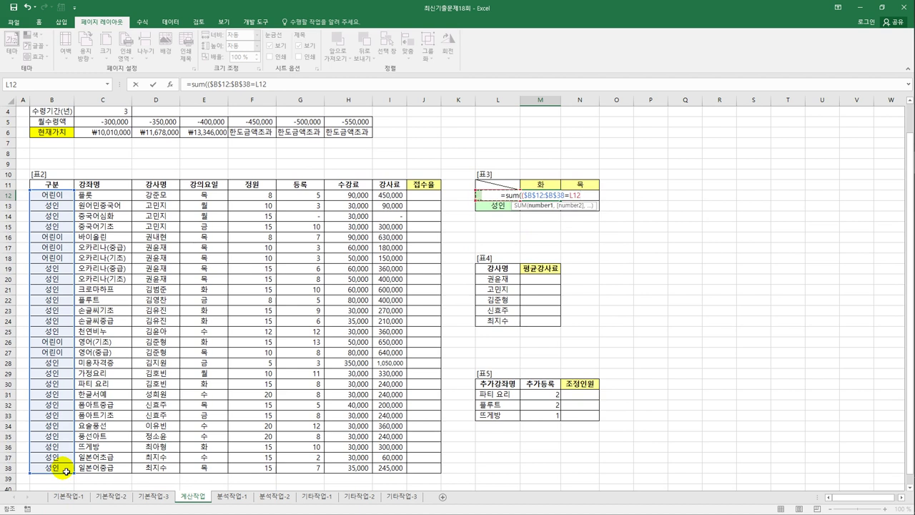
key("F4")
key("F4")
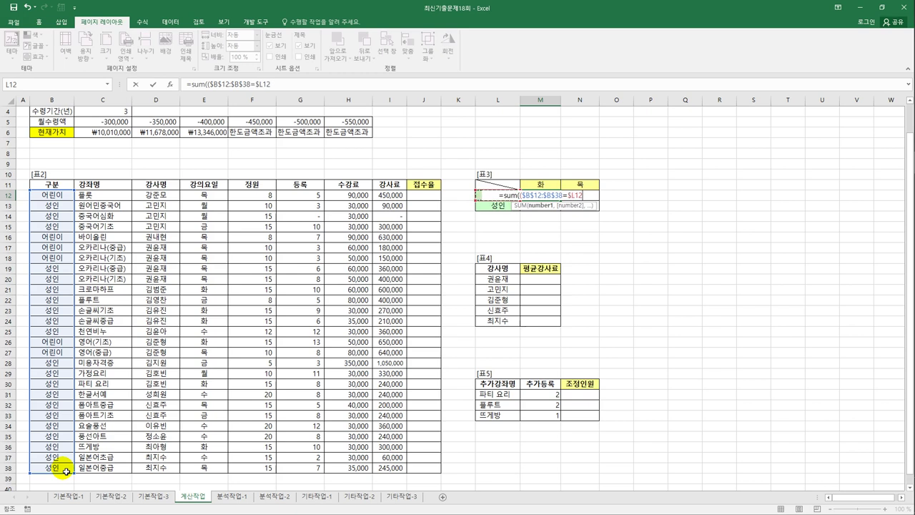
type(")")
key("Right")
- Add the weekday condition $E$12:$E$38=M$11, commit as an array formula, and fill to N13
type("*")
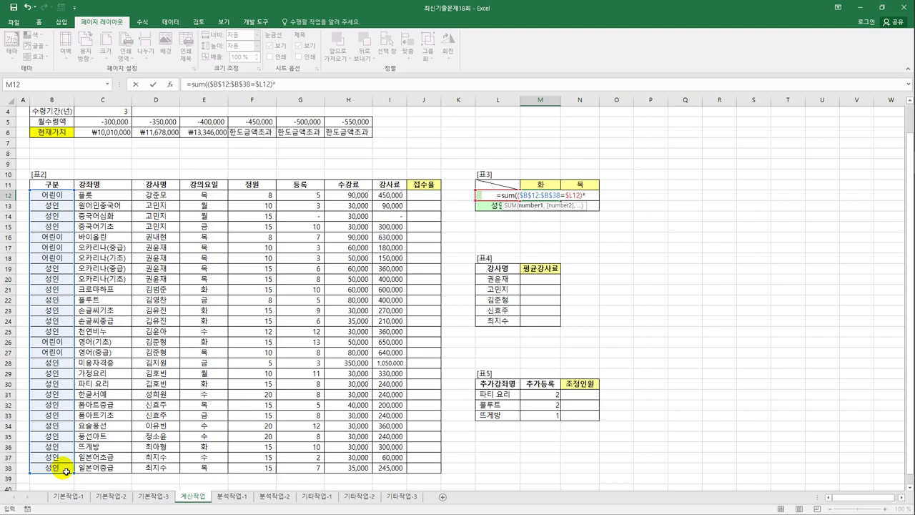
type("(")
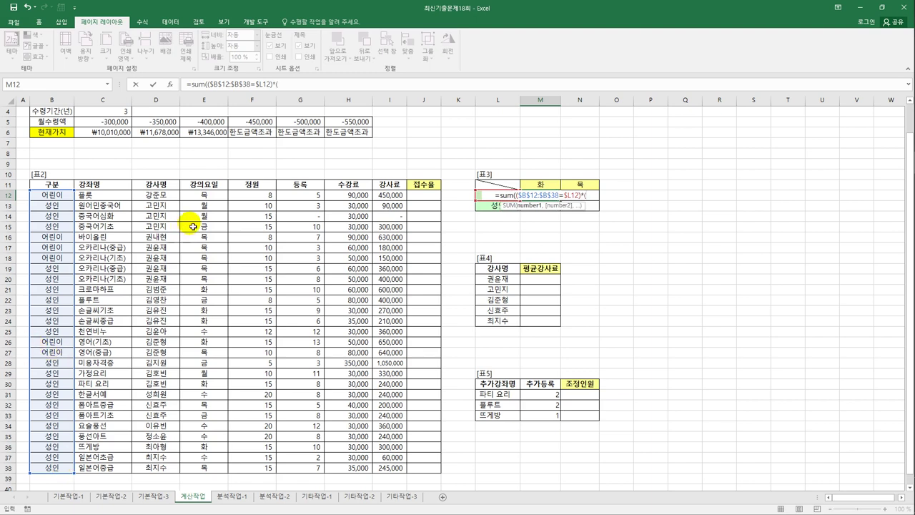
left_click_drag(202, 201, 206, 468)
key("F4")
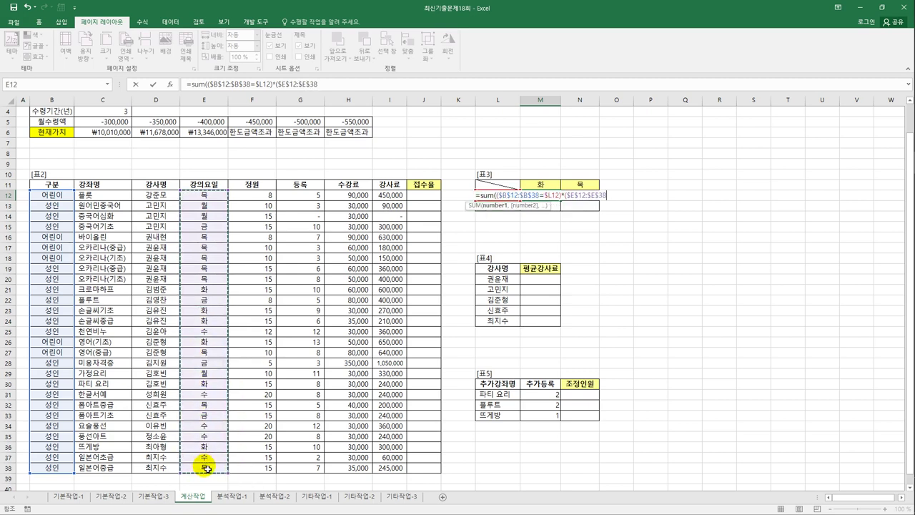
type("=")
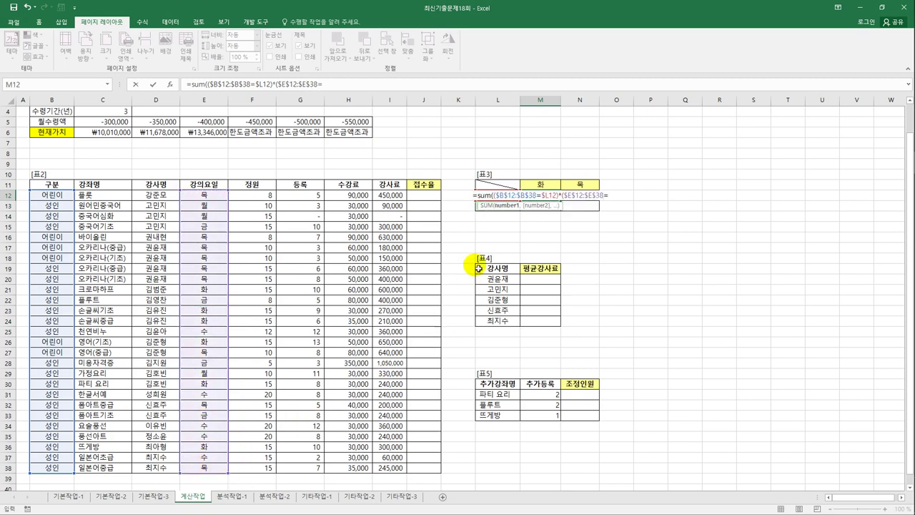
left_click(534, 186)
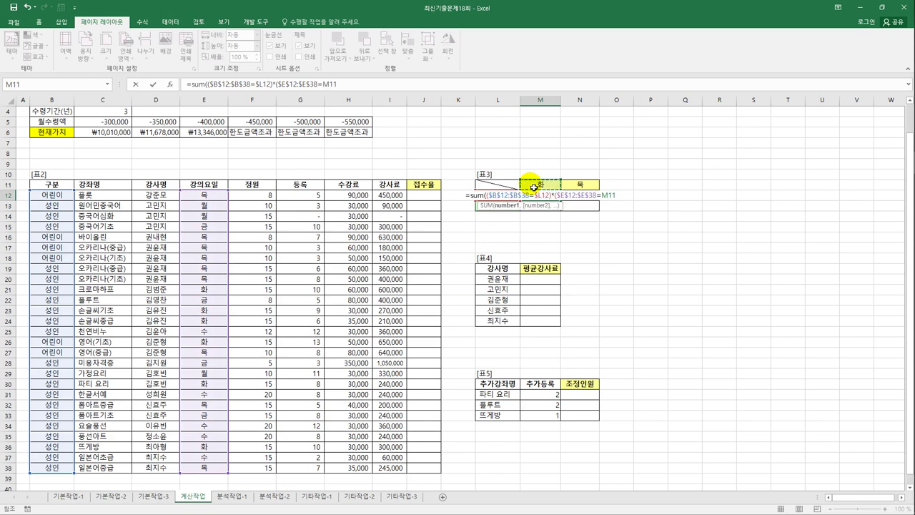
key("F4")
key("F4")
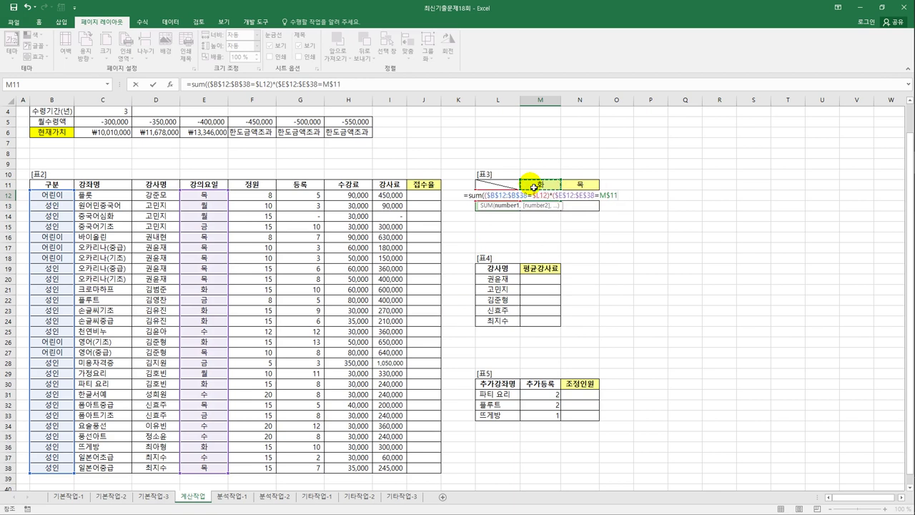
type("))")
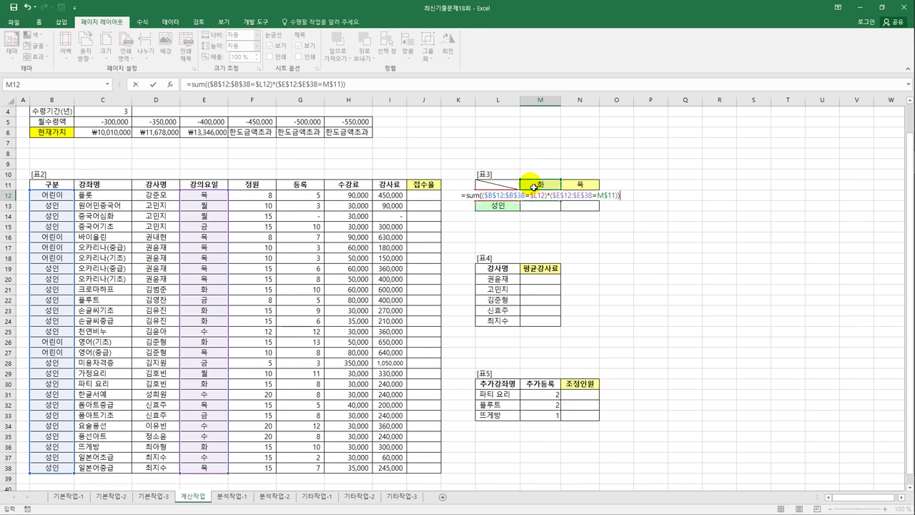
key("ctrl+shift+Return")
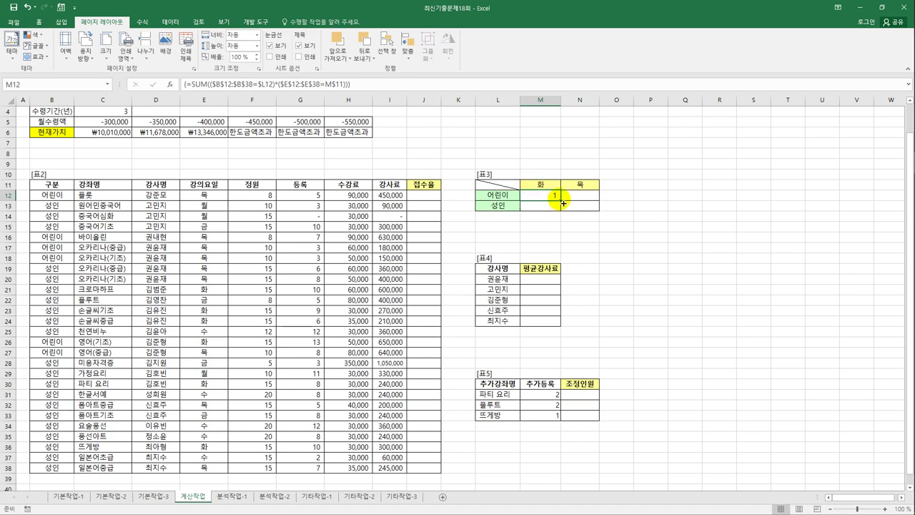
left_click_drag(560, 201, 597, 210)
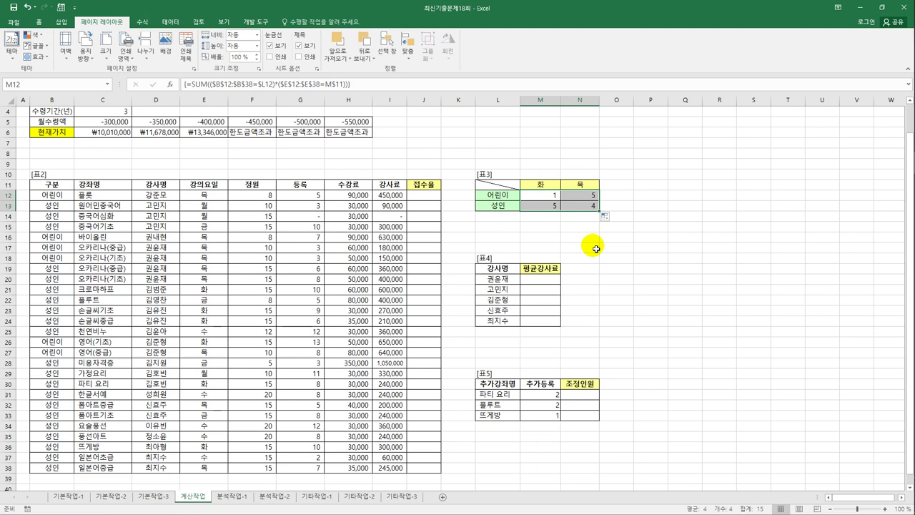
left_click(554, 284)
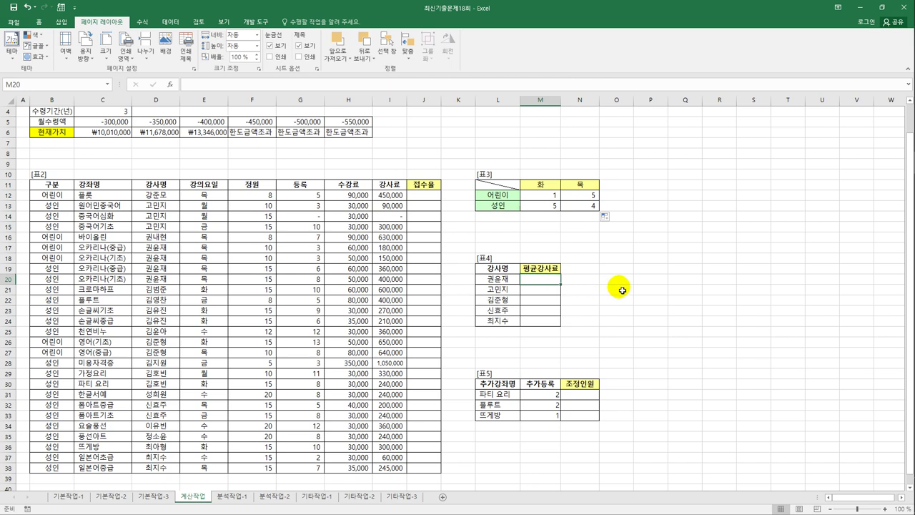
left_click_drag(500, 280, 504, 324)
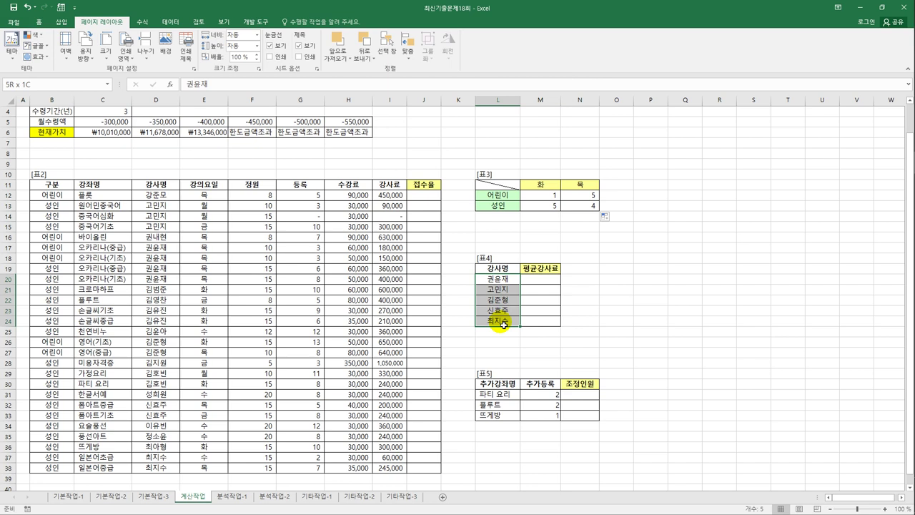
left_click_drag(504, 325, 504, 325)
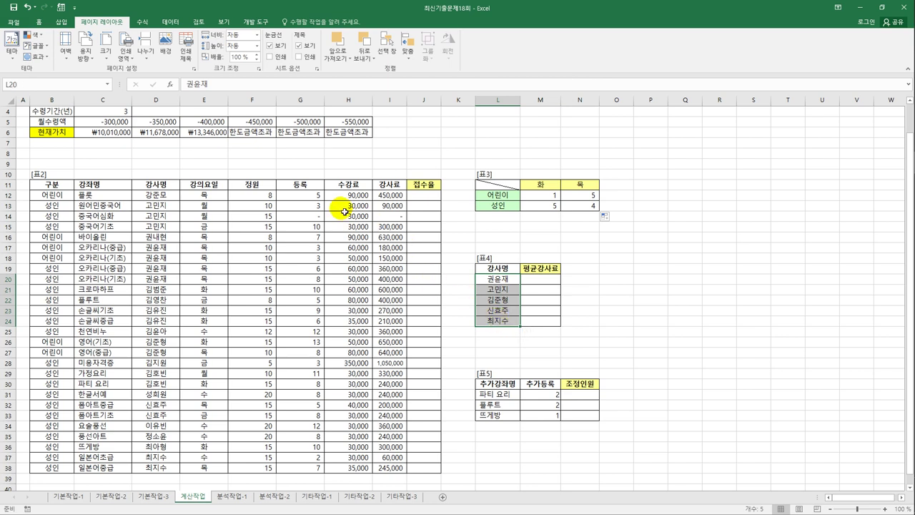
left_click(533, 283)
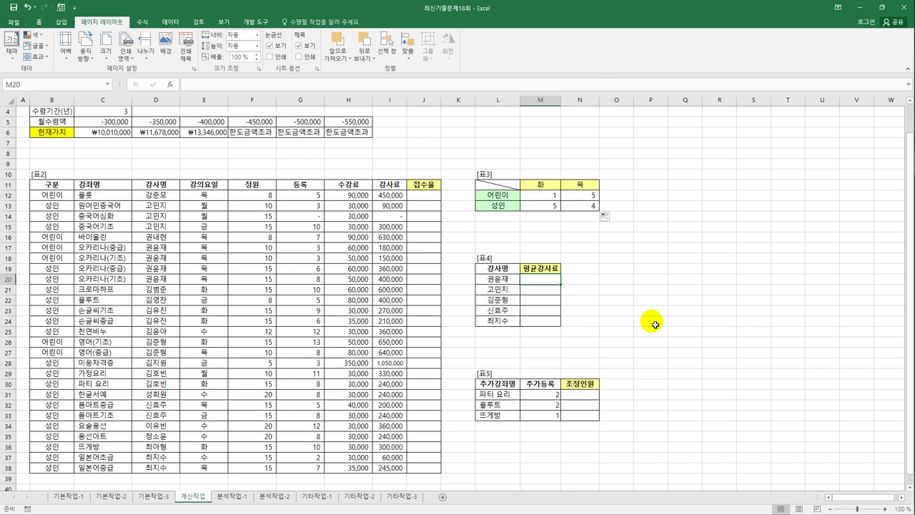
type("=av")
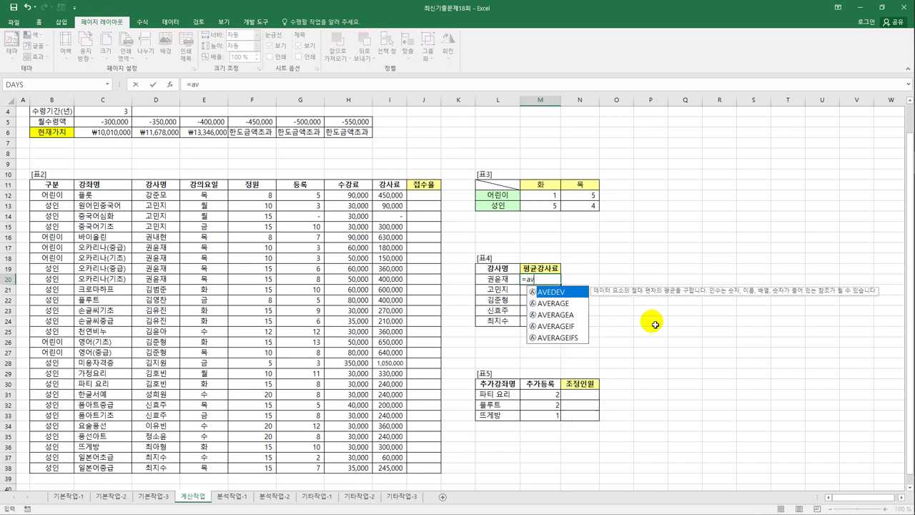
- In M20 begin AVERAGE(IF with the instructor condition $D$12:$D$38=L20
key("Down")
key("Tab")
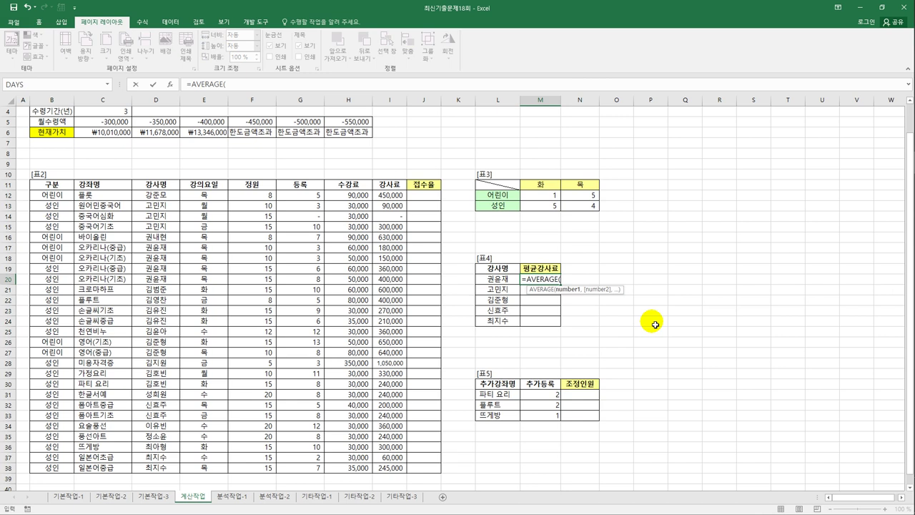
type("if((")
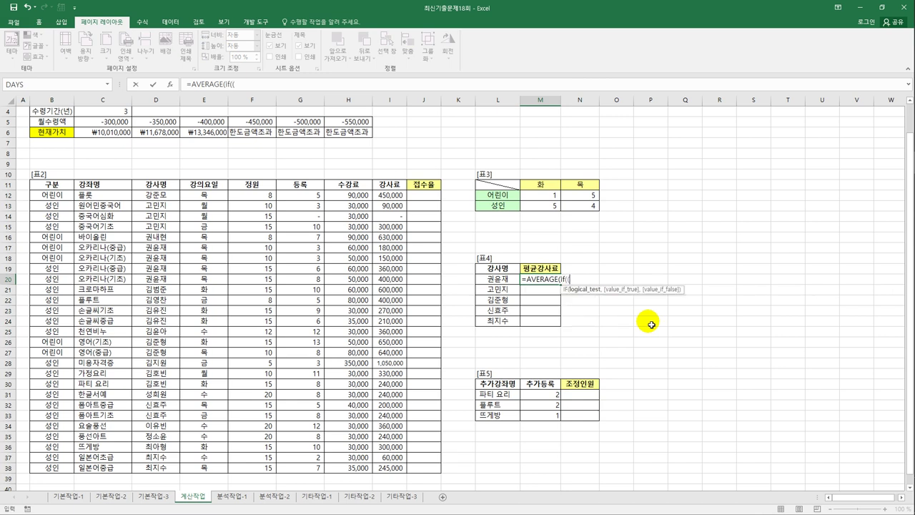
left_click_drag(164, 195, 164, 473)
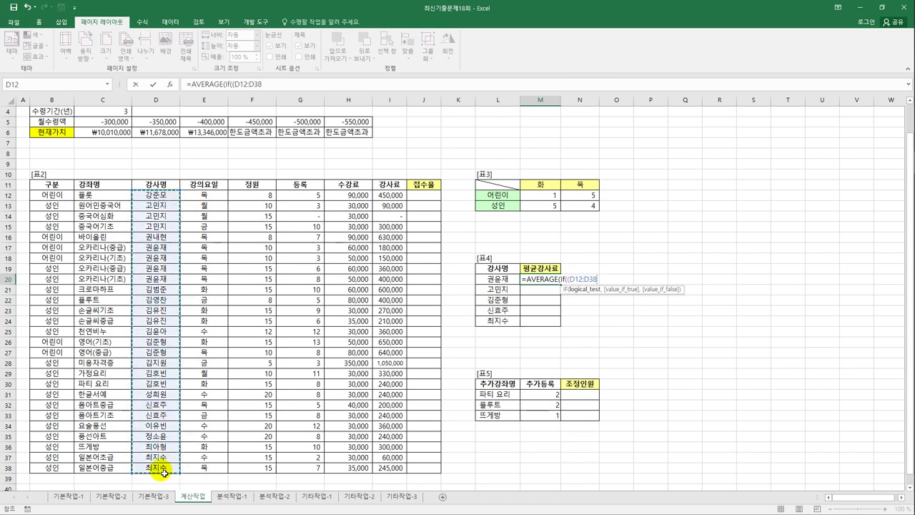
key("F4")
type("=")
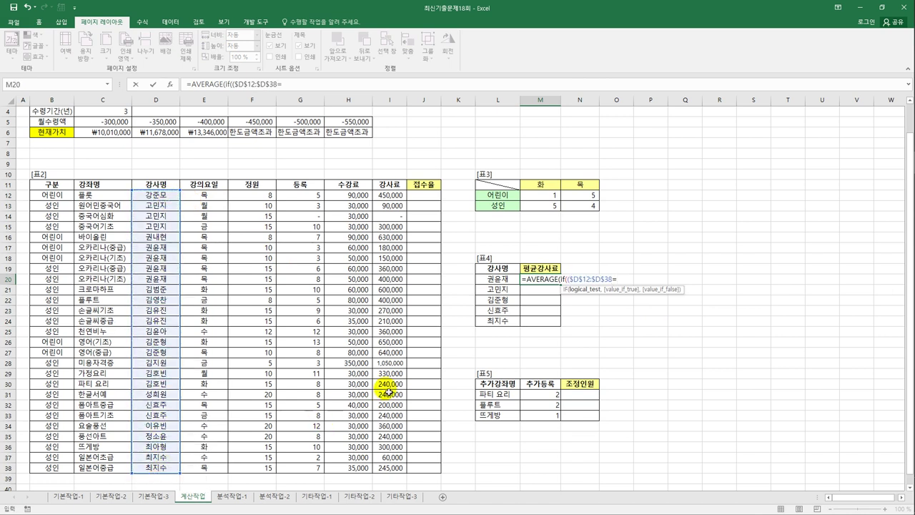
left_click(492, 281)
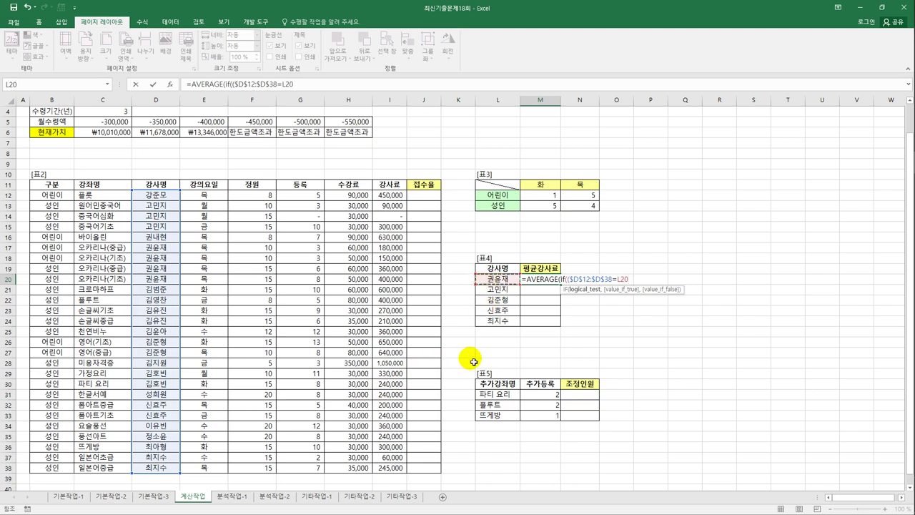
- Add the 등록 >=5 condition, average $I$12:$I$38 as an array formula, and fill down to M24
type(")*(")
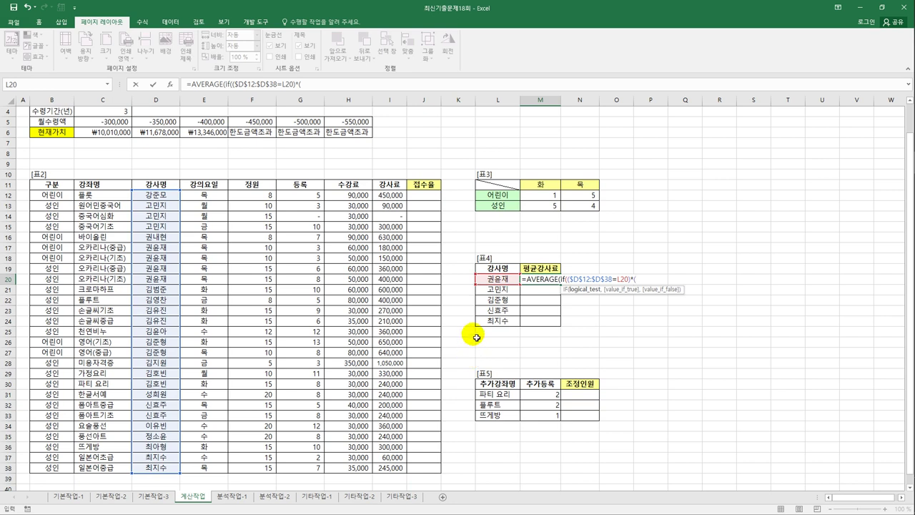
left_click_drag(306, 194, 308, 473)
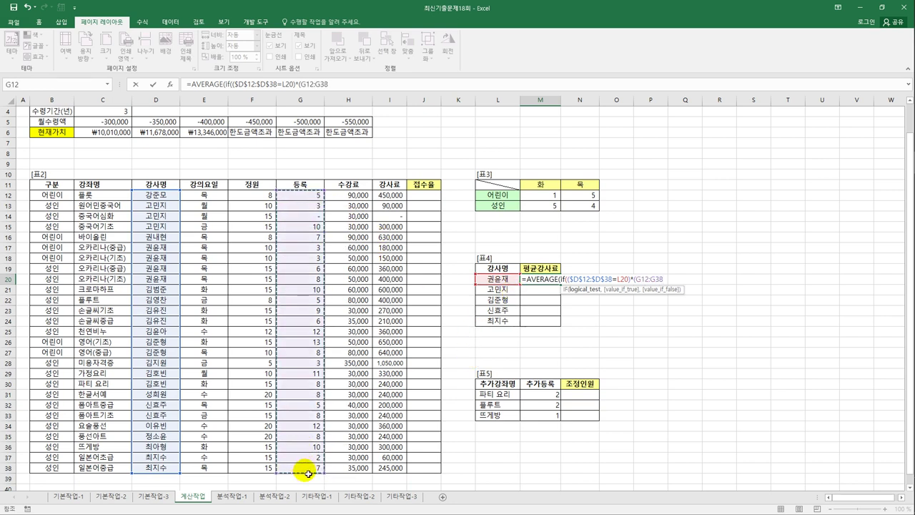
key("F4")
type(">=5")
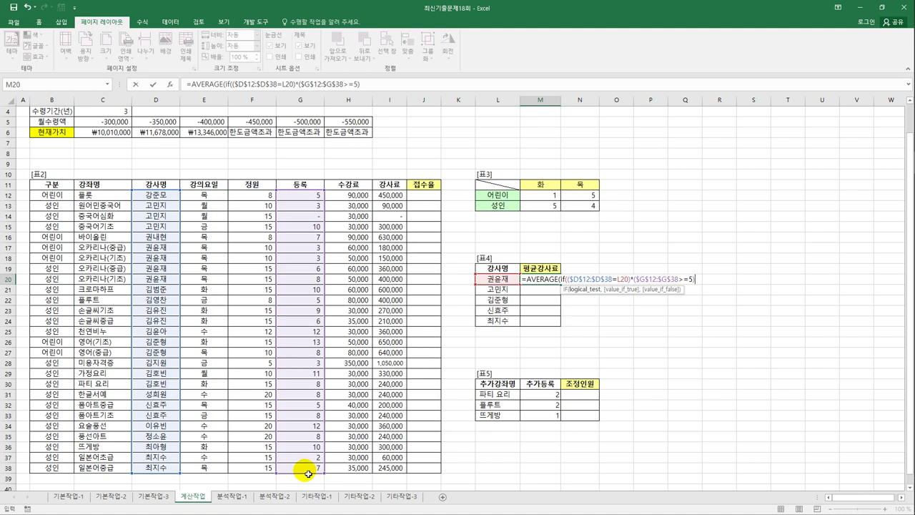
type(",")
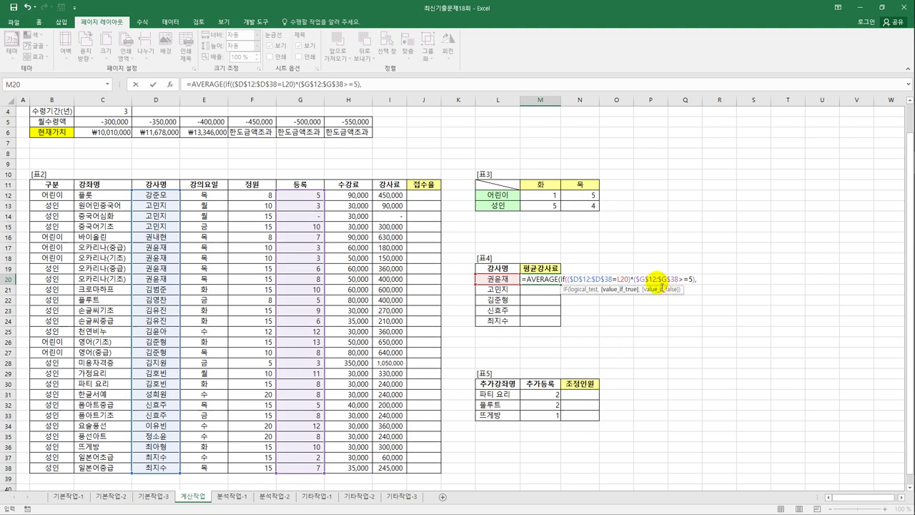
left_click_drag(404, 199, 391, 473)
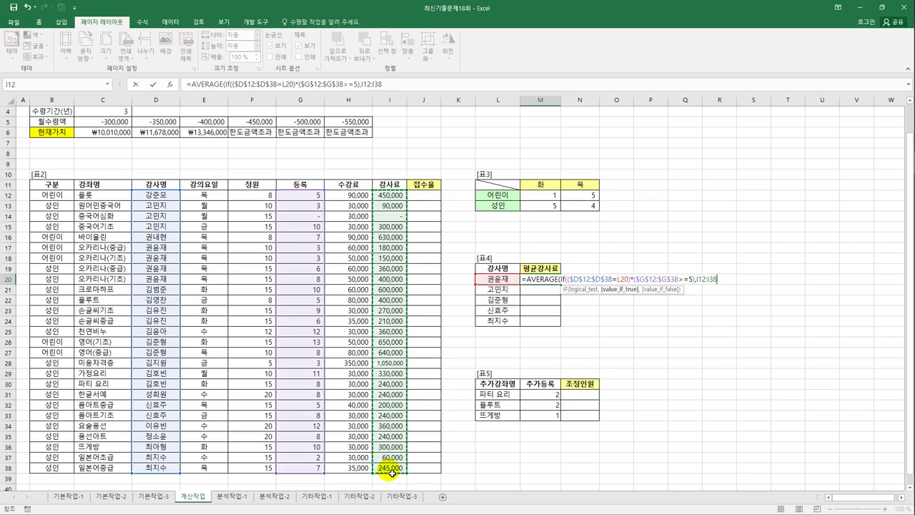
key("F4")
type("))")
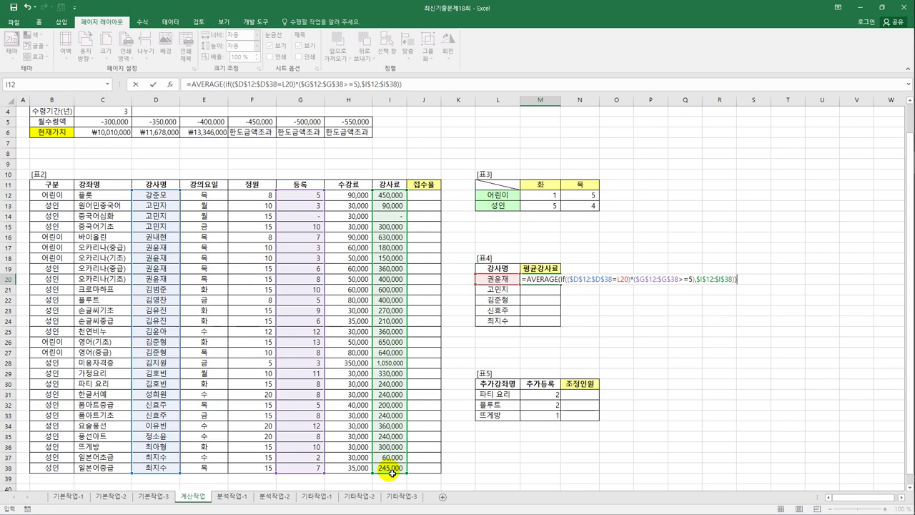
key("ctrl+shift+Return")
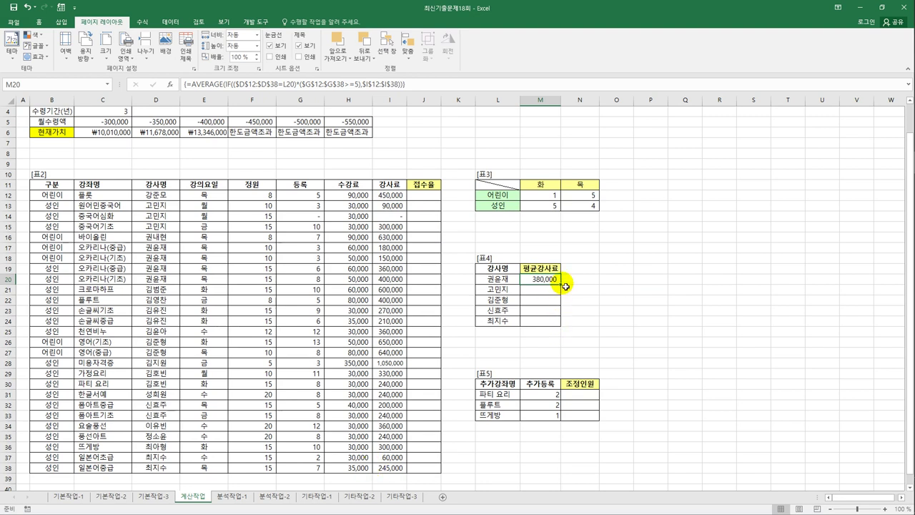
left_click_drag(565, 286, 565, 326)
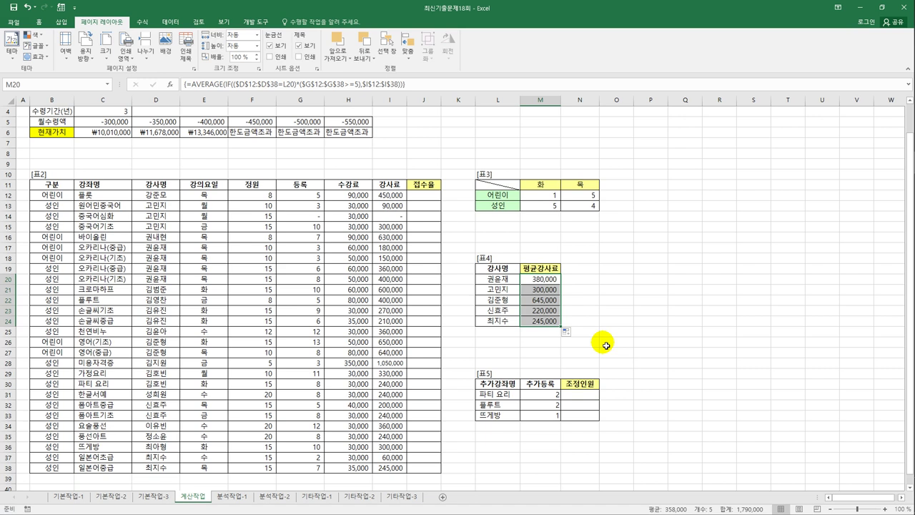
left_click(590, 401)
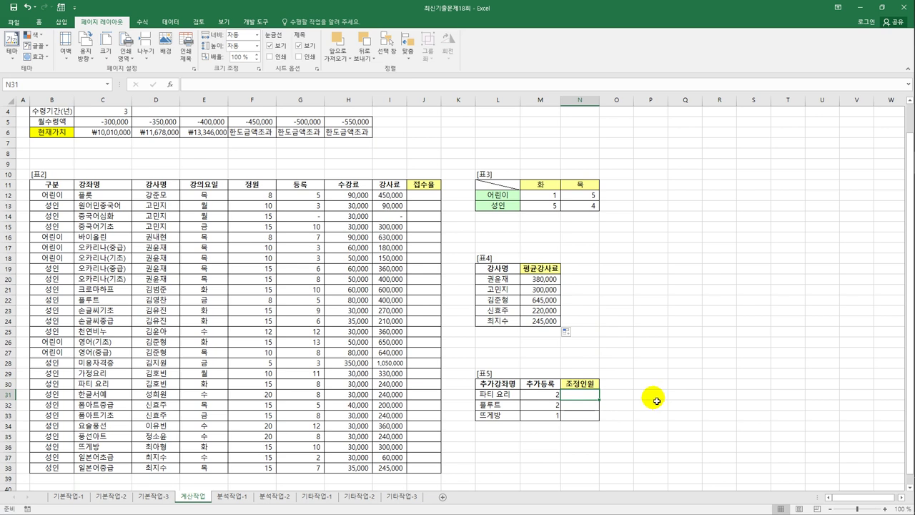
left_click(294, 195)
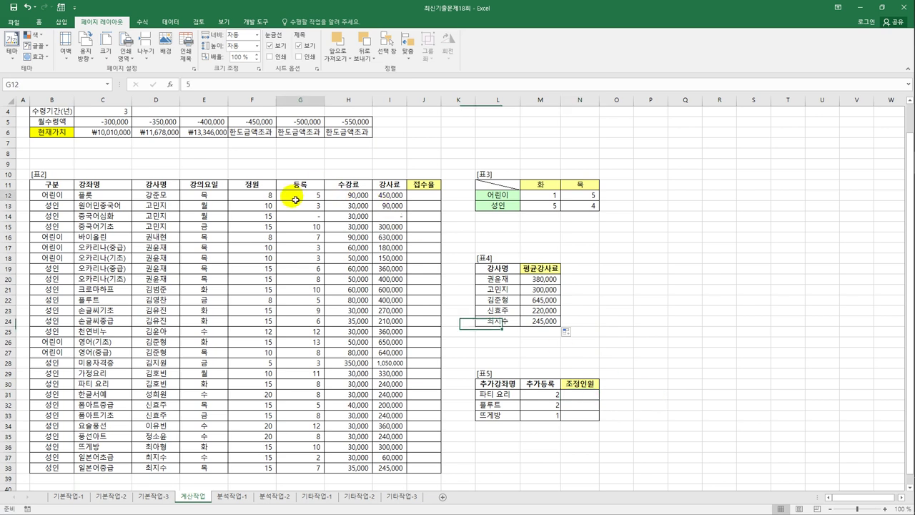
left_click(493, 397)
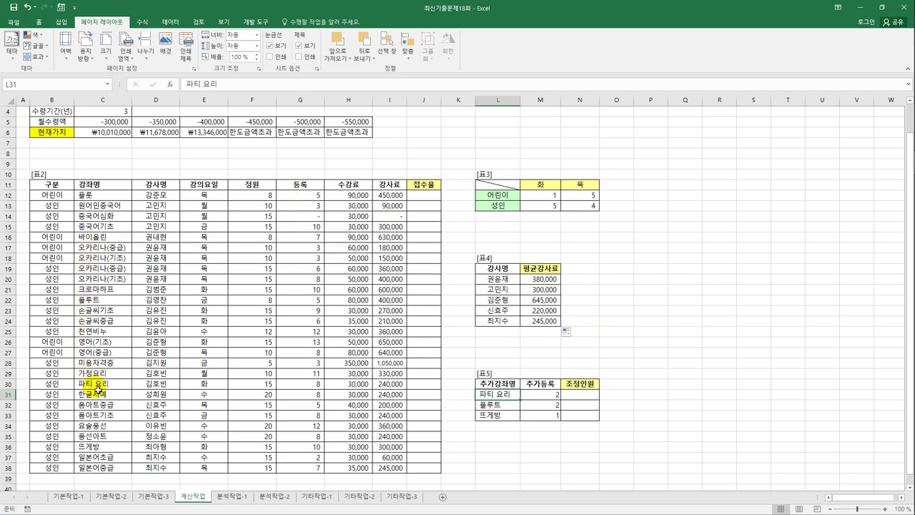
left_click_drag(317, 384, 329, 393)
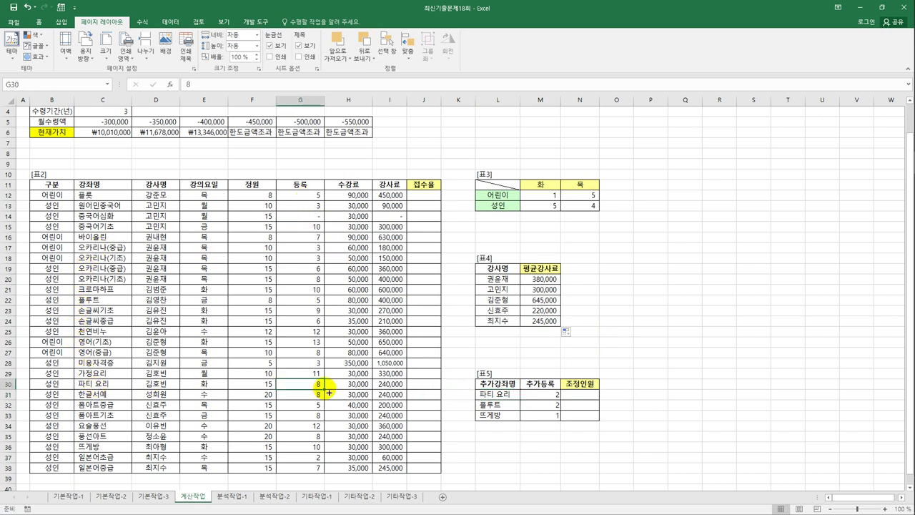
left_click(556, 399)
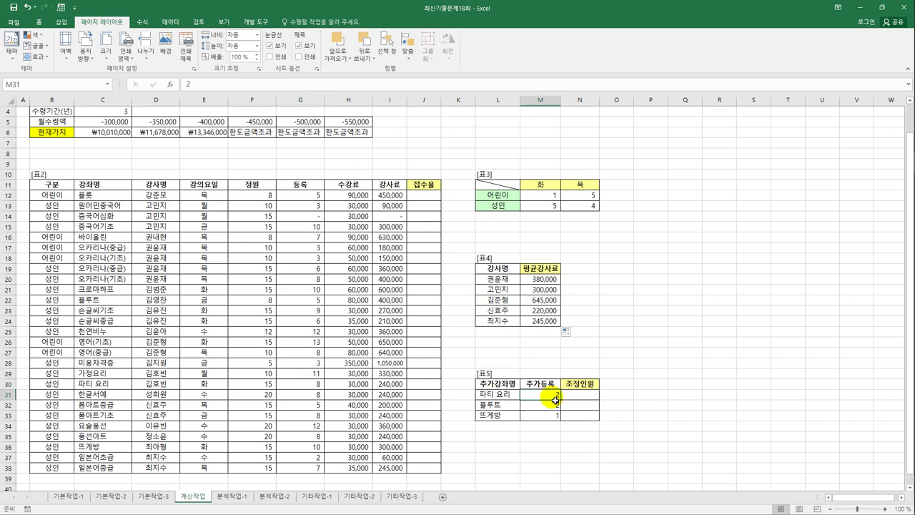
left_click(583, 395)
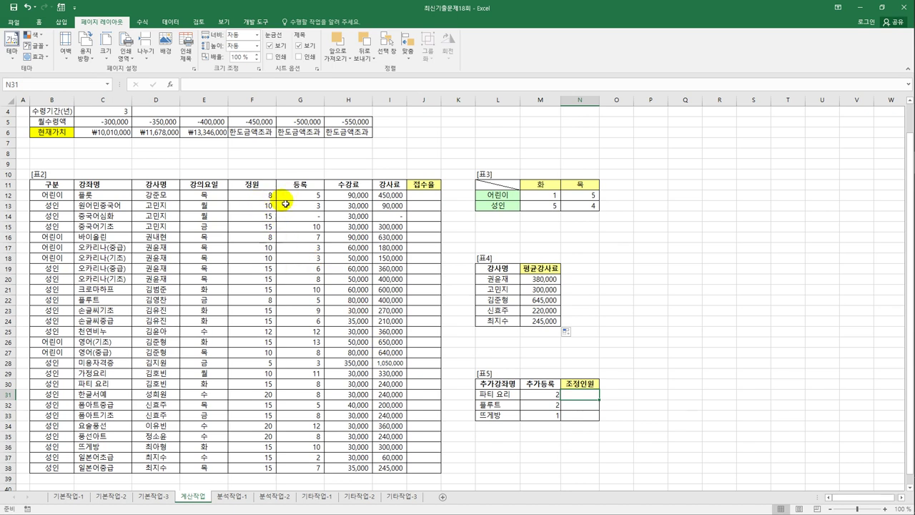
left_click_drag(299, 195, 321, 465)
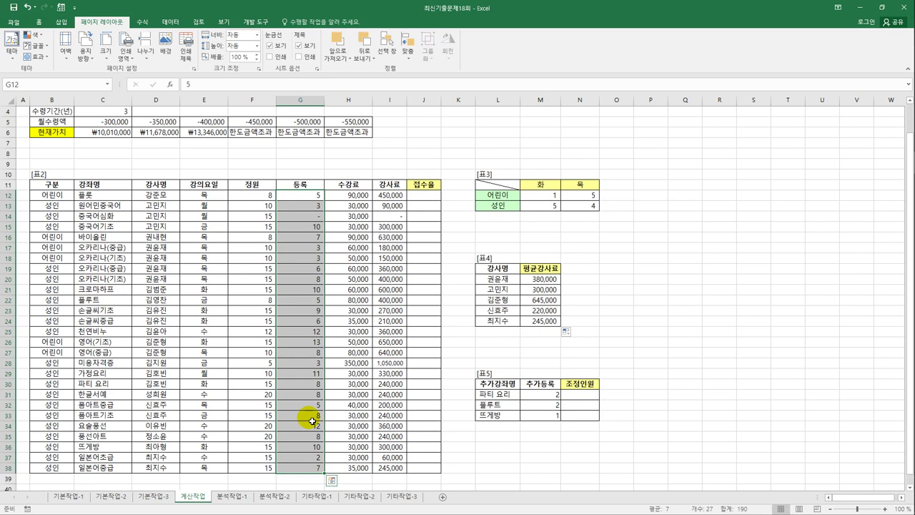
left_click(596, 395)
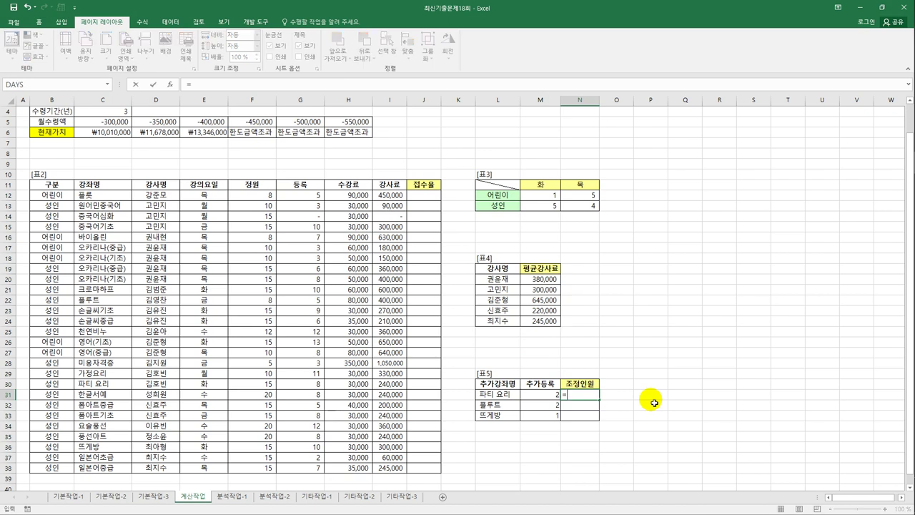
- Start N31's INDEX formula over the 등록 range $G$12:$G$38
type("=in")
key("Tab")
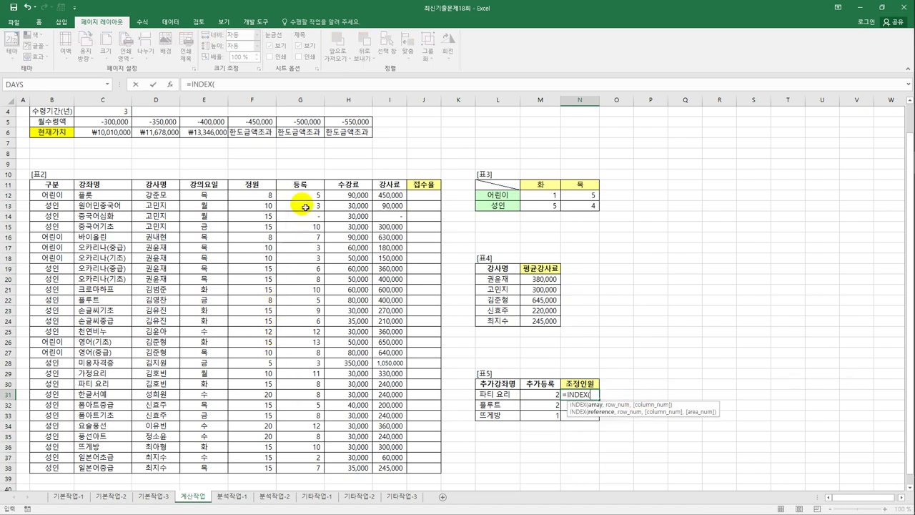
left_click_drag(307, 199, 311, 470)
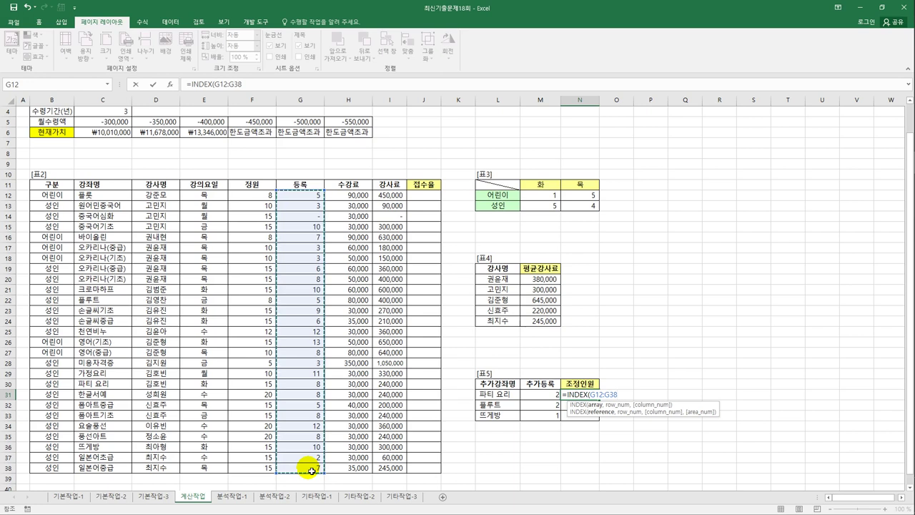
key("F4")
type(",")
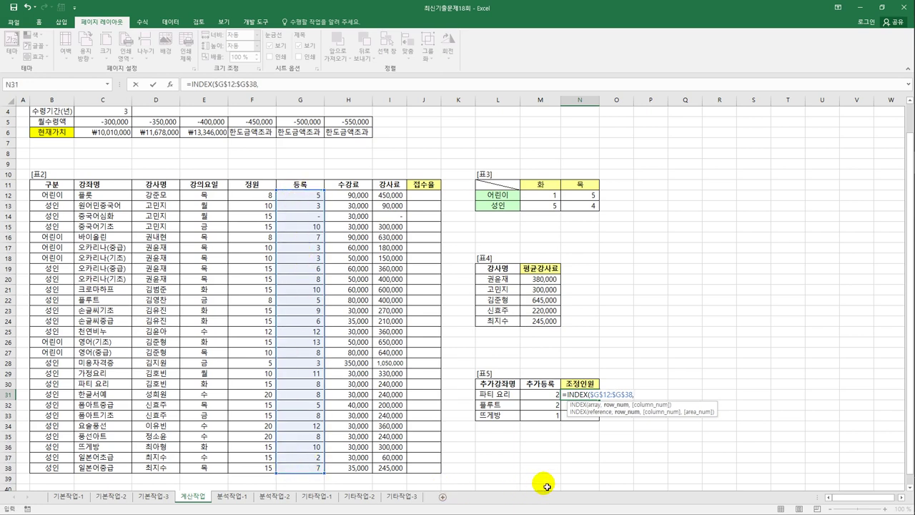
type("math")
key("Tab")
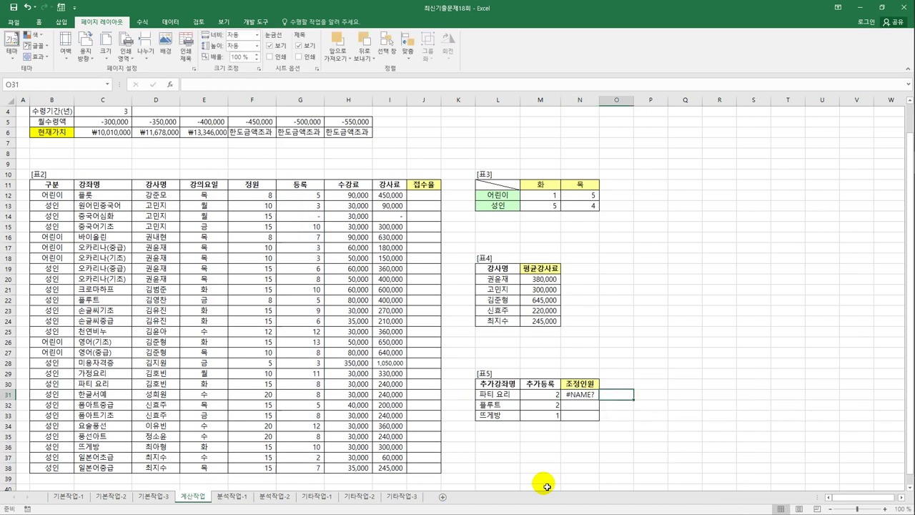
- Fix the nested lookup to MATCH(L31,$C$12:$C$38,0) so N31 returns 8 for 파티 요리
left_click(583, 394)
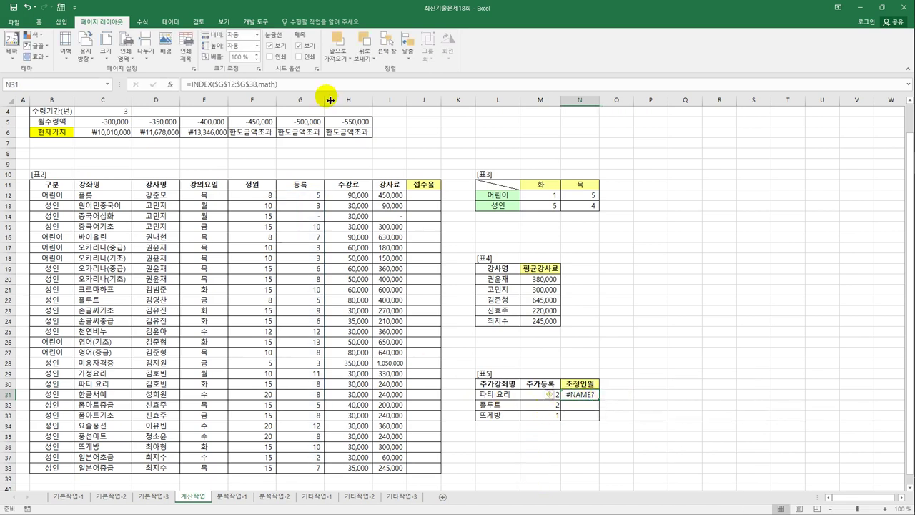
double_click(266, 84)
type("mat")
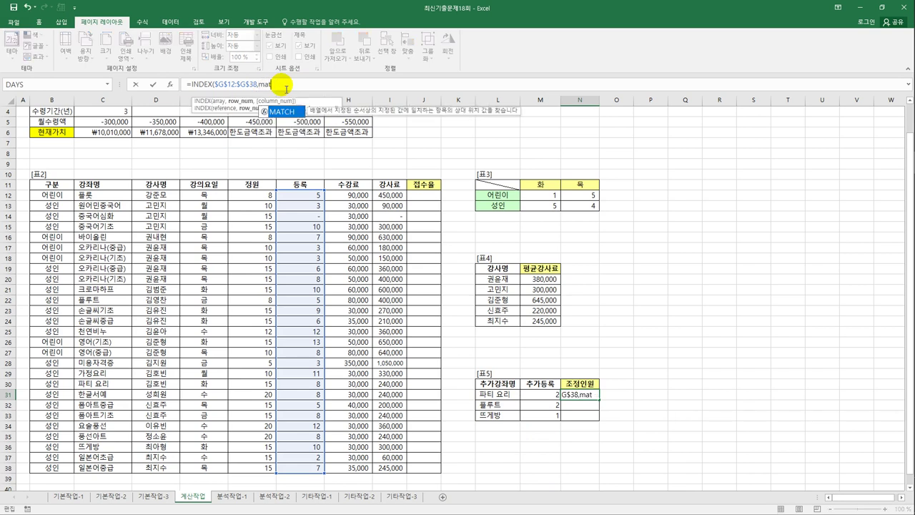
key("Tab")
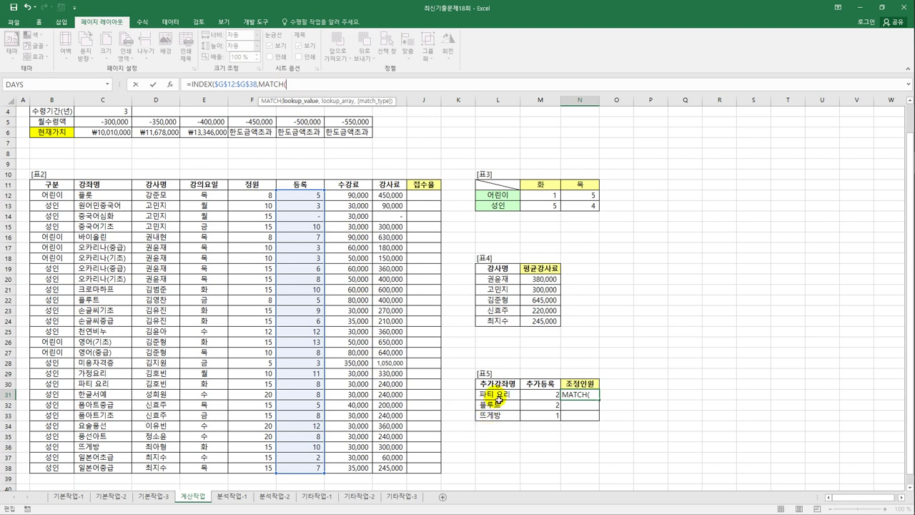
left_click(498, 397)
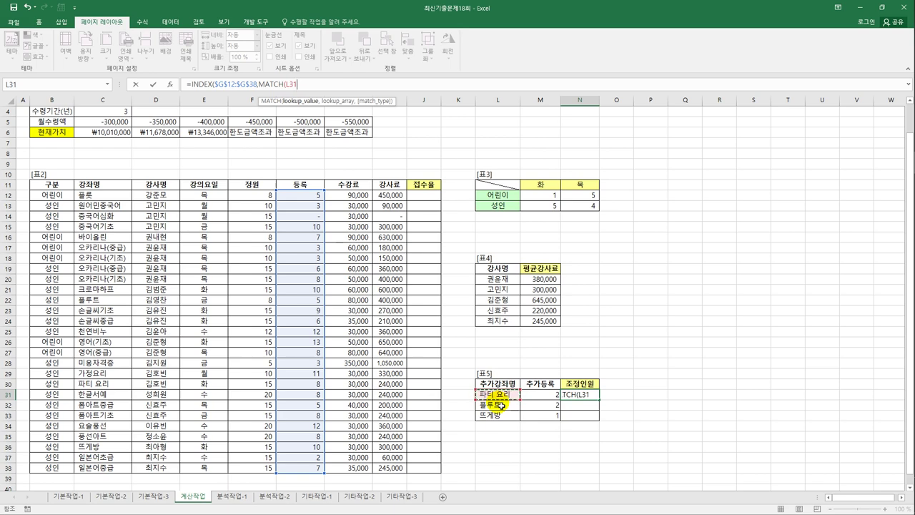
type(",")
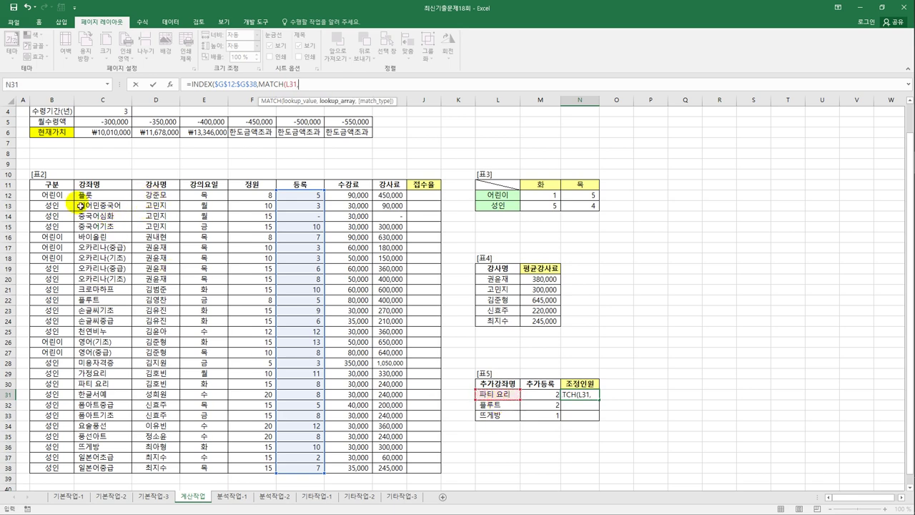
left_click_drag(92, 194, 111, 472)
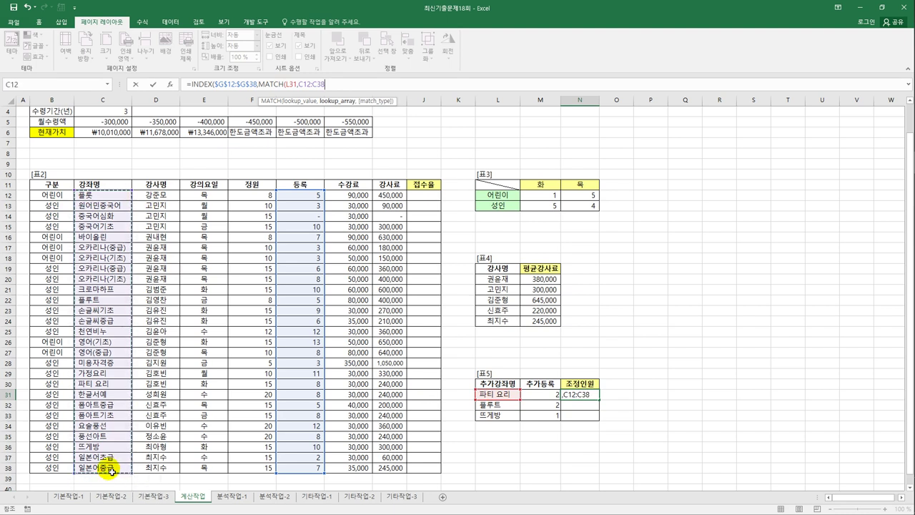
key("F4")
type(",")
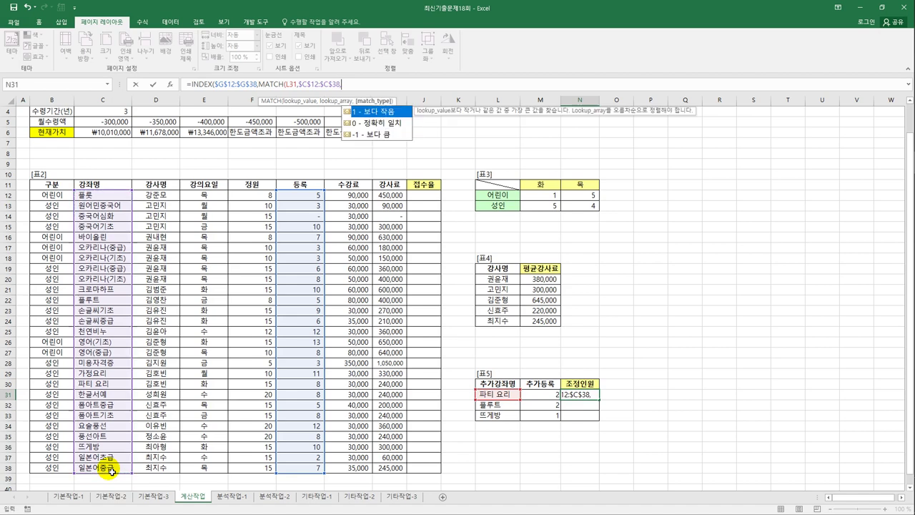
type("0)")
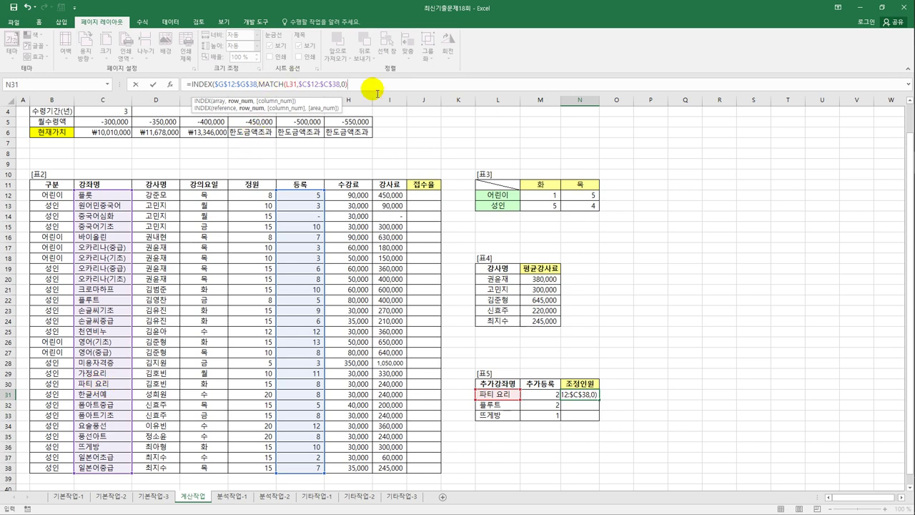
type(")")
key("ctrl+Return")
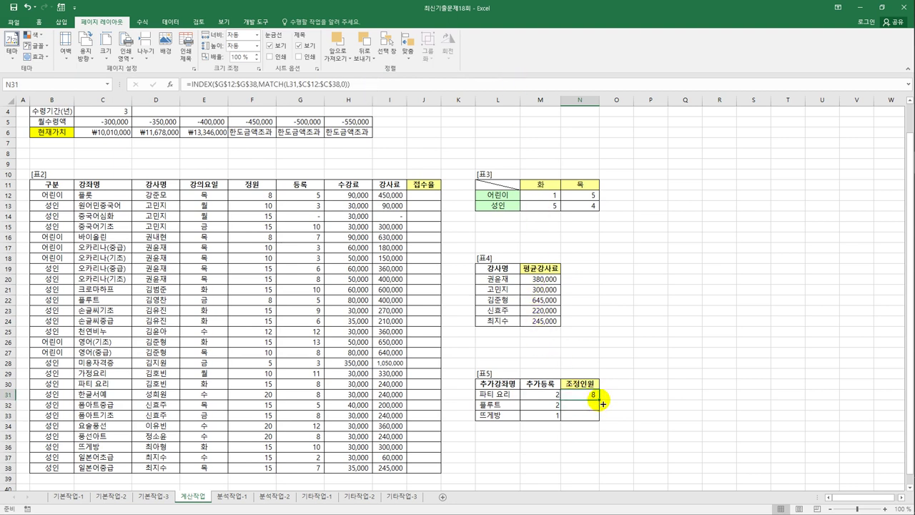
- Add +M31 to N31's lookup formula and fill it down to N33, giving 10, 7 and 11
left_click_drag(603, 405, 595, 413)
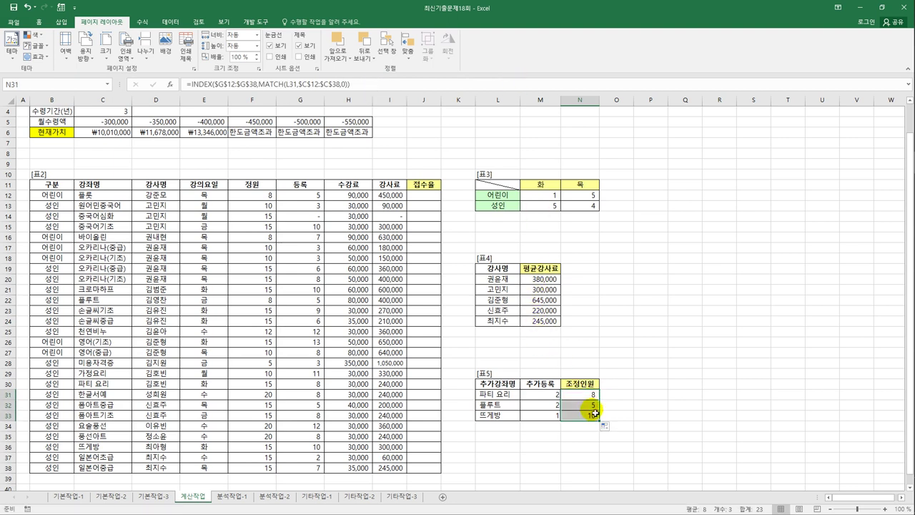
left_click(594, 416)
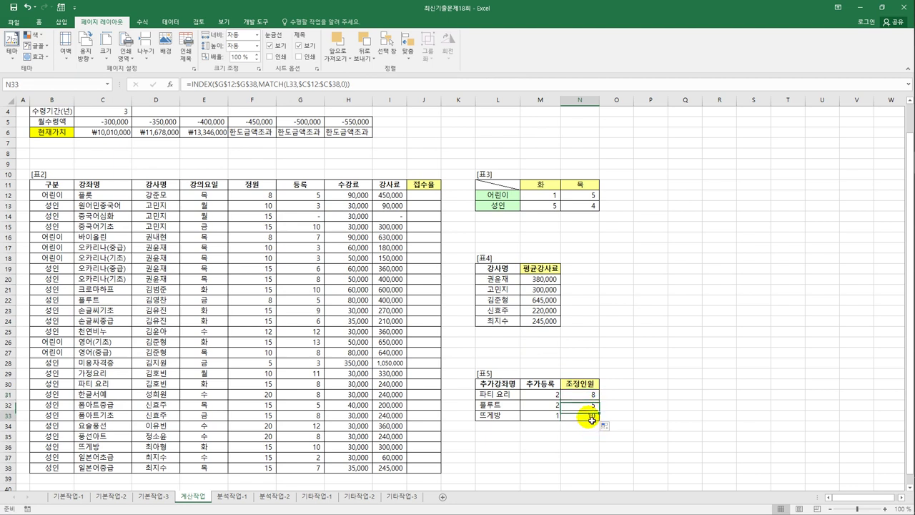
left_click(585, 394)
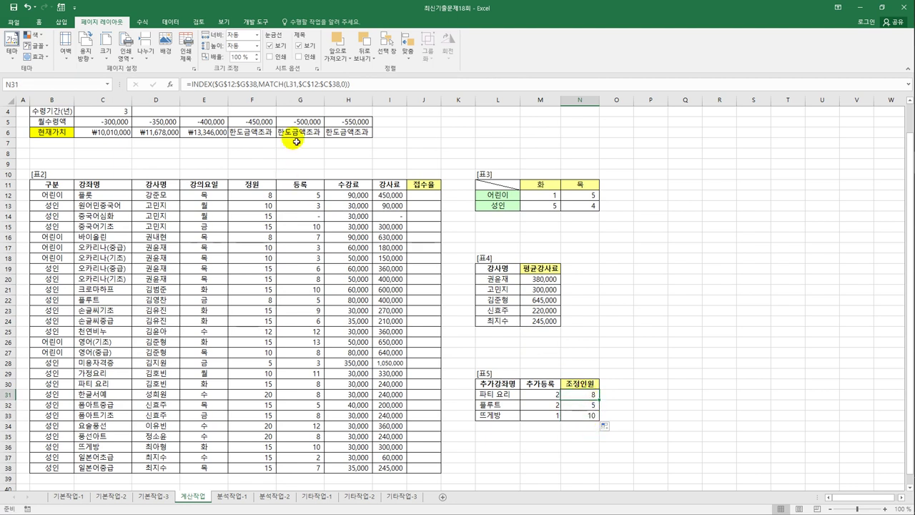
left_click(364, 85)
type("+")
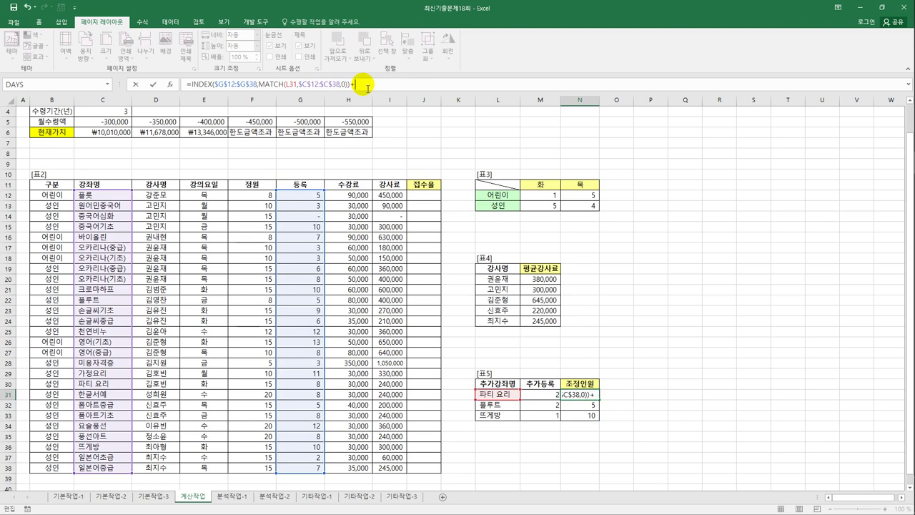
left_click(547, 395)
key("Return")
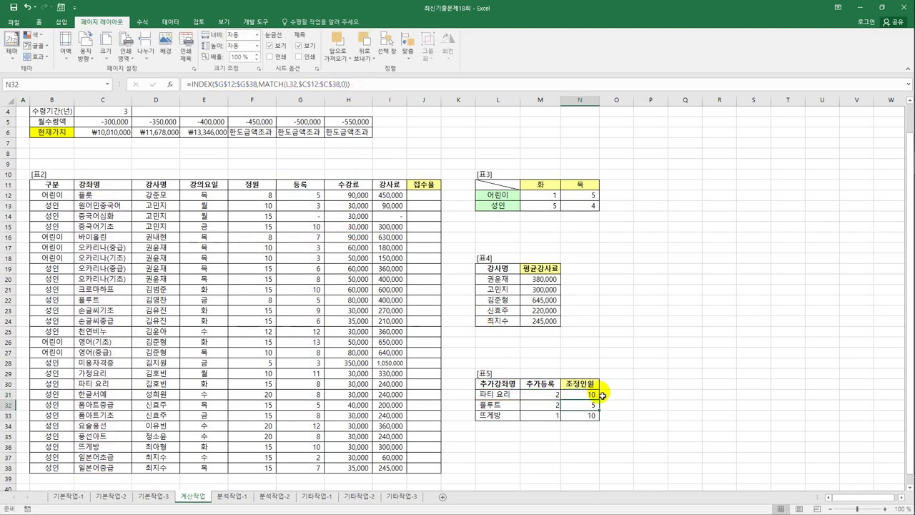
left_click(601, 398)
left_click_drag(603, 397, 593, 424)
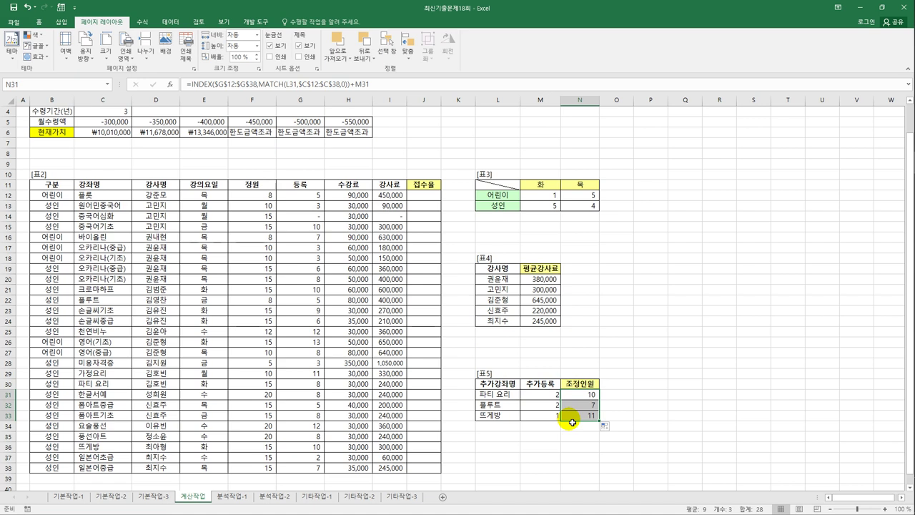
left_click(418, 200)
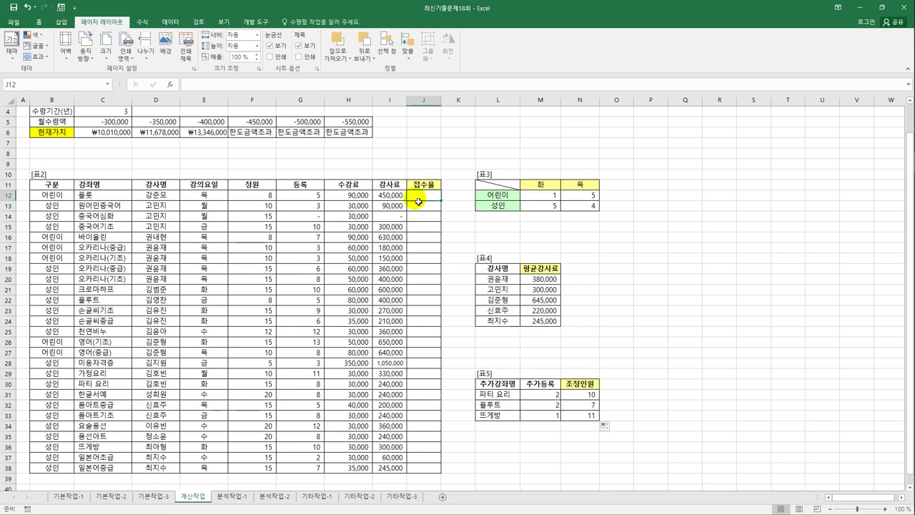
- In the VBA editor insert Module1 and declare Public Function fn접수율(정원, 등록)
left_click(255, 21)
left_click(12, 49)
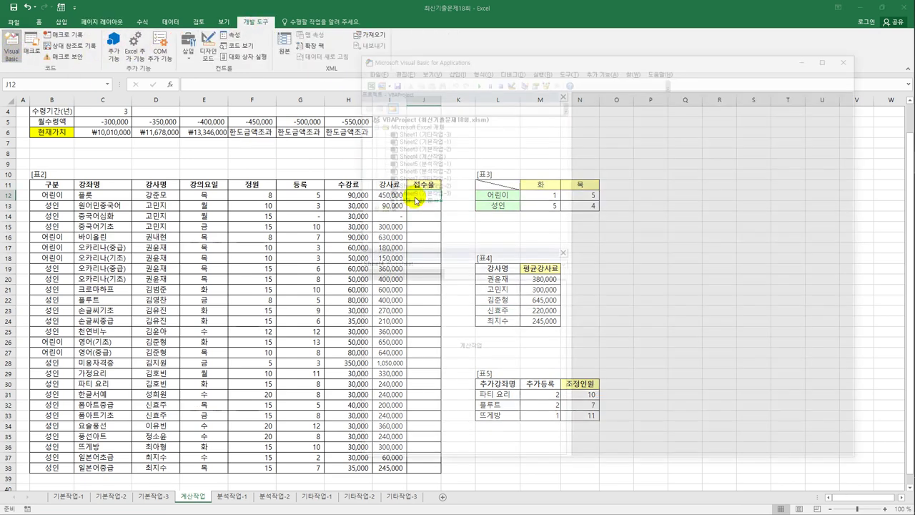
left_click(444, 72)
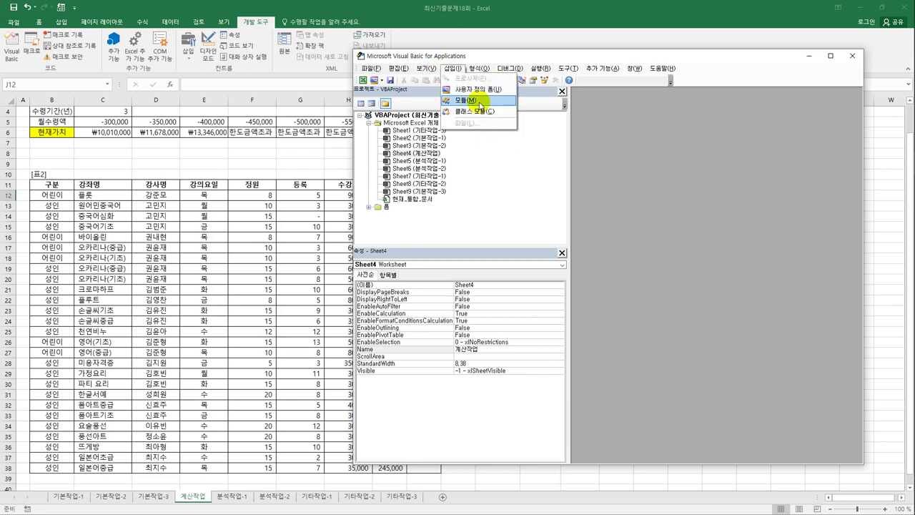
left_click(480, 104)
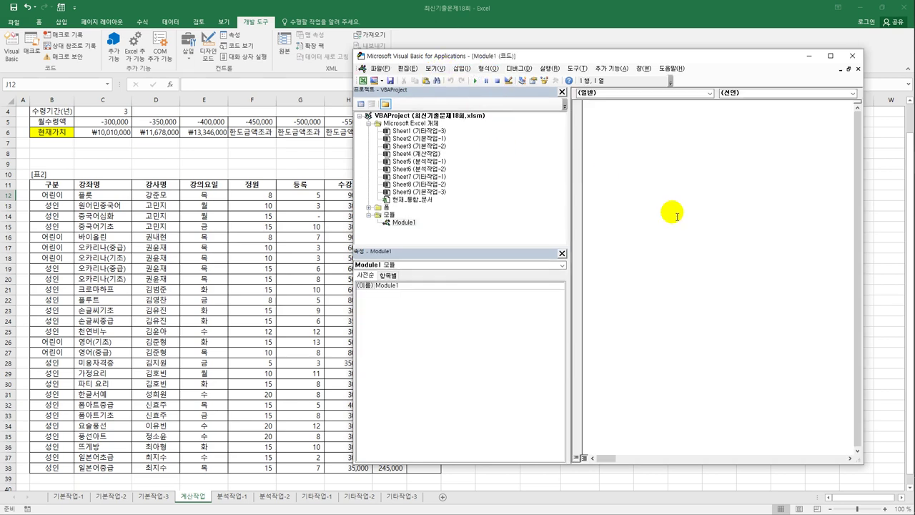
type("ㅁ")
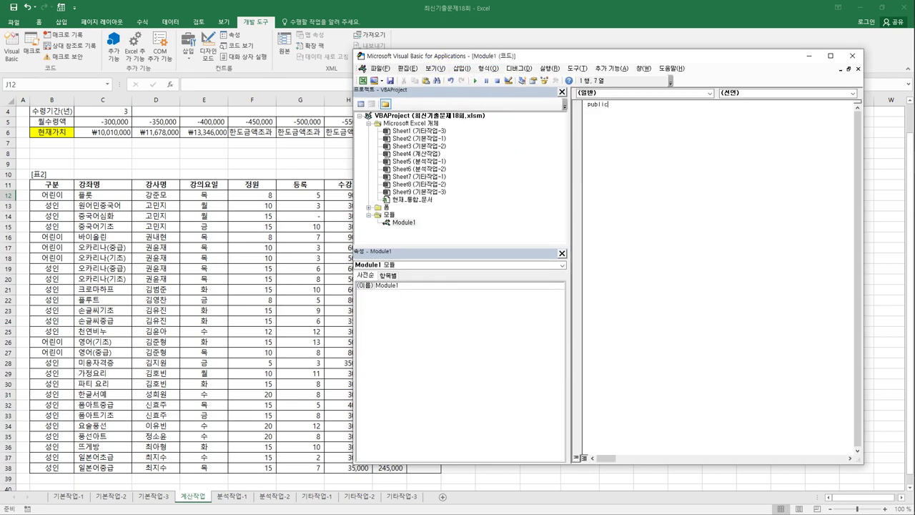
type("public func")
type("tion fn접수률(")
type("저")
type("원,")
type(" 등록)")
key("Return")
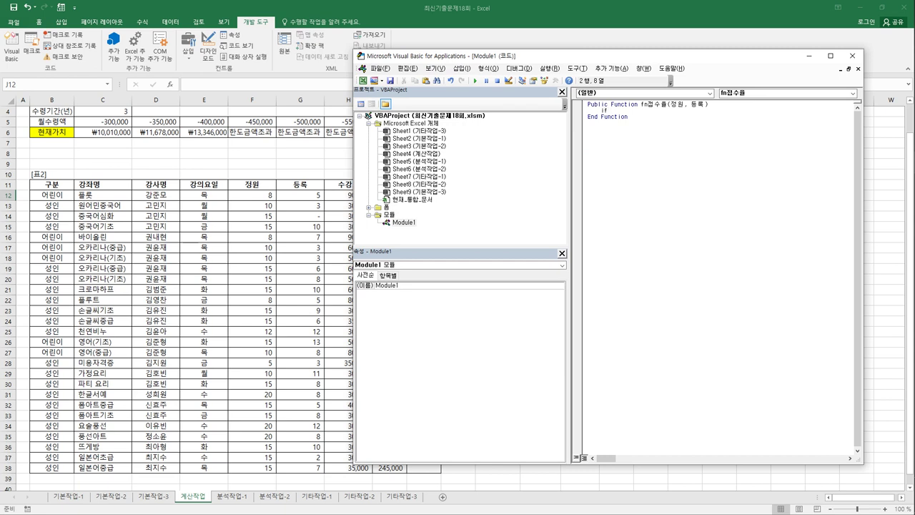
- Write the first branch: If 등록 = 0 Then fn접수율 = "등록미달"
type("등록 = 0 then")
key("Return")
key("Tab")
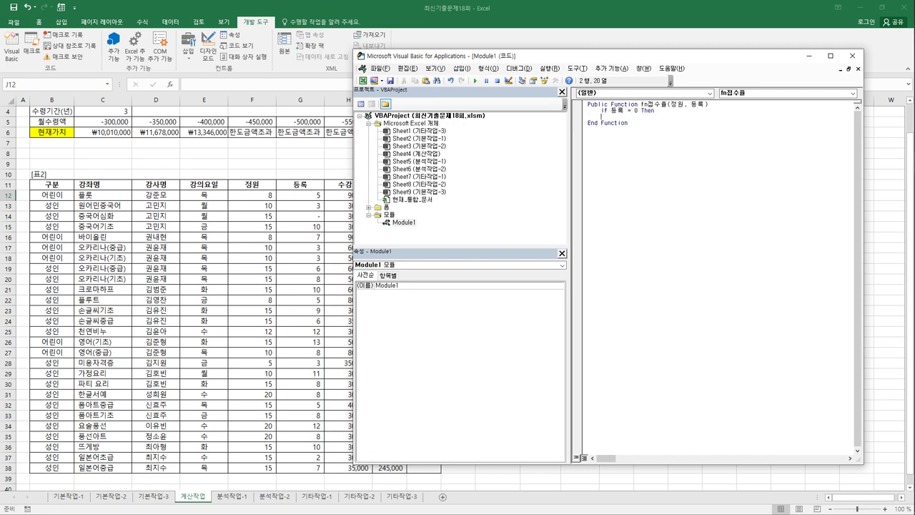
type("fn접수률 = ")
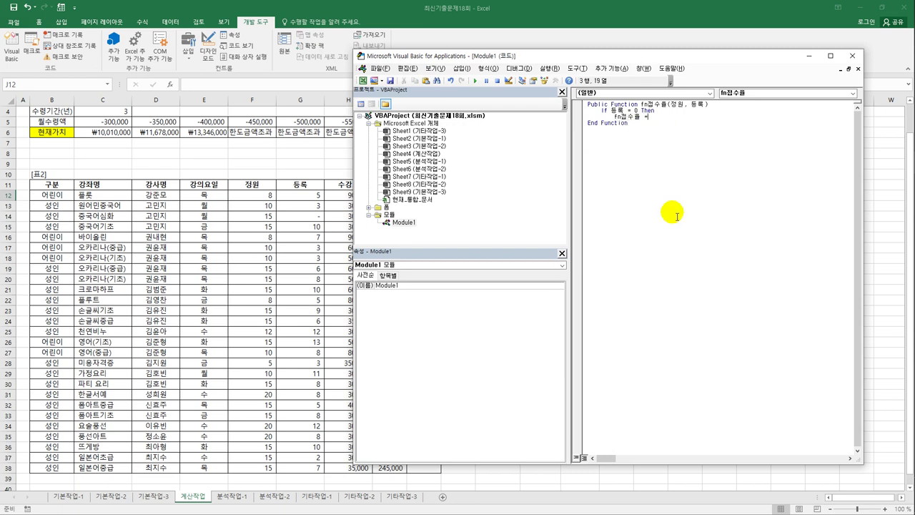
type("\"등록미달\"")
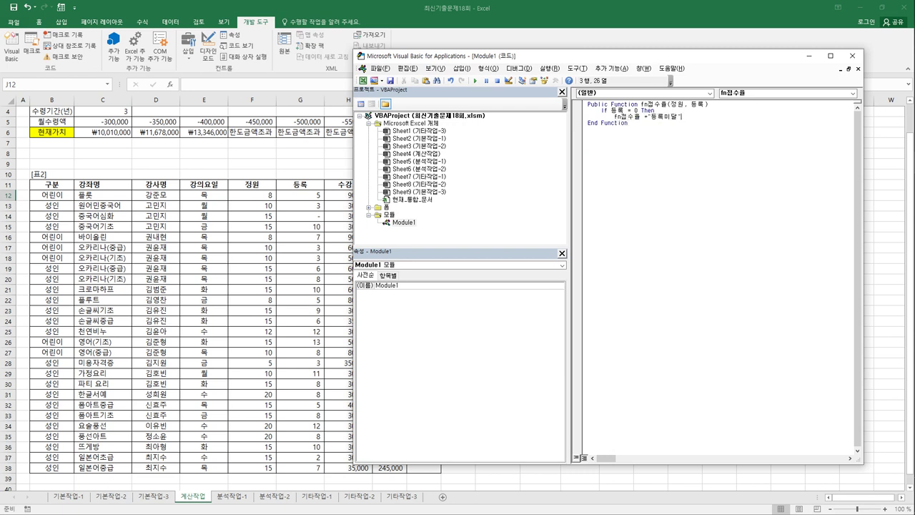
key("Return")
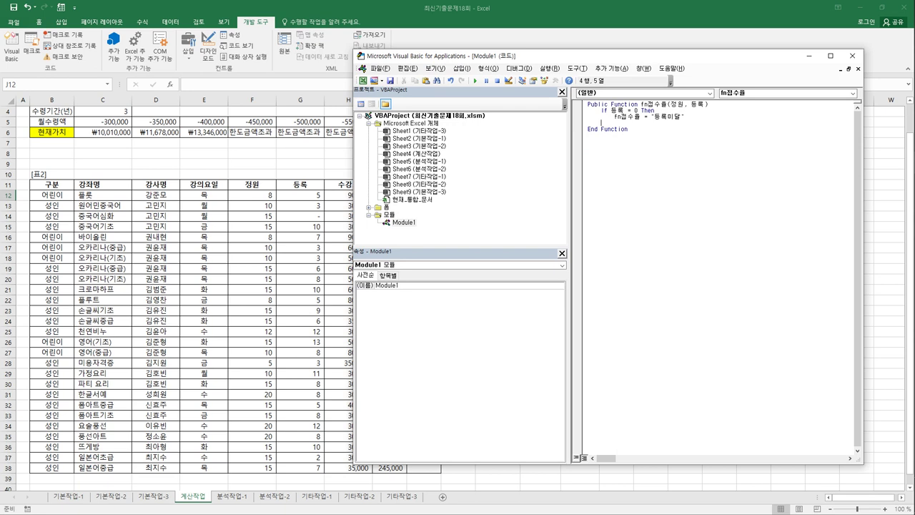
- Copy that pair and edit it into ElseIf 등록 = 정원 Then fn접수율 = "등록완료"
key("shift+Down")
key("shift+End")
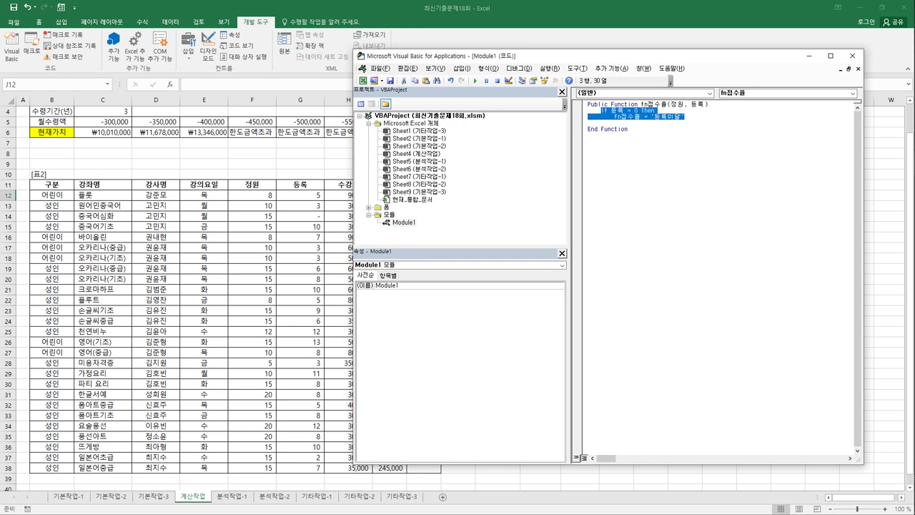
key("Down")
left_click(601, 123)
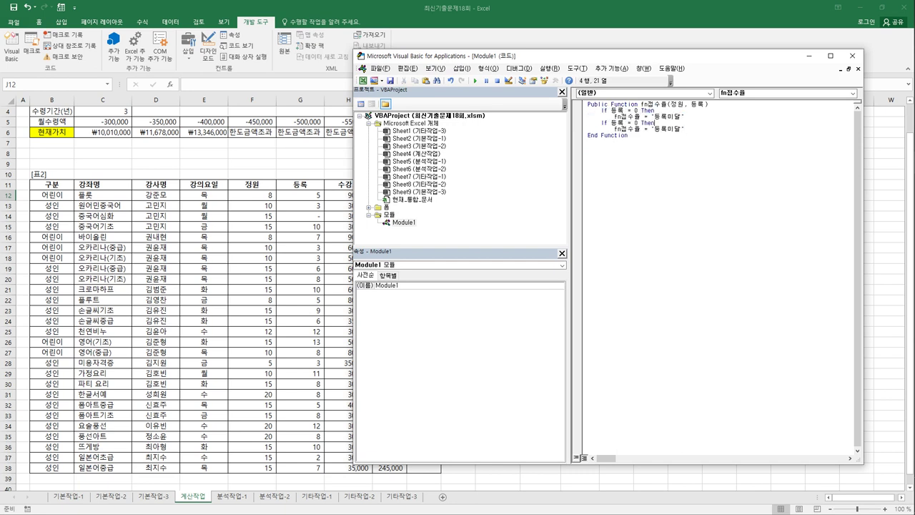
type("else")
left_click(620, 123)
type("정원")
key("Delete")
type("완료")
key("Delete")
key("Delete")
key("Return")
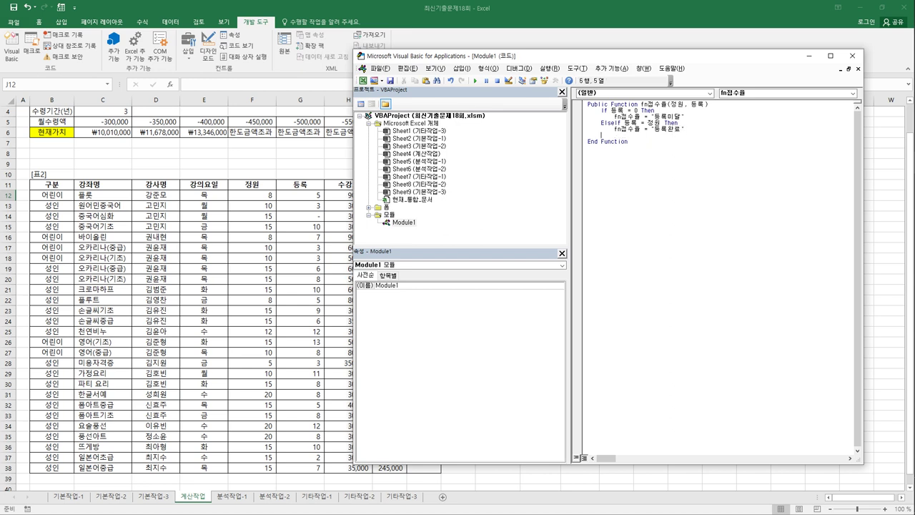
- Duplicate the ElseIf 등록완료 pair as two new lines below it
key("shift+Down")
key("shift+End")
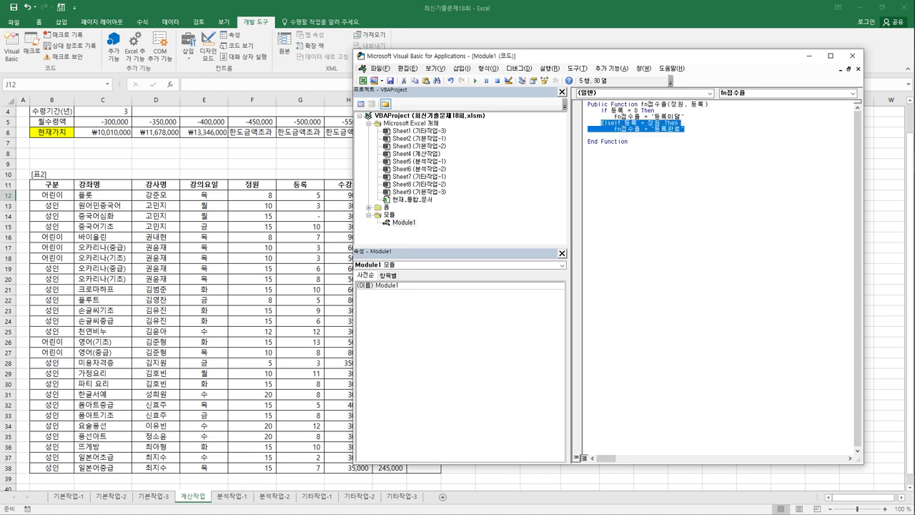
key("ctrl+c")
key("Down")
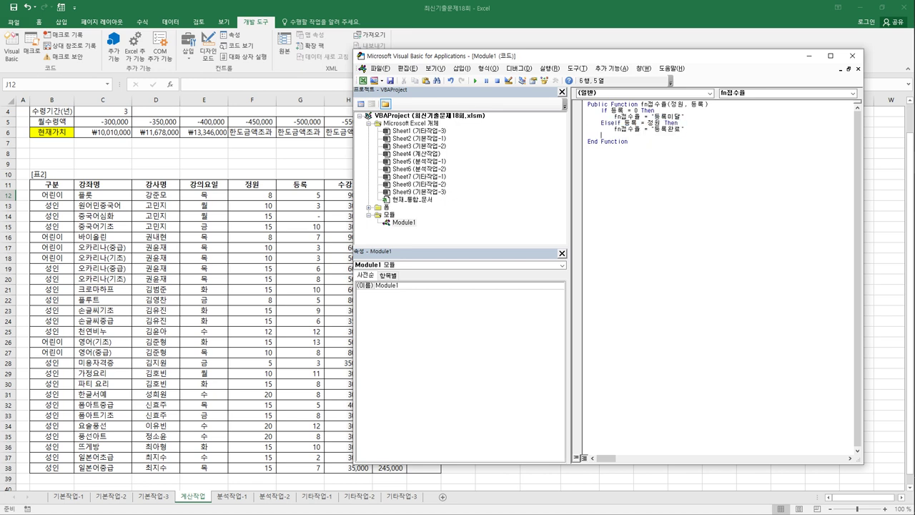
key("ctrl+v")
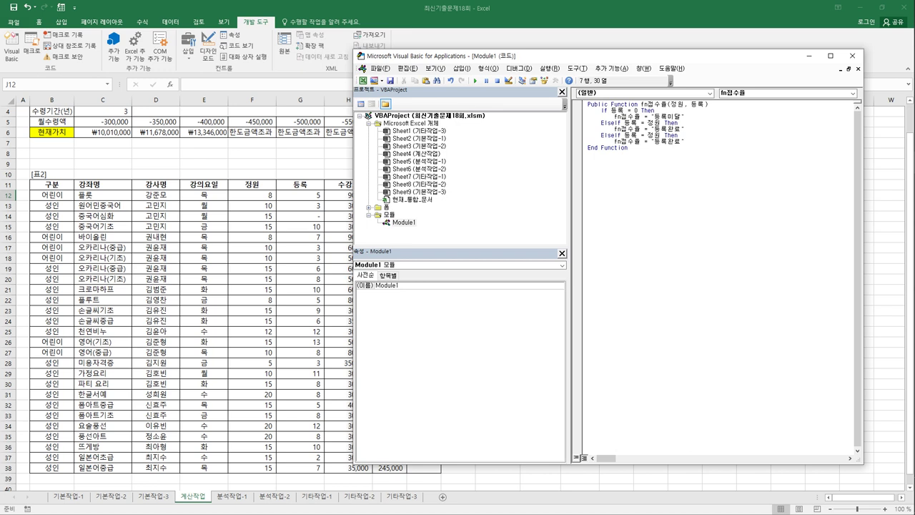
- Change the second ElseIf to 등록 > 정원 returning "등록초과"
left_click(645, 135)
key("shift+Right")
type(">")
left_click(647, 141)
type("초과")
key("Delete")
key("Delete")
key("Return")
- Add a plain Else branch with fn접수율 = 등록 / 정원
key("ctrl+v")
key("Home")
key("Right")
key("Right")
key("Right")
key("Right")
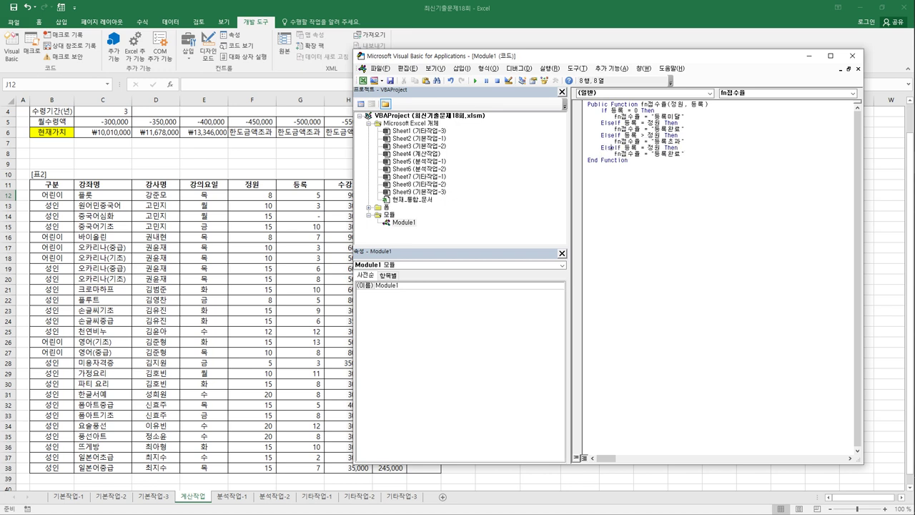
key("shift+End")
key("Delete")
key("Down")
left_click(622, 153)
key("Delete")
key("Right")
key("Right")
type("/정원")
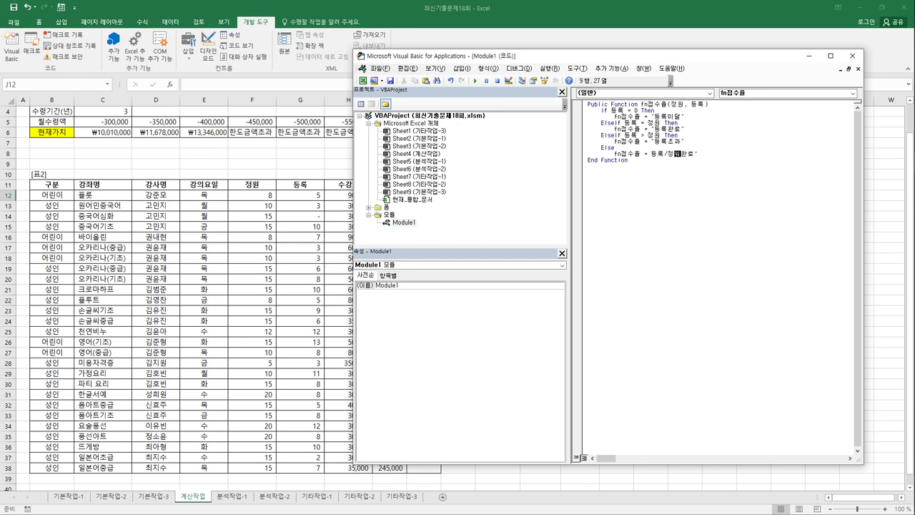
key("Delete")
key("Delete")
key("Delete")
key("Return")
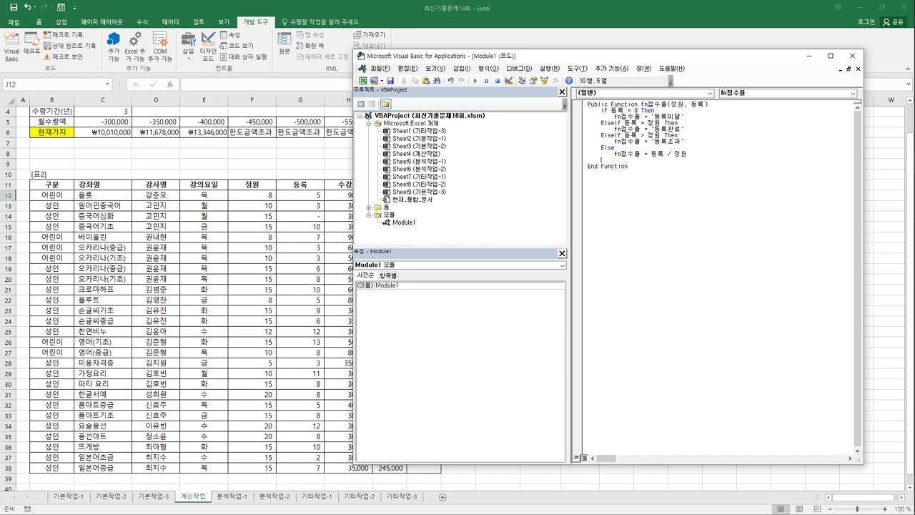
- Close the block with End If and add a blank line after the function declaration
type("End If")
key("Return")
key("Up")
key("Up")
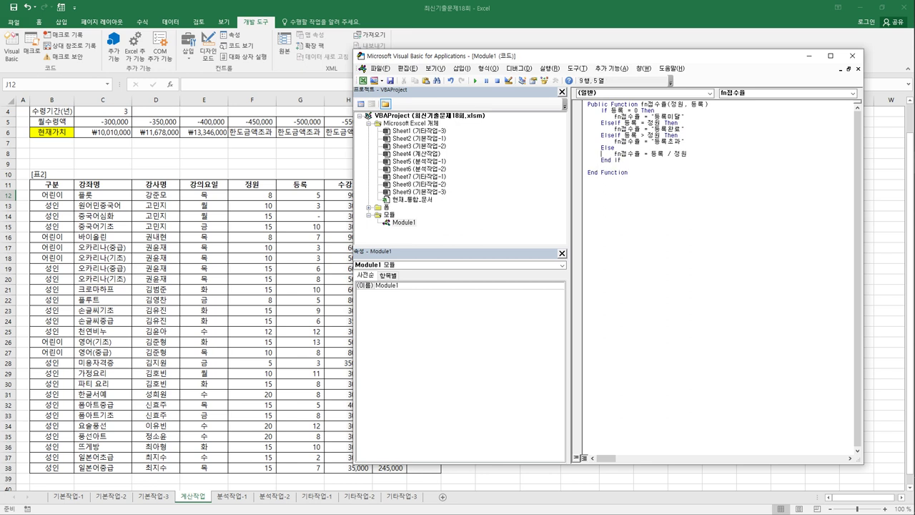
key("End")
key("Return")
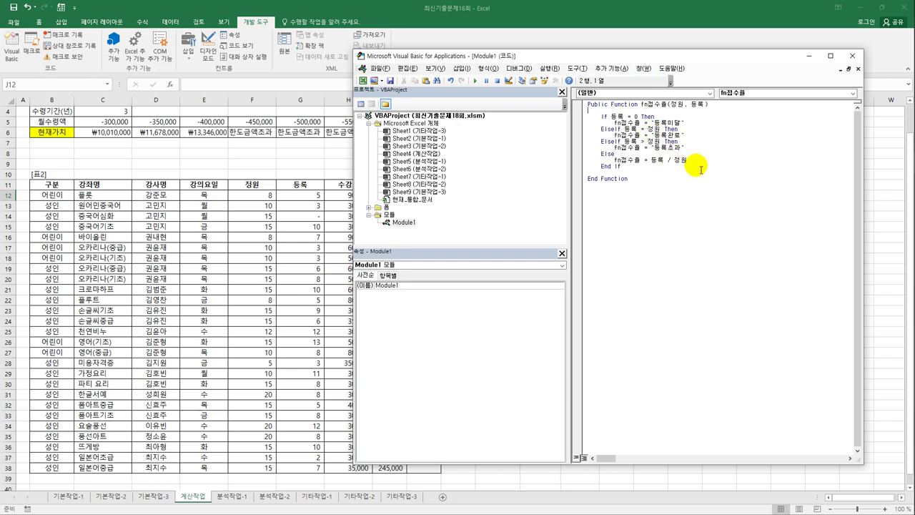
left_click(658, 193)
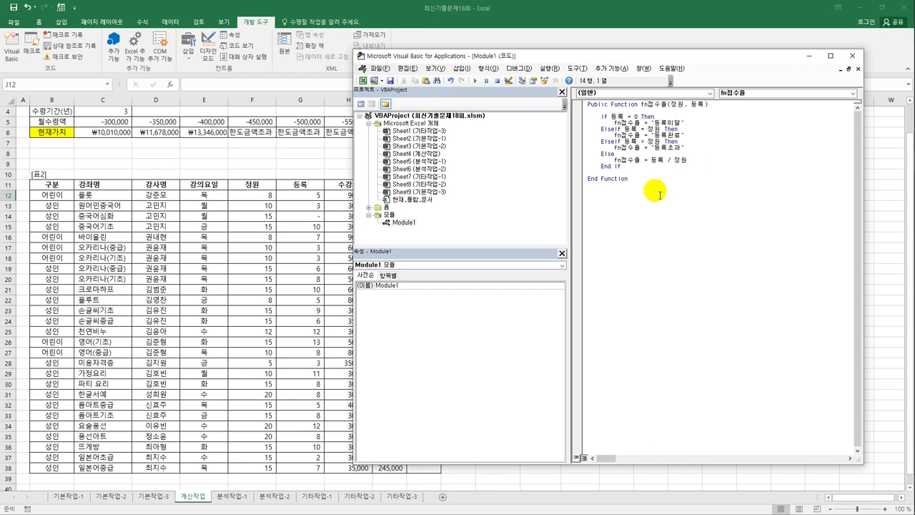
- Enter fn접수율(F12, G12) in J12 from the user-defined category, fill to J38, then show 분석작업-1
left_click(852, 55)
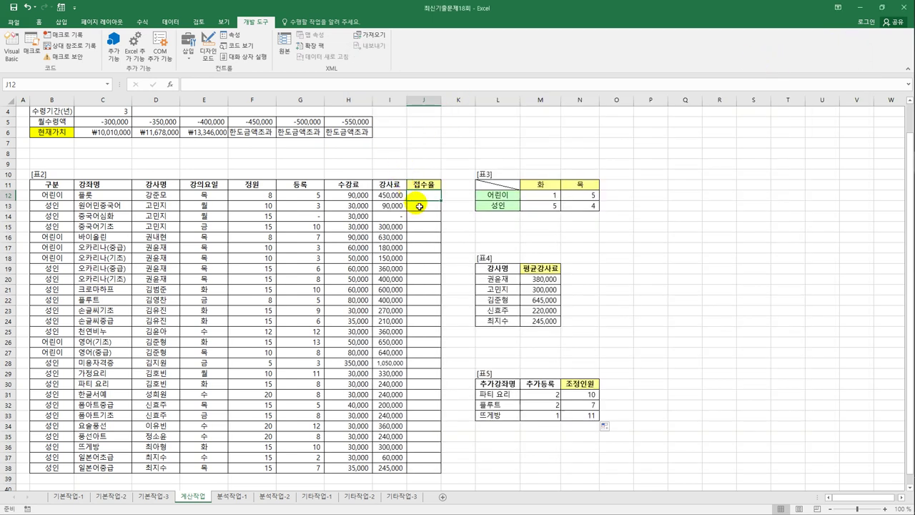
left_click(170, 84)
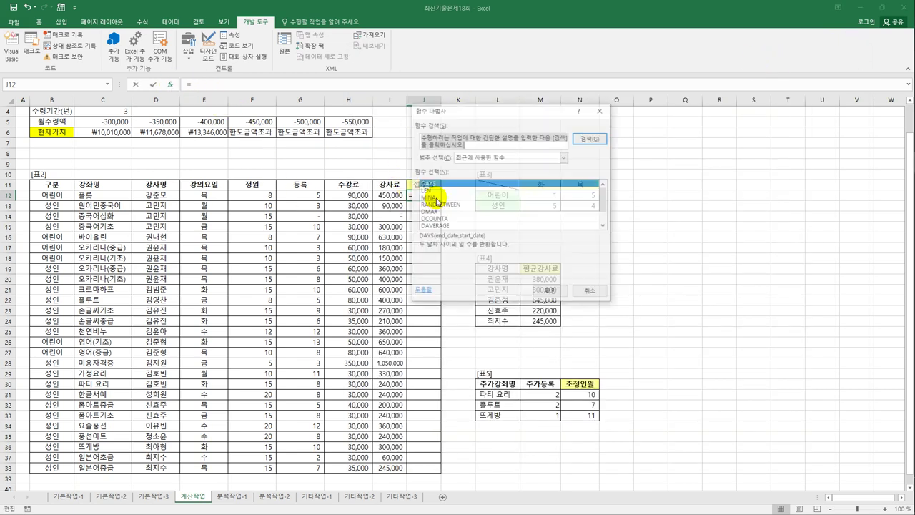
left_click(472, 157)
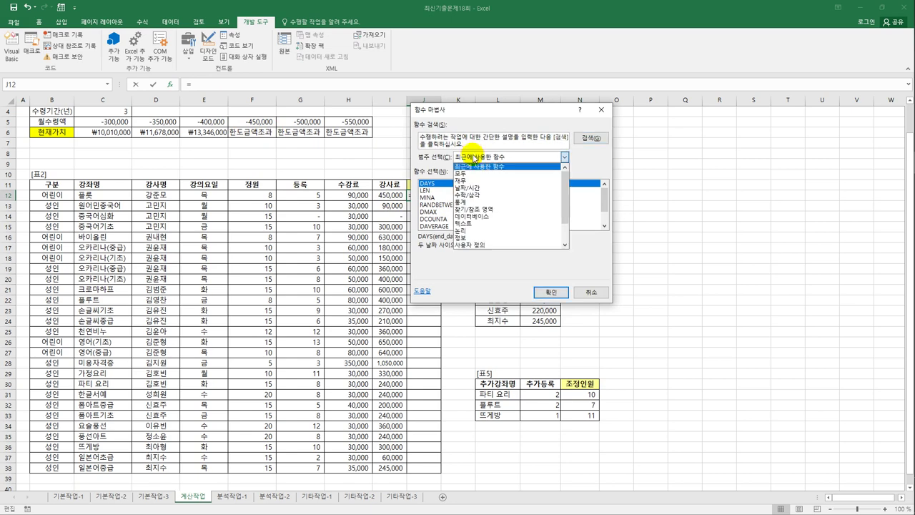
left_click(478, 246)
left_click(551, 292)
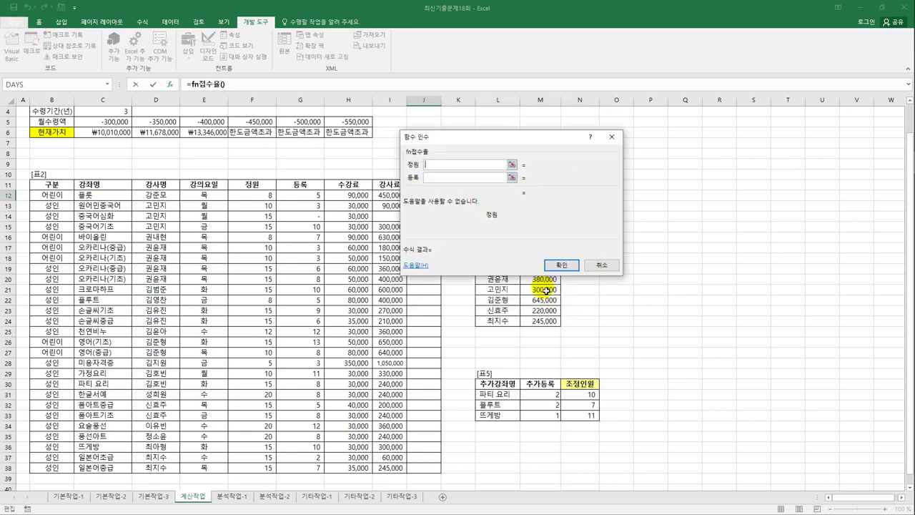
left_click(263, 195)
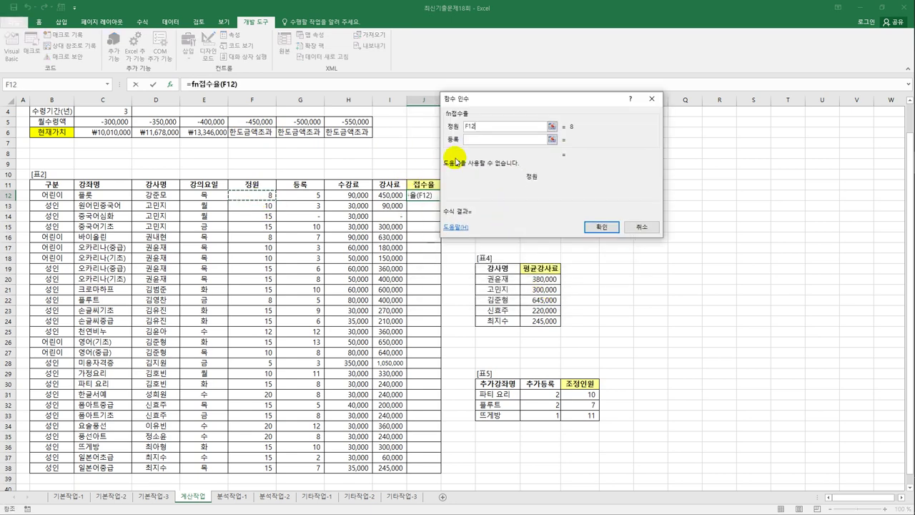
left_click(471, 140)
left_click(301, 195)
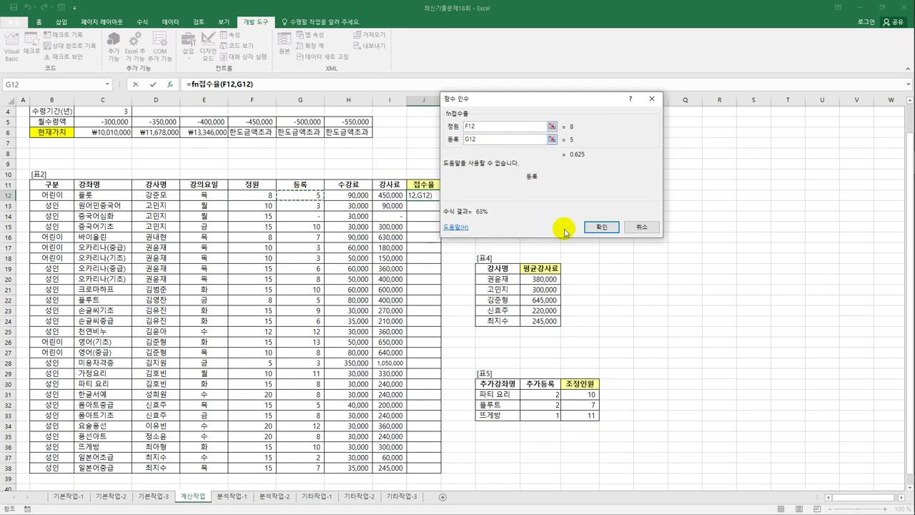
left_click(599, 228)
left_click_drag(440, 200, 434, 470)
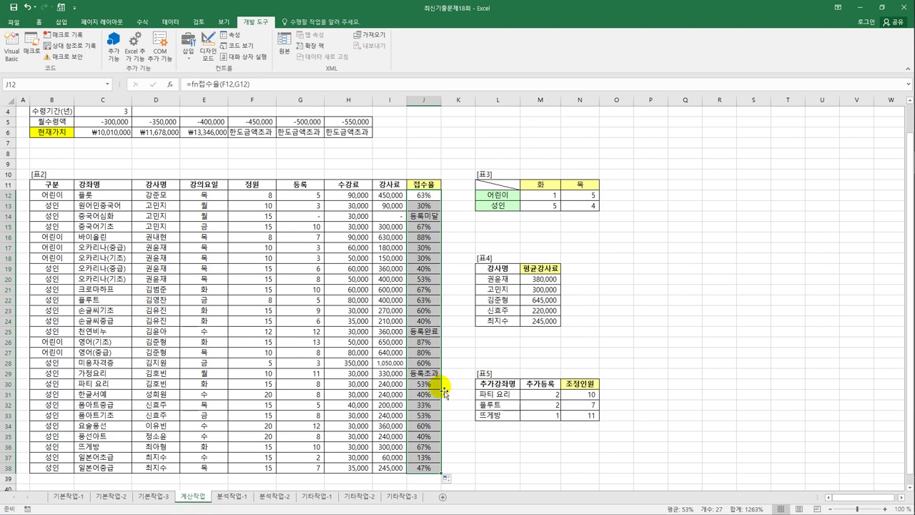
left_click(248, 496)
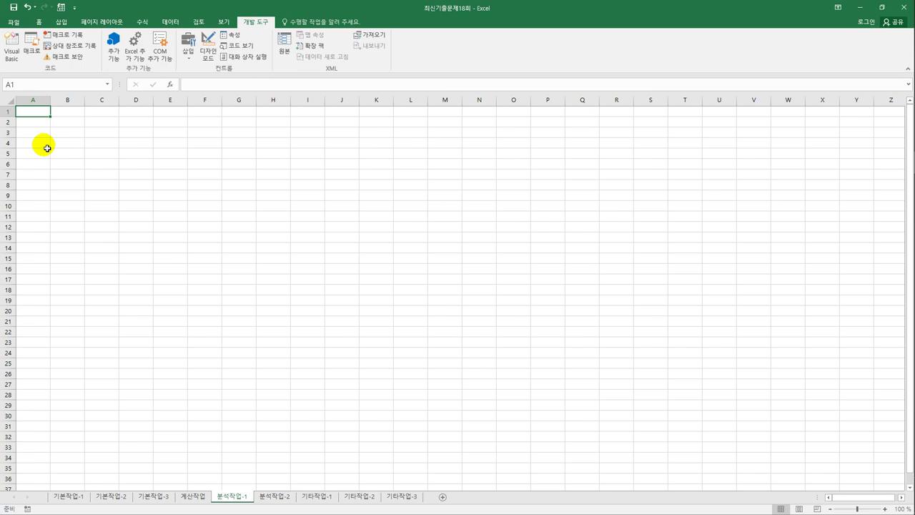
- Check Data > From Other Sources, then select cell B3 on the 분석작업-1 sheet for the pivot table
left_click(170, 22)
left_click(80, 63)
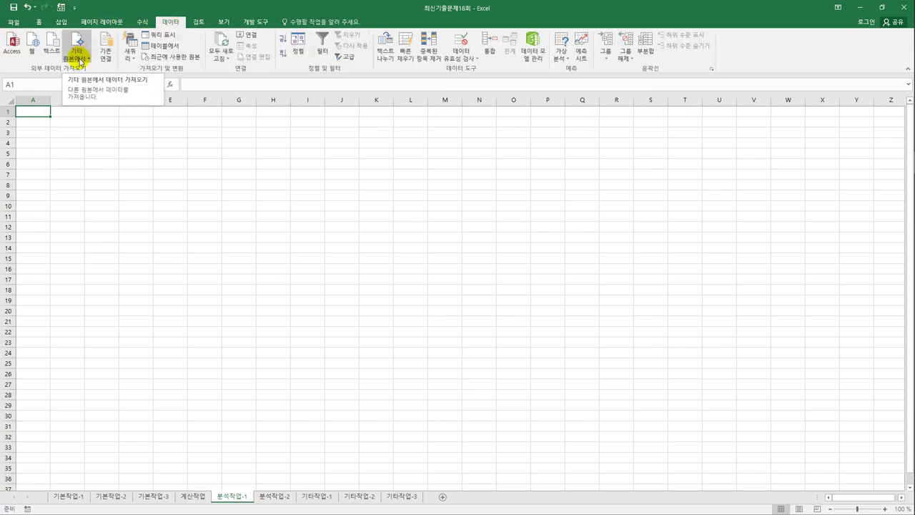
left_click(55, 145)
left_click(55, 145)
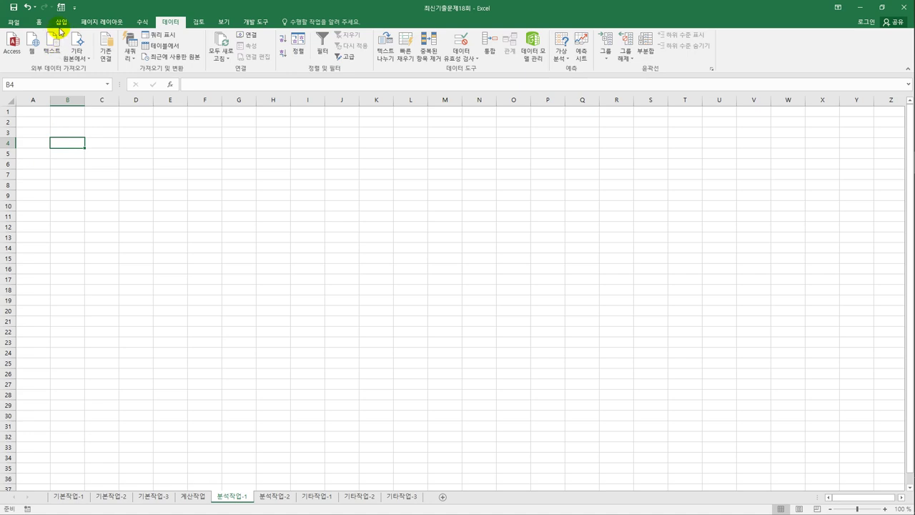
left_click(61, 22)
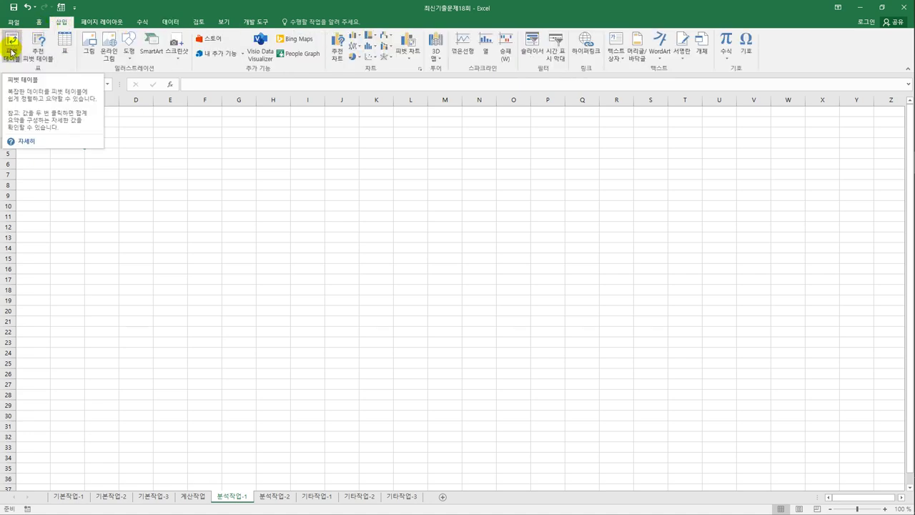
left_click(72, 135)
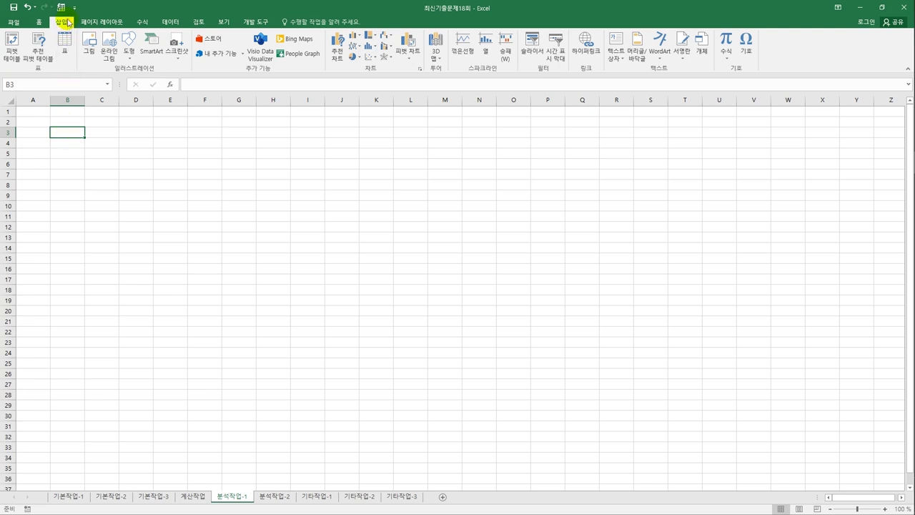
- Start a PivotTable at B3 from an external data source added to the Data Model, and choose its connection
left_click(11, 48)
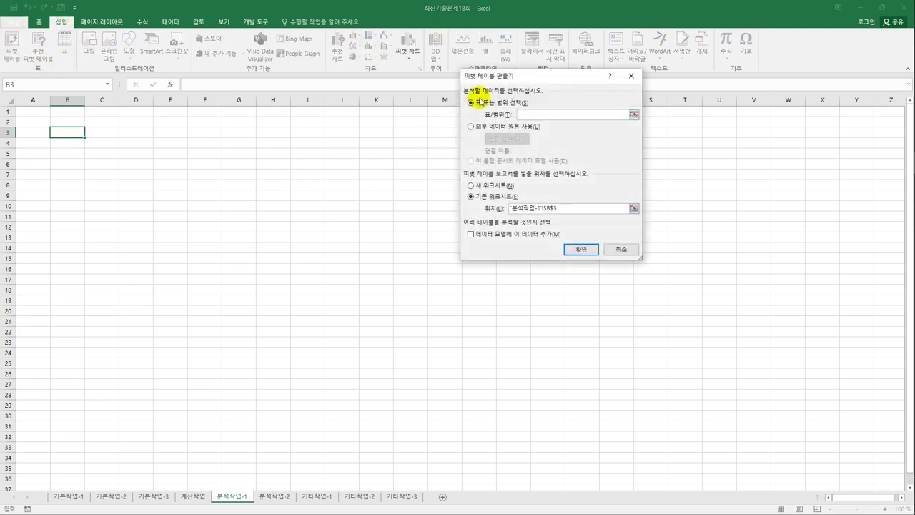
left_click_drag(498, 74, 381, 139)
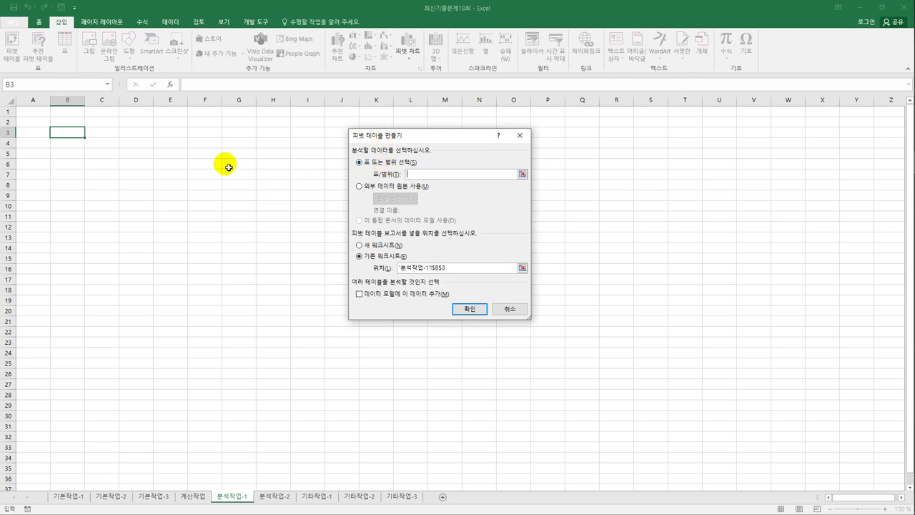
left_click(384, 189)
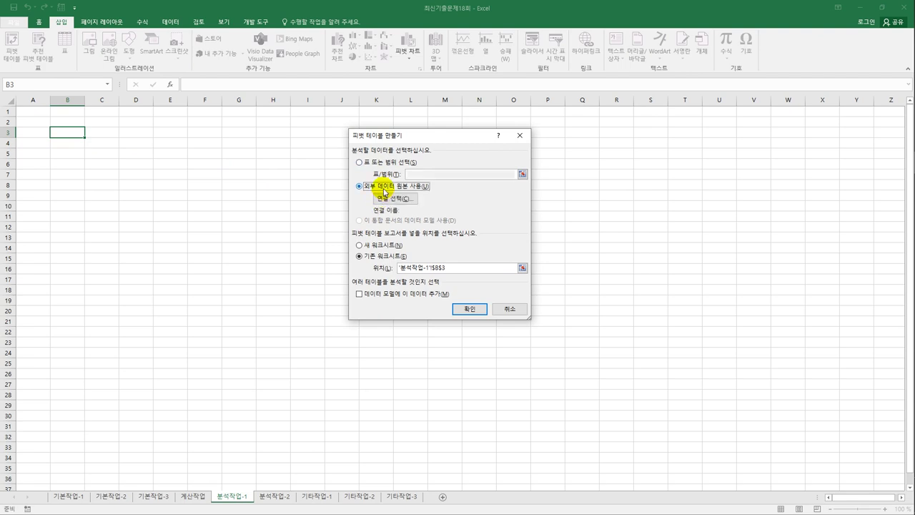
left_click(415, 296)
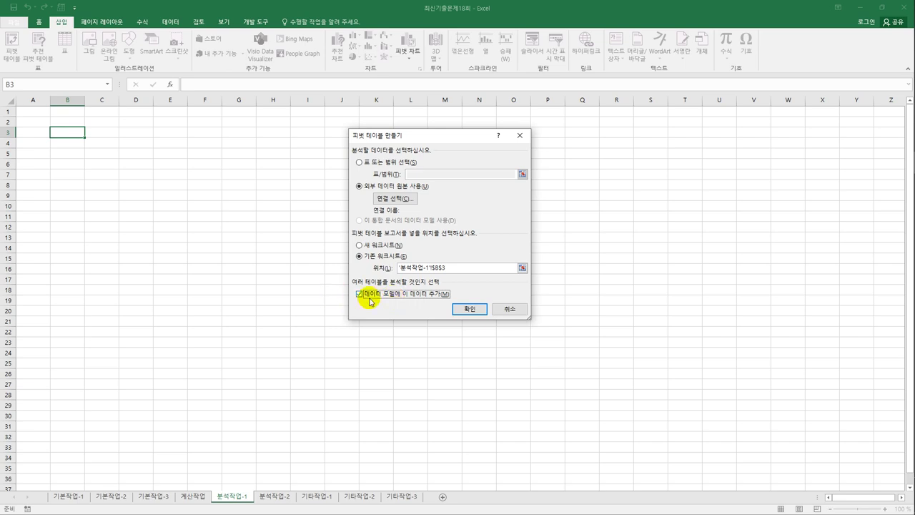
left_click(386, 200)
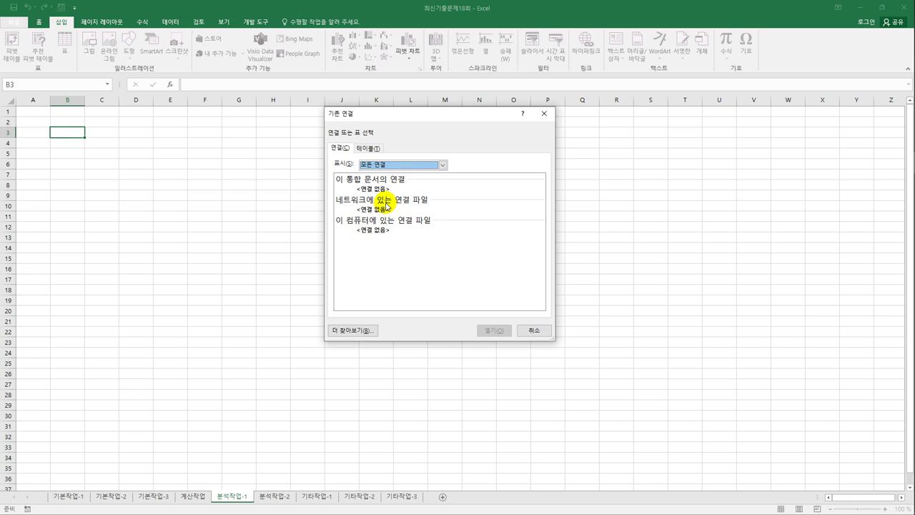
- Browse to C:\컴활1급\스프레드시트\기출문제 and open 등록관리 as the data source
left_click(363, 331)
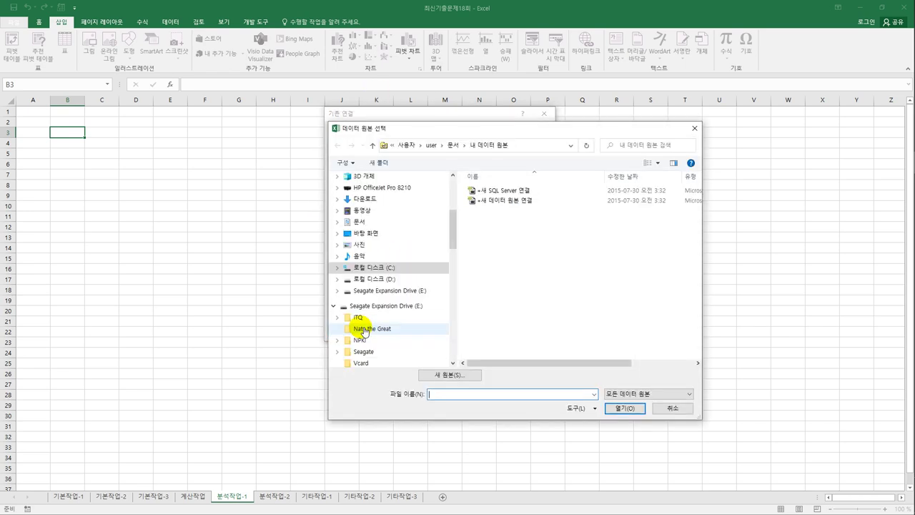
left_click(392, 272)
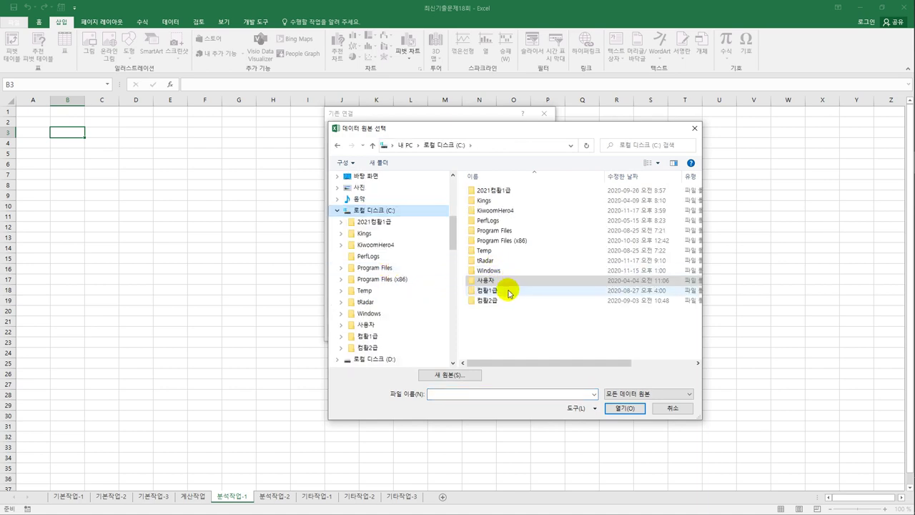
double_click(478, 287)
double_click(505, 200)
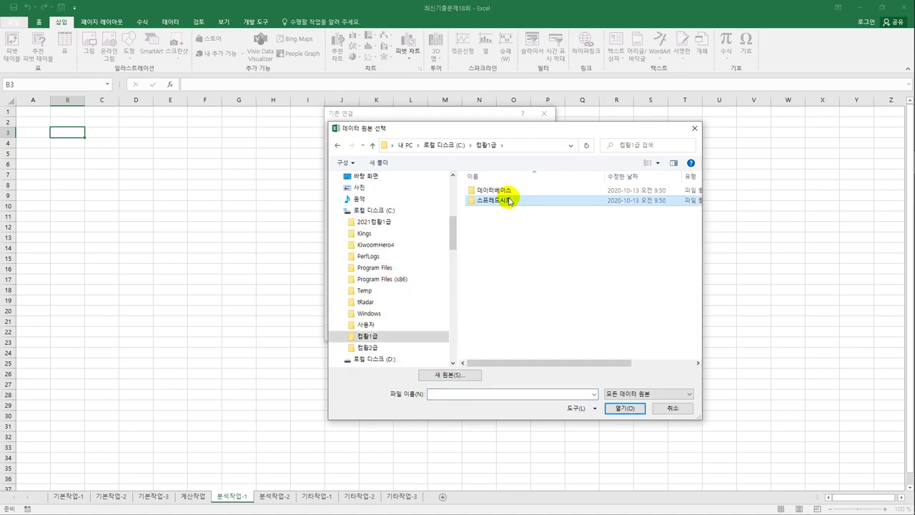
double_click(507, 231)
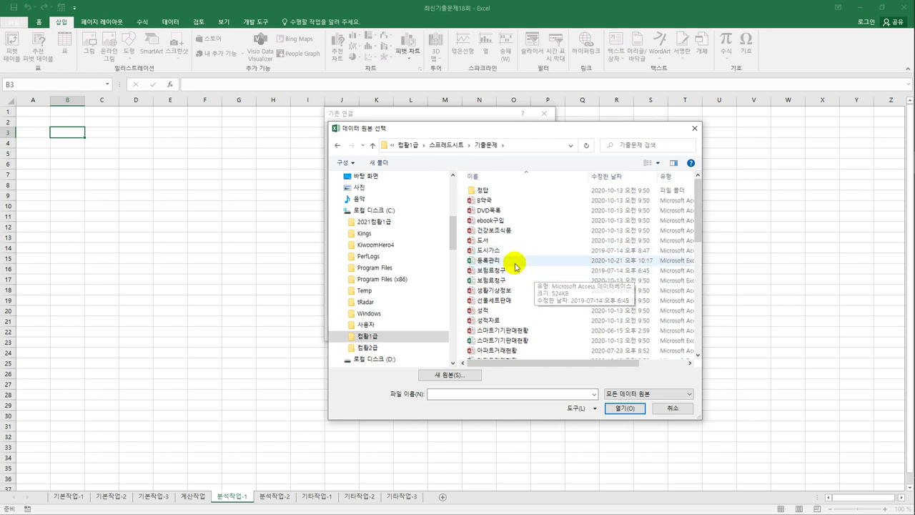
left_click(514, 261)
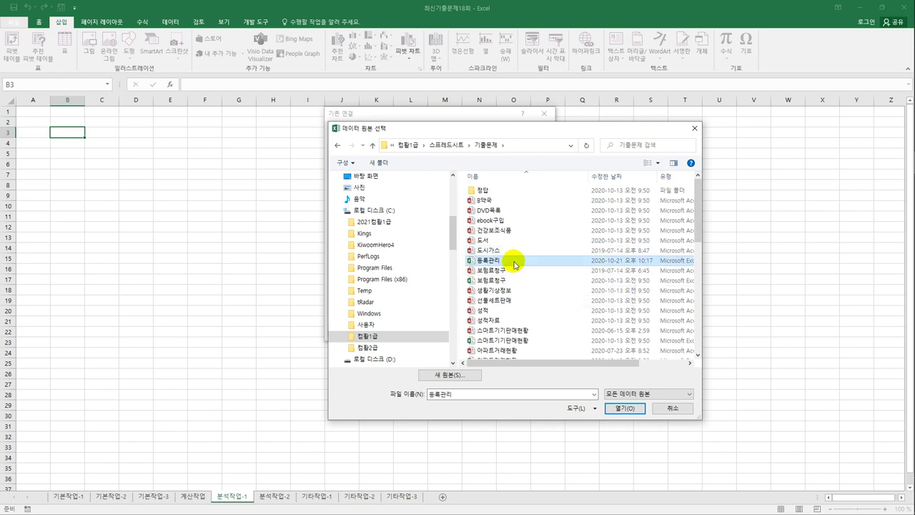
left_click(625, 409)
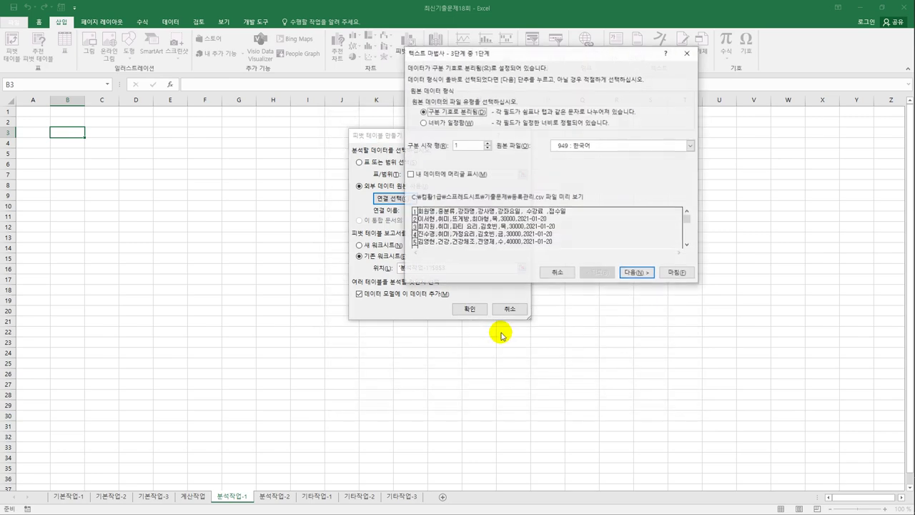
- Mark the first row as headers and switch the delimiter from Tab to Comma
left_click_drag(524, 58, 563, 177)
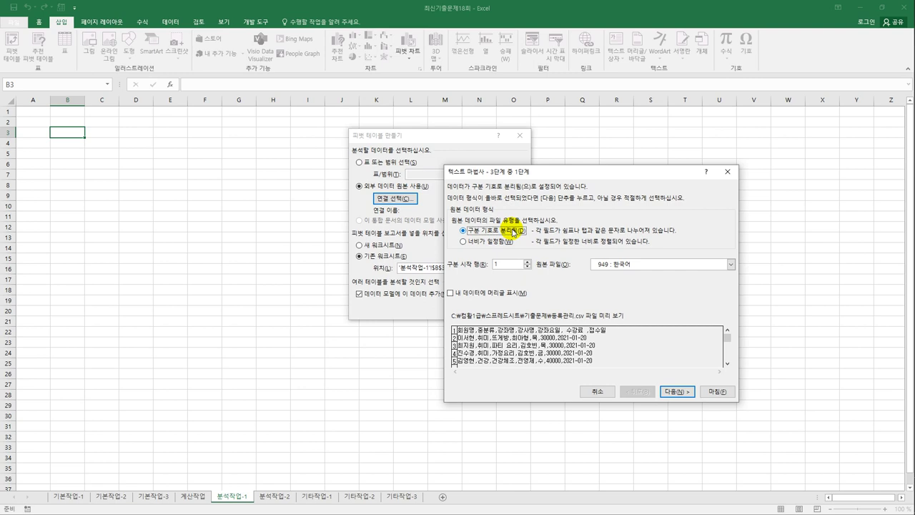
left_click(489, 295)
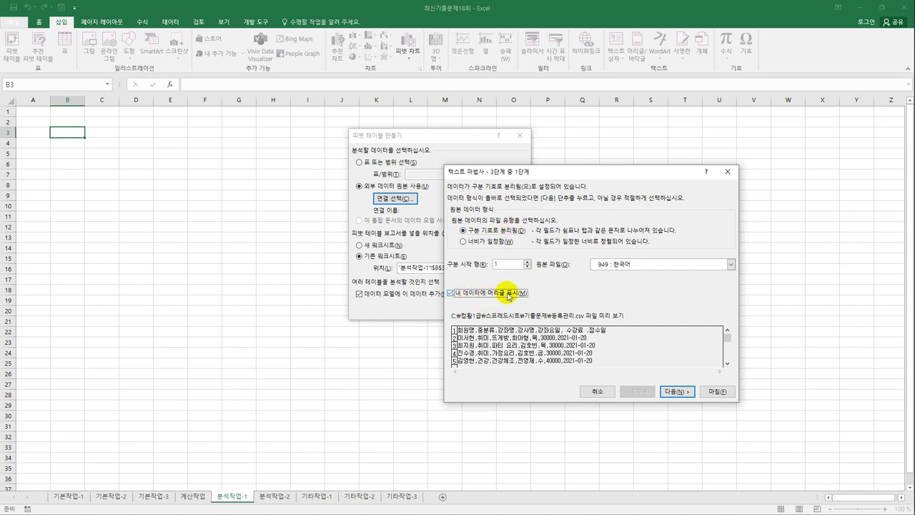
left_click(673, 392)
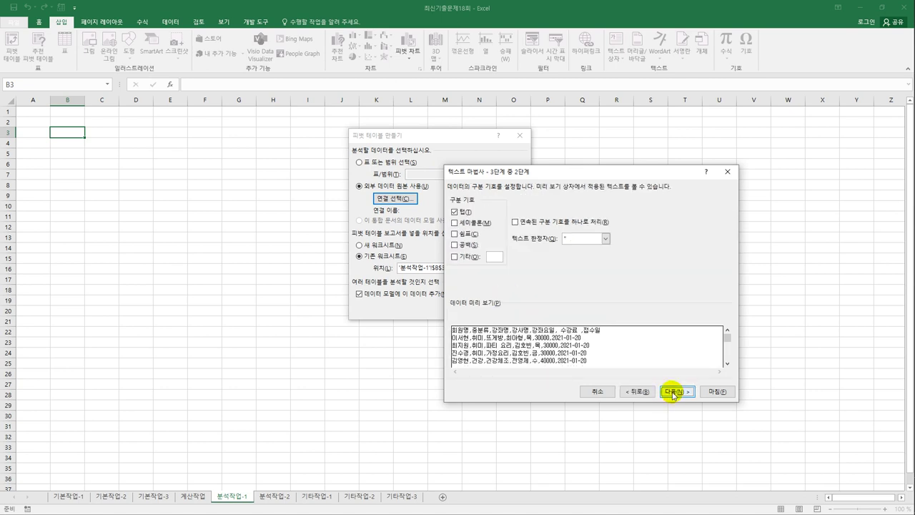
left_click(455, 212)
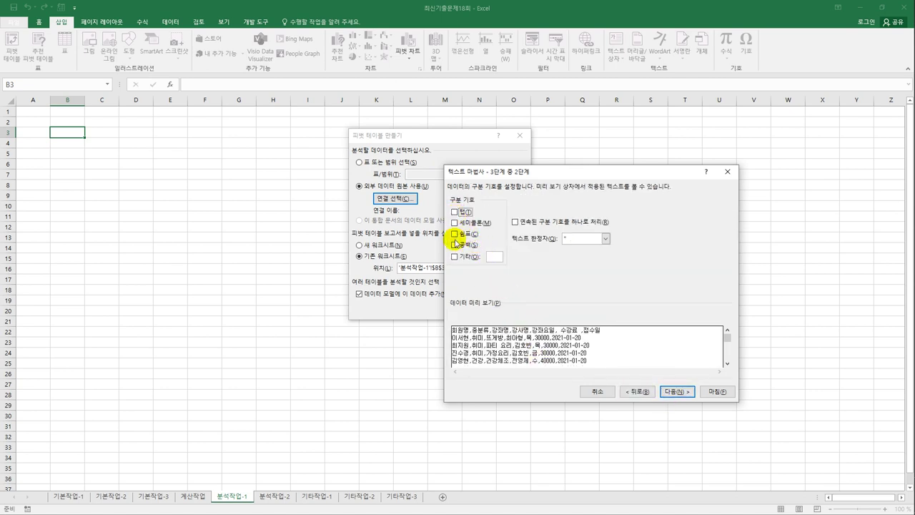
left_click(455, 234)
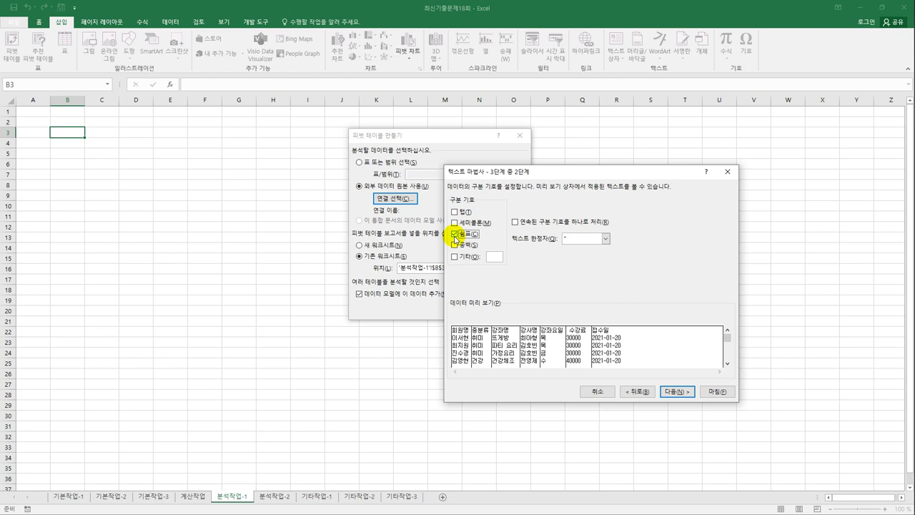
left_click(676, 392)
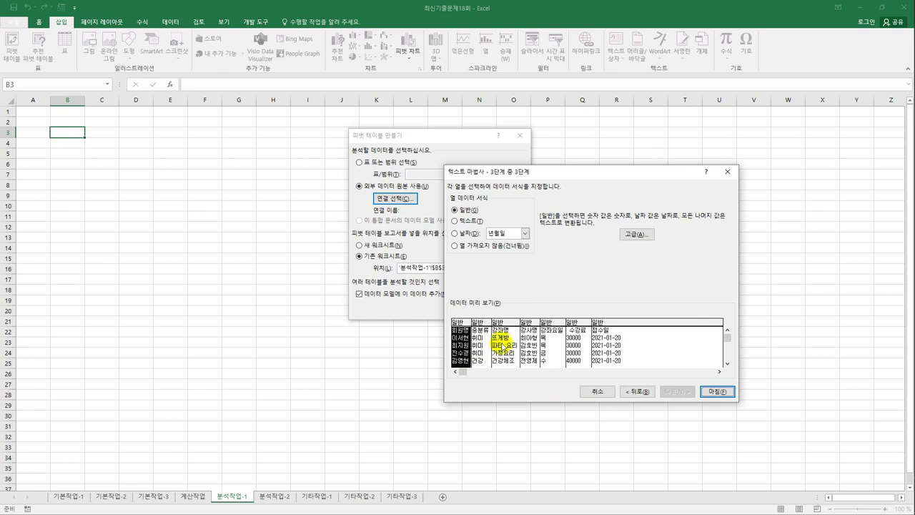
- Skip the 강좌명, 강사명 and 접수일 columns and finish the 등록관리 import
left_click(503, 327)
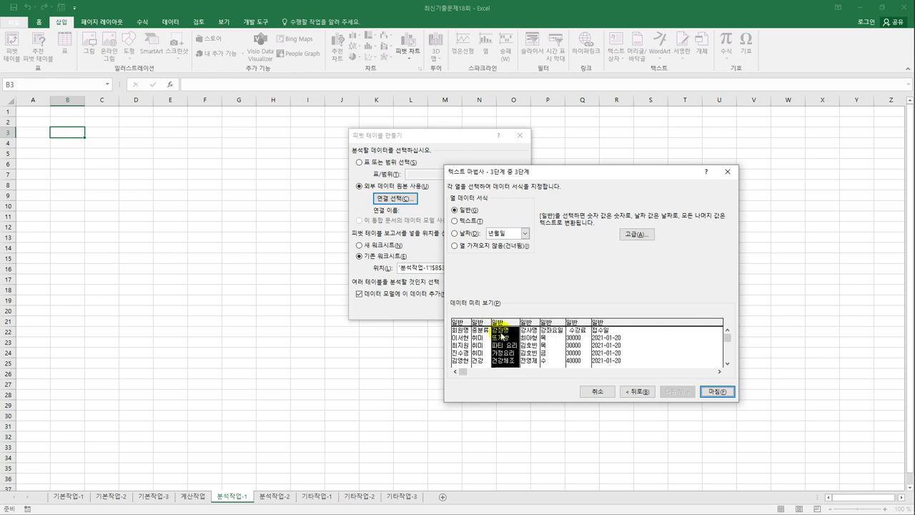
left_click(469, 247)
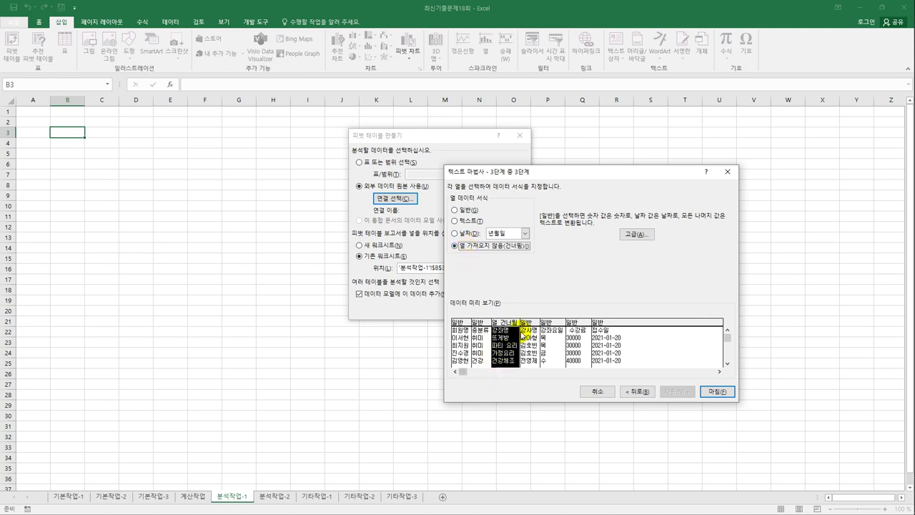
left_click(525, 322)
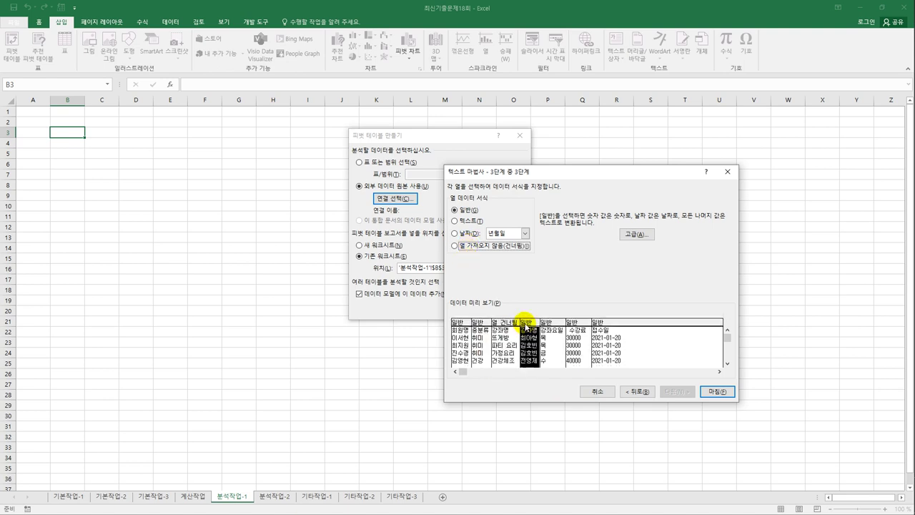
left_click(518, 245)
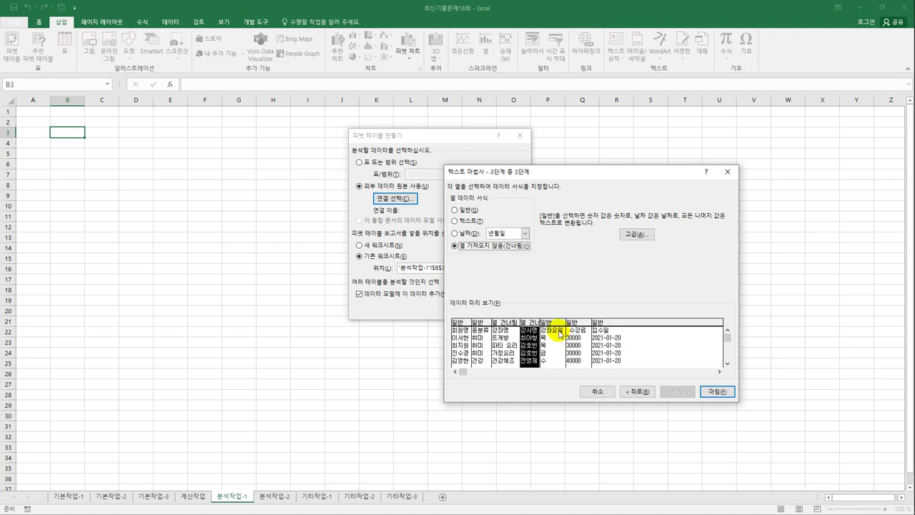
left_click(578, 321)
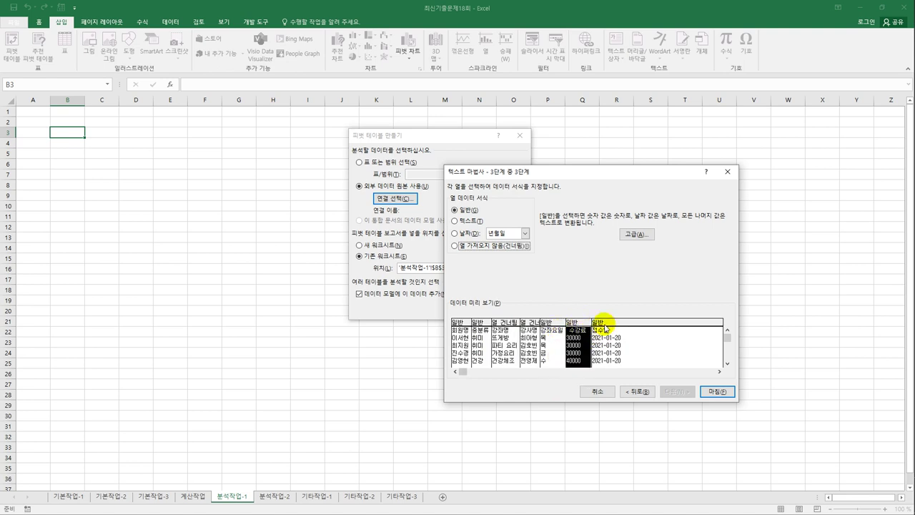
left_click(604, 325)
left_click(503, 246)
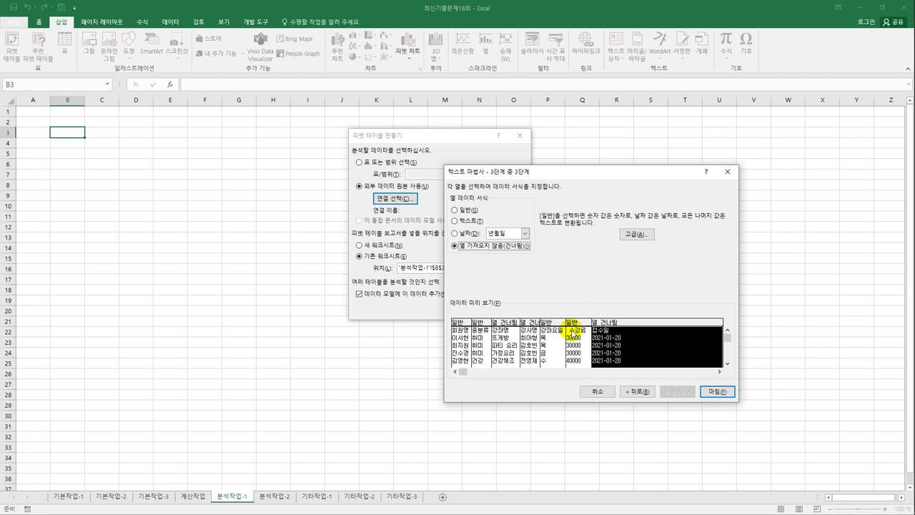
left_click(717, 391)
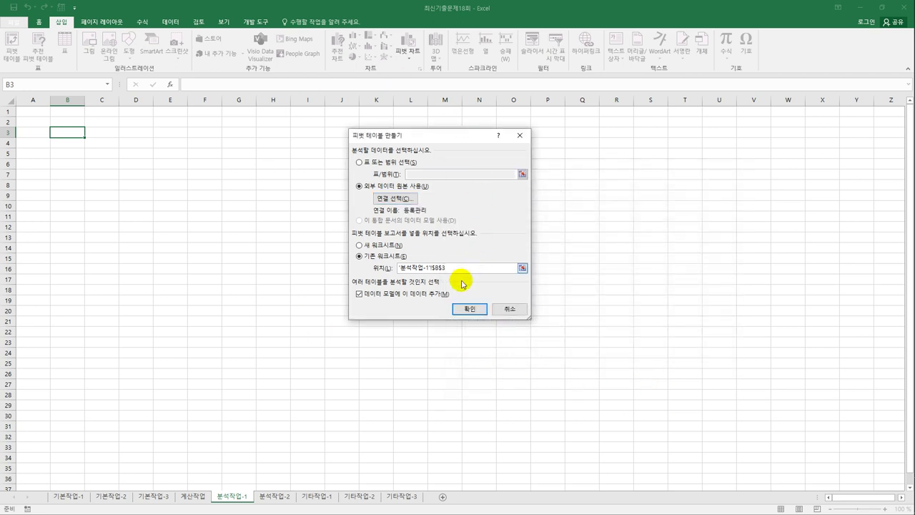
- Build the pivot with 강좌요일 and 중분류 as rows, and 회원명 plus 수강료 twice as values
left_click(469, 311)
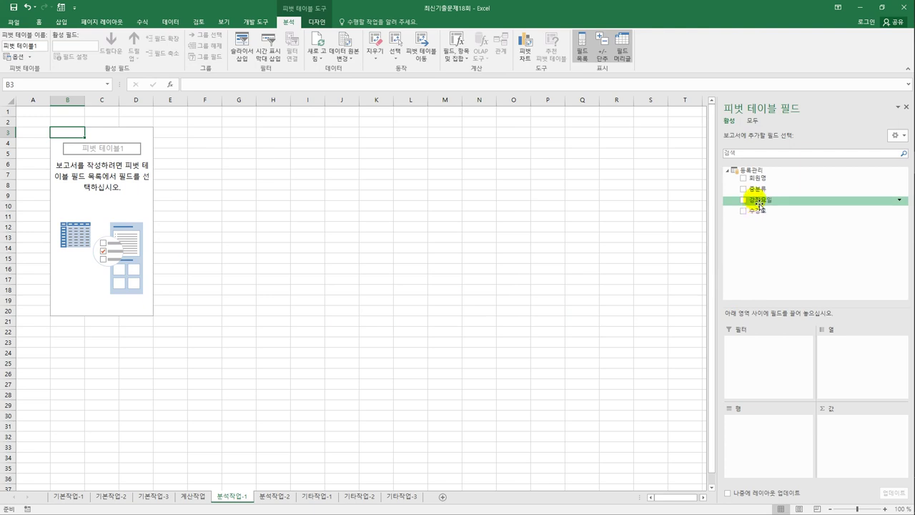
left_click_drag(758, 200, 758, 432)
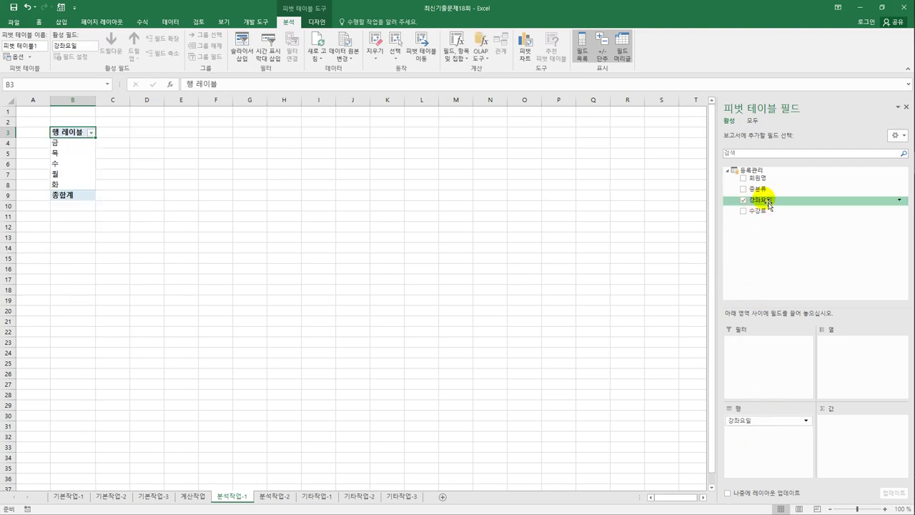
left_click_drag(759, 190, 782, 436)
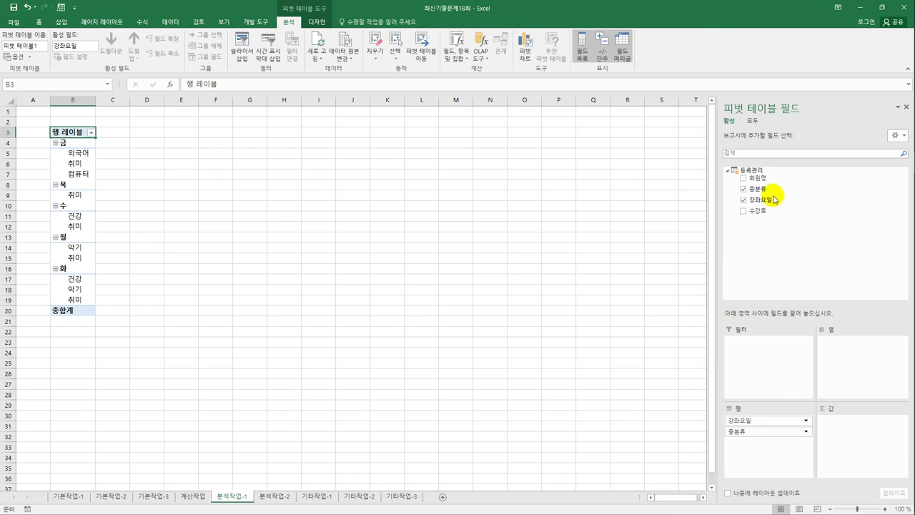
left_click_drag(756, 178, 858, 433)
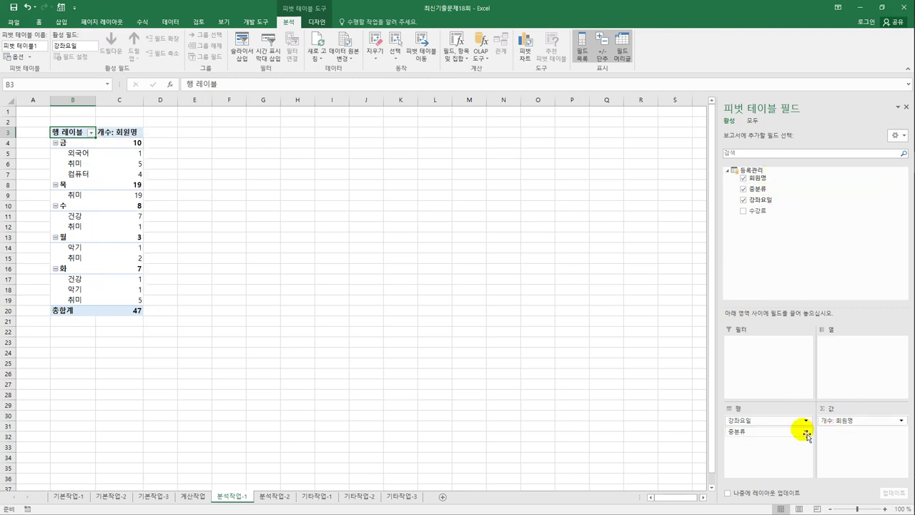
left_click_drag(760, 210, 856, 433)
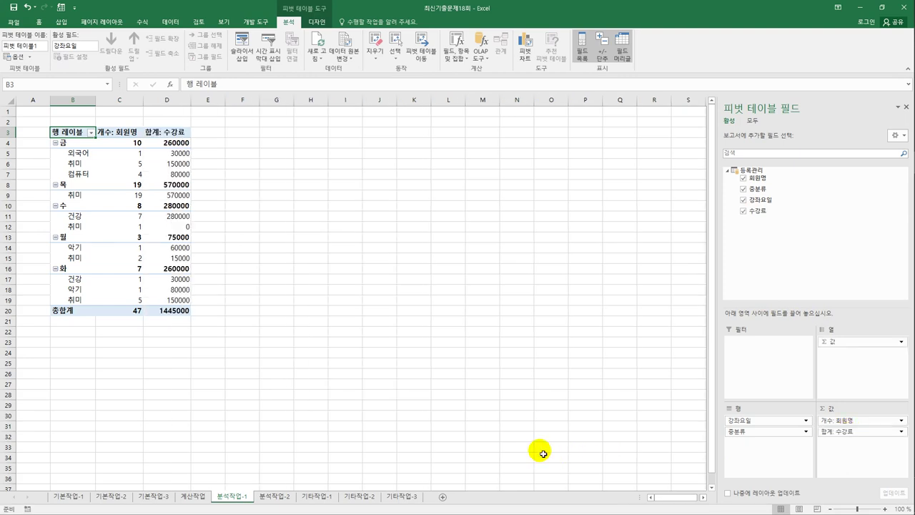
left_click_drag(752, 211, 846, 446)
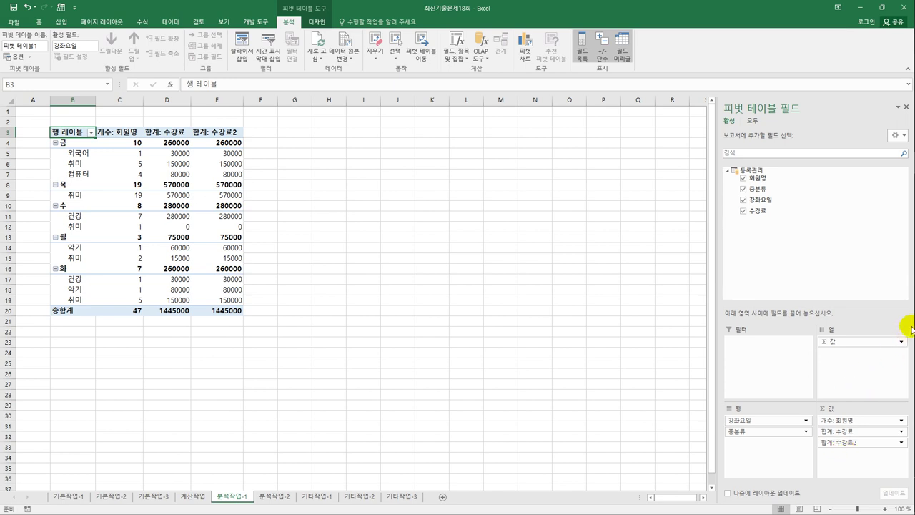
- Switch the pivot table's report layout to Outline Form
left_click(317, 22)
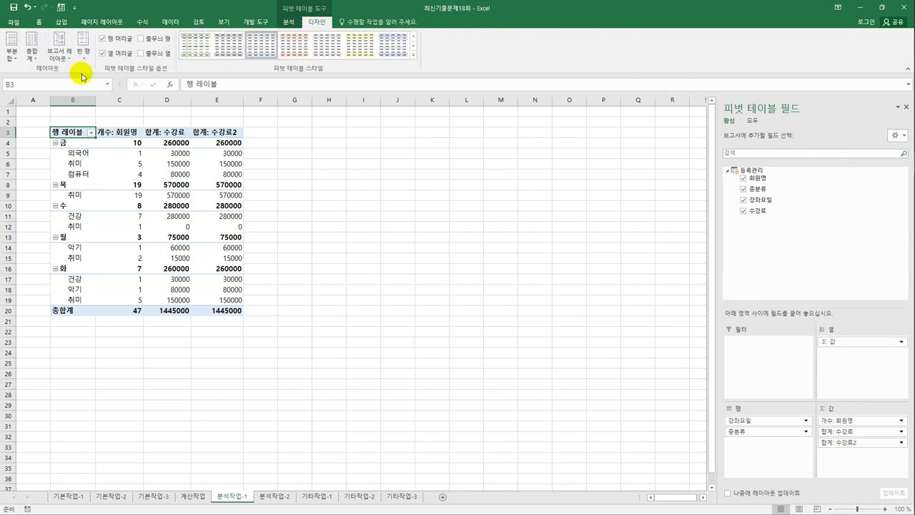
left_click(57, 53)
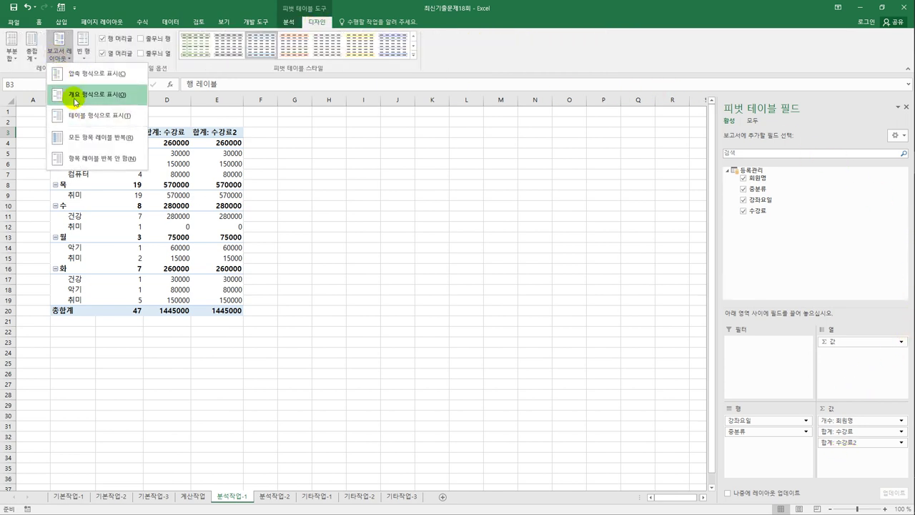
left_click(80, 93)
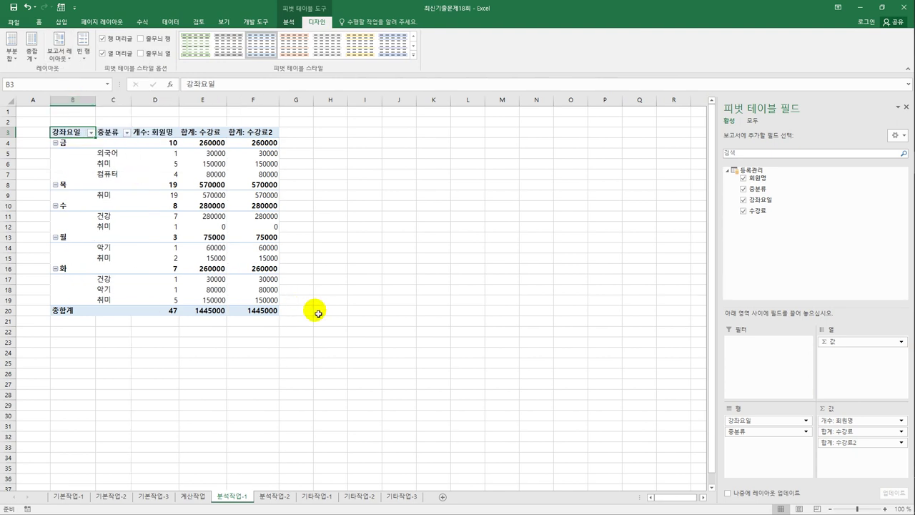
left_click(261, 133)
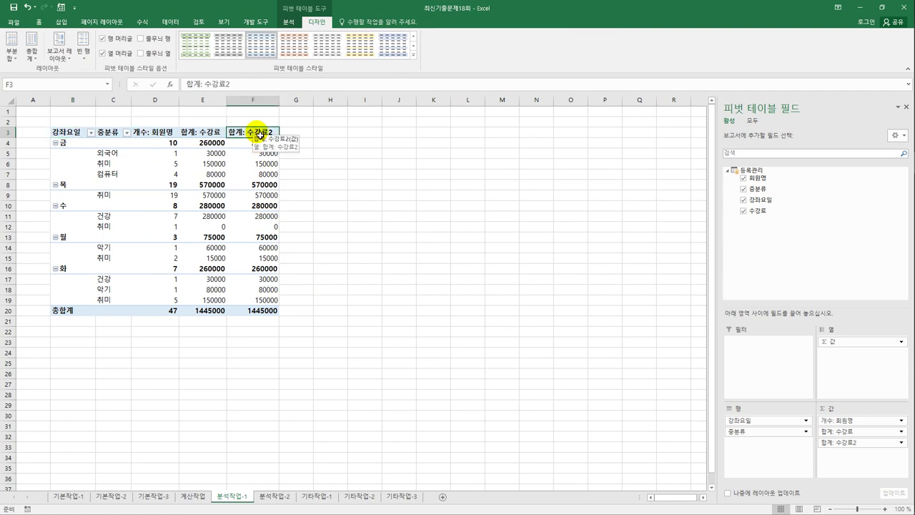
- Rename the second 수강료 sum to 비율 and show it as % of Grand Total
right_click(260, 133)
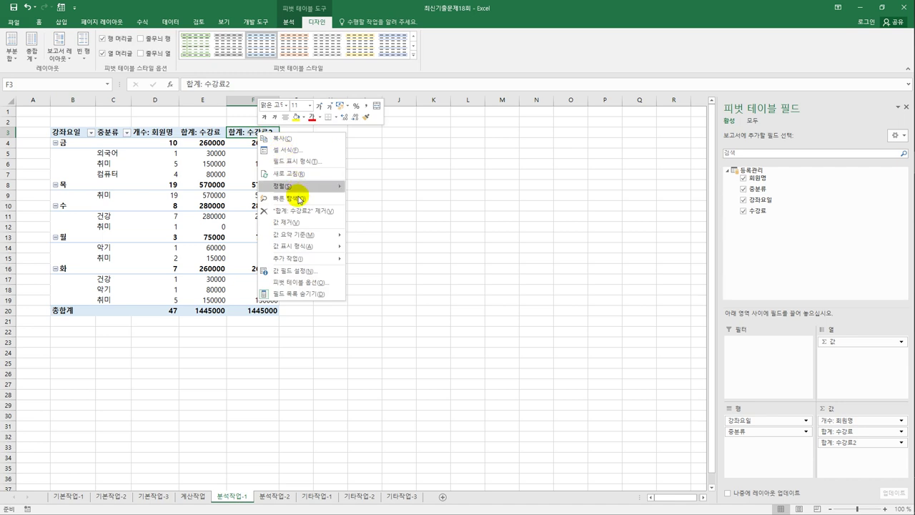
left_click(303, 272)
left_click_drag(298, 183, 440, 168)
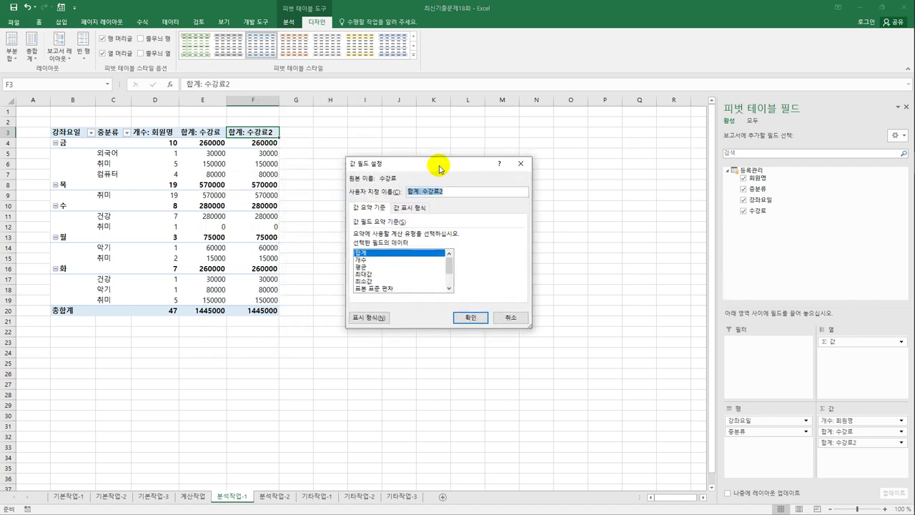
key("BackSpace")
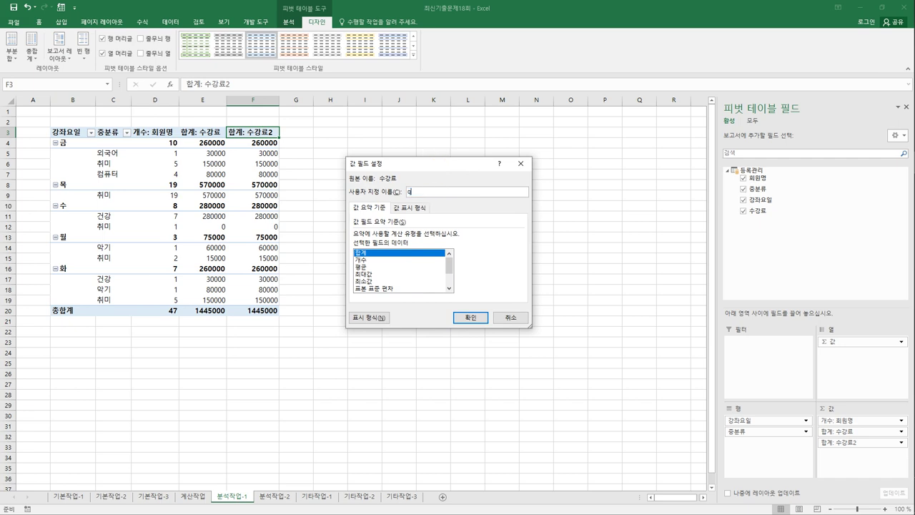
type("비율")
left_click(411, 208)
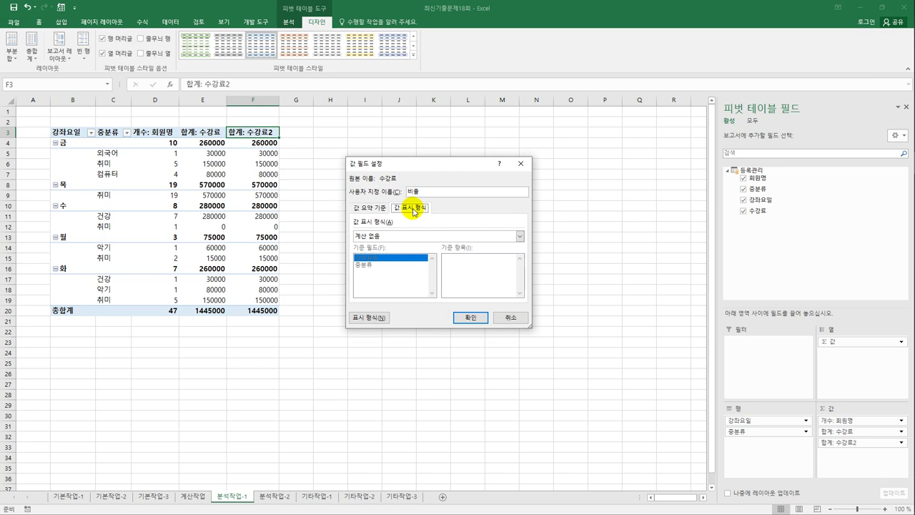
left_click(456, 238)
left_click(445, 253)
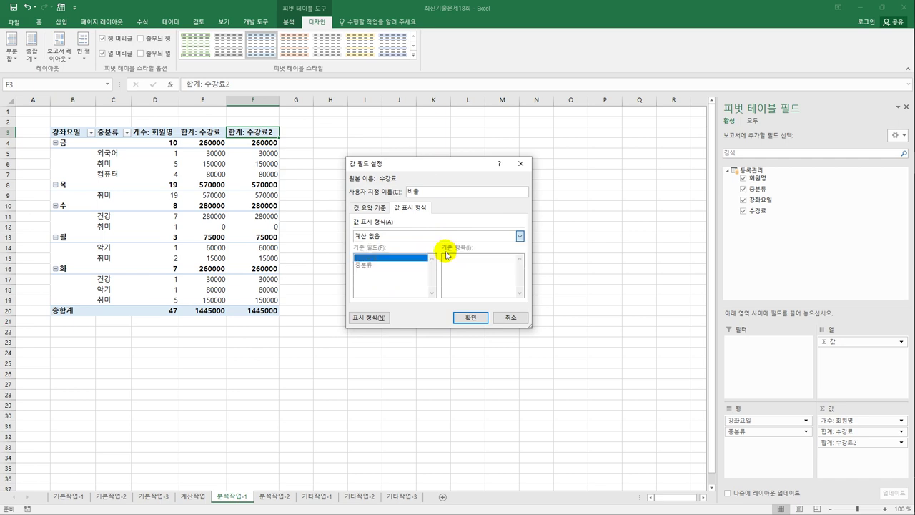
left_click(466, 318)
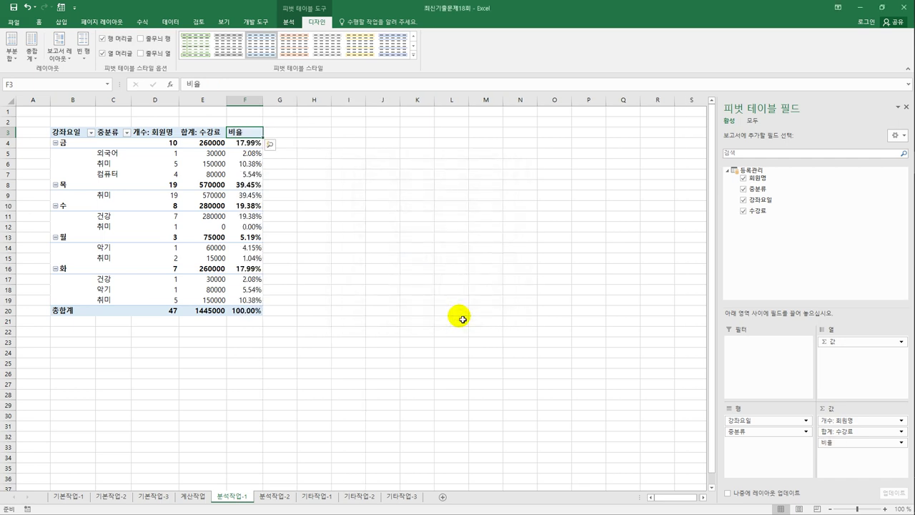
- Rename the 개수: 회원명 count column to 회원수
left_click(158, 134)
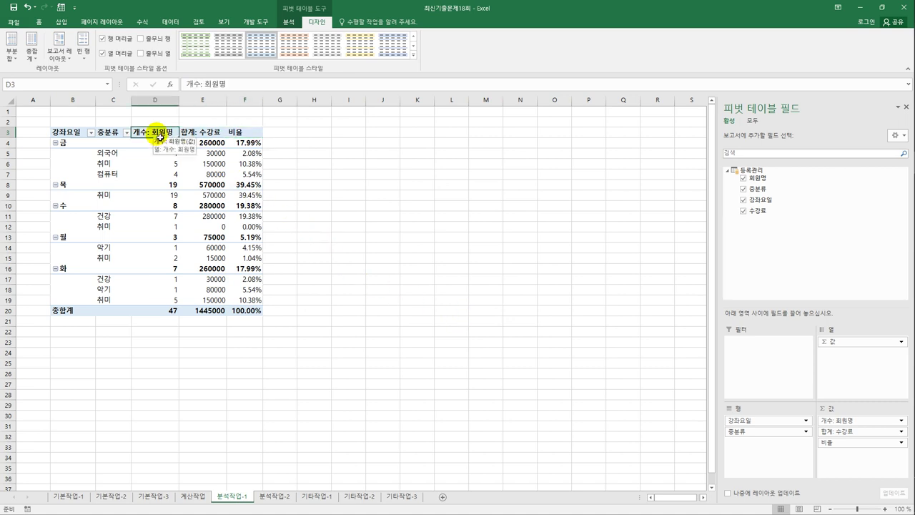
right_click(160, 136)
left_click(200, 277)
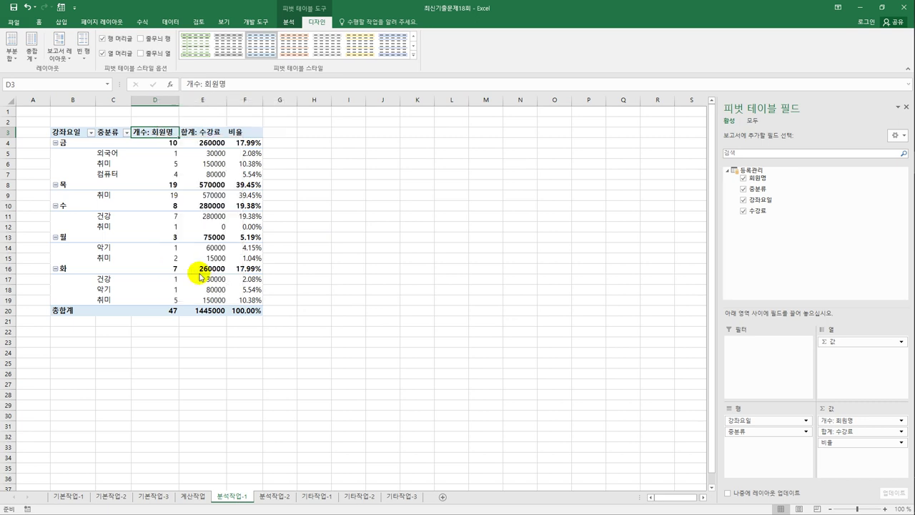
left_click_drag(193, 185, 428, 181)
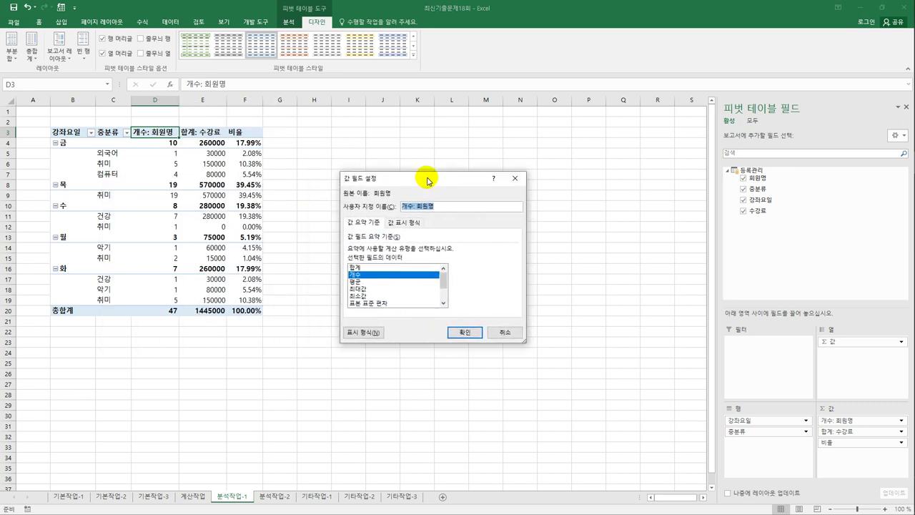
type("회원수")
left_click(458, 336)
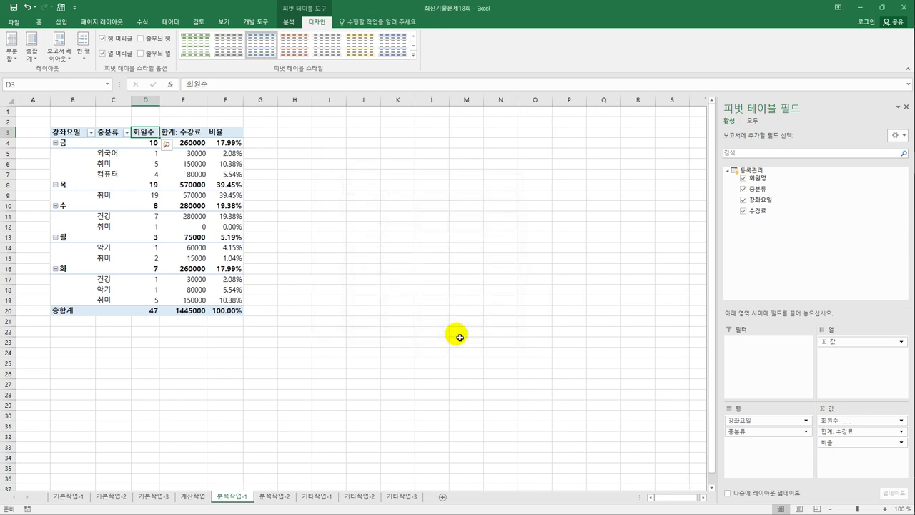
left_click(197, 133)
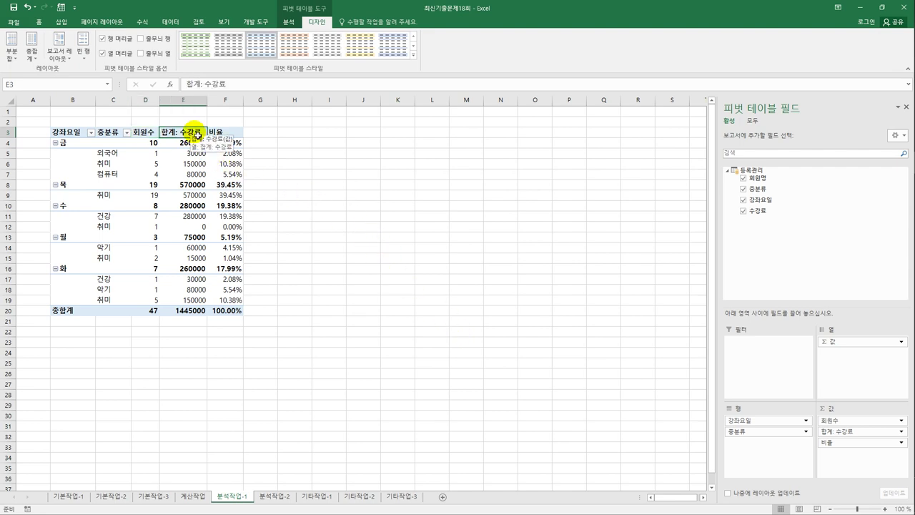
- Format the 합계: 수강료 values as Number with a 1000 separator
double_click(196, 133)
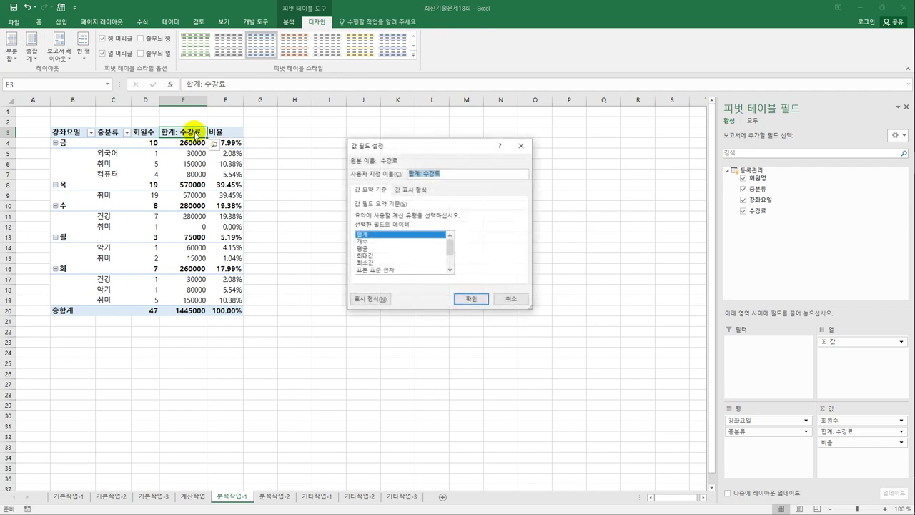
left_click(372, 297)
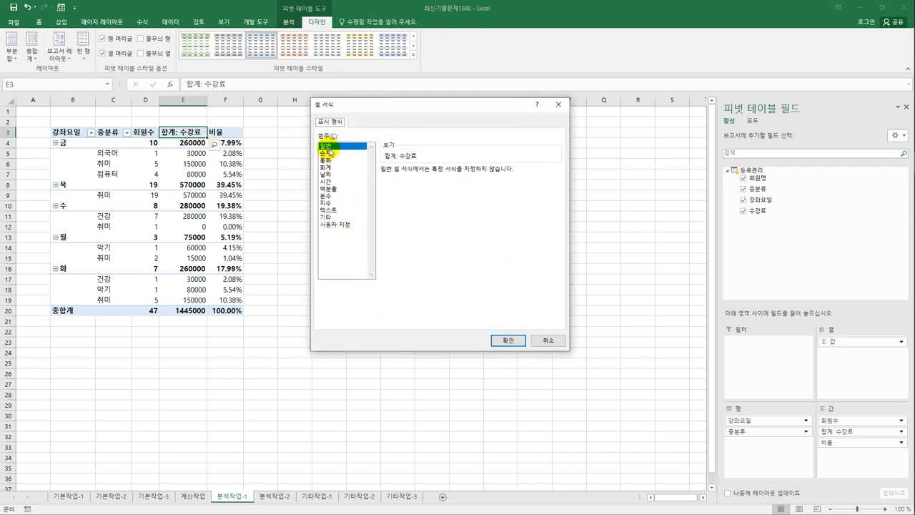
left_click(326, 152)
left_click(420, 185)
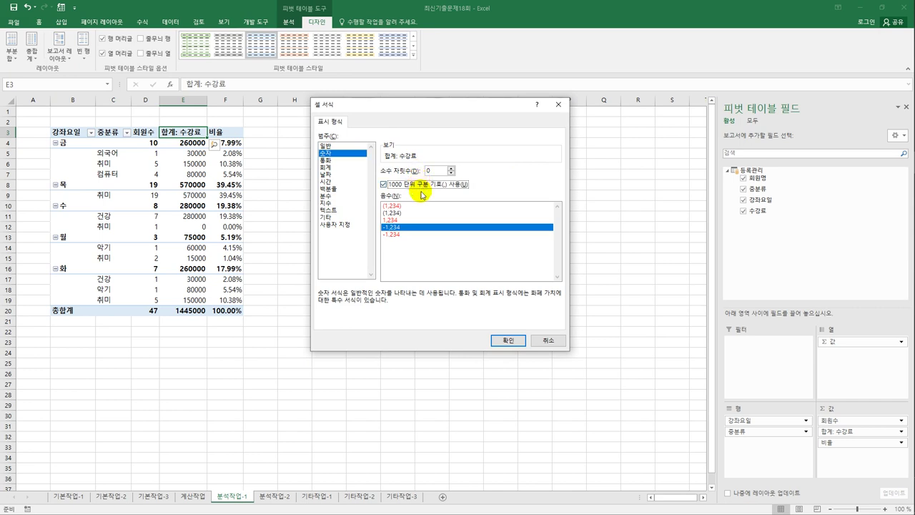
left_click(508, 341)
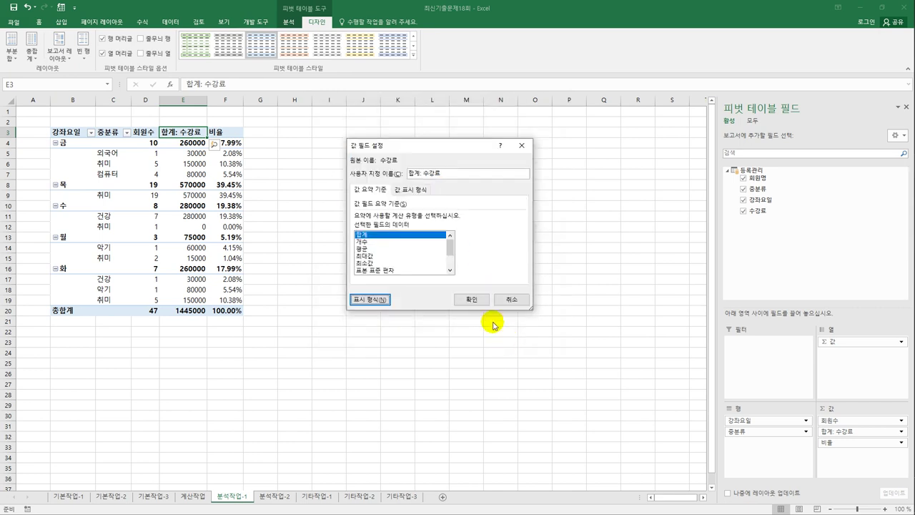
left_click(480, 299)
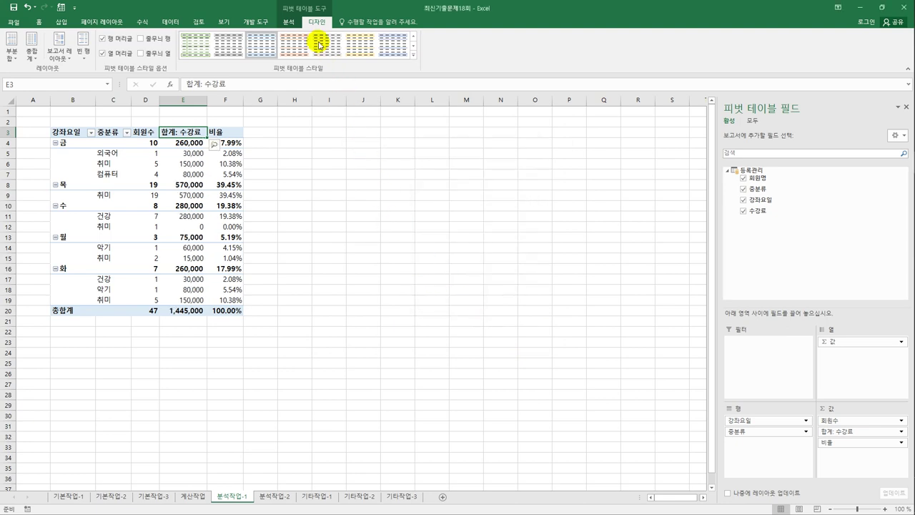
- Apply a blue PivotTable style to the pivot table
left_click(413, 55)
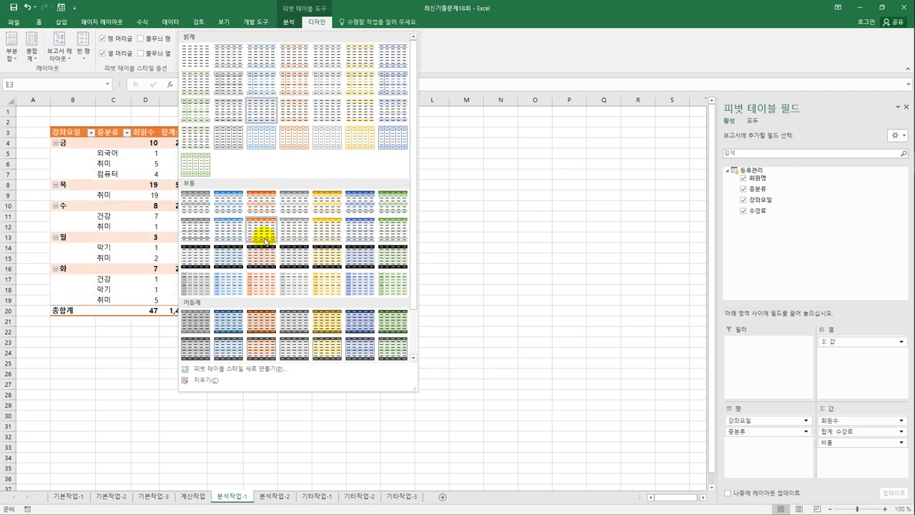
left_click(355, 231)
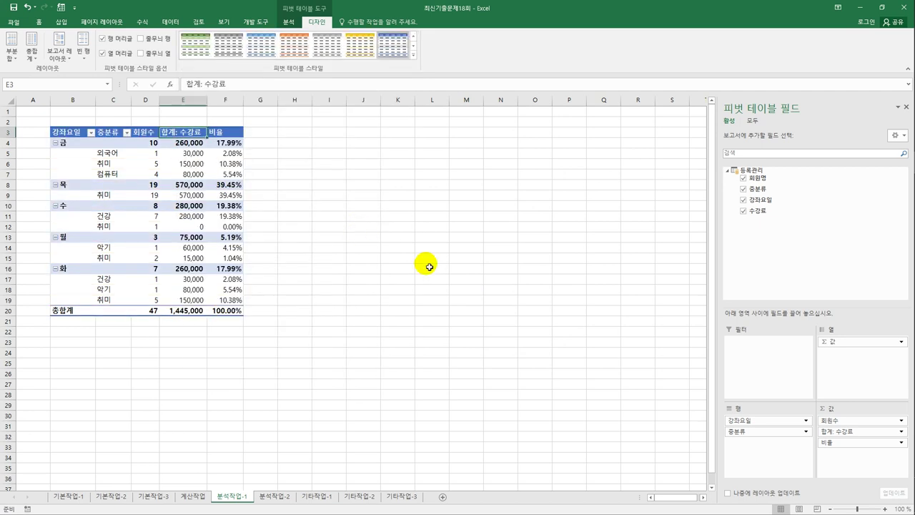
left_click(430, 269)
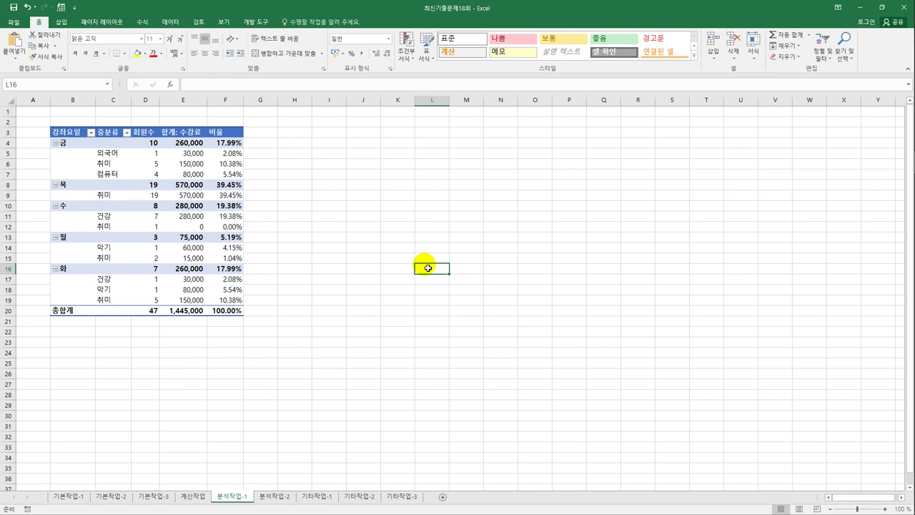
- On 분석작업-2, remove duplicate rows from 표1 matching only 중분류 and 강좌명
left_click(290, 494)
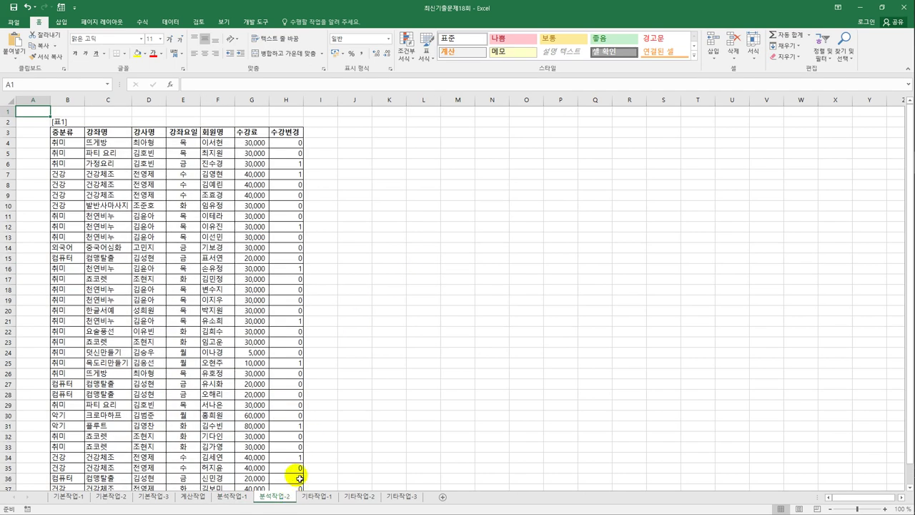
left_click(123, 155)
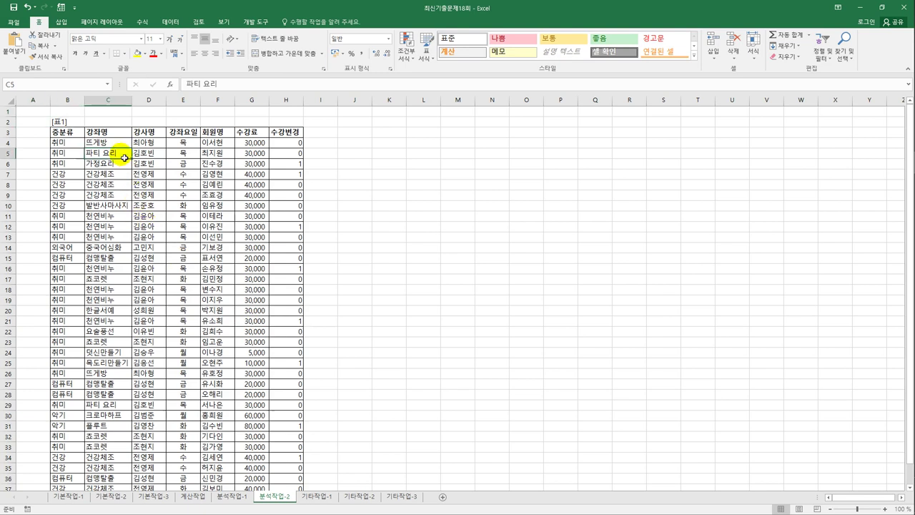
left_click(163, 22)
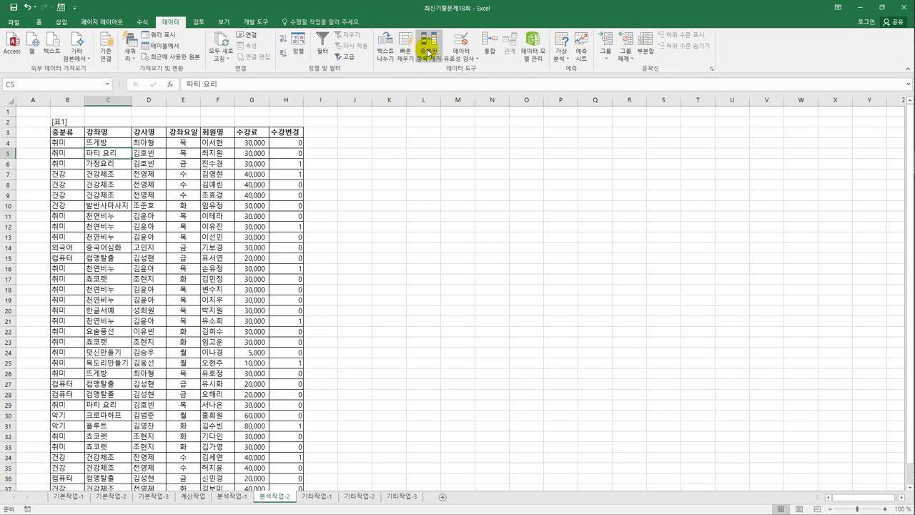
left_click(428, 52)
left_click(415, 198)
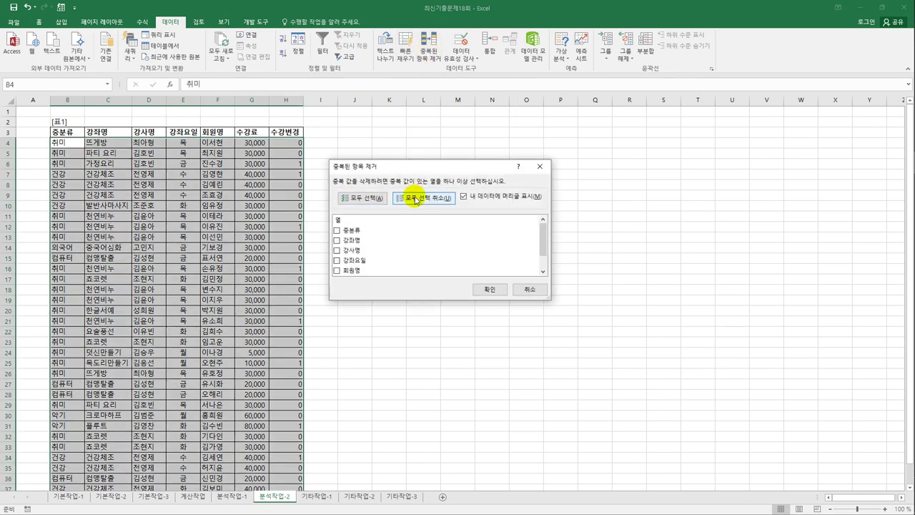
left_click(350, 231)
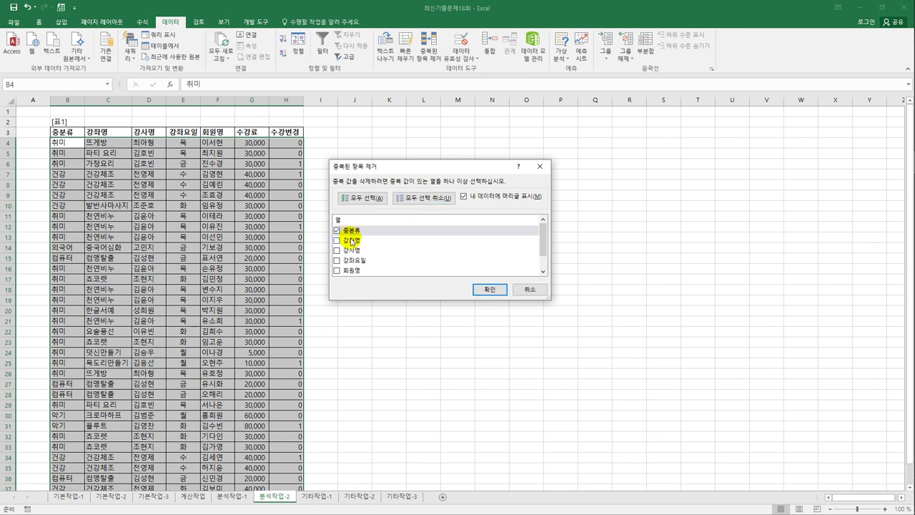
left_click(351, 250)
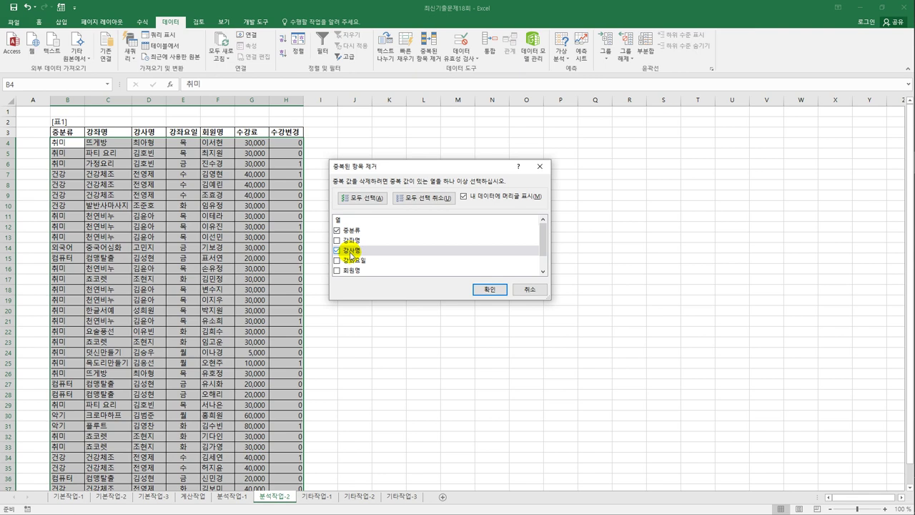
left_click(351, 253)
left_click(350, 241)
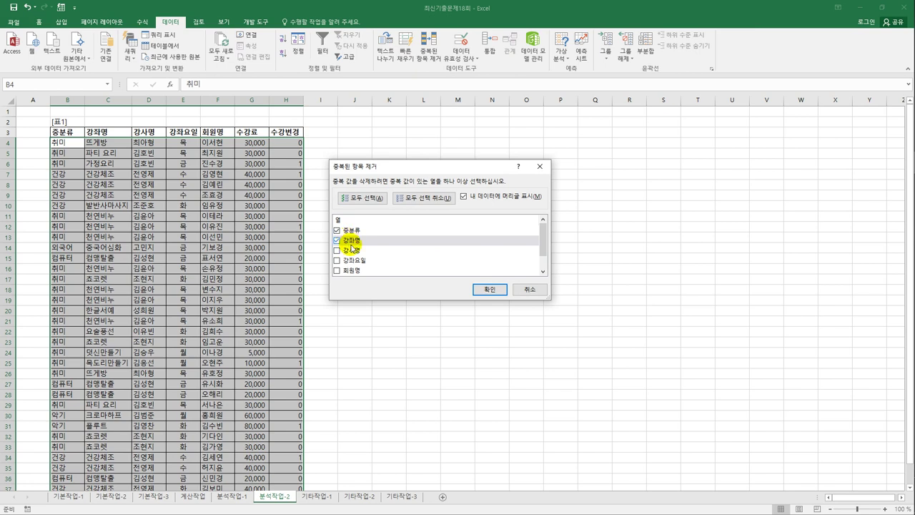
left_click(489, 289)
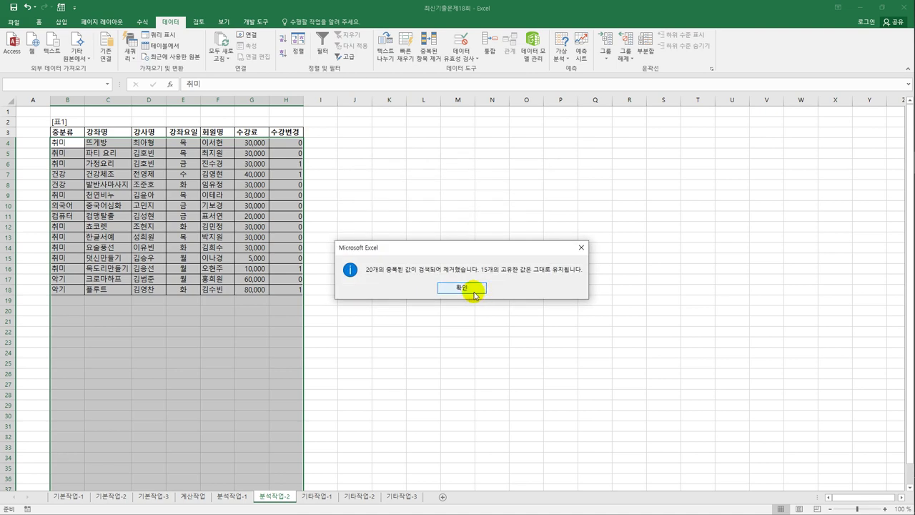
left_click(474, 294)
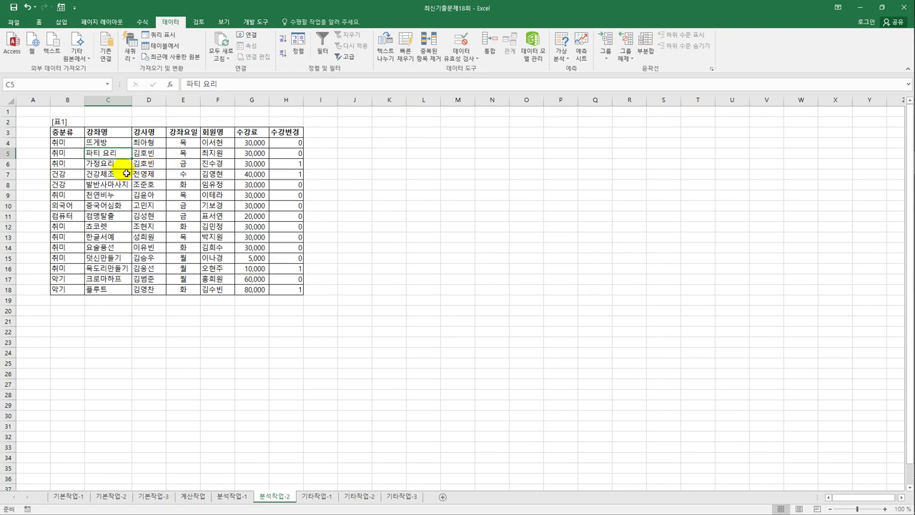
- Sort [표1] ascending by 중분류 first, then by 강좌요일 as a second level
left_click(296, 47)
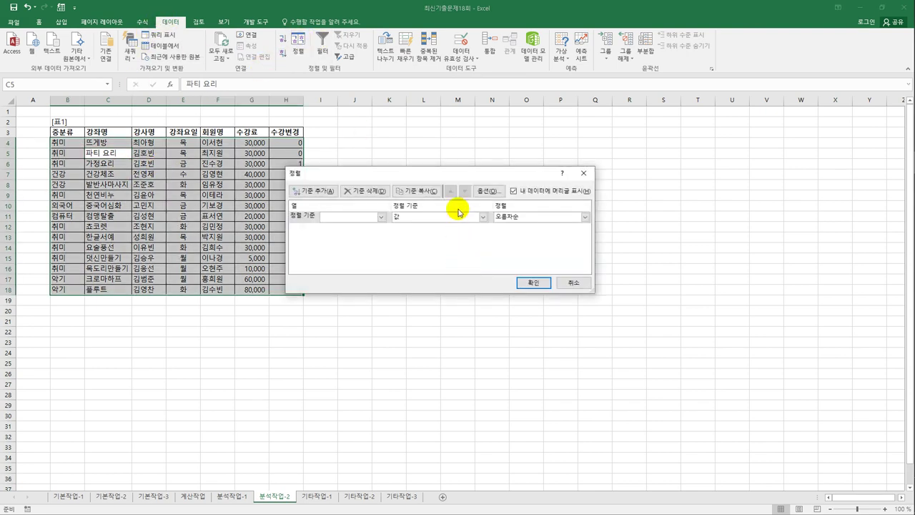
left_click(381, 216)
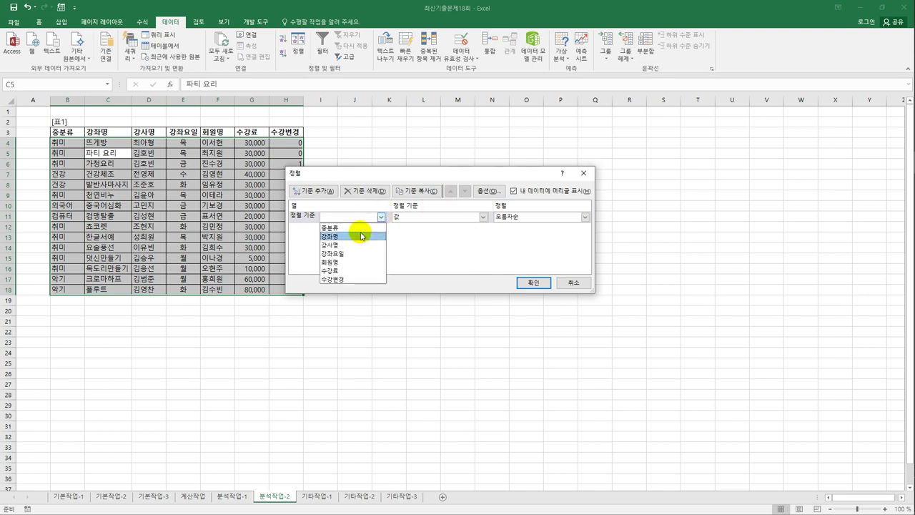
left_click(361, 229)
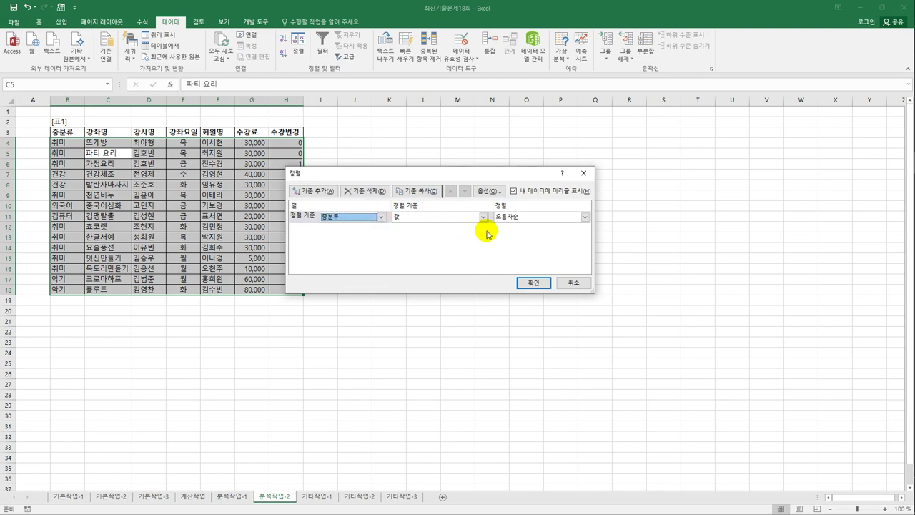
left_click(313, 190)
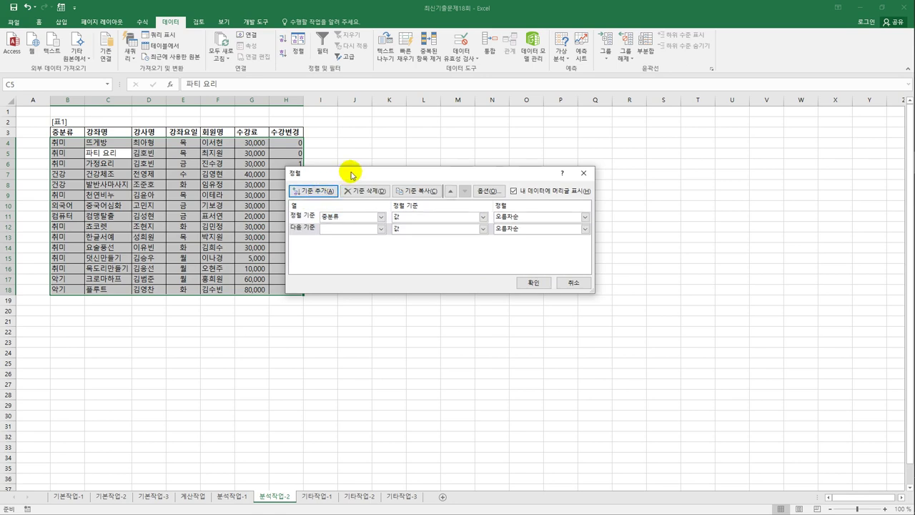
left_click_drag(351, 174, 415, 158)
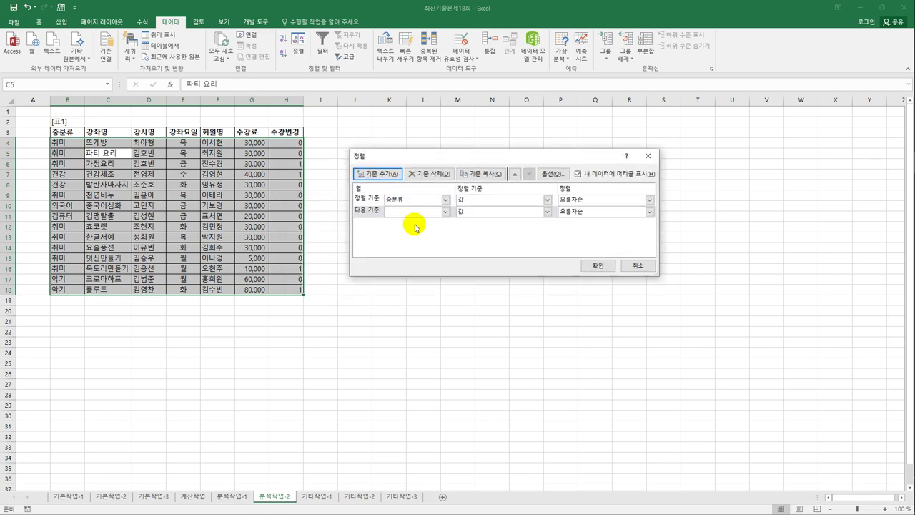
left_click(445, 211)
left_click(429, 249)
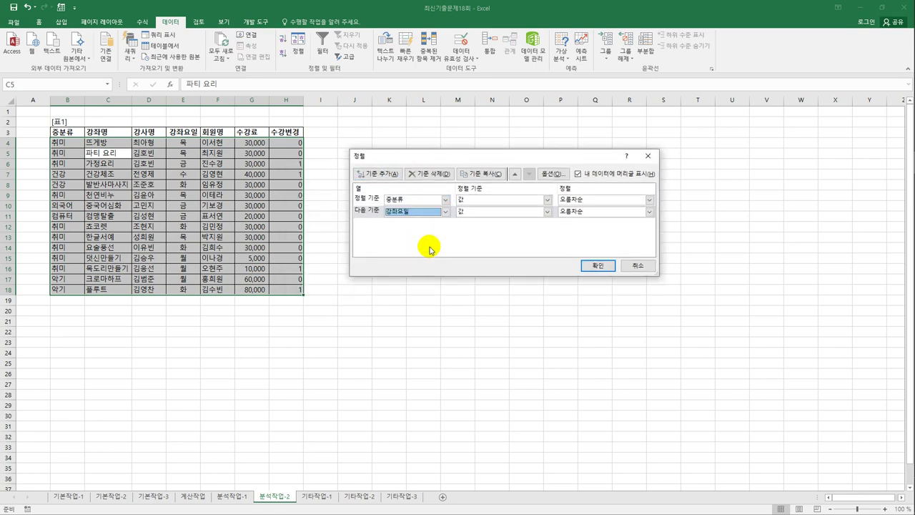
left_click(600, 265)
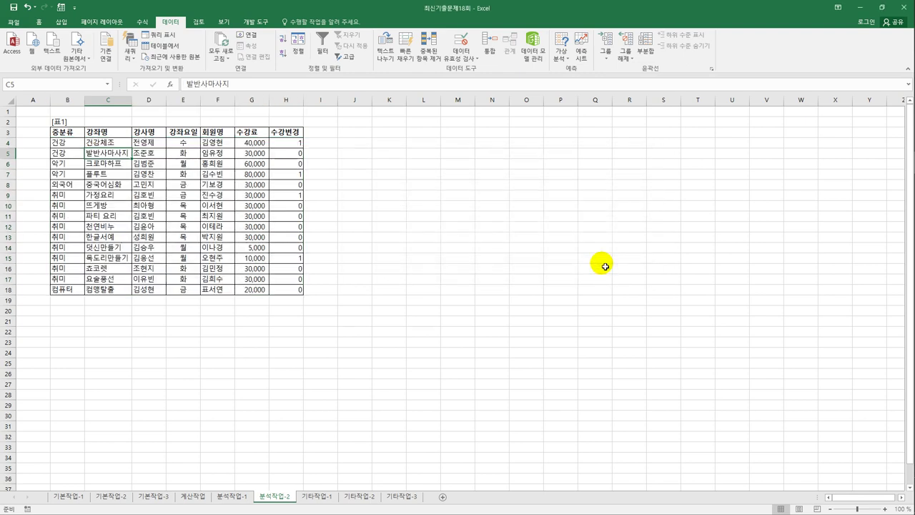
- Add 합계 subtotals of 수강료 for each 중분류 group
left_click(643, 54)
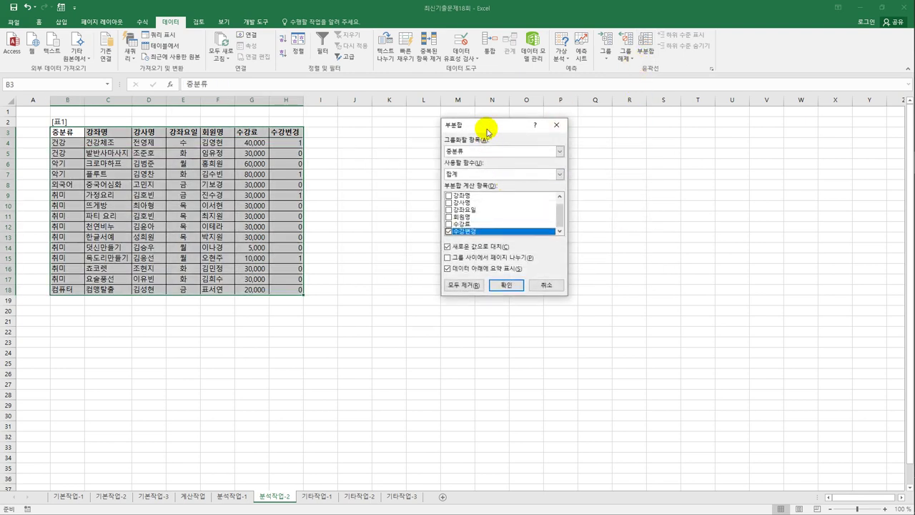
left_click_drag(487, 131, 444, 161)
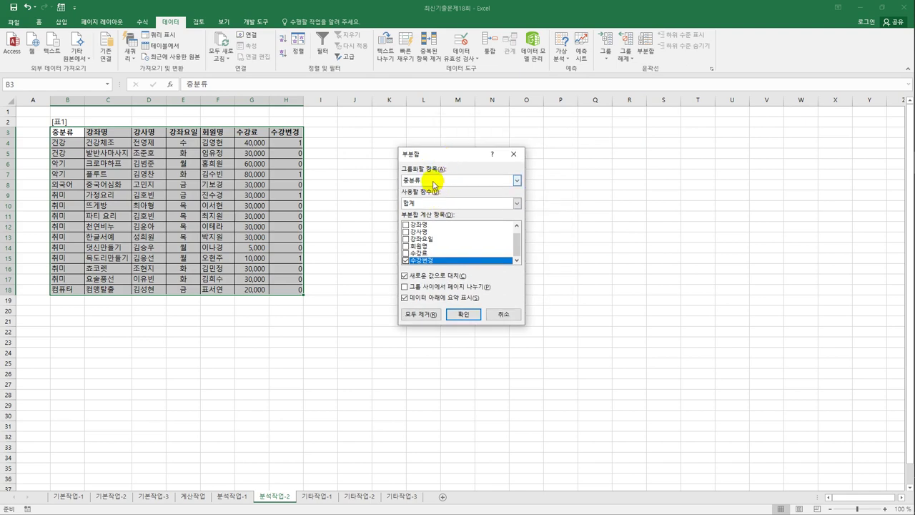
left_click(431, 203)
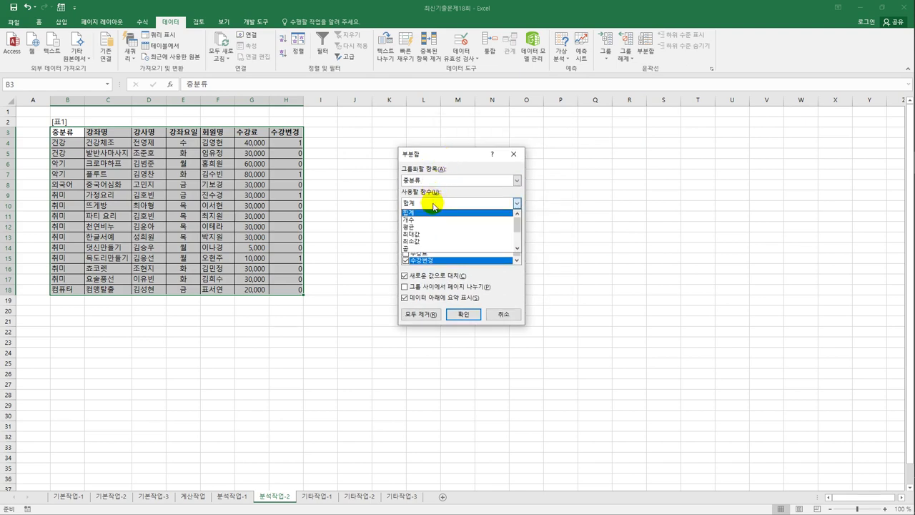
left_click(431, 212)
left_click(404, 261)
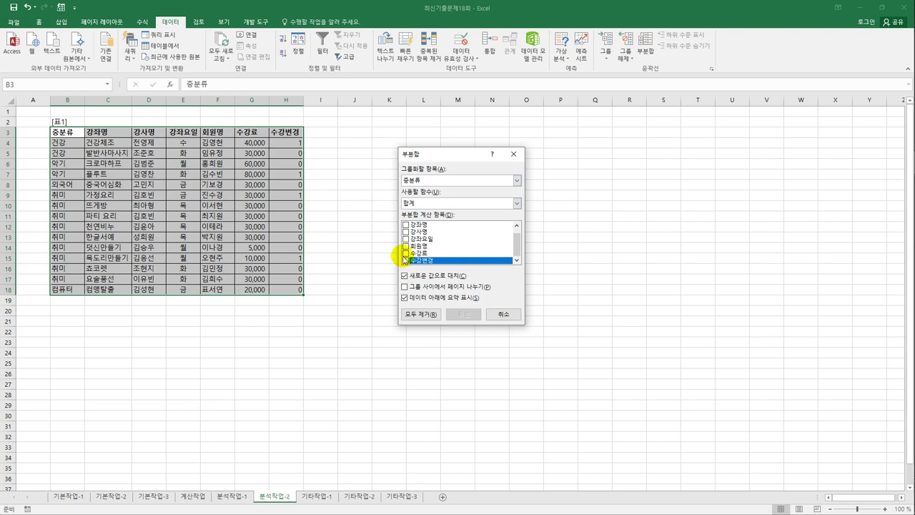
left_click(405, 253)
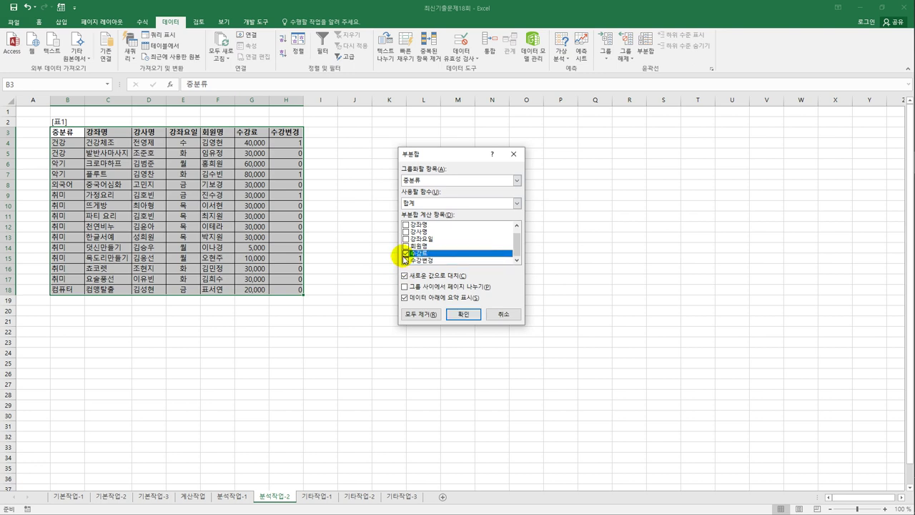
left_click(470, 315)
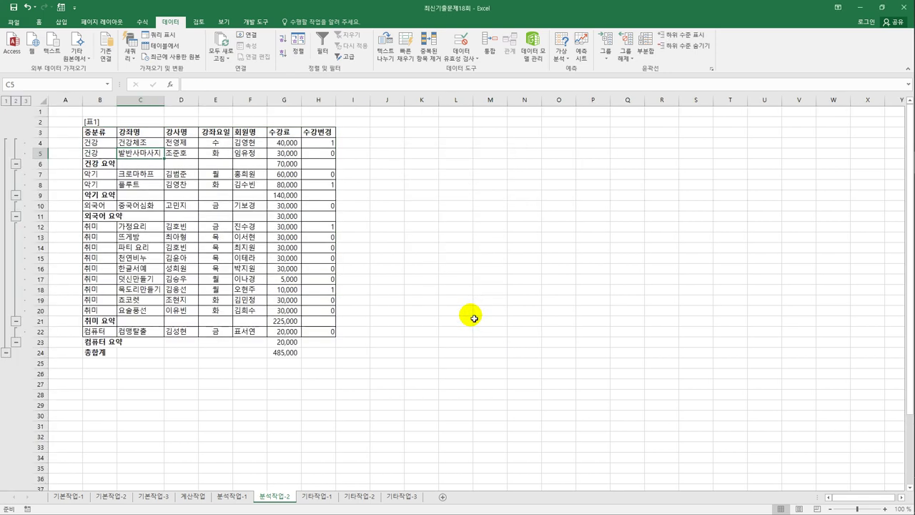
- Nest 개수 subtotals of 회원명 per 강좌요일, keeping existing subtotals, then go to 기타작업-1
left_click(644, 50)
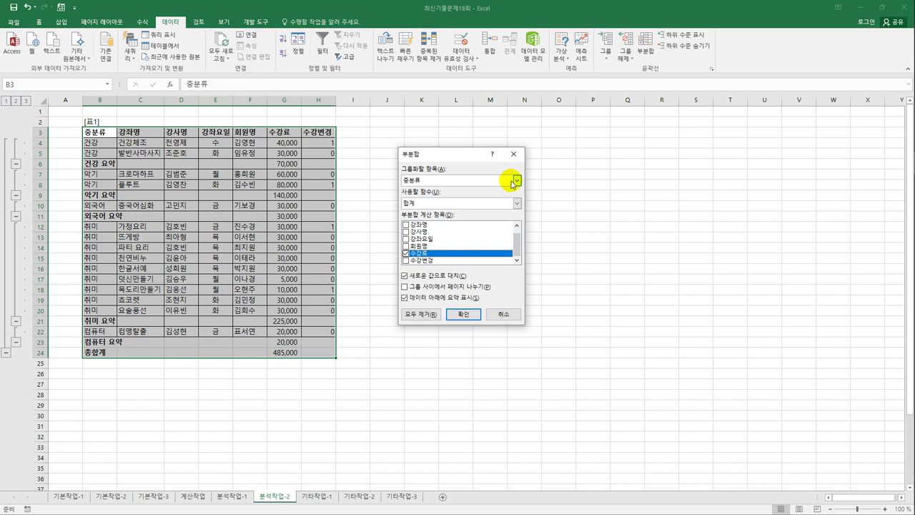
left_click(514, 181)
left_click(492, 212)
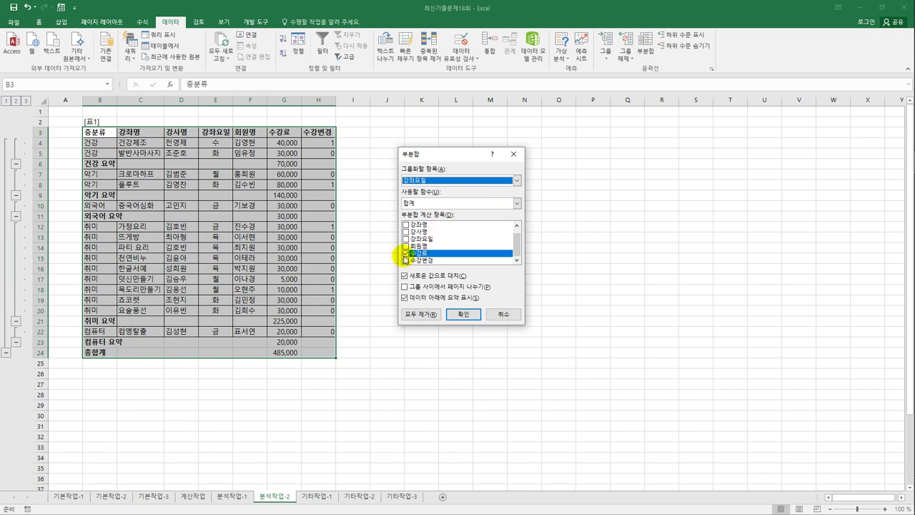
left_click(410, 206)
left_click(409, 219)
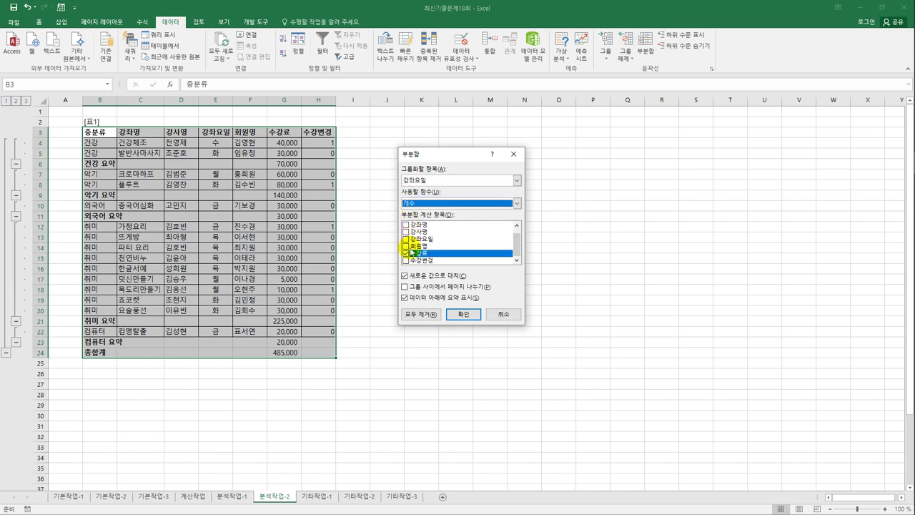
left_click(406, 253)
left_click(406, 246)
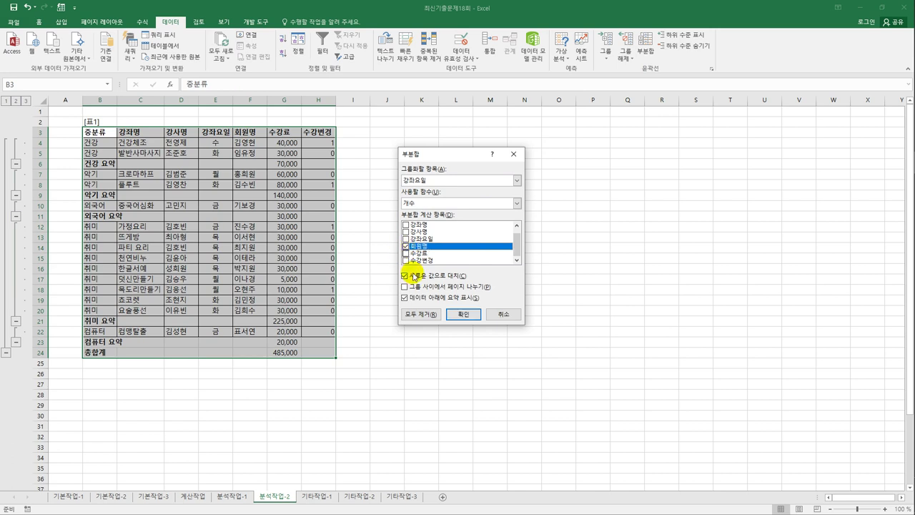
left_click(404, 275)
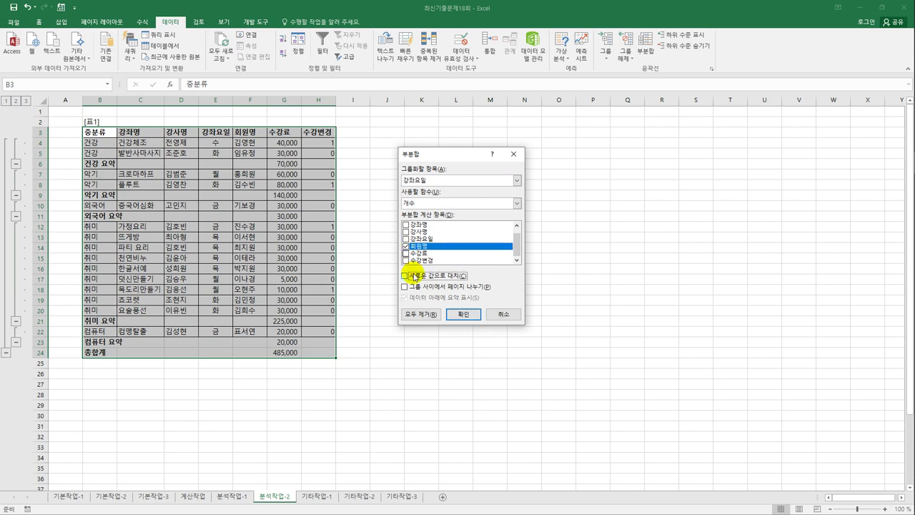
left_click(462, 315)
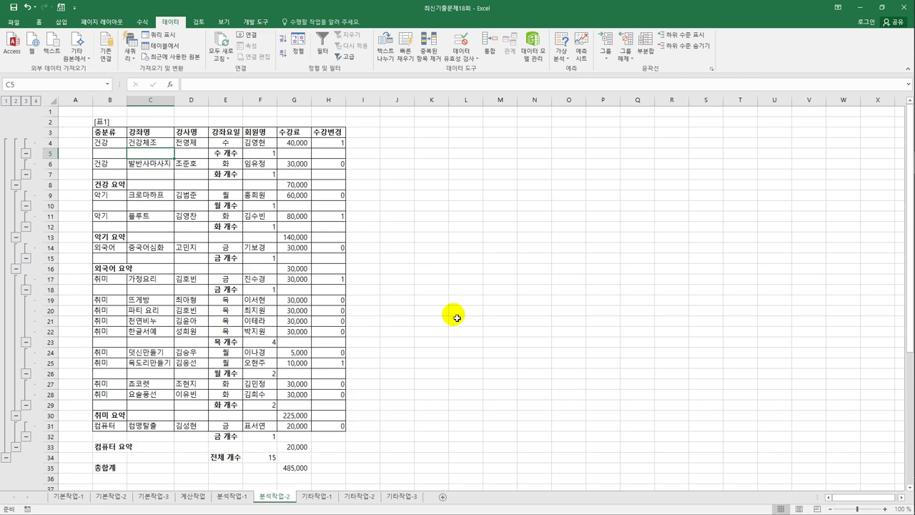
left_click(331, 496)
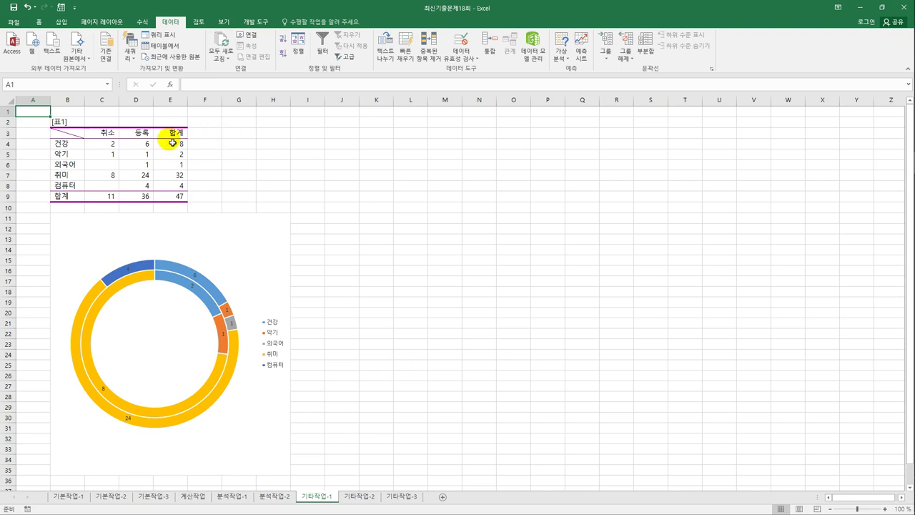
- Copy the 합계 column E3:E8 and paste it into the doughnut chart as a new ring
left_click_drag(170, 133, 179, 195)
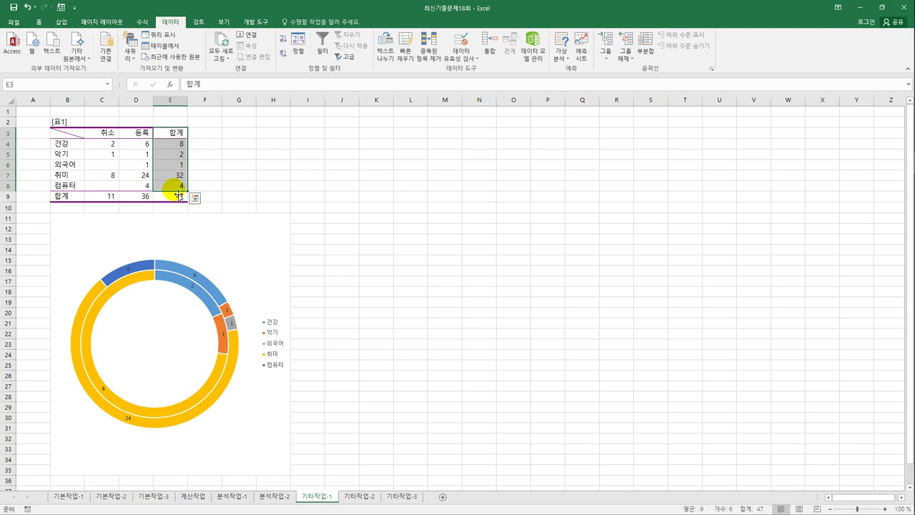
key("ctrl+c")
left_click(247, 250)
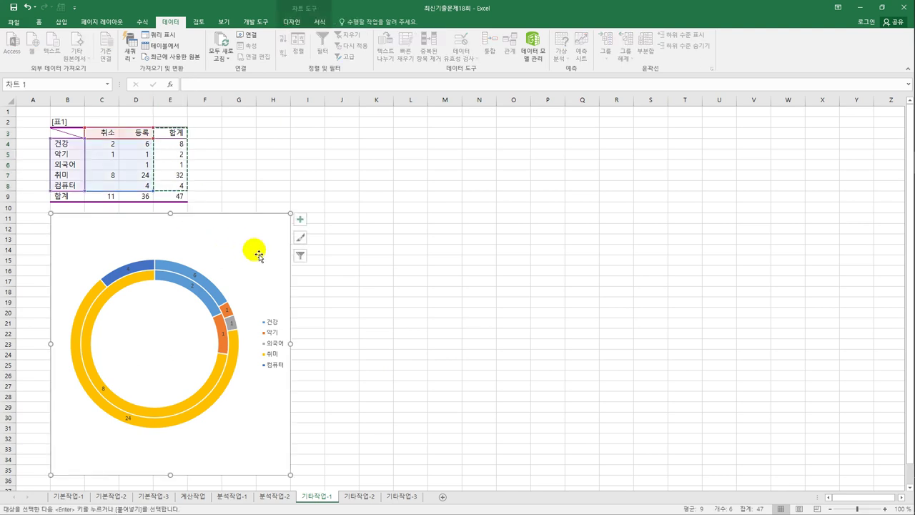
key("ctrl+v")
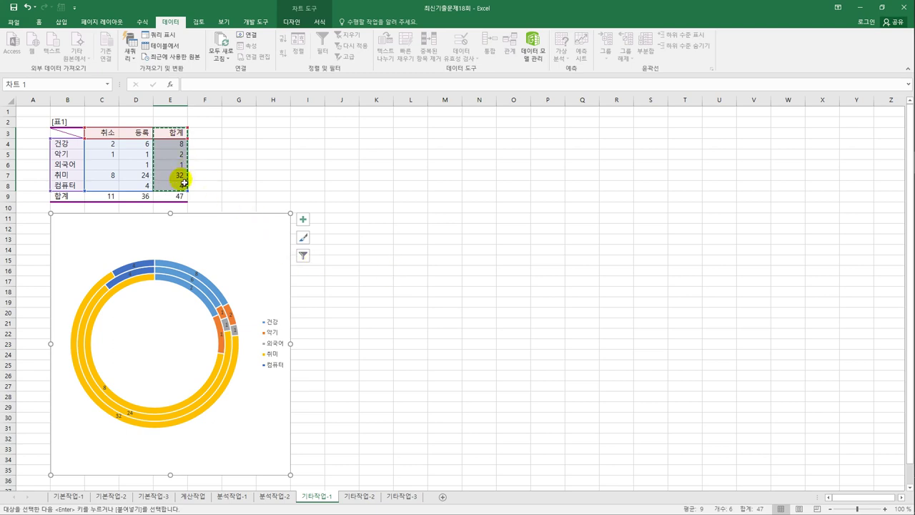
- Set the font colour of the 합계 ring's data labels to red
left_click(125, 421)
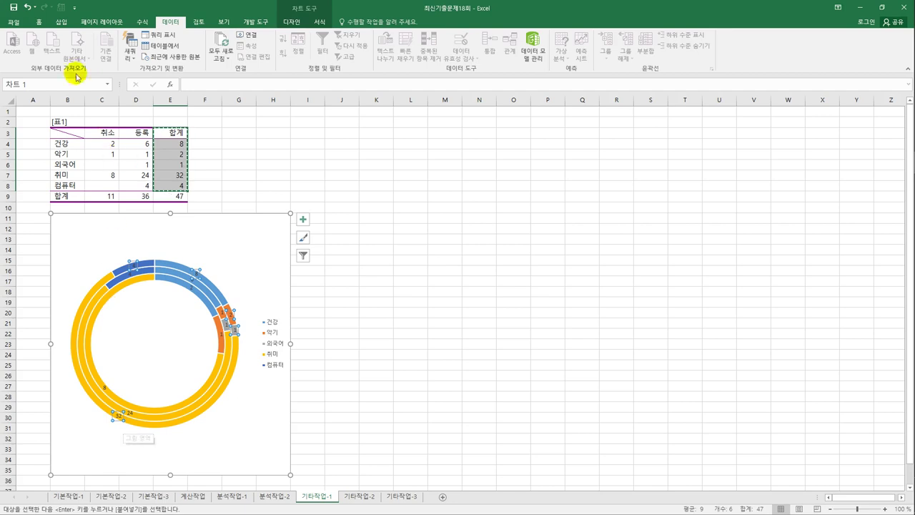
left_click(39, 23)
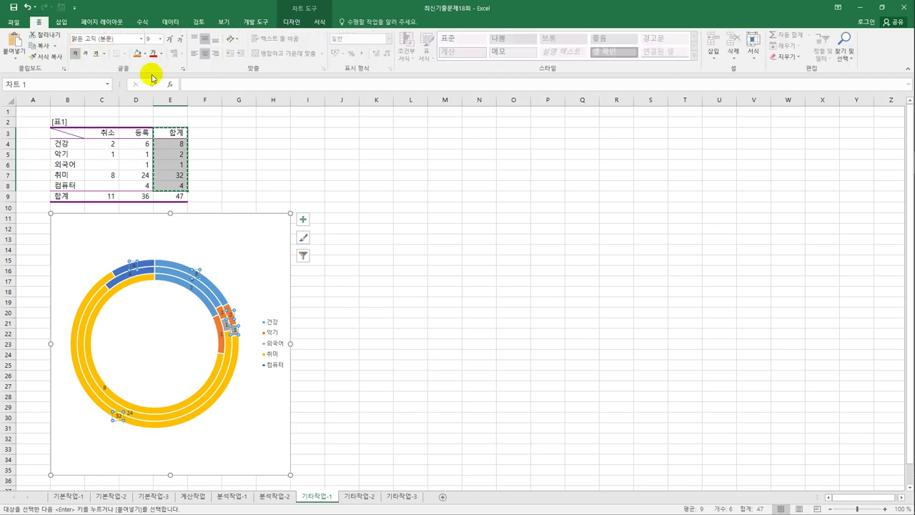
left_click(161, 54)
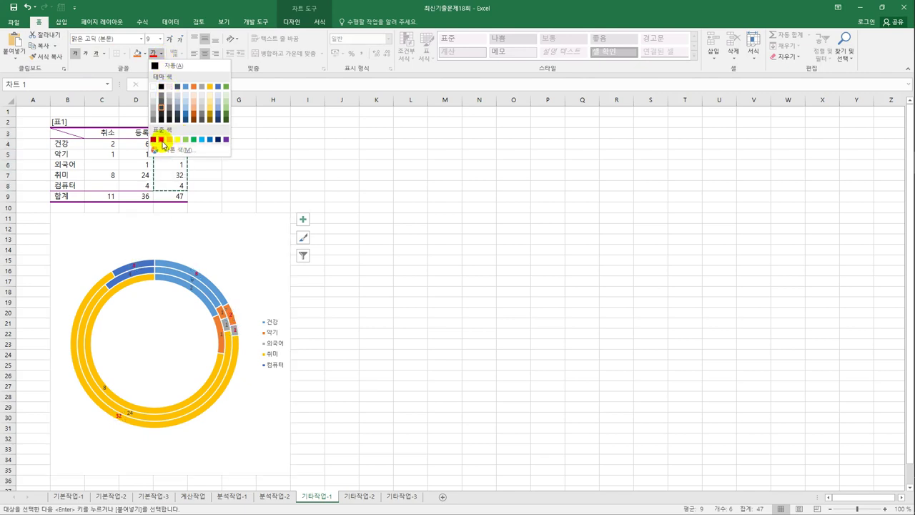
left_click(162, 140)
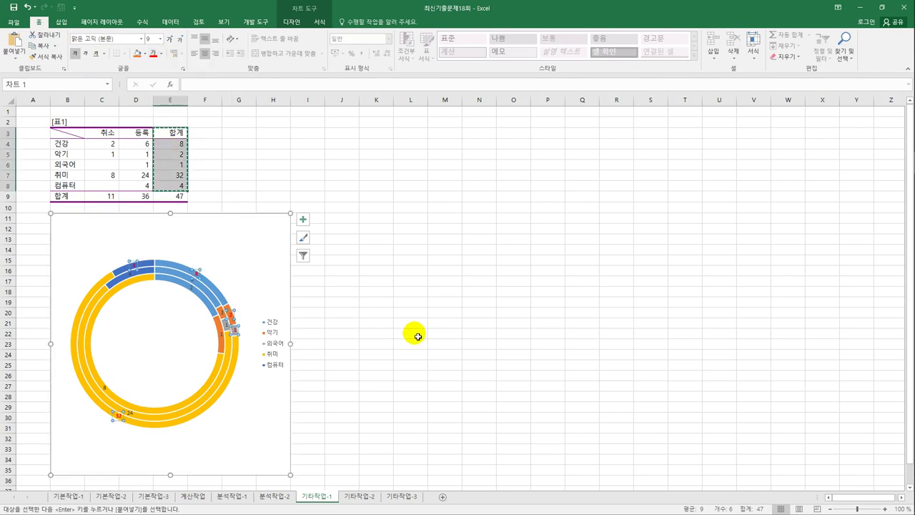
right_click(272, 229)
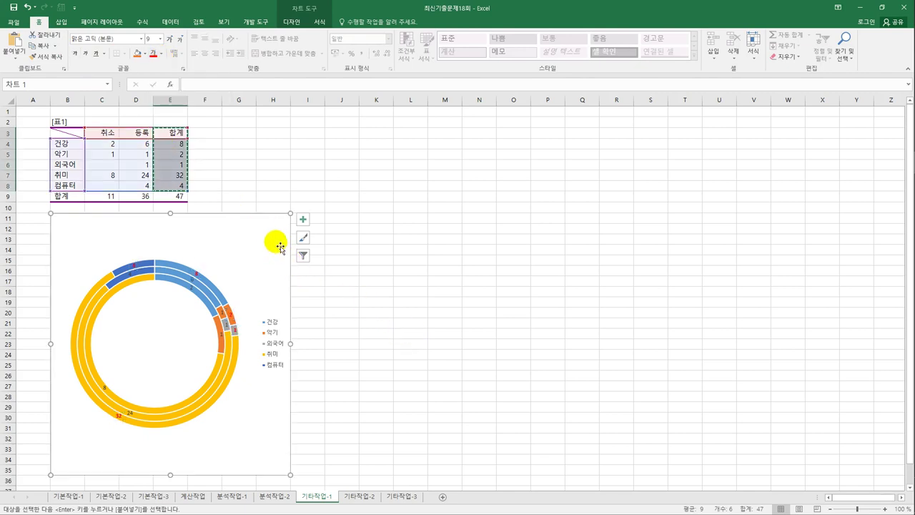
- Set the doughnut series' first slice angle to 15° and doughnut hole size to 20%
left_click(322, 412)
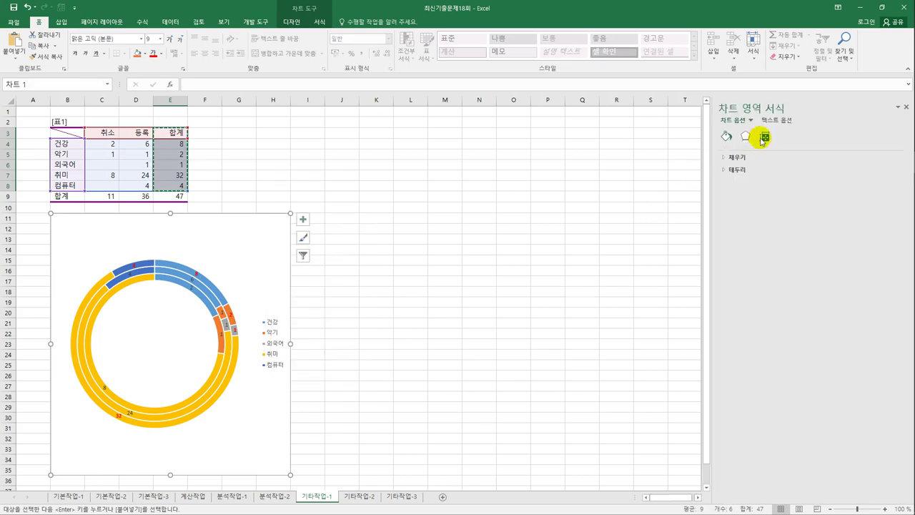
left_click(762, 137)
left_click(746, 138)
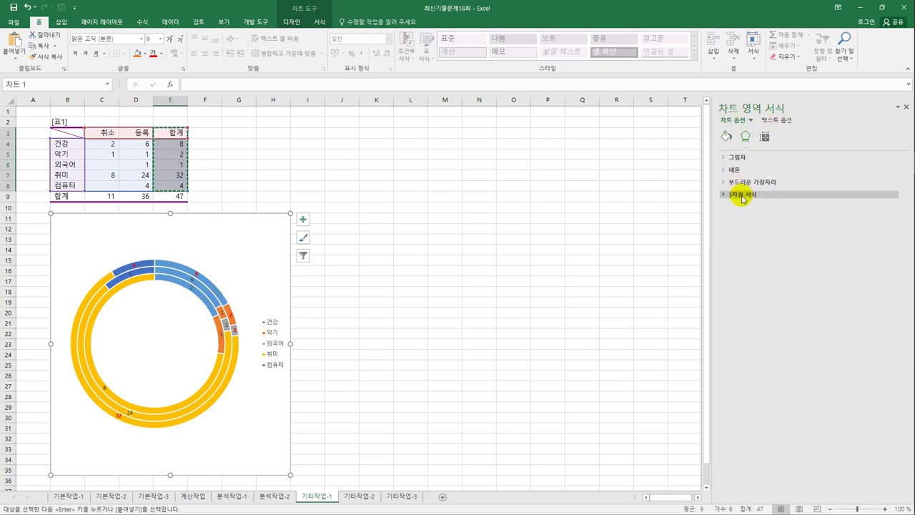
left_click(214, 288)
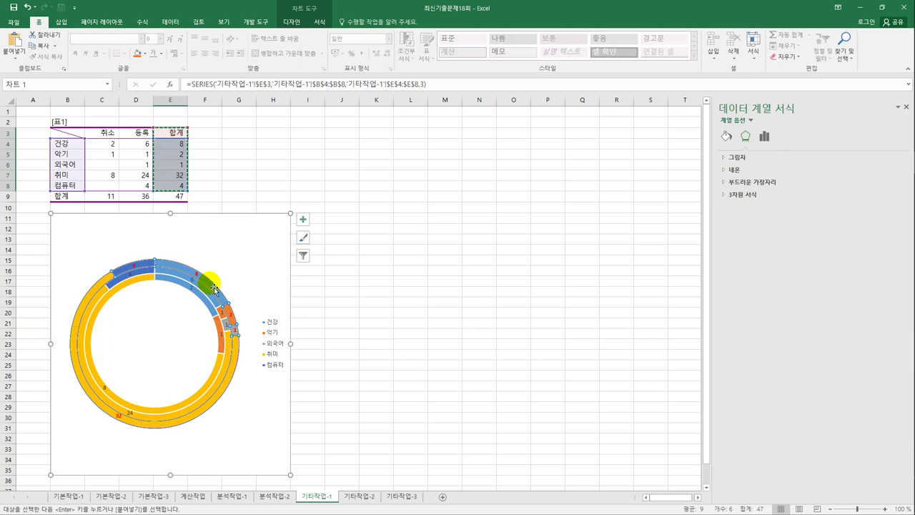
left_click(764, 135)
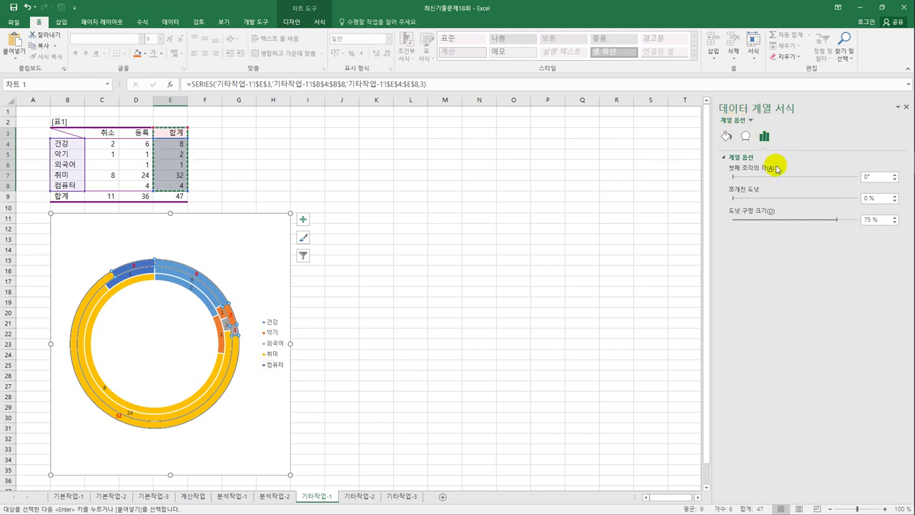
double_click(872, 179)
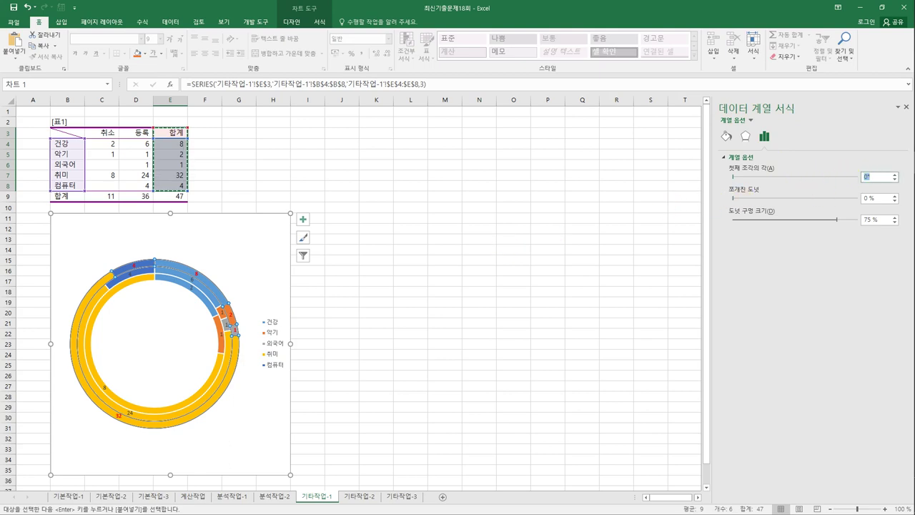
type("15")
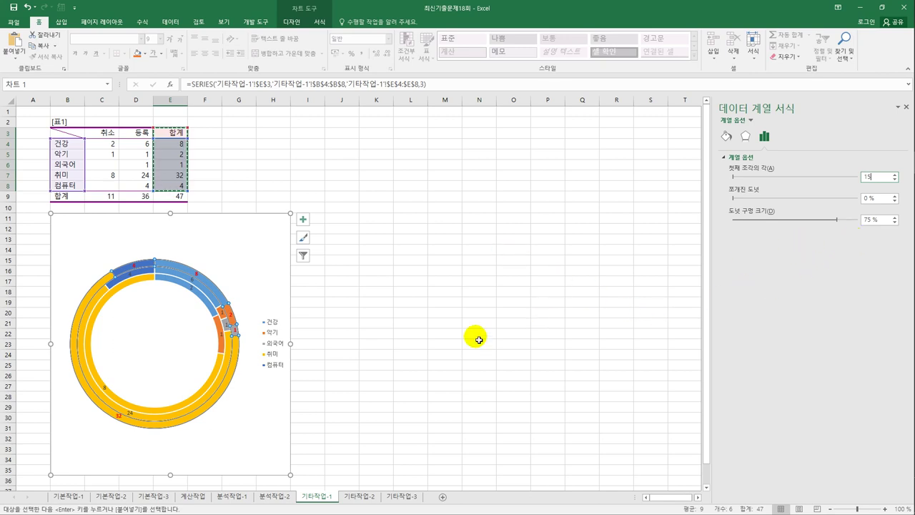
double_click(878, 220)
type("2")
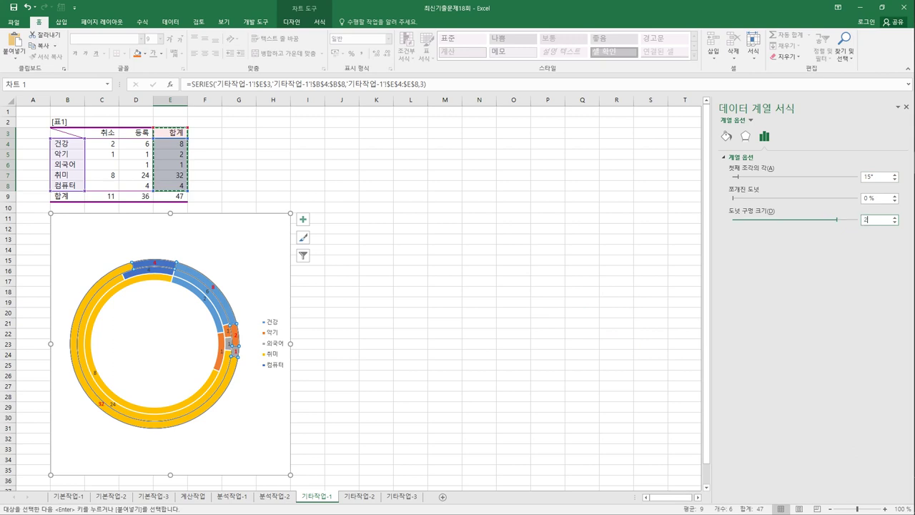
type("0")
left_click(255, 429)
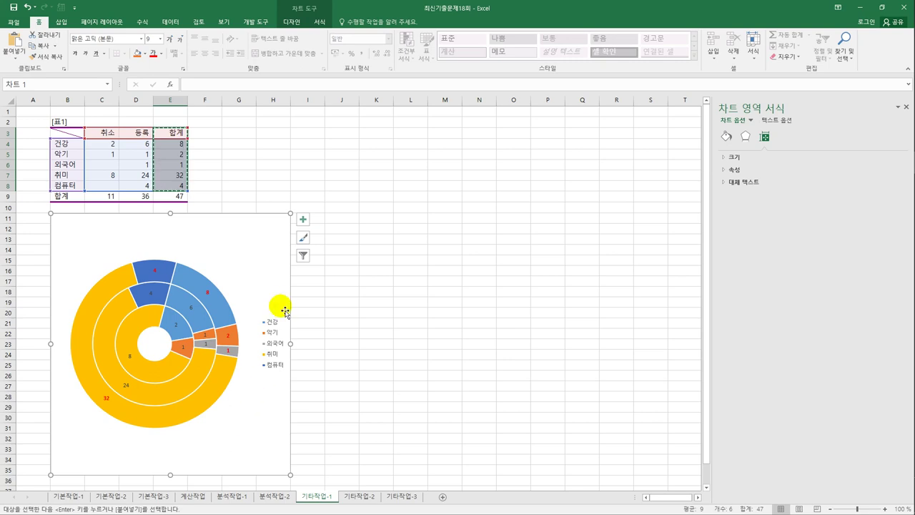
- Turn on the chart title and replace its placeholder text with '분야별 등록 현황'
left_click(303, 219)
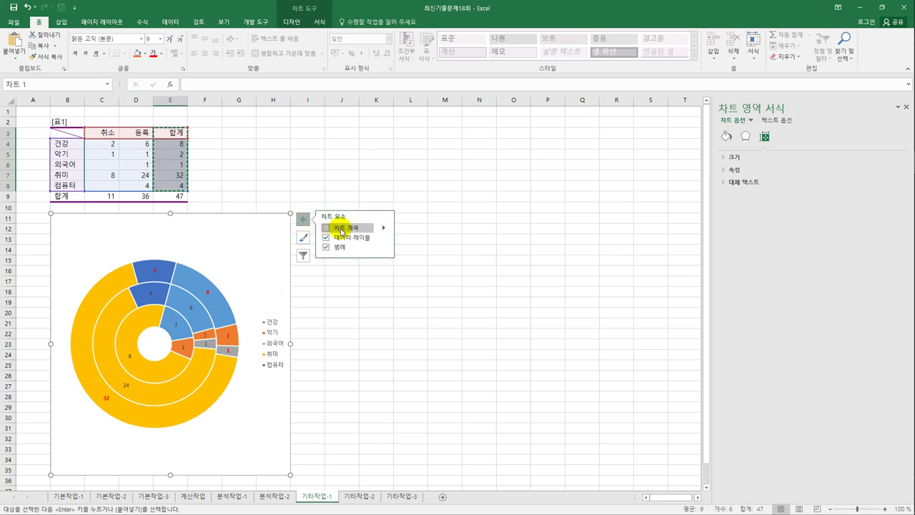
left_click(336, 228)
left_click(172, 225)
left_click_drag(150, 225, 193, 230)
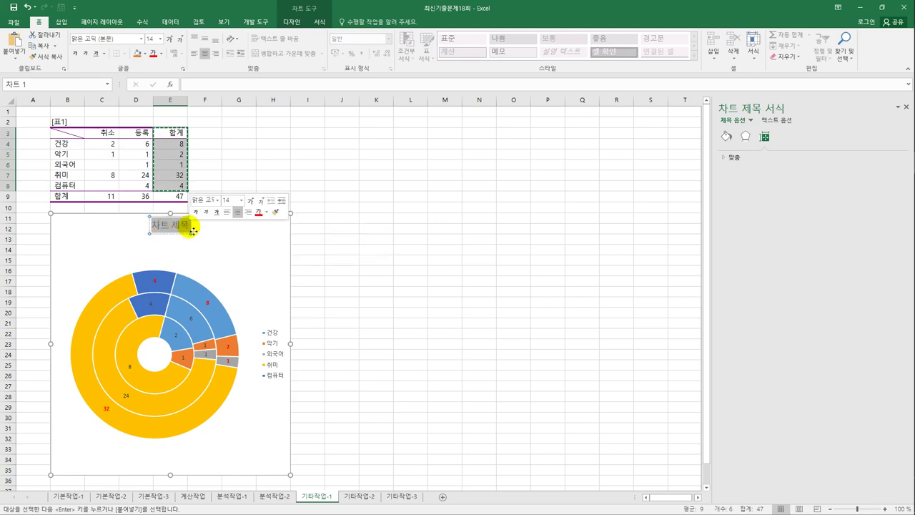
type("ㅂ분야별 등")
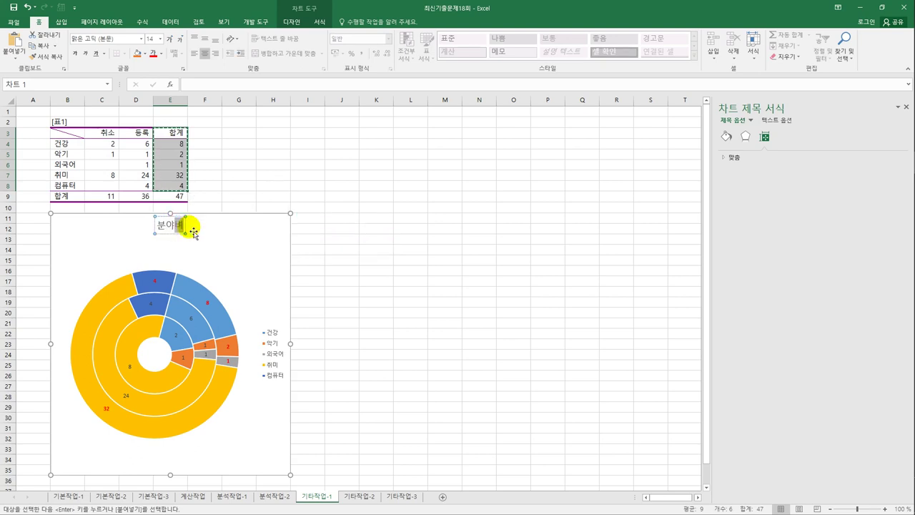
type("록")
key("BackSpace")
key("BackSpace")
key("BackSpace")
key("BackSpace")
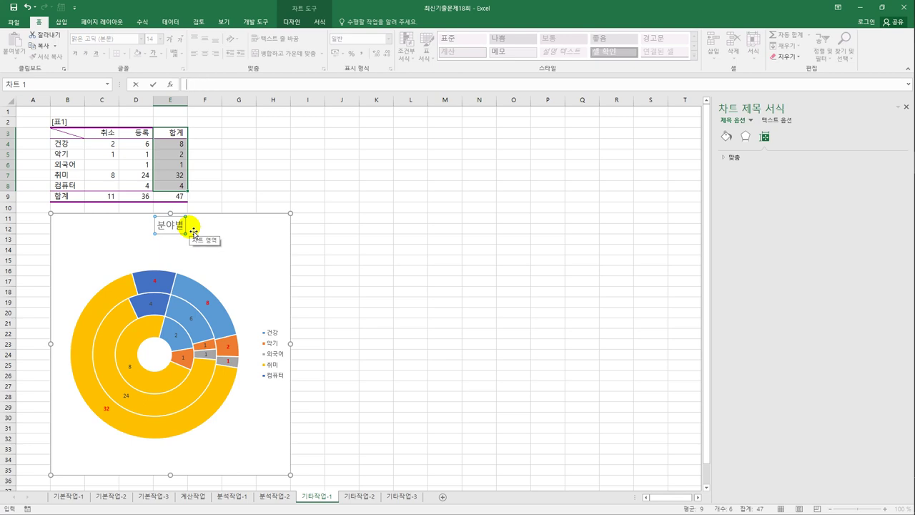
type("분야별 등록 ㅎ현황")
key("Return")
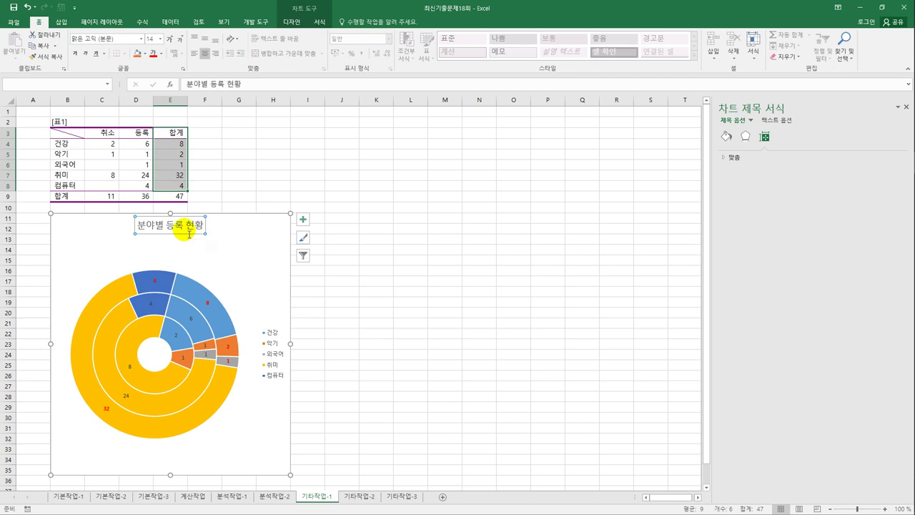
left_click(158, 39)
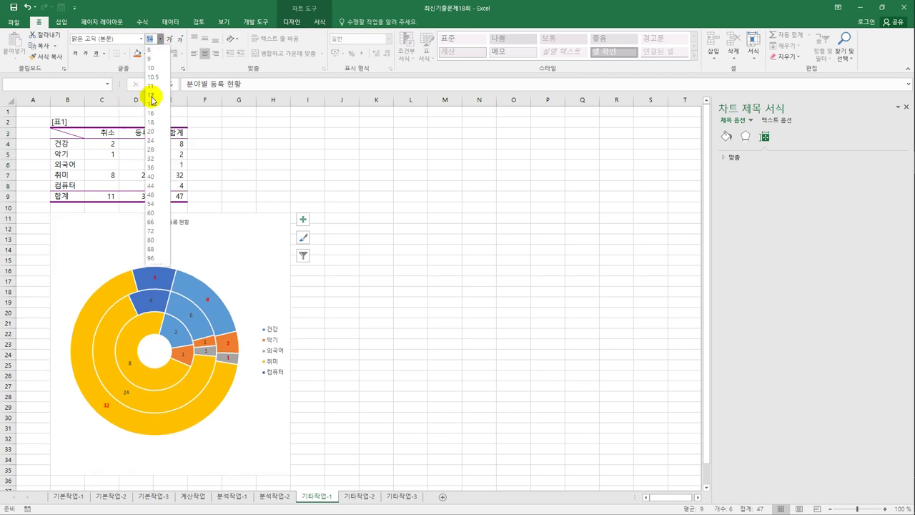
- Keep the title at 14 pt and give it an outer offset shadow
left_click(151, 105)
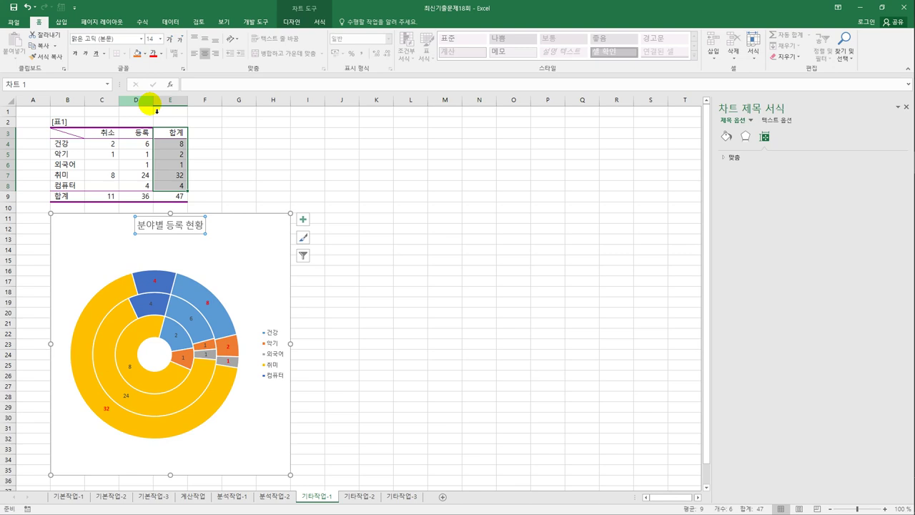
left_click(745, 135)
left_click(746, 156)
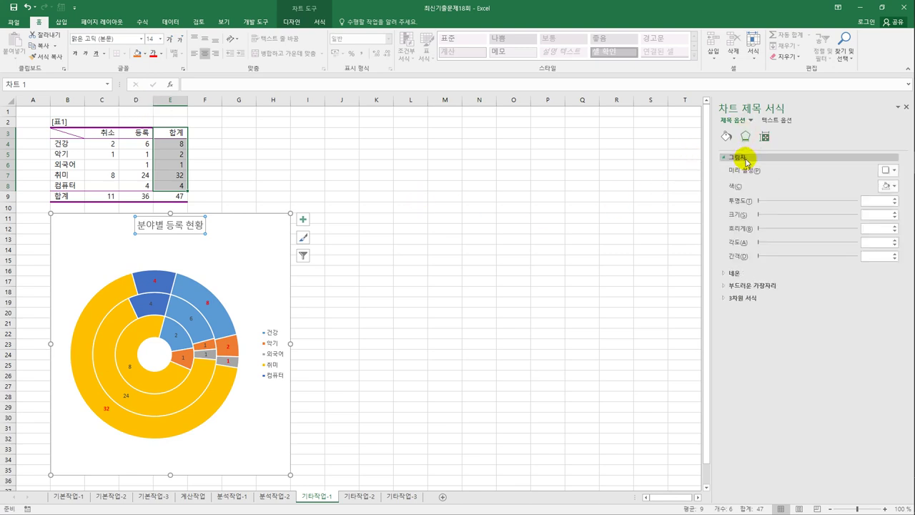
left_click(890, 171)
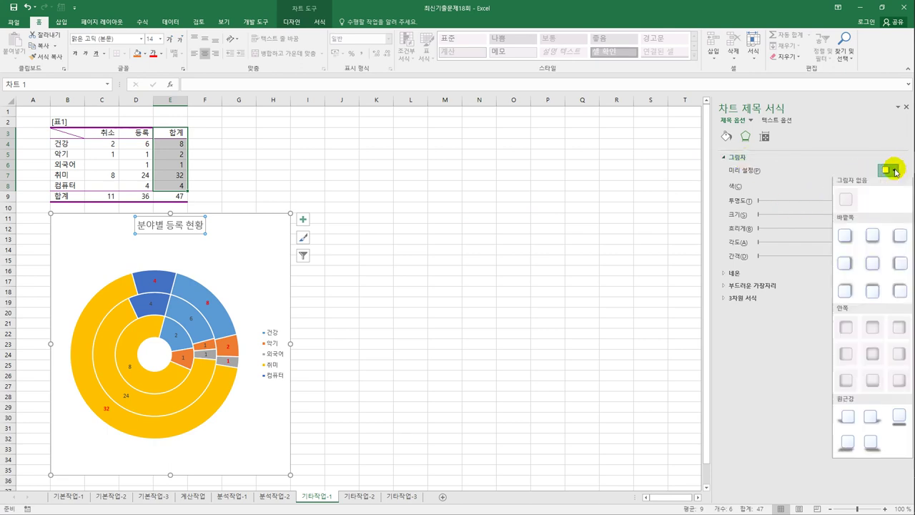
left_click(840, 240)
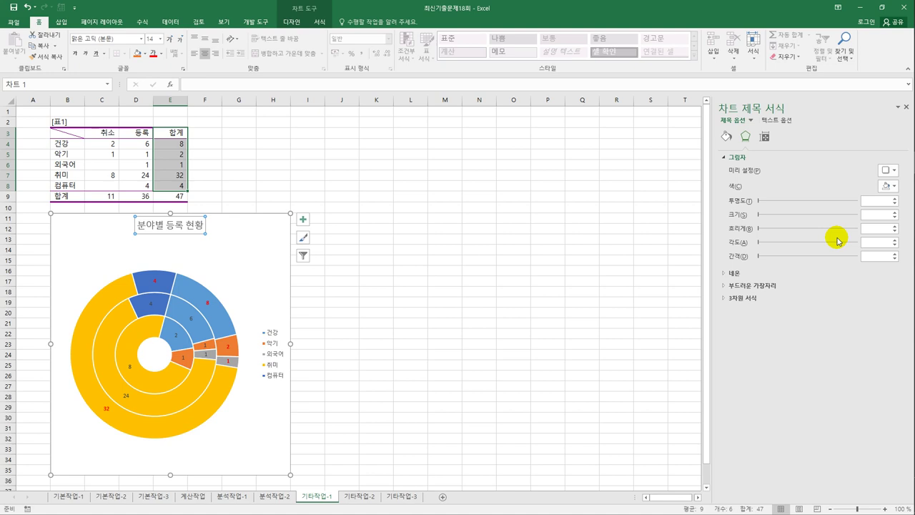
- Give the chart title a white solid fill and a solid border line
left_click(727, 137)
left_click(733, 158)
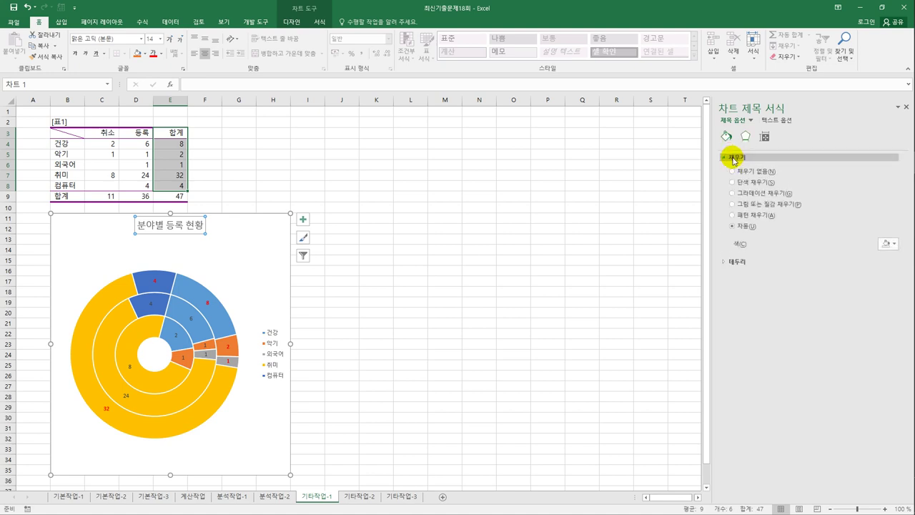
left_click(732, 183)
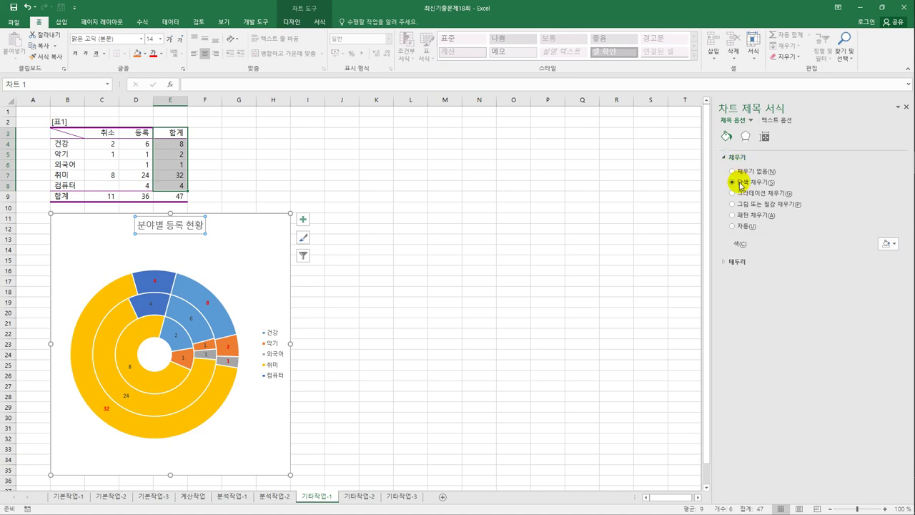
left_click(889, 244)
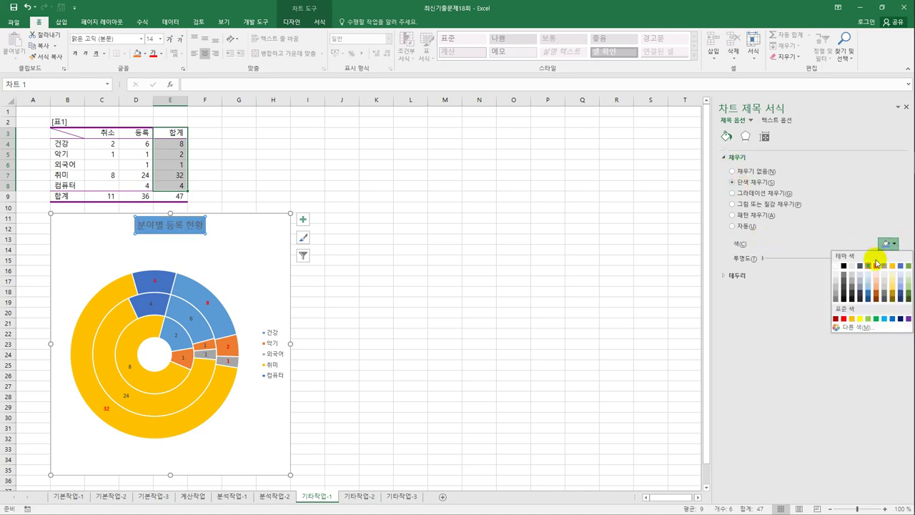
left_click(835, 265)
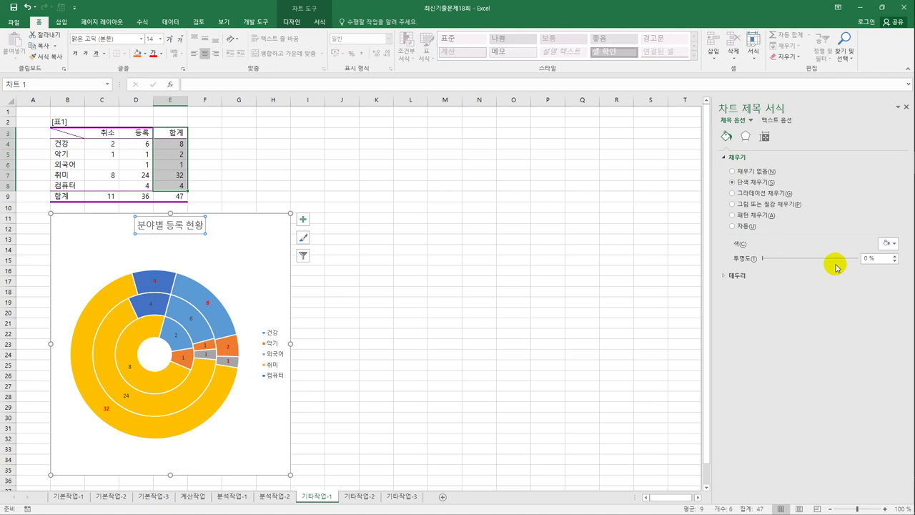
left_click(737, 275)
left_click(739, 300)
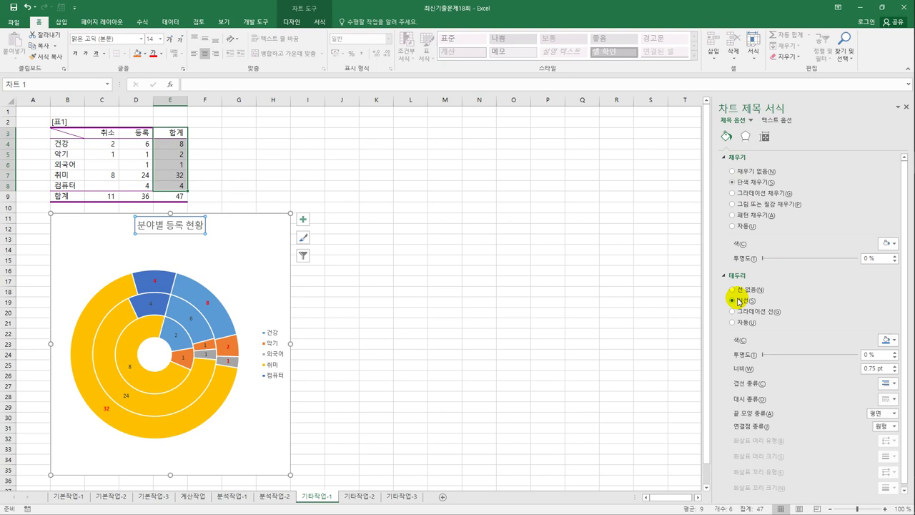
left_click(465, 312)
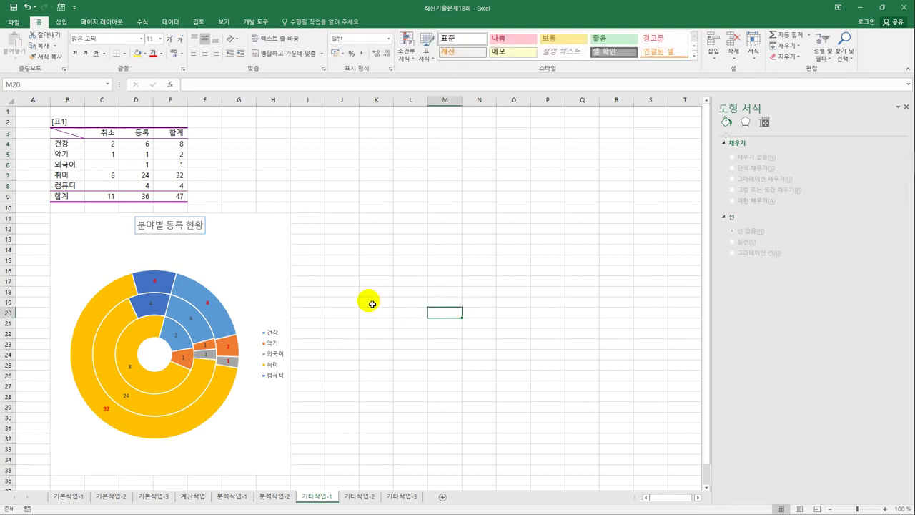
- Reapply the outer offset shadow preset to the chart title
left_click(188, 239)
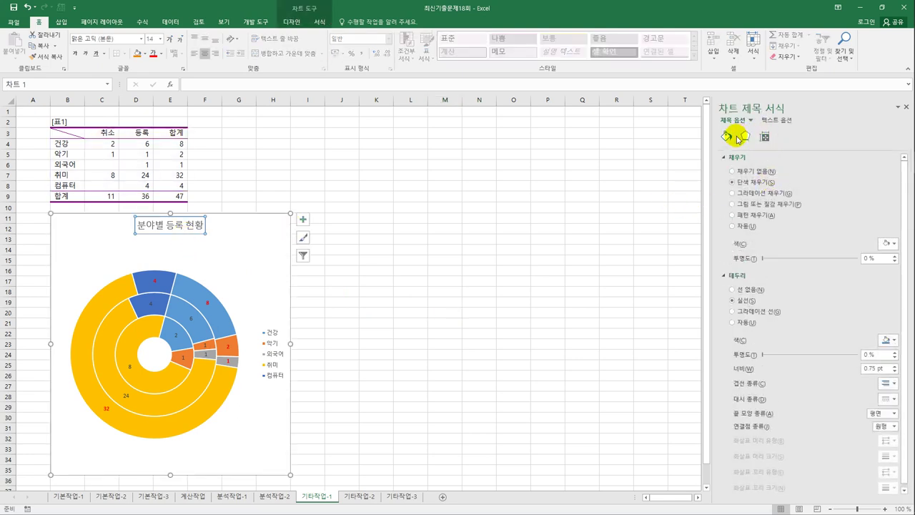
left_click(744, 136)
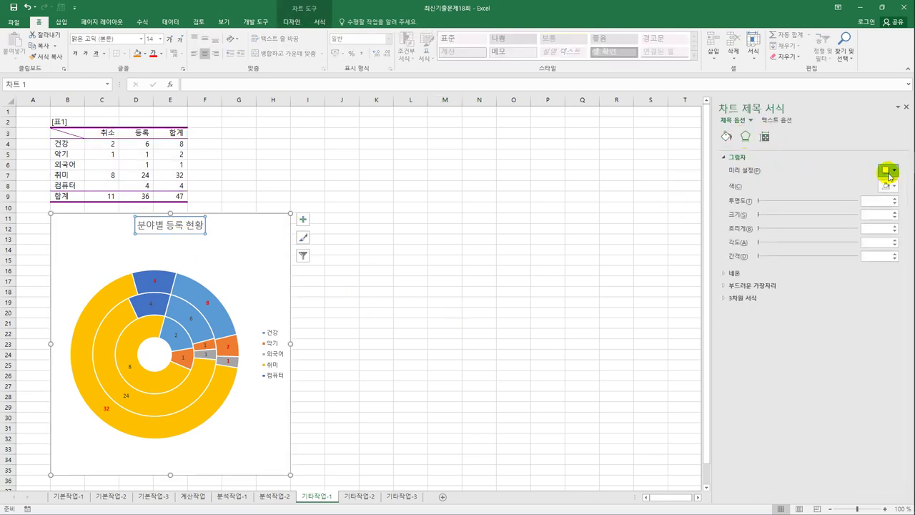
left_click(887, 170)
left_click(844, 240)
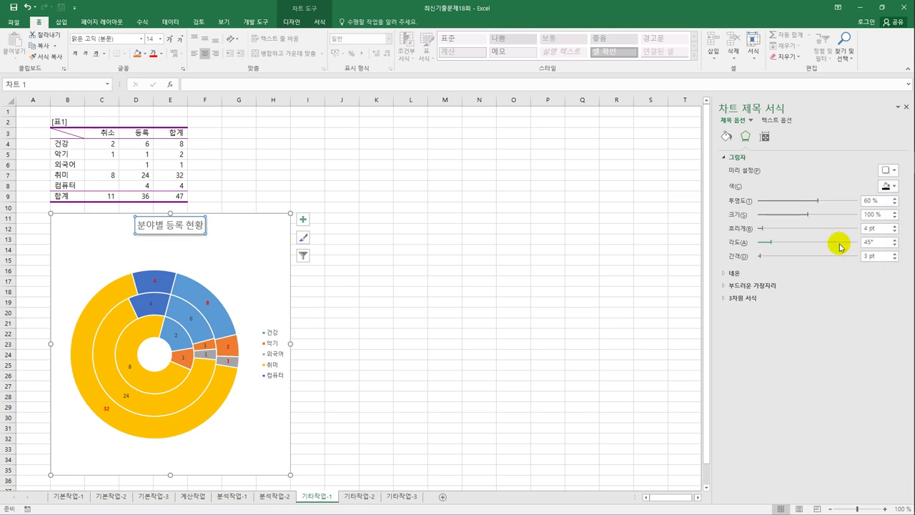
left_click(441, 301)
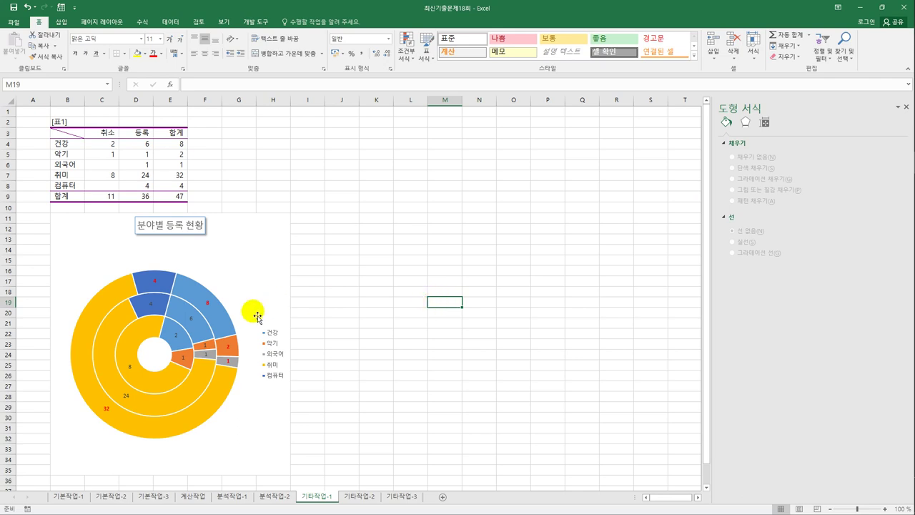
- Move the chart legend to the bottom of the chart
left_click(231, 286)
left_click(304, 225)
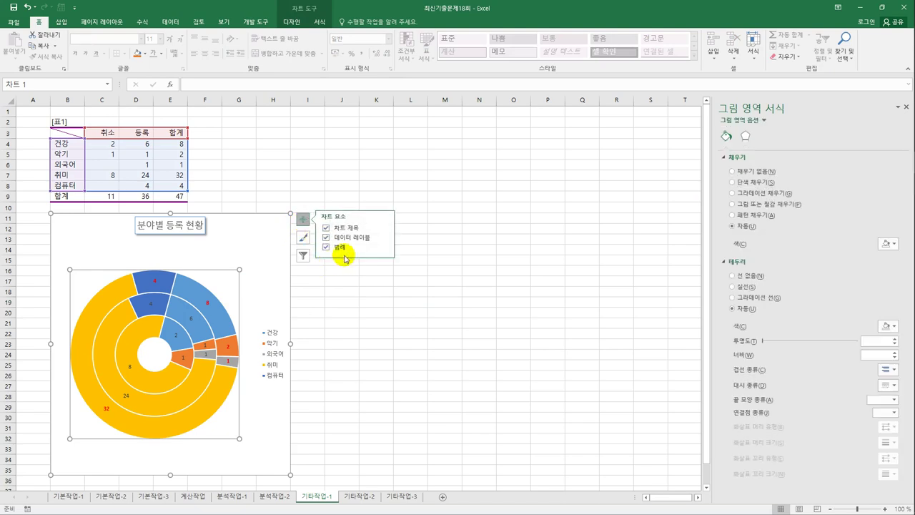
left_click(386, 249)
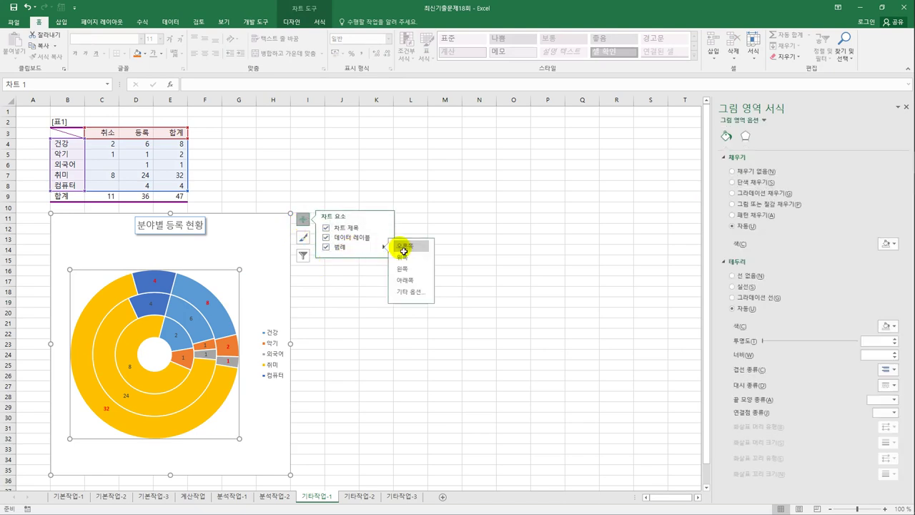
left_click(425, 279)
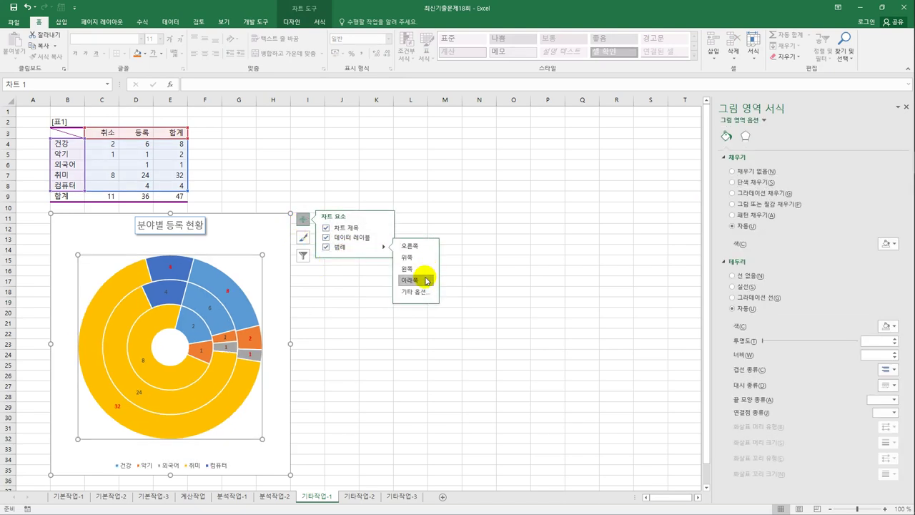
- Give the chart area rounded corners and the first outer shadow preset
left_click(283, 249)
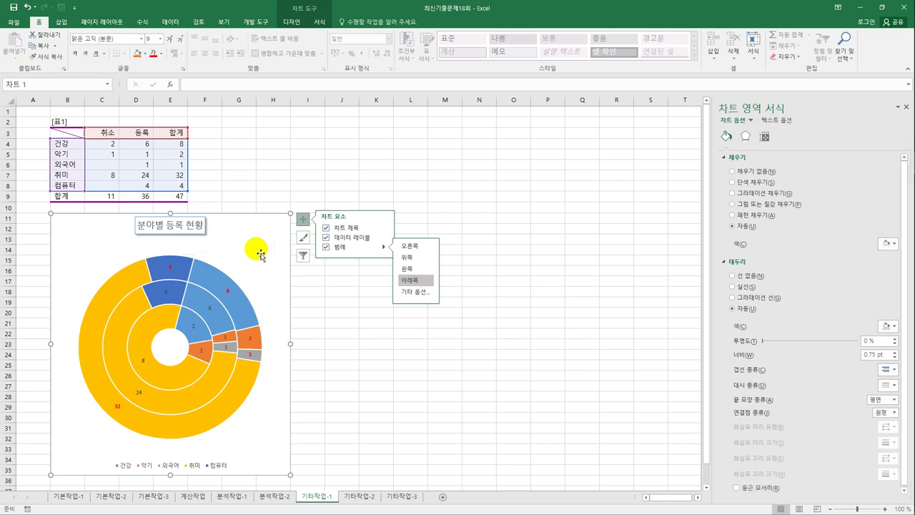
left_click(736, 487)
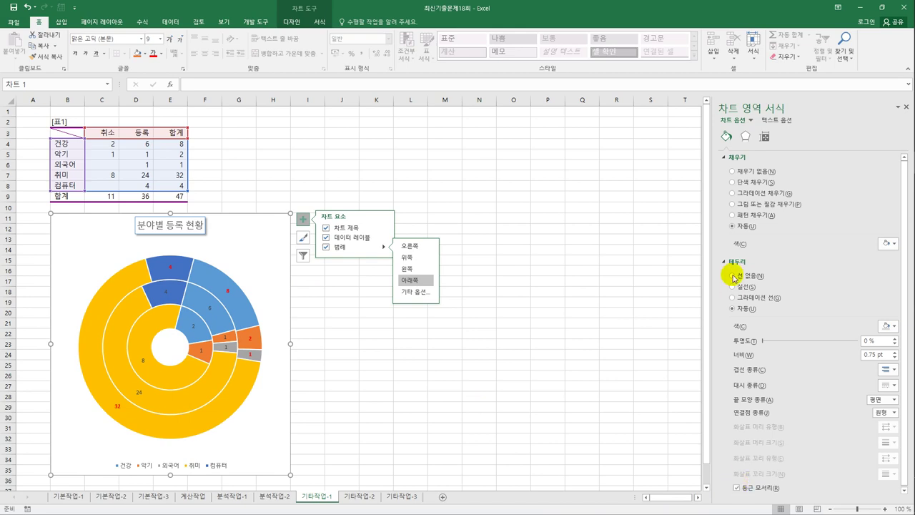
left_click(745, 136)
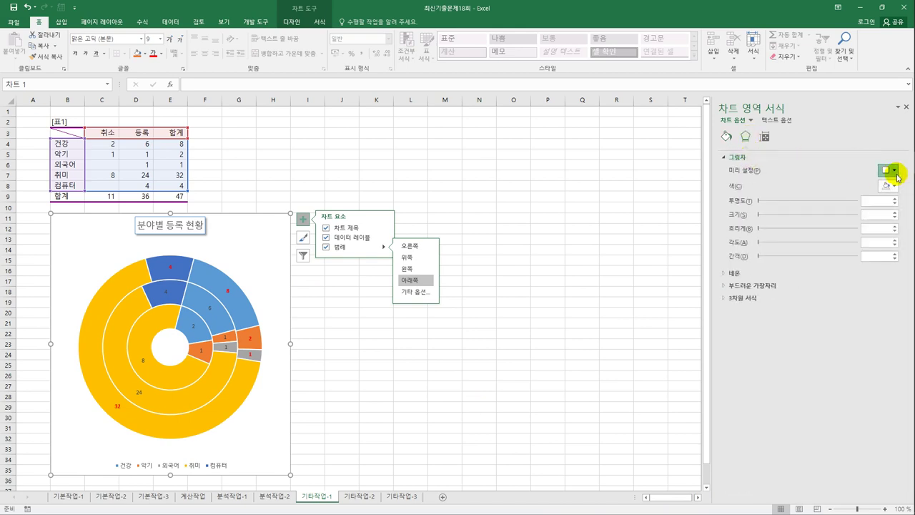
left_click(894, 170)
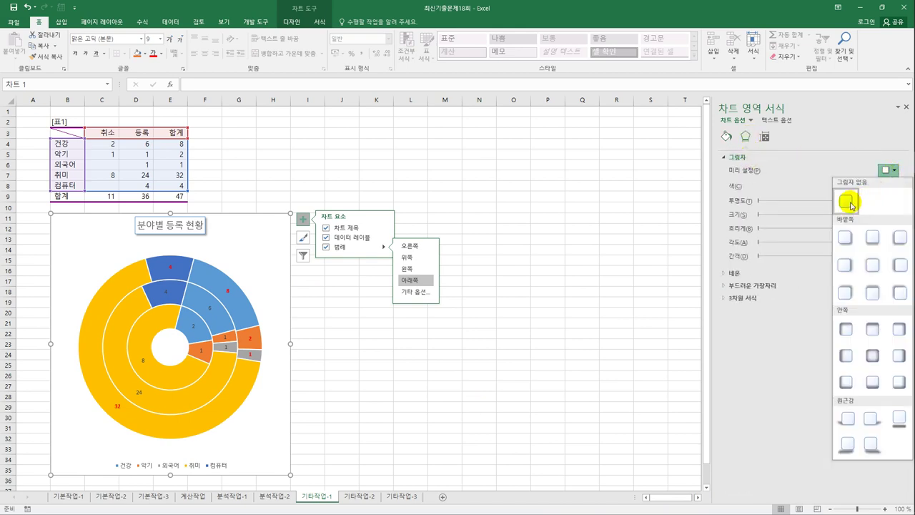
left_click(842, 236)
left_click(516, 343)
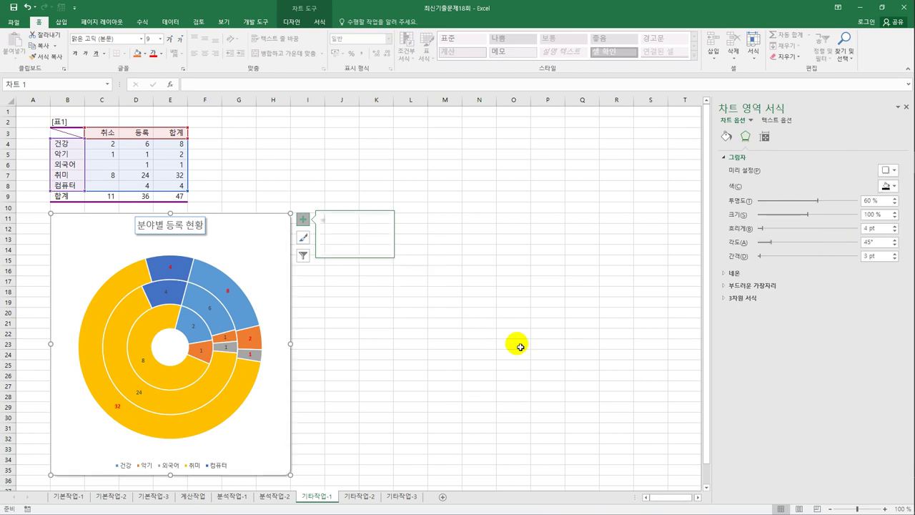
- Deselect the finished chart and move to the 기타작업-2 sheet
left_click(367, 429)
scroll(369, 431, "down", 2)
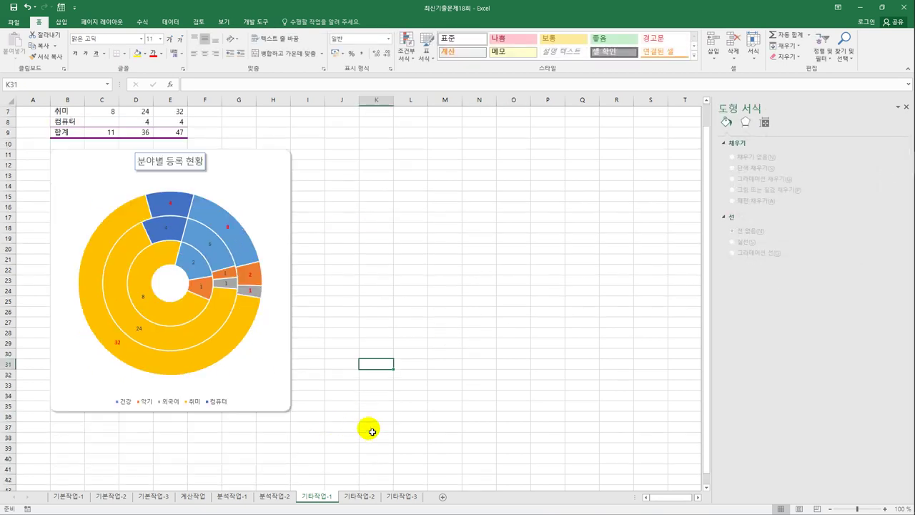
scroll(372, 432, "down", 1)
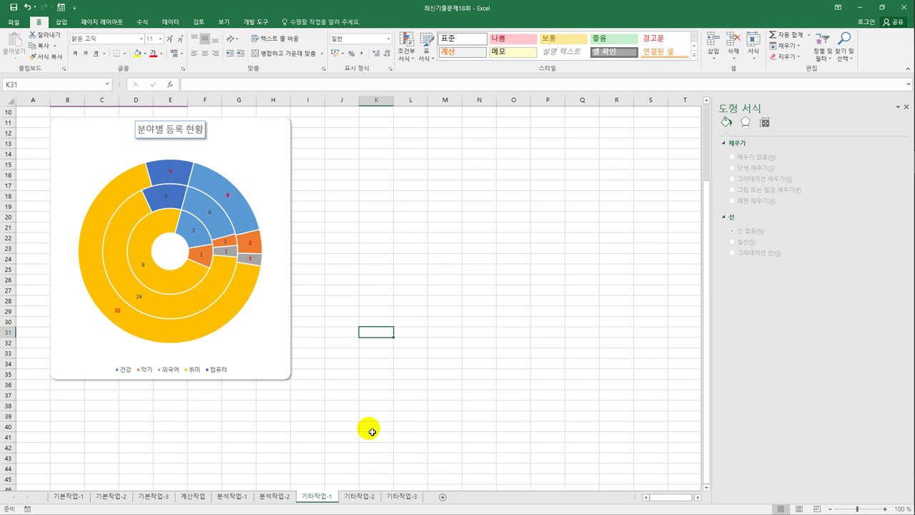
left_click(354, 495)
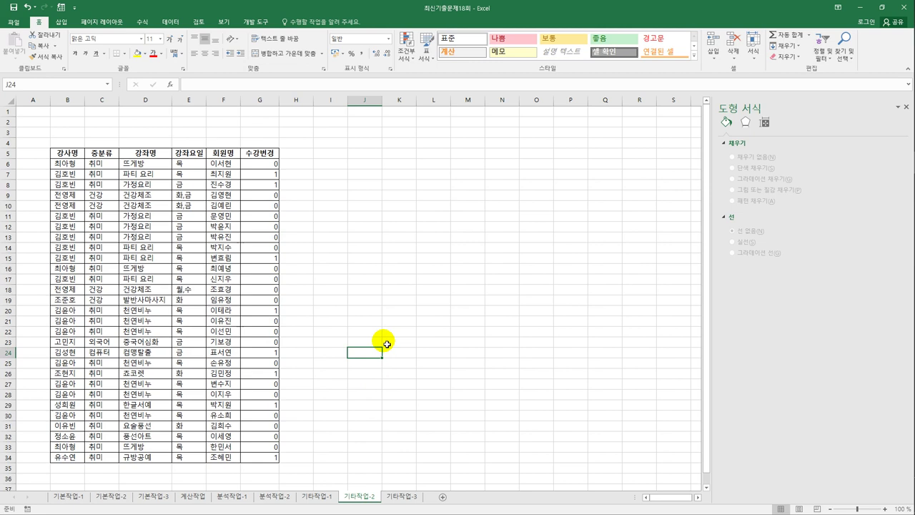
- Start recording a macro named 서식적용 from cell J13
left_click(358, 238)
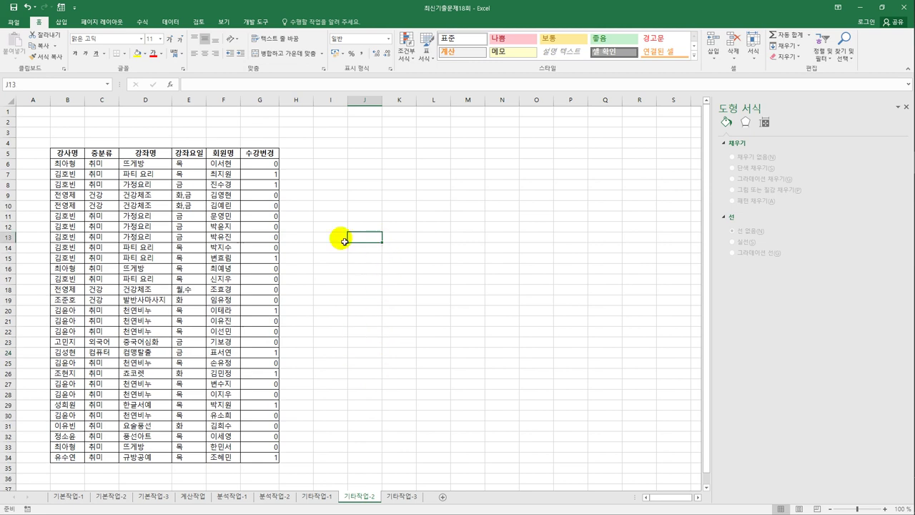
left_click(263, 20)
left_click(66, 34)
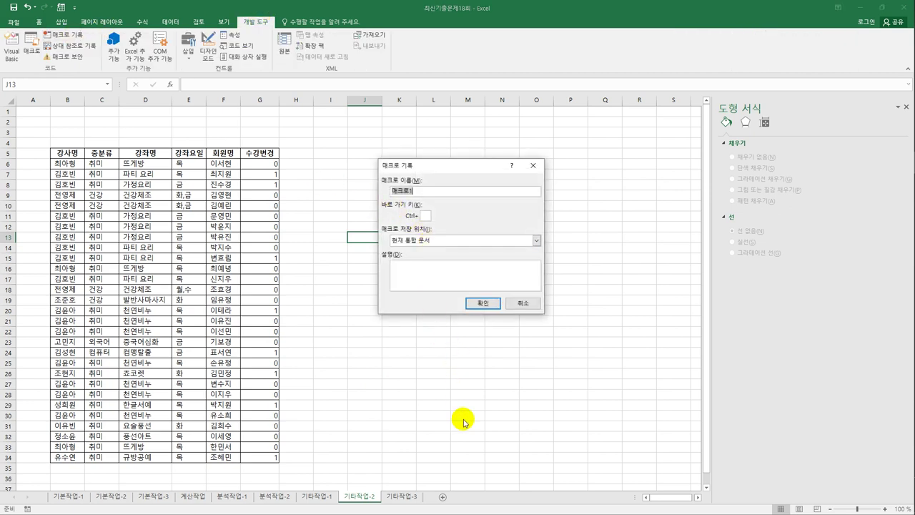
type("서식적용")
left_click(477, 305)
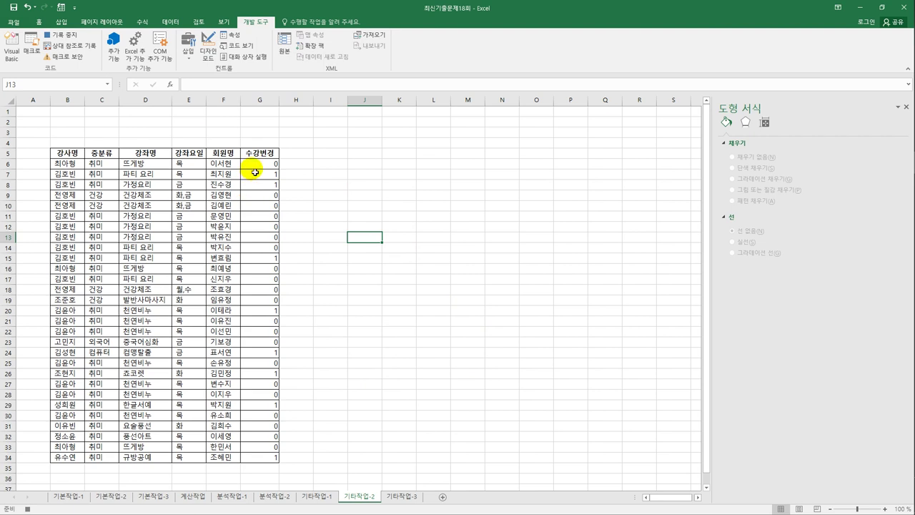
- Apply the custom format [=1]"O";[=0]"X" to the 수강변경 cells G6:G34
left_click_drag(255, 167, 264, 459)
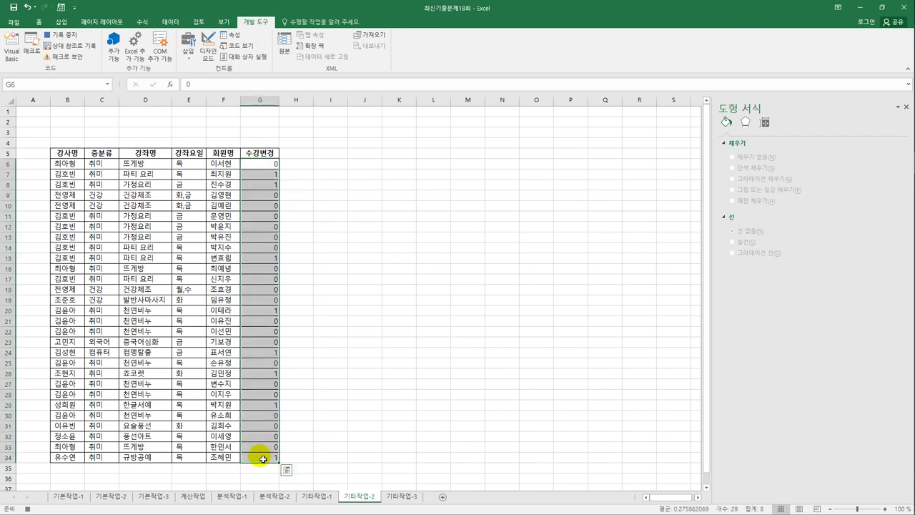
right_click(271, 274)
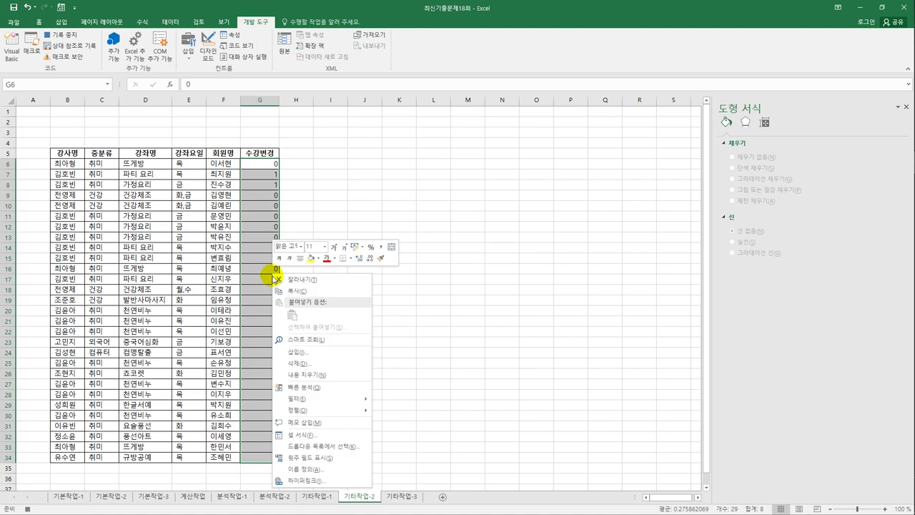
left_click(317, 436)
left_click_drag(295, 266, 453, 123)
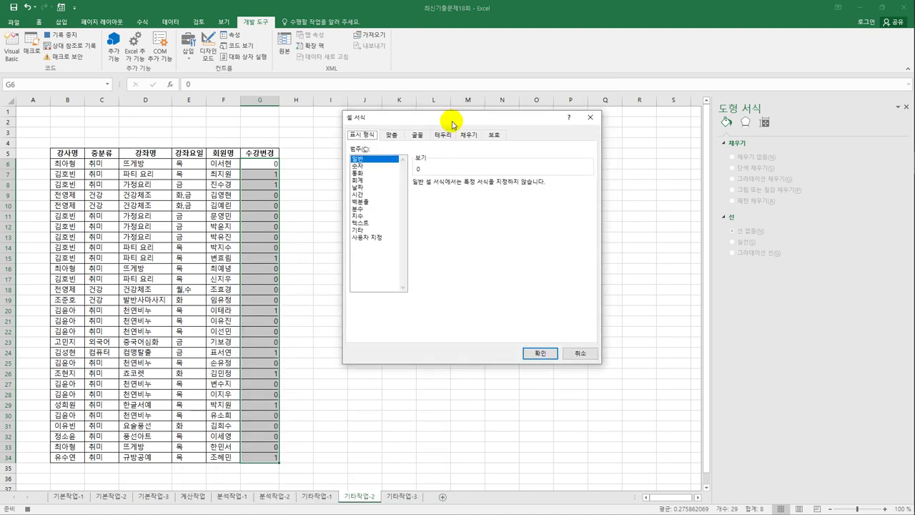
left_click(374, 236)
left_click_drag(447, 193, 413, 192)
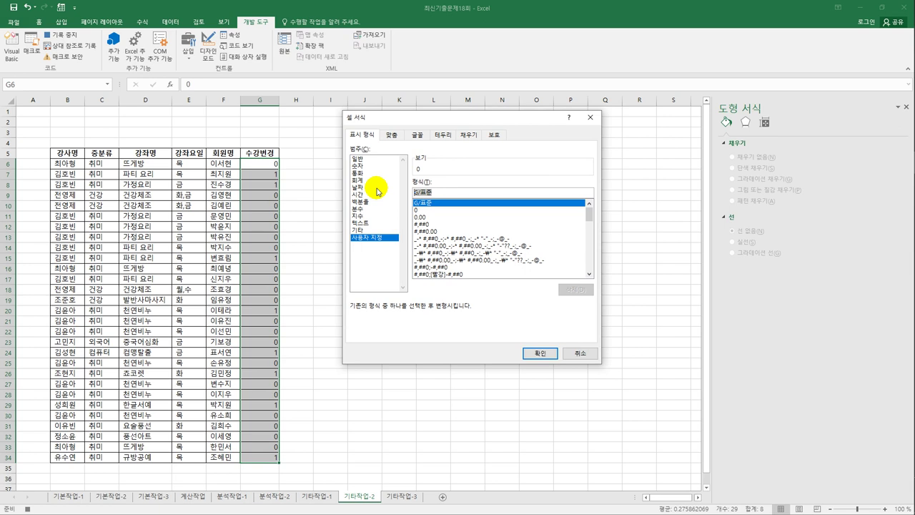
type("[=")
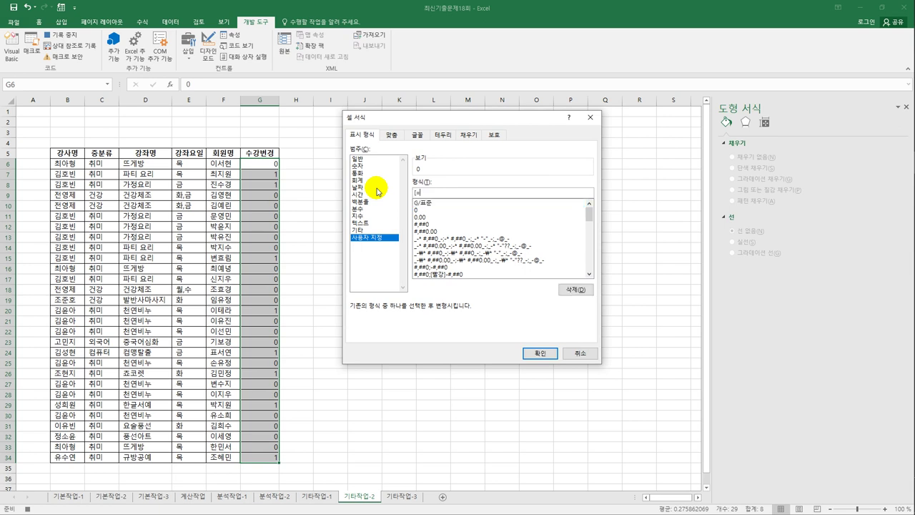
type("1]")
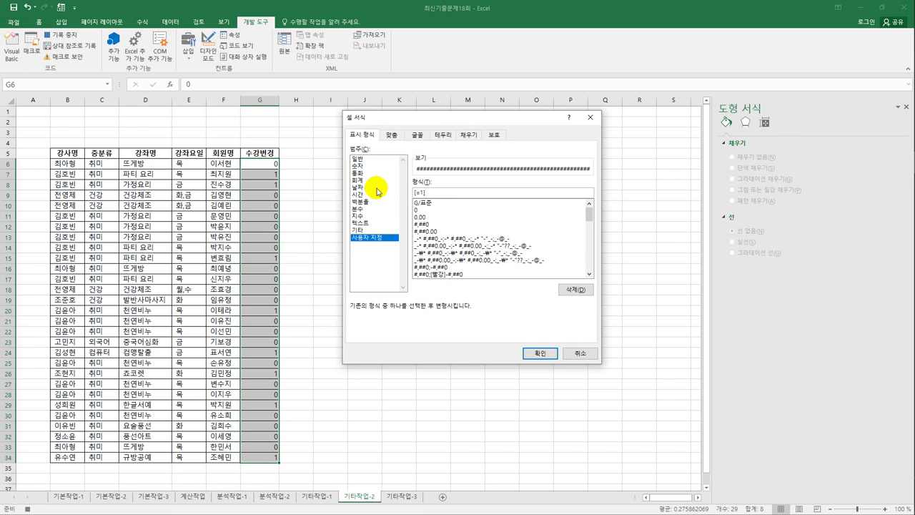
type("\"")
type("d")
key("BackSpace")
type("ㅇ")
type("\"")
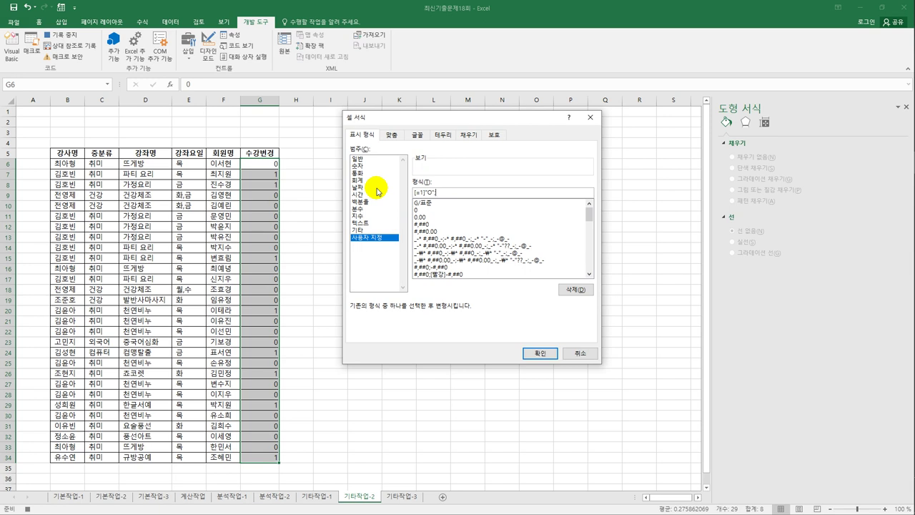
type(";[=0]\"X")
left_click(533, 355)
left_click(266, 458)
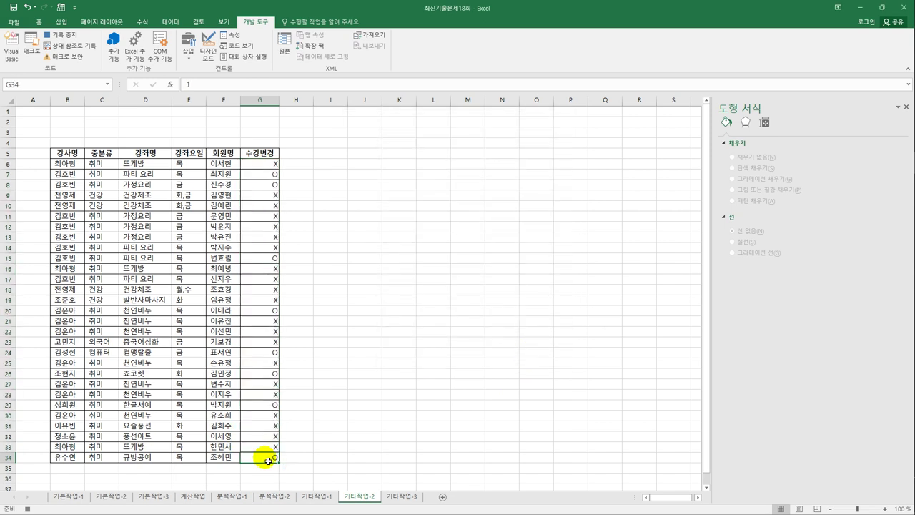
- Stop the macro recording and draw a Form Controls button over B2:C3
left_click(58, 35)
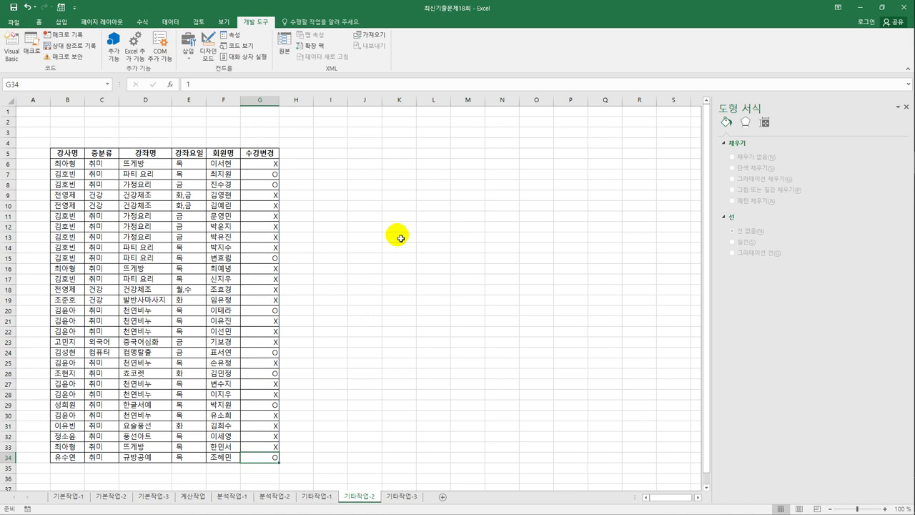
left_click(399, 237)
left_click(188, 54)
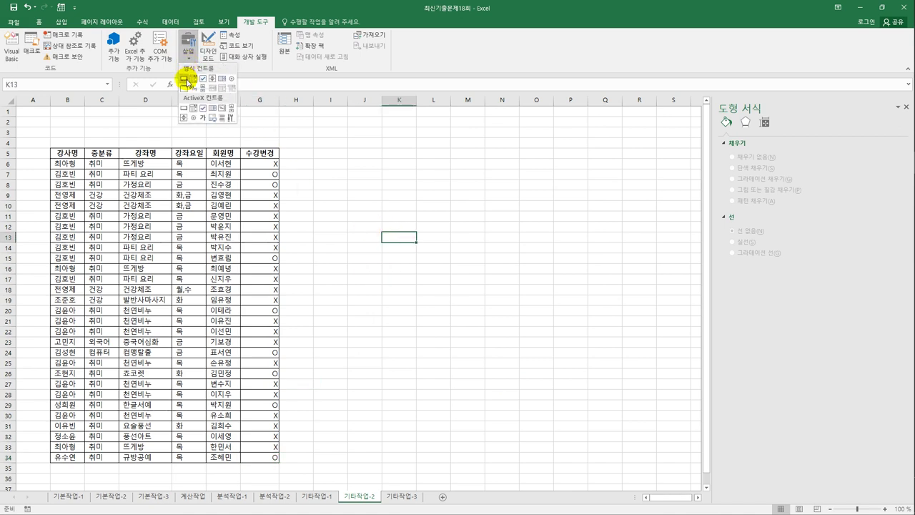
left_click(184, 79)
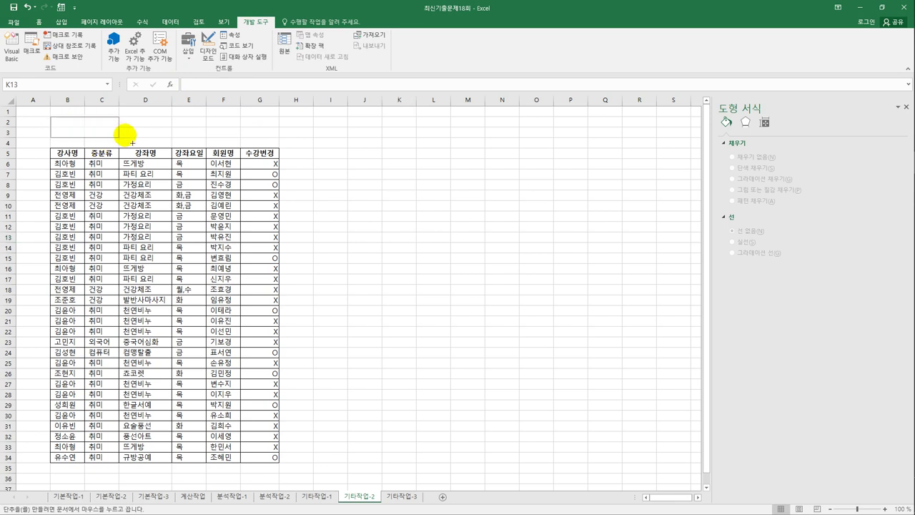
left_click_drag(124, 133, 127, 133)
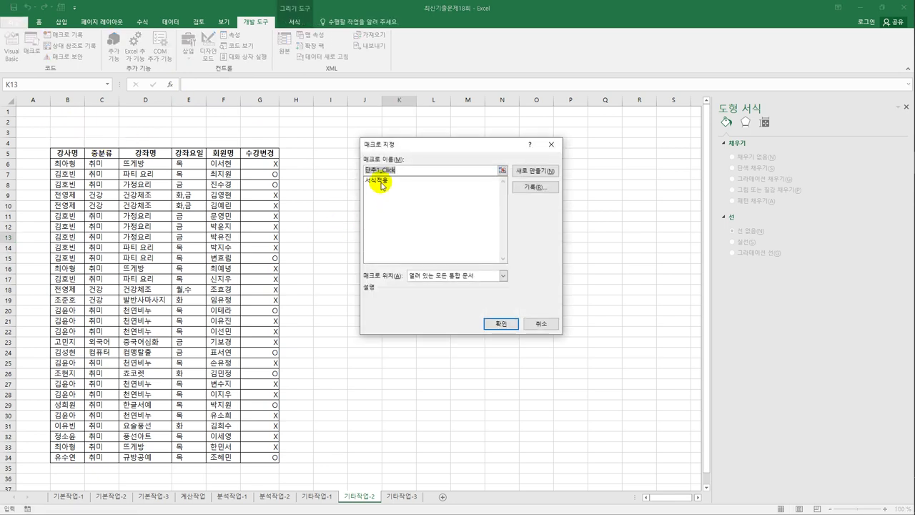
- Assign the 서식적용 macro to the new button and label it 서식적용
left_click(382, 183)
left_click(504, 323)
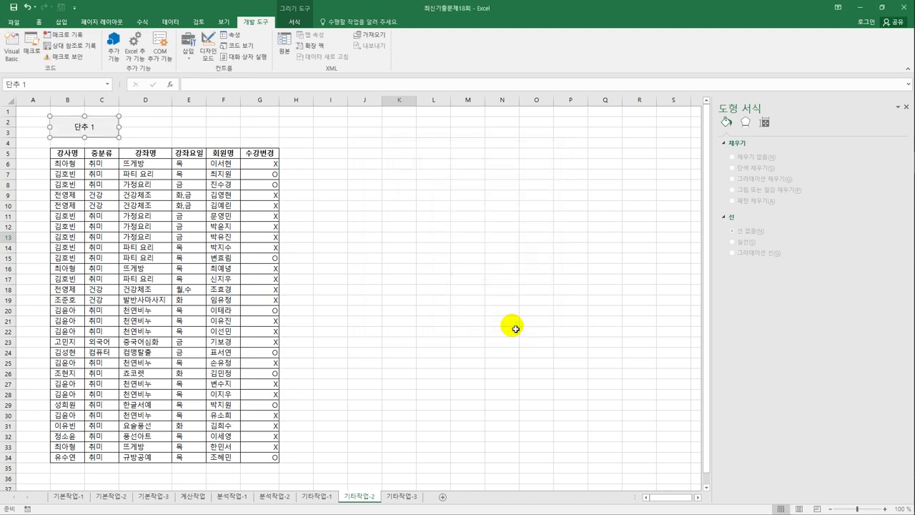
type("ㅁ")
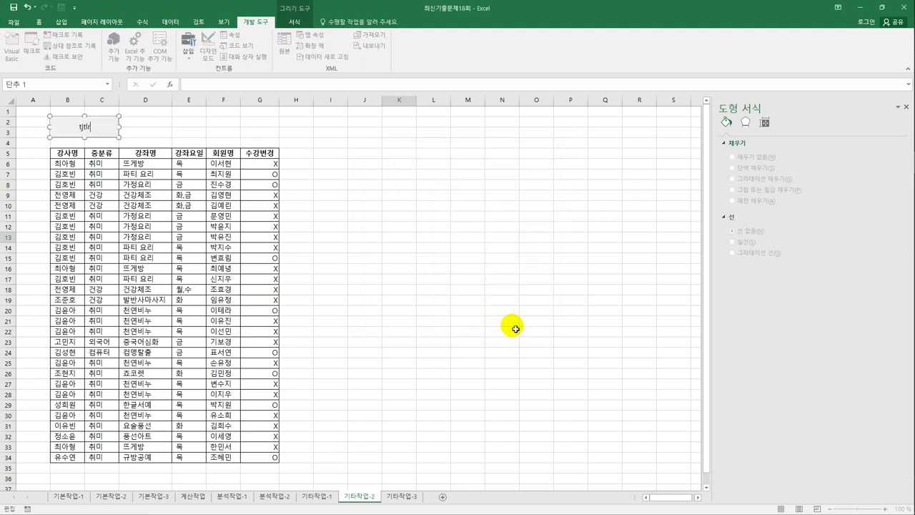
key("BackSpace")
type("서식적용")
left_click(500, 269)
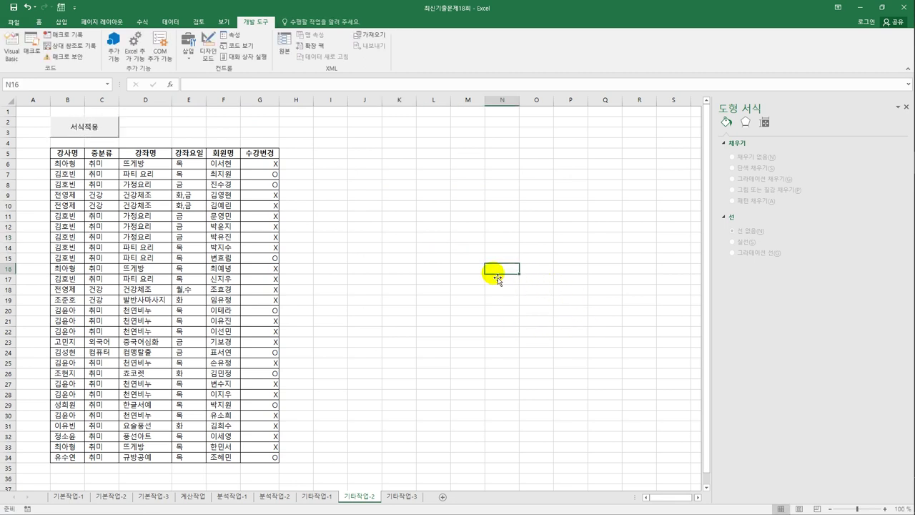
- Start recording a new macro named 서식해제
left_click(352, 188)
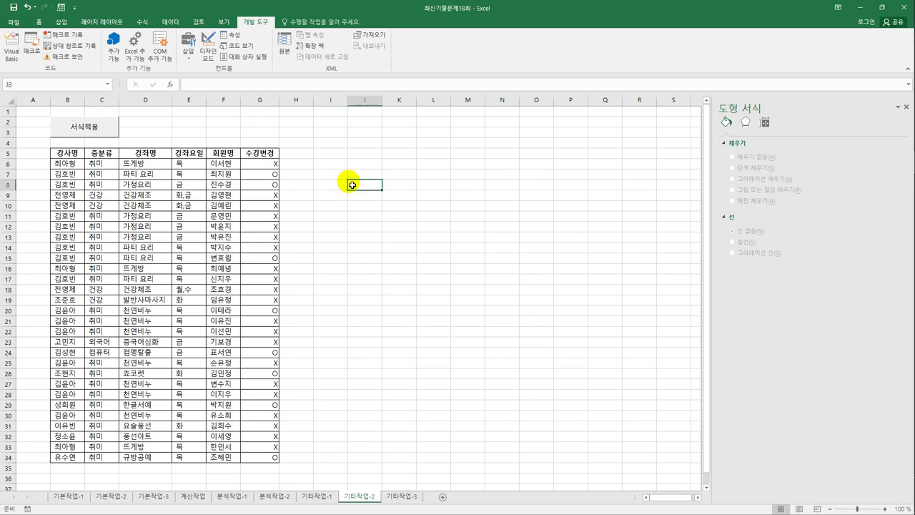
left_click(72, 41)
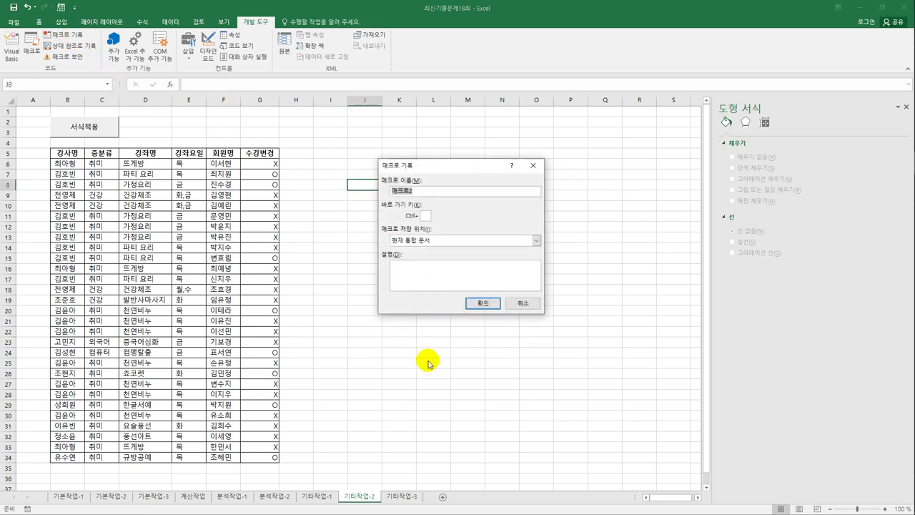
type("서식해제")
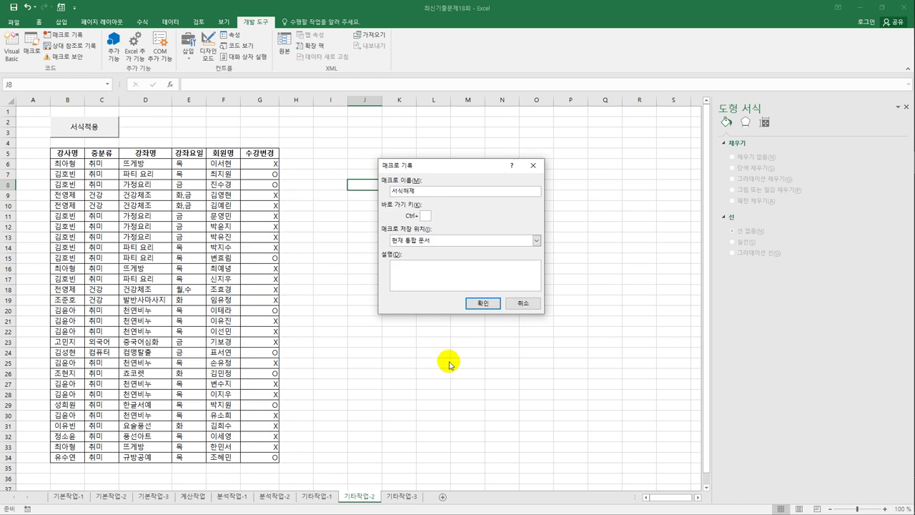
left_click(473, 303)
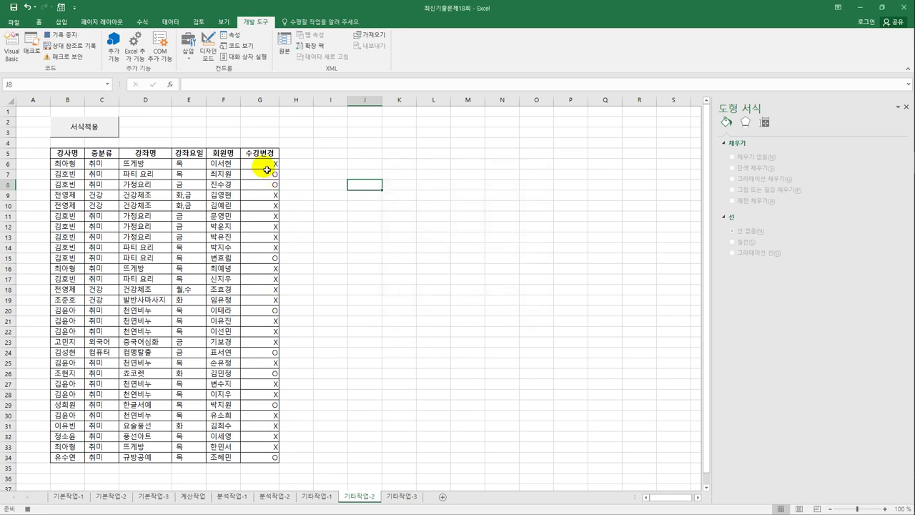
- Set the 수강변경 values in column G to General format, then stop recording
left_click_drag(264, 165, 250, 464)
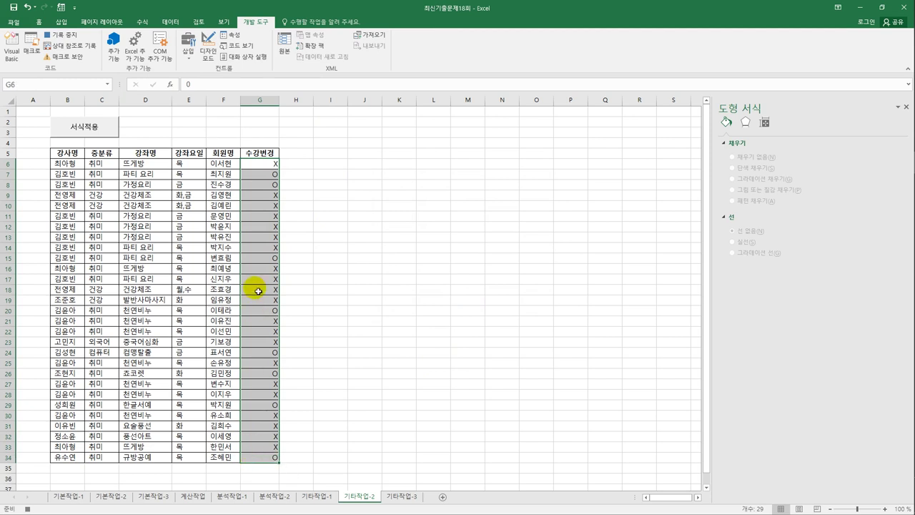
right_click(266, 230)
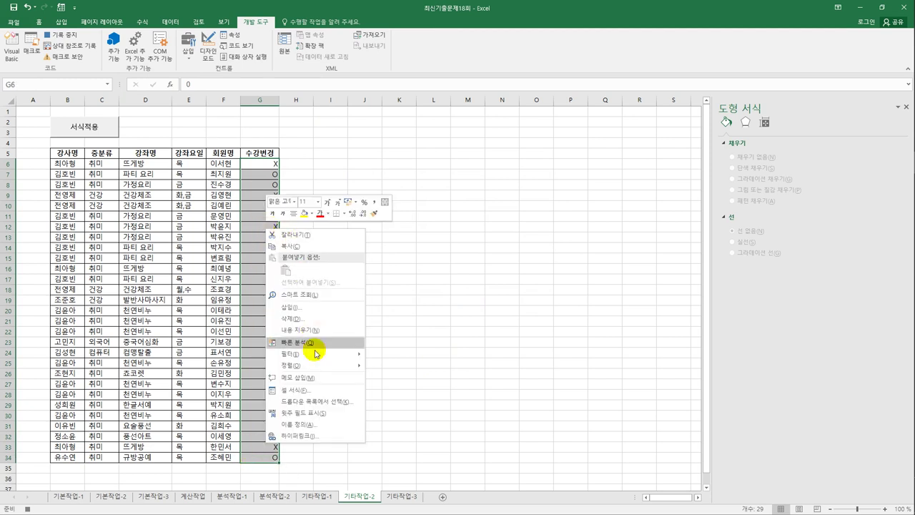
left_click(317, 390)
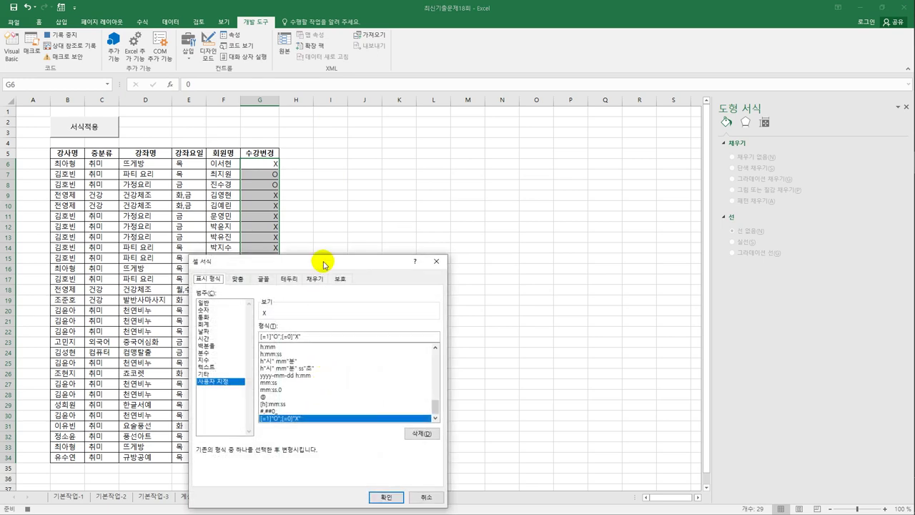
left_click_drag(326, 261, 437, 154)
left_click(321, 193)
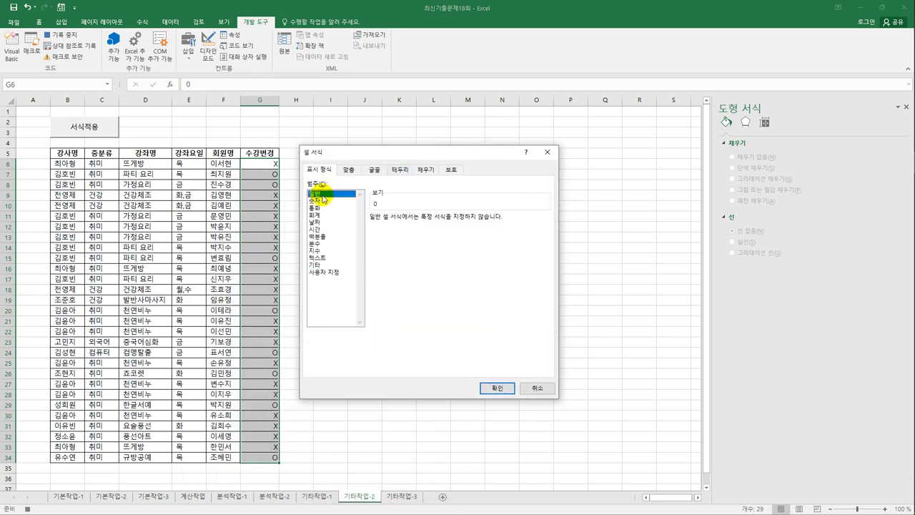
left_click(486, 388)
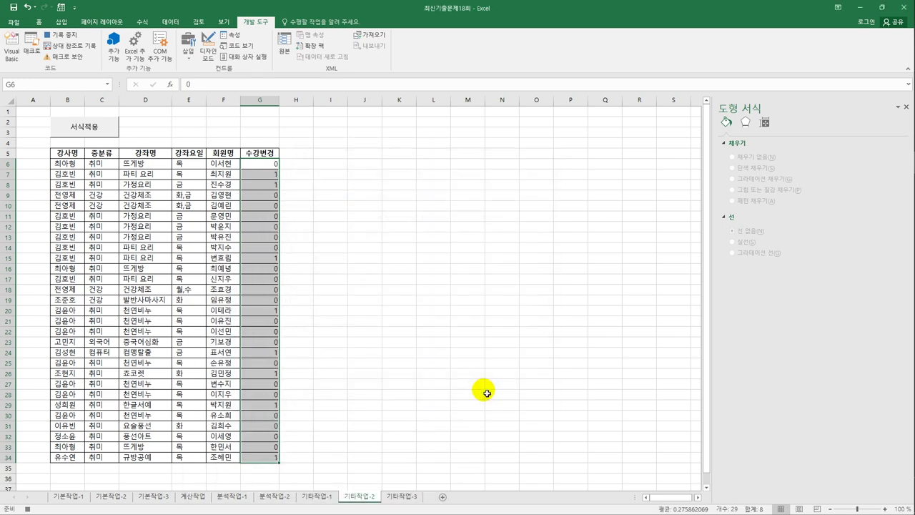
left_click(271, 456)
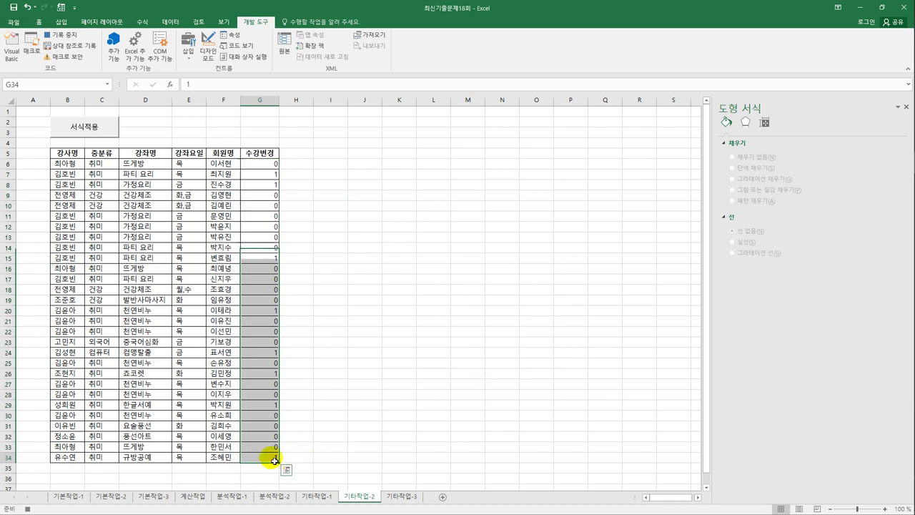
left_click(68, 36)
- Draw a button over E2:F3, assign it the 서식해제 macro and caption it 서식해제
left_click(385, 278)
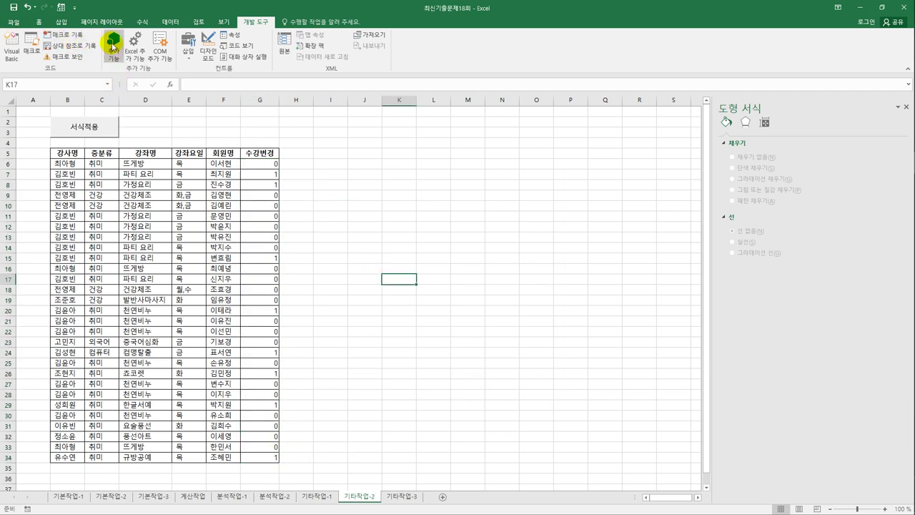
left_click(180, 55)
left_click(182, 76)
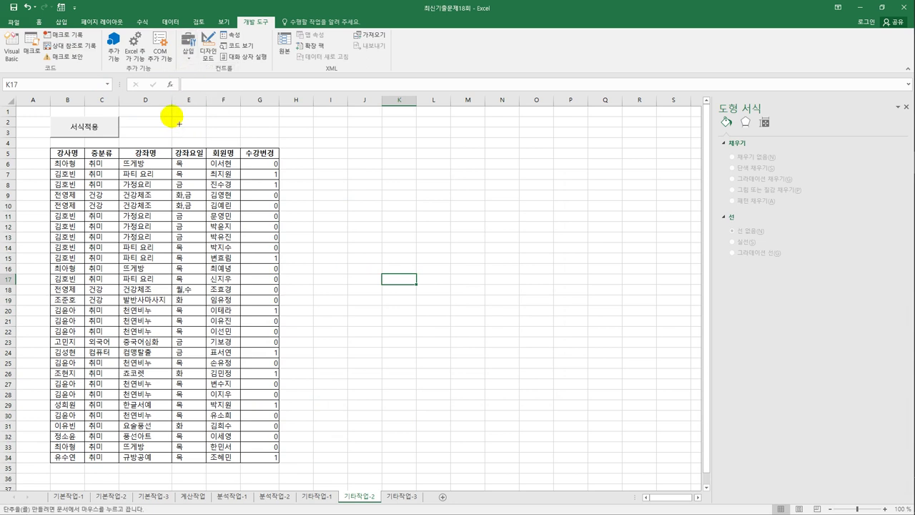
left_click_drag(172, 116, 236, 143)
left_click(394, 187)
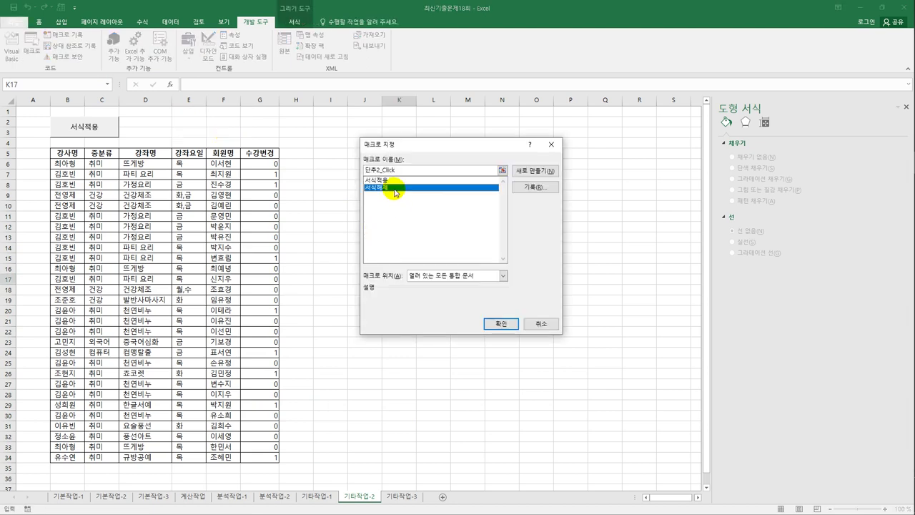
left_click(502, 324)
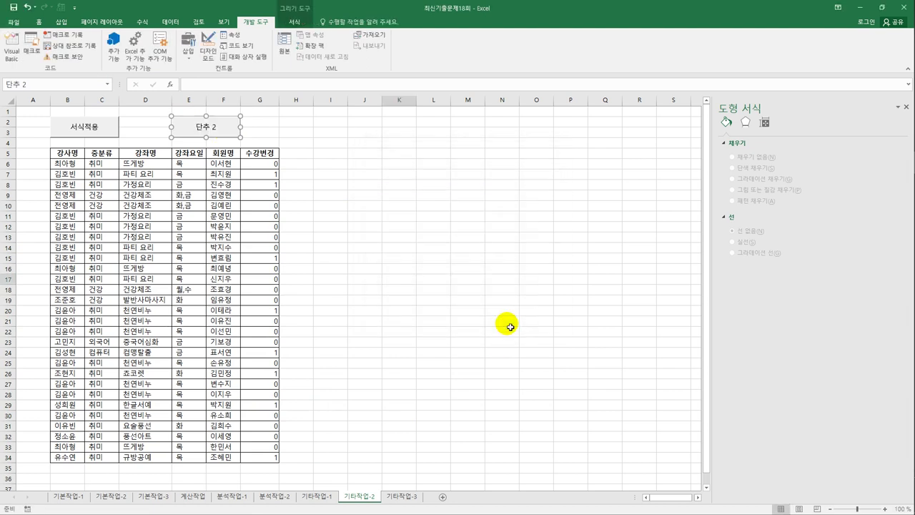
type("서식해제")
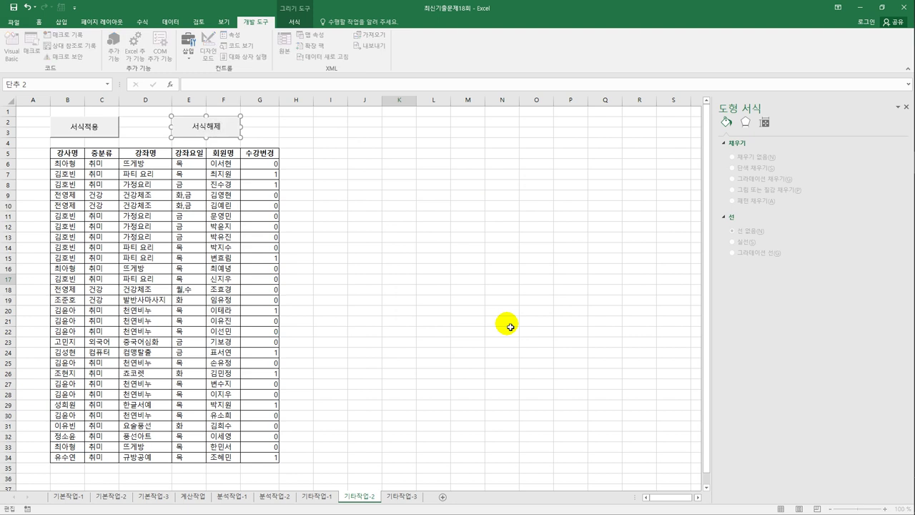
left_click(398, 310)
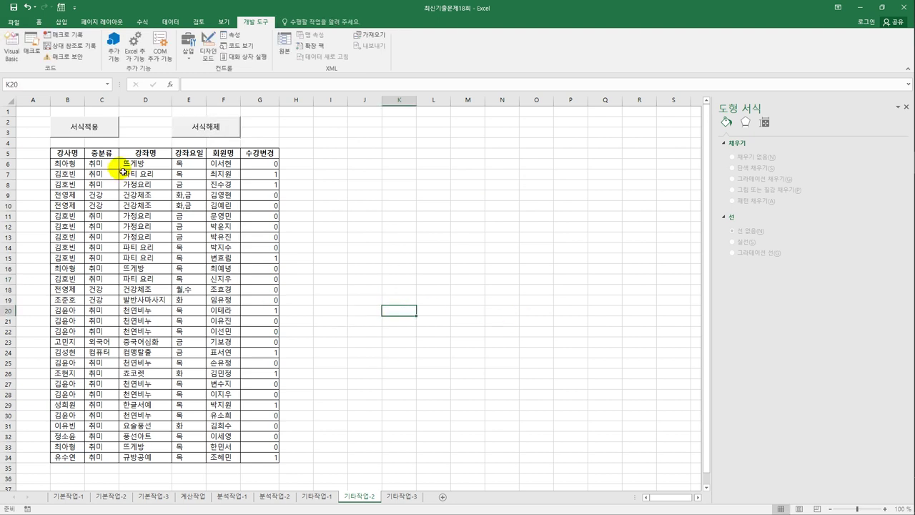
- Test 서식적용 (O/X) and then 서식해제 (0/1) on the 수강변경 column
left_click(108, 129)
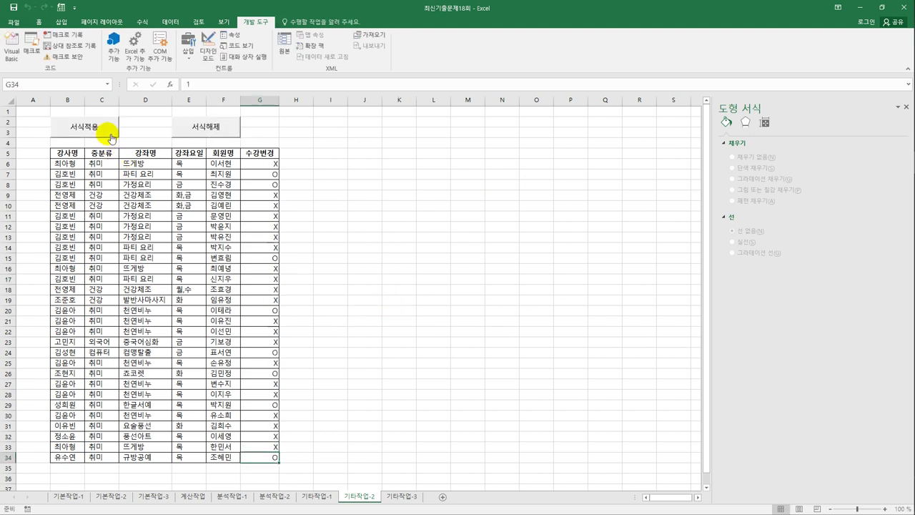
left_click(219, 132)
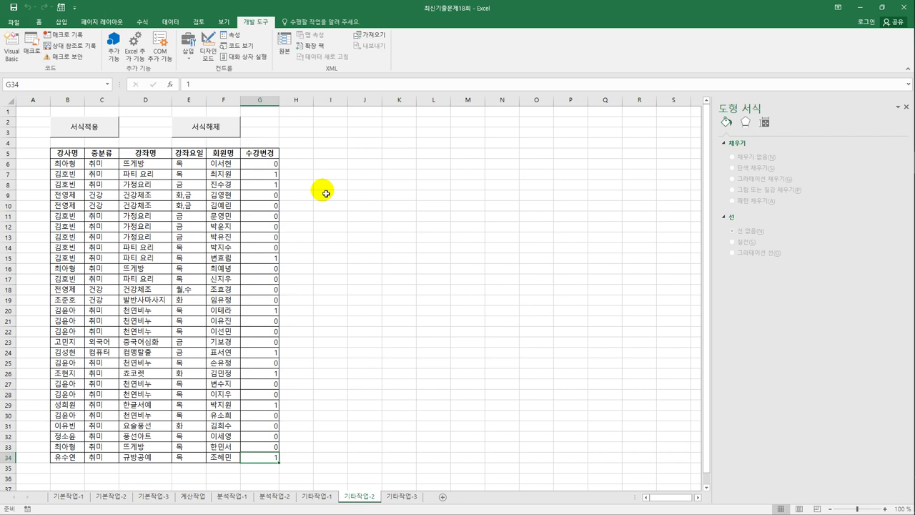
left_click(326, 194)
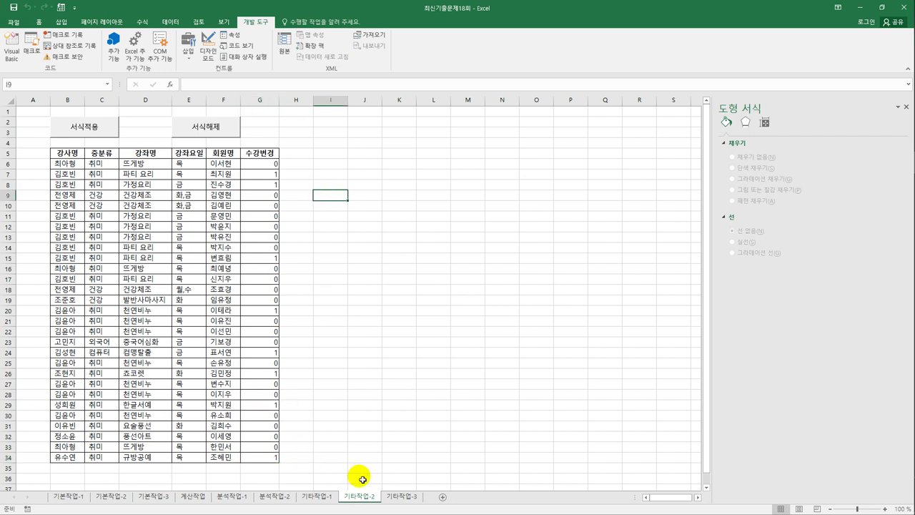
- On the 기타작업-3 sheet, enable Design Mode and open the 수강인원등록 button's click code
left_click(399, 497)
left_click(322, 306)
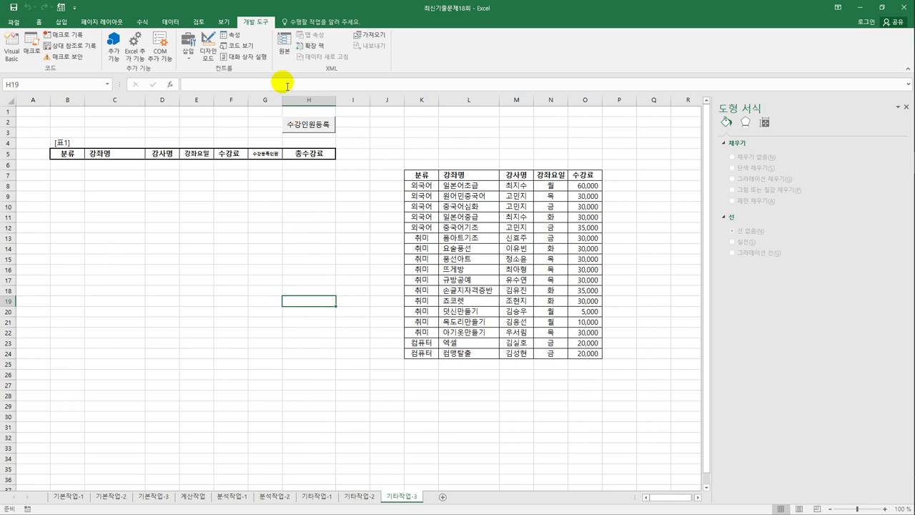
left_click(208, 49)
left_click(294, 123)
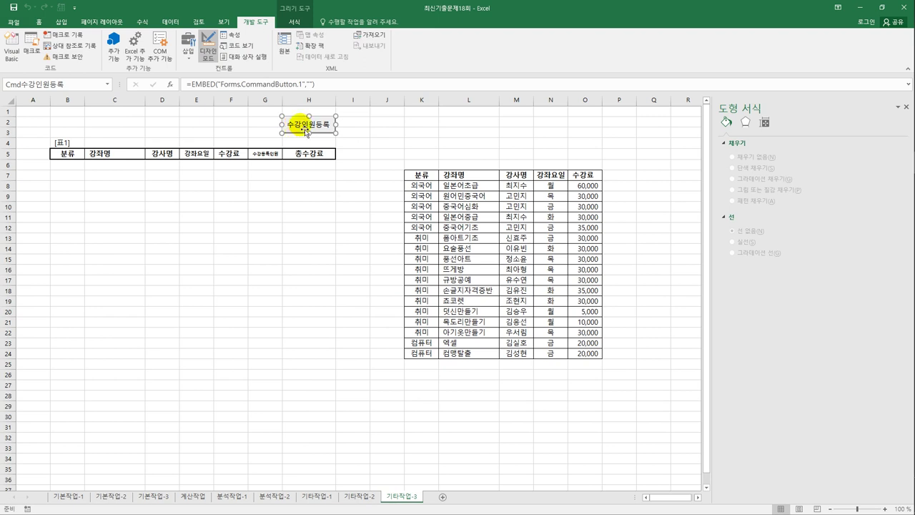
double_click(306, 130)
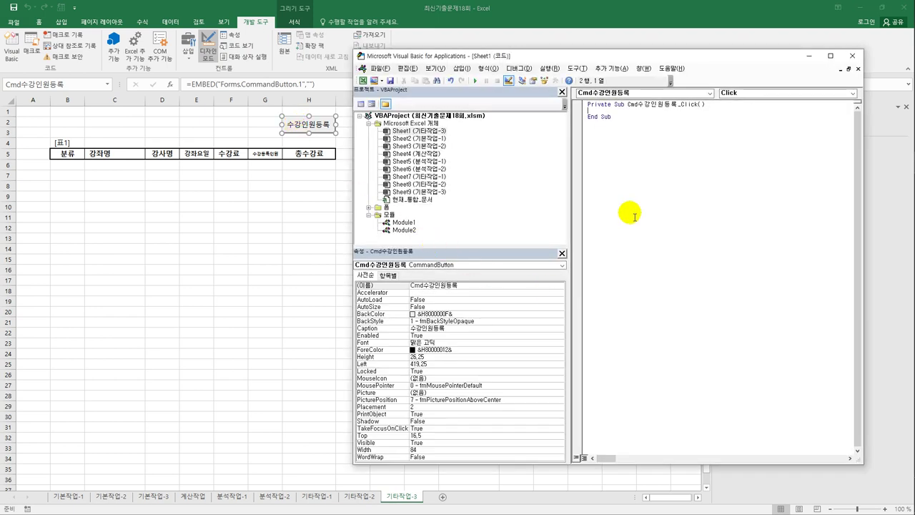
- Add 수강인원등록화면.Show to Cmd수강인원등록_Click and open the 수강인원등록화면 form's code
key("Tab")
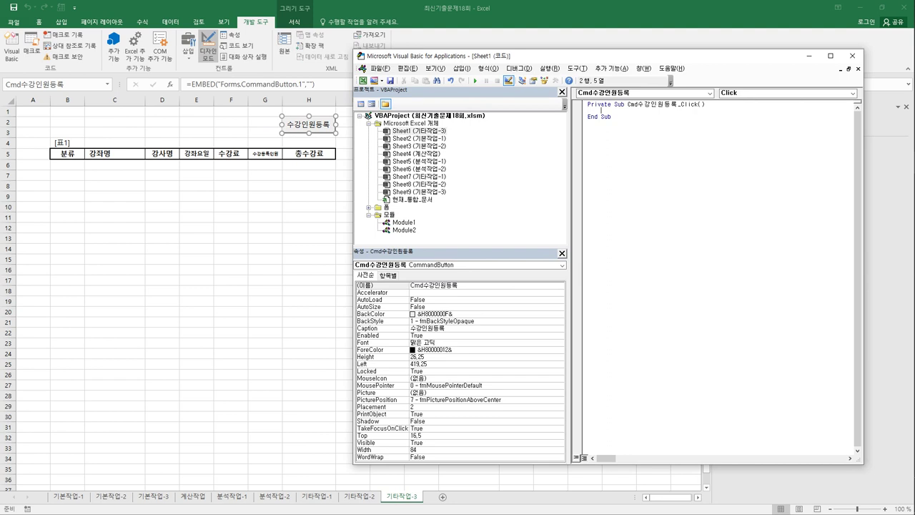
type("수강인원등록화면.Show")
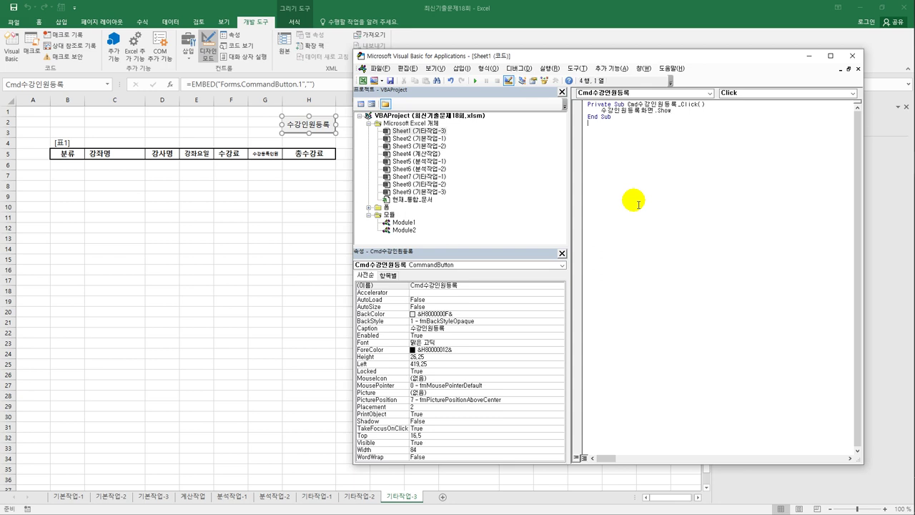
left_click(368, 208)
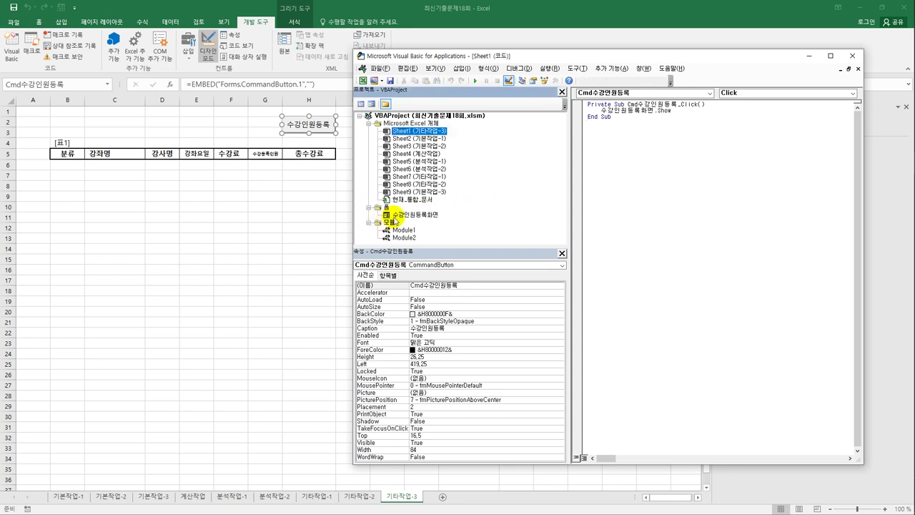
left_click(361, 105)
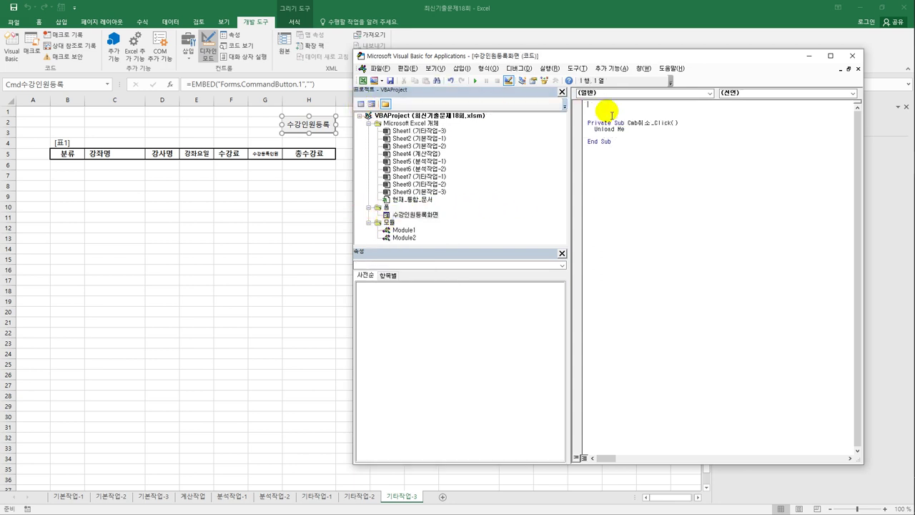
left_click(607, 92)
- Create UserForm_Initialize with a With Cob분류 block whose first .AddItem adds "외국어"
left_click(619, 154)
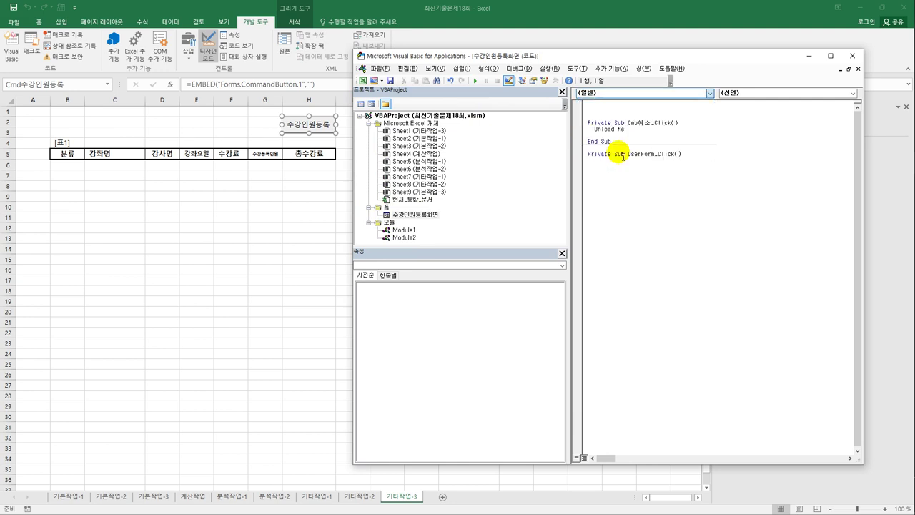
left_click(741, 92)
left_click(743, 148)
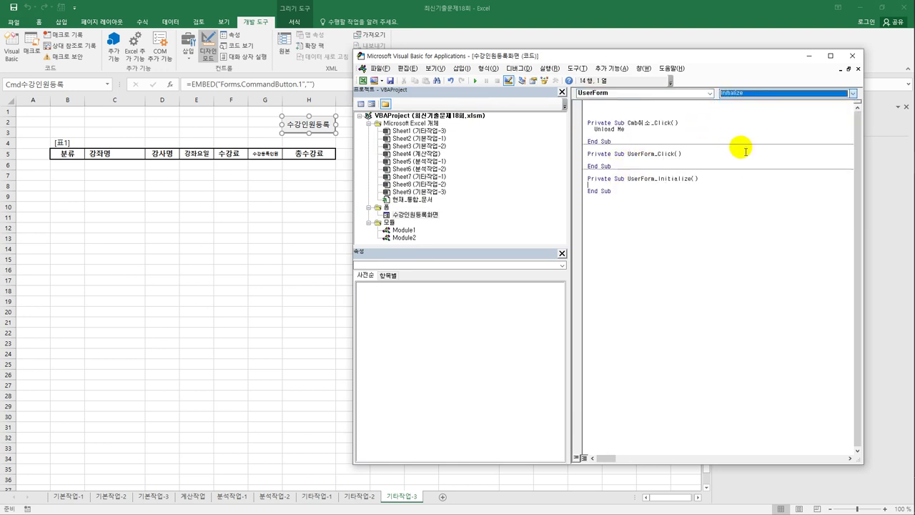
key("Tab")
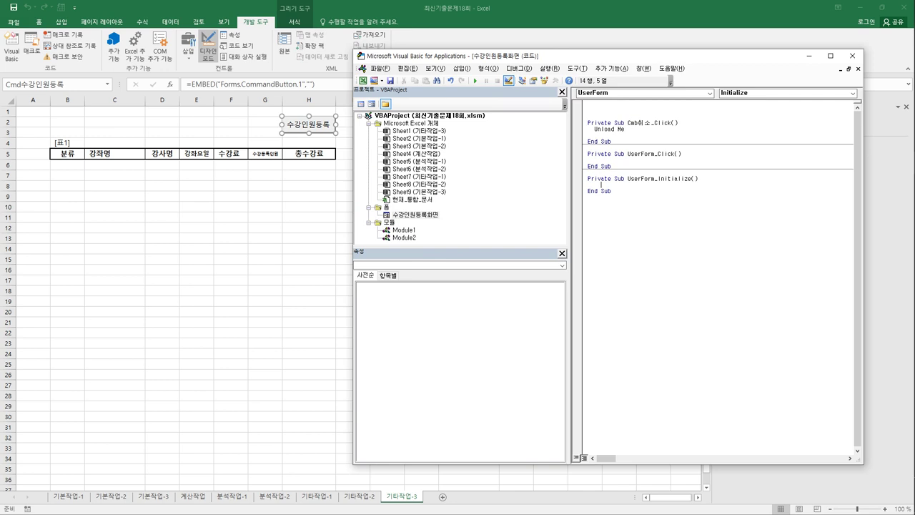
type("with Cob분류")
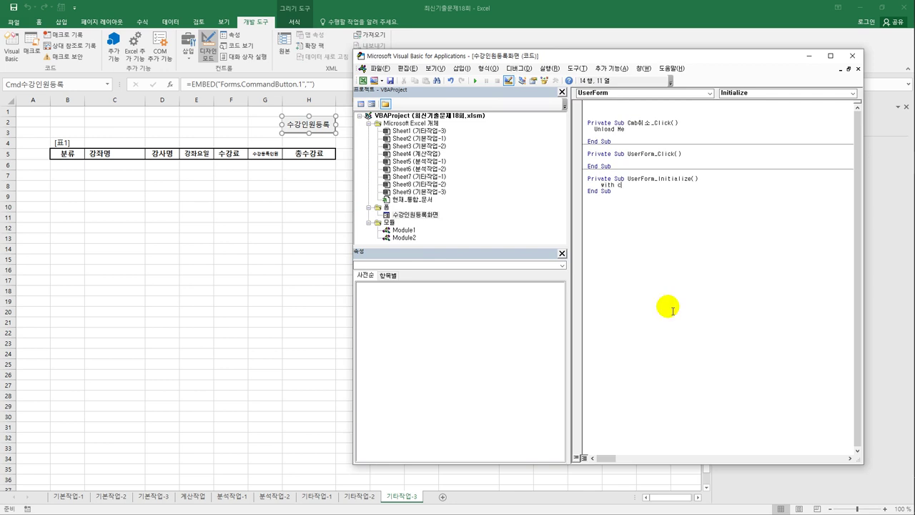
key("Return")
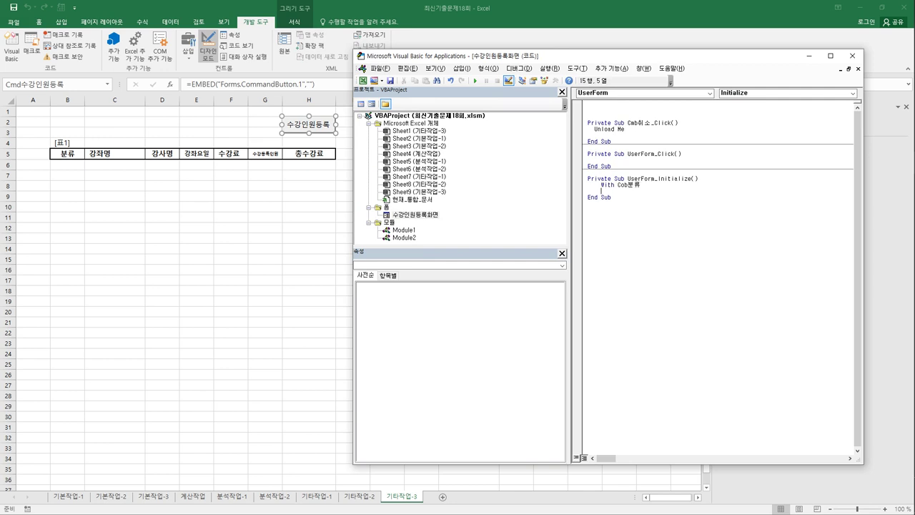
type(".AddItem \"")
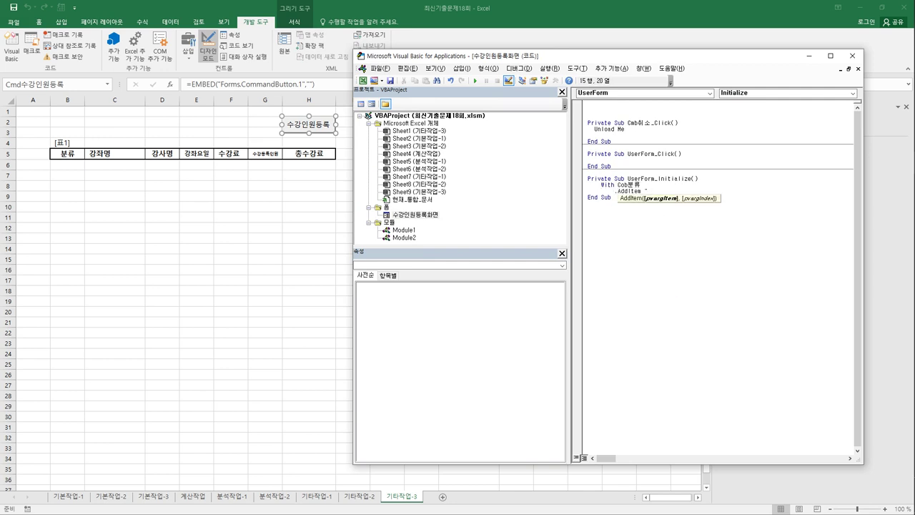
left_click(644, 190)
type("외국어\"")
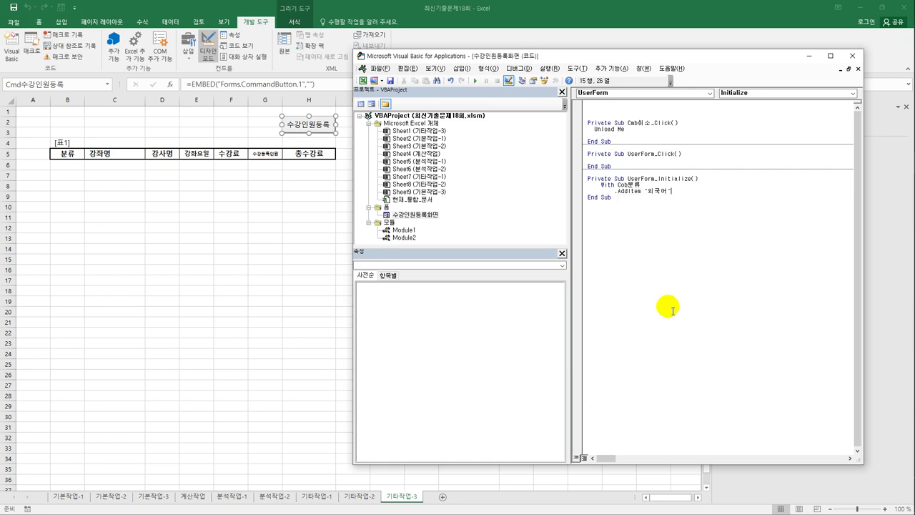
- Duplicate the AddItem line twice and change the copies to "취미" and "컴퓨터"
key("Return")
key("Up")
key("shift+End")
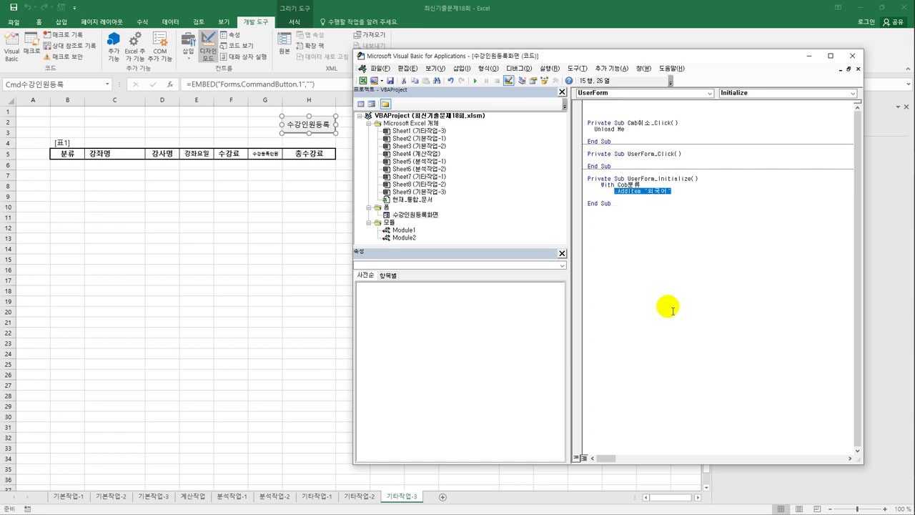
key("ctrl+c")
key("Down")
key("ctrl+v")
key("Return")
key("ctrl+v")
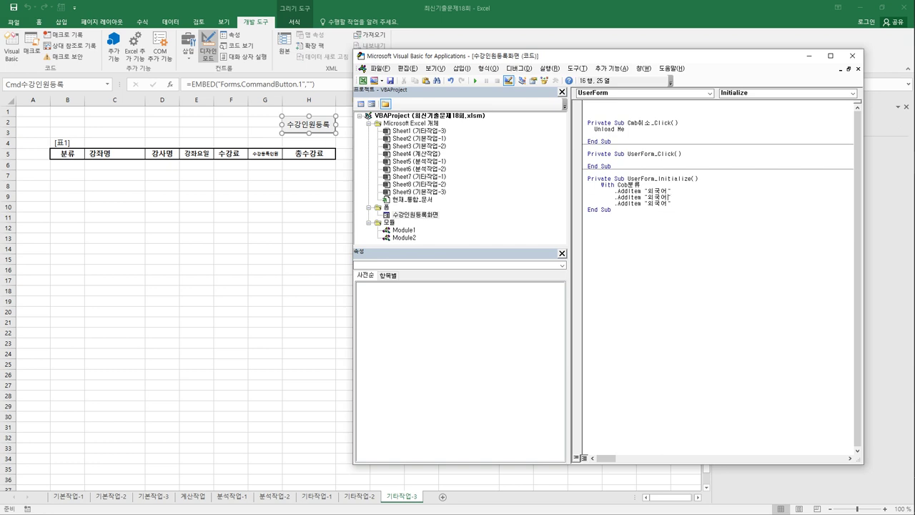
key("shift+Left")
key("shift+Left")
key("shift+Left")
type("취미")
key("Down")
key("shift+Right")
key("shift+Right")
key("shift+Right")
type("컴퓨터")
- Close the Cob분류 block with End With
key("Return")
key("BackSpace")
type("end with")
key("Return")
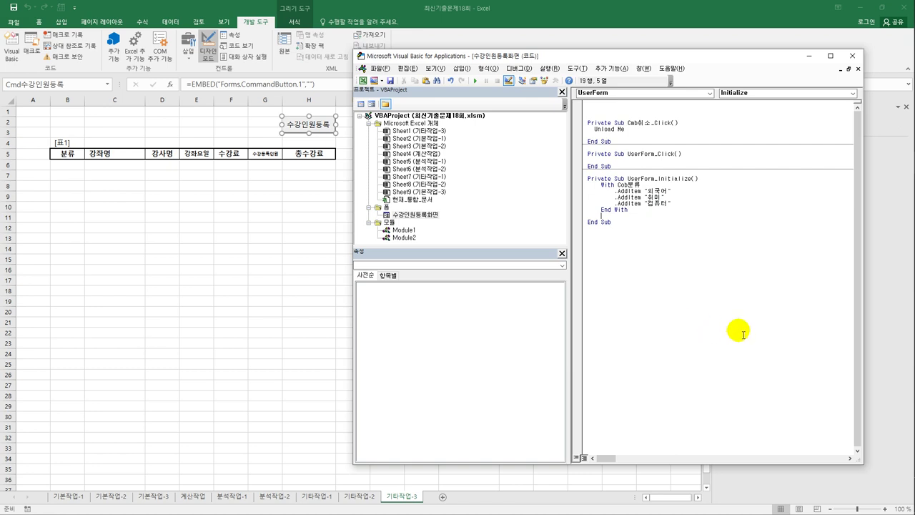
left_click(744, 335)
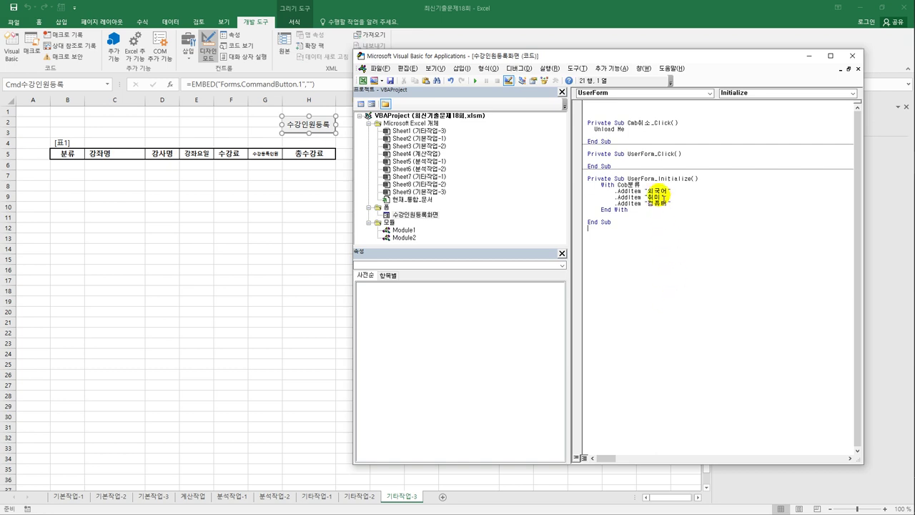
- Write Cob분류_Change with Select Case Cob분류 and Case "외국어" setting List강좌.RowSource to "L8:O12"
left_click(632, 94)
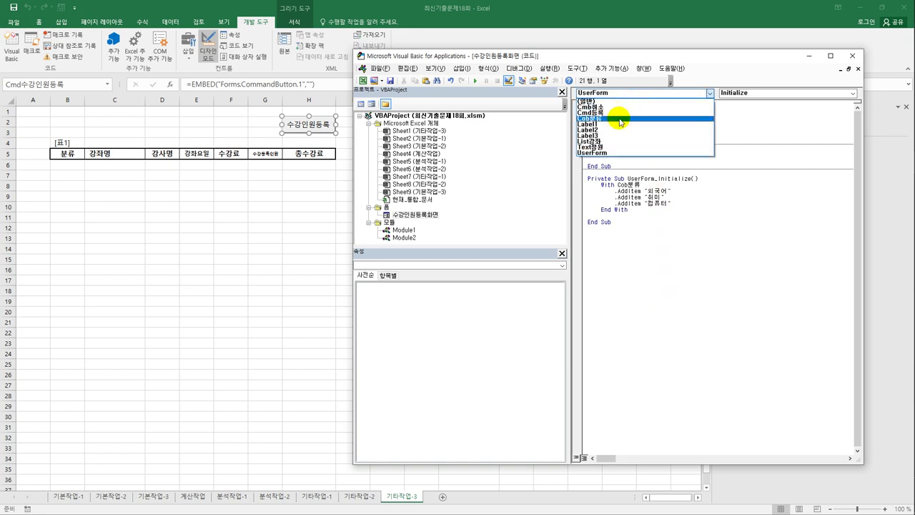
left_click(620, 119)
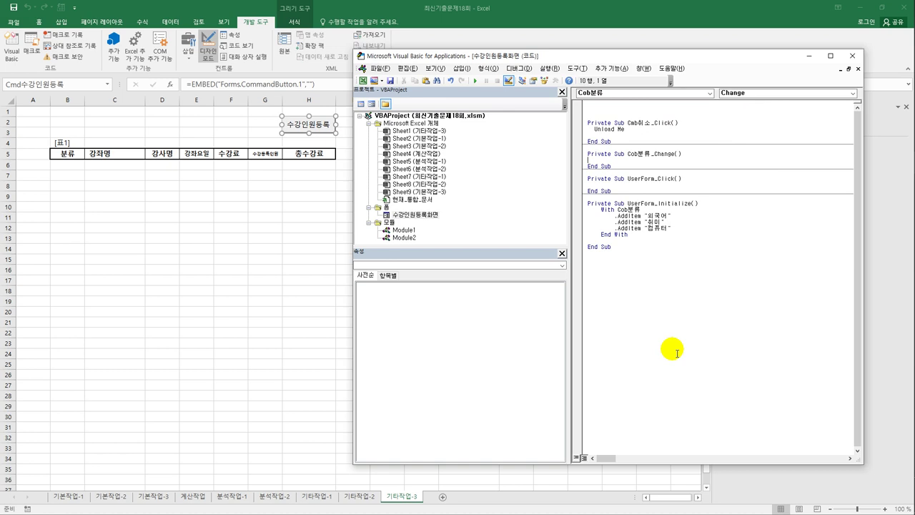
type("select ")
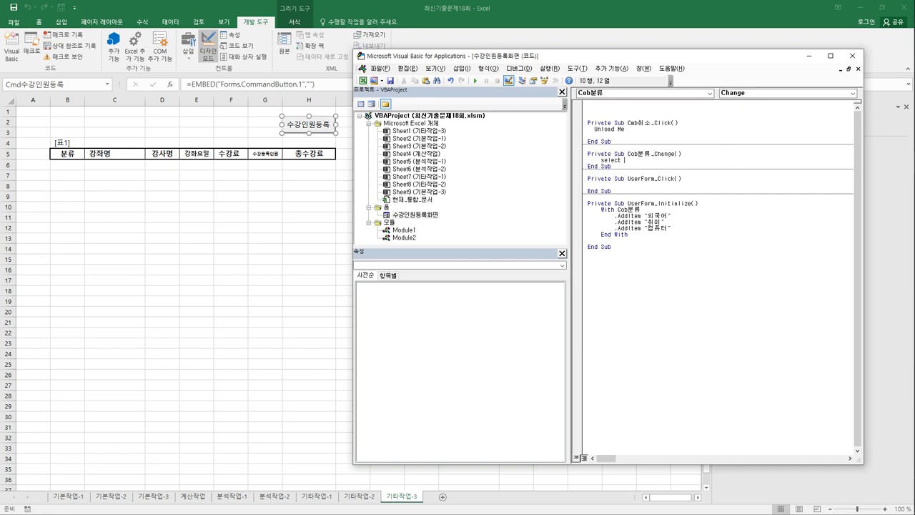
type("case cob분류")
key("Return")
type("c")
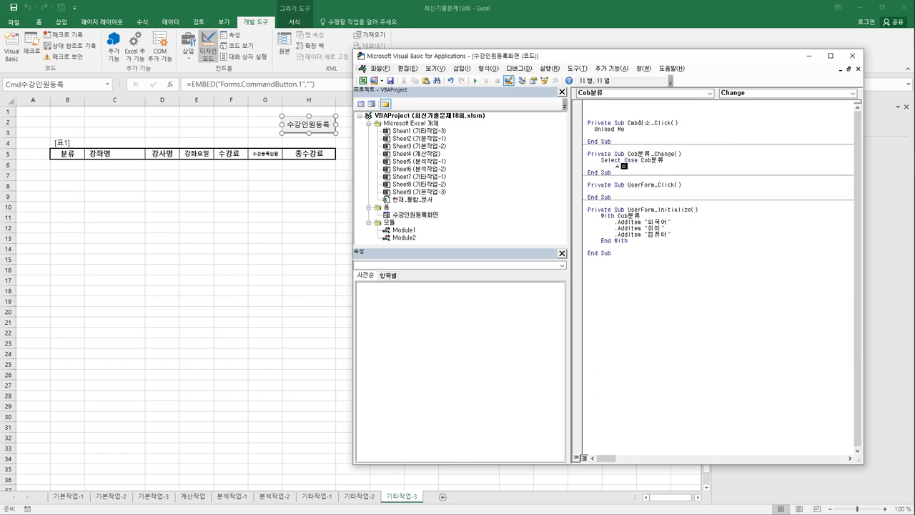
type("ase \"")
type("외국어")
key("Return")
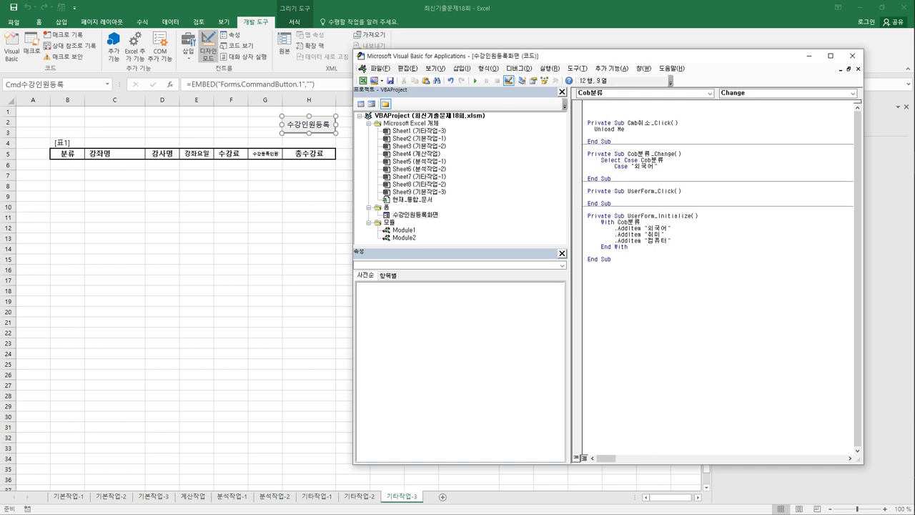
key("Tab")
type("list강좌.")
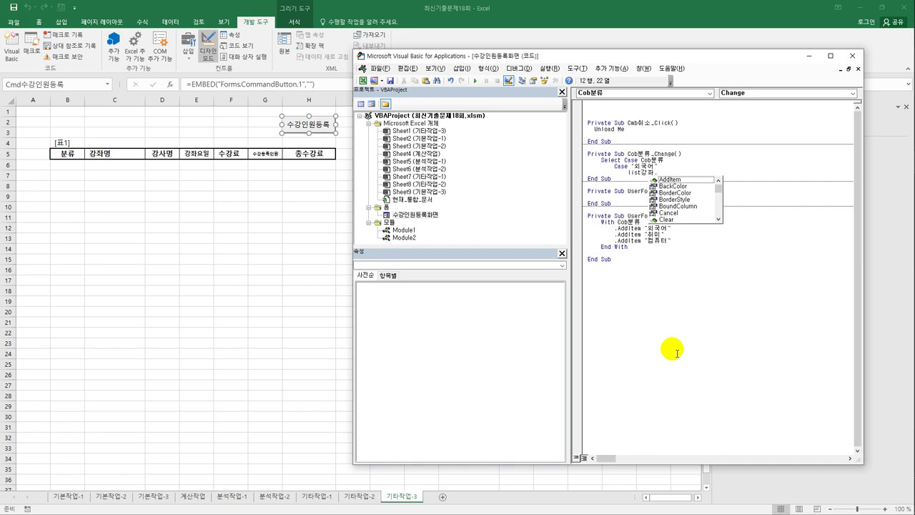
type("RowSource")
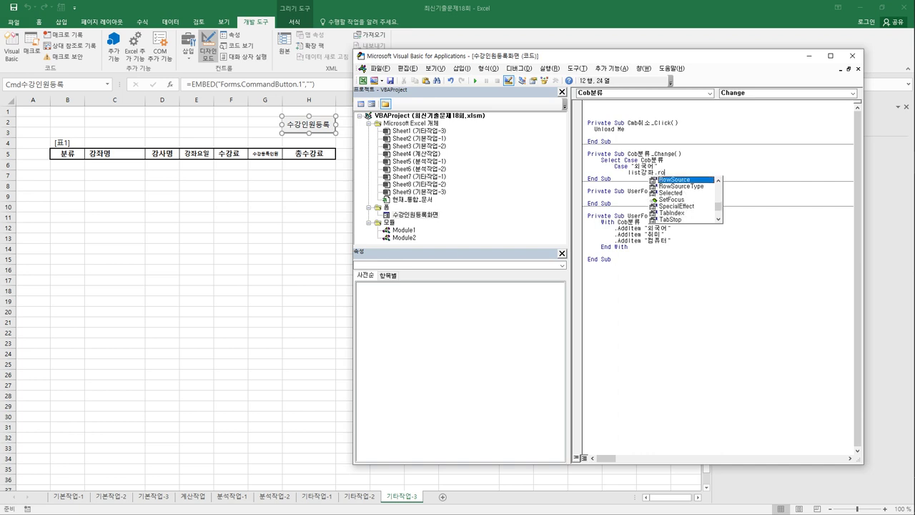
type(" = \"")
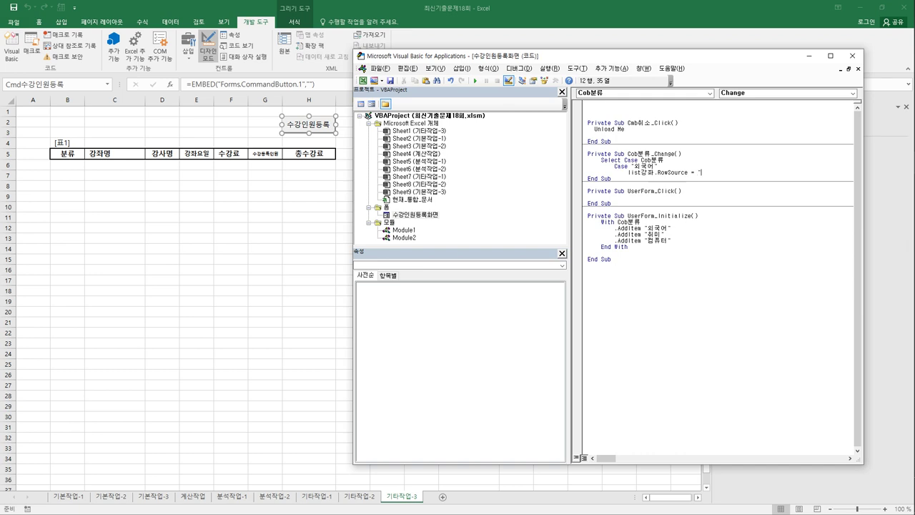
type("L이")
type(":D12\"")
key("Return")
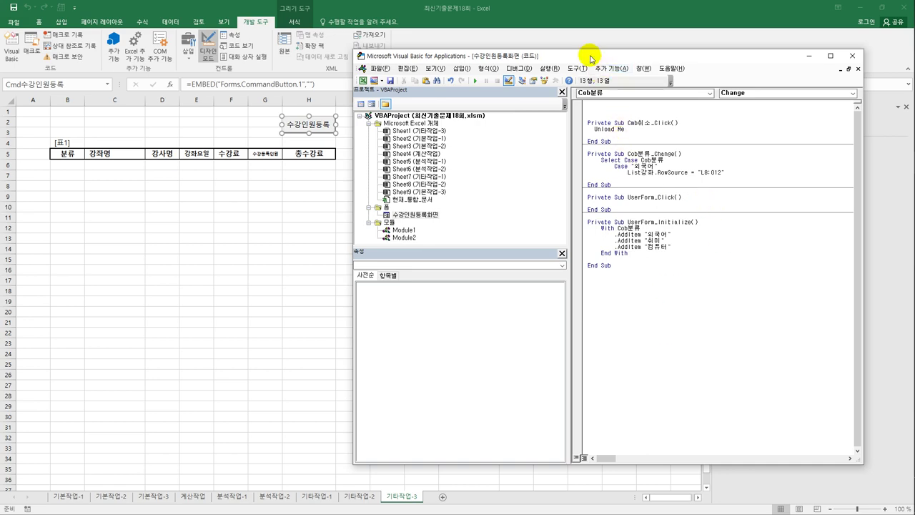
left_click_drag(589, 55, 540, 307)
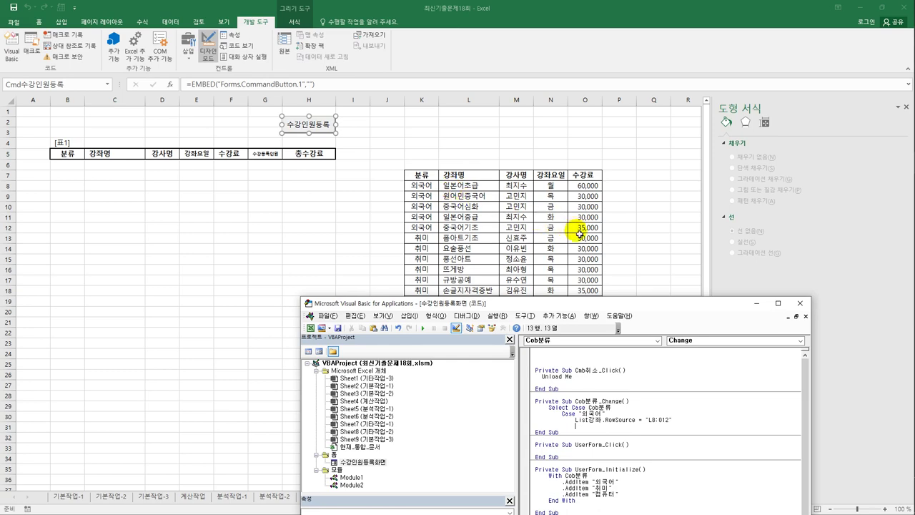
left_click_drag(602, 302, 568, 128)
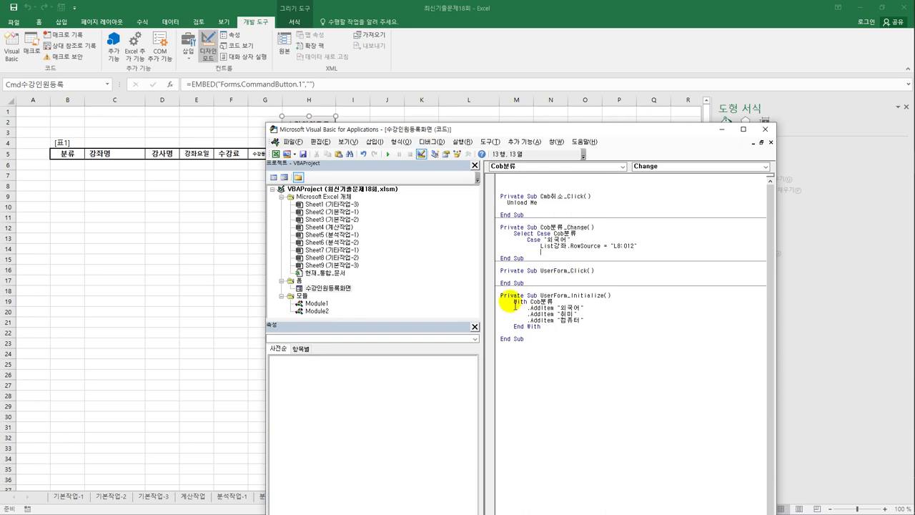
left_click(582, 313)
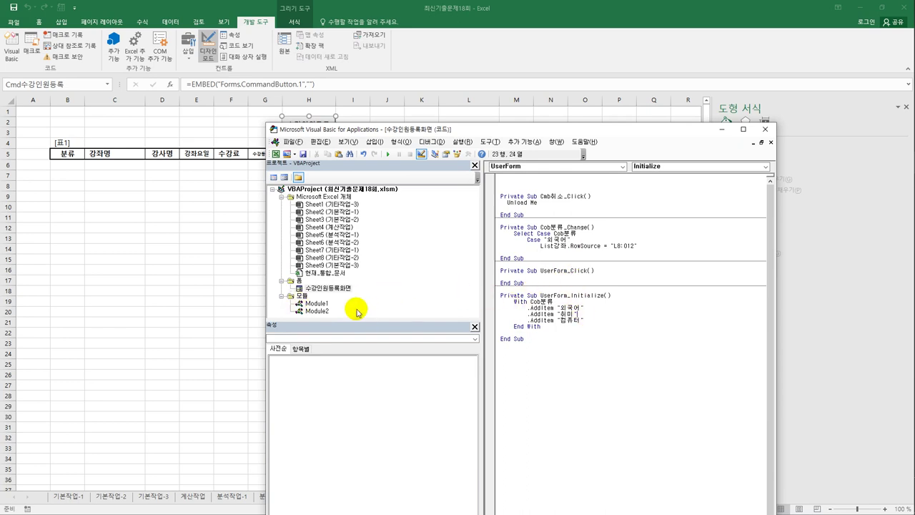
double_click(340, 290)
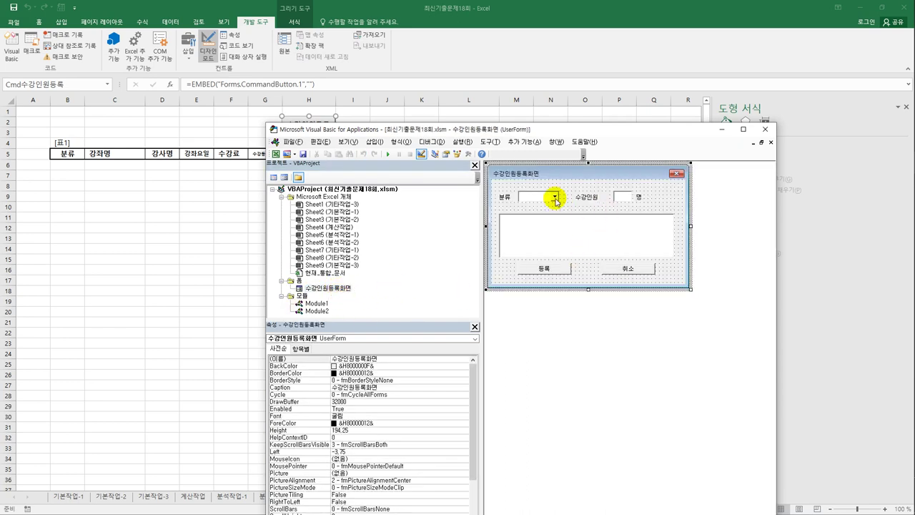
left_click(555, 199)
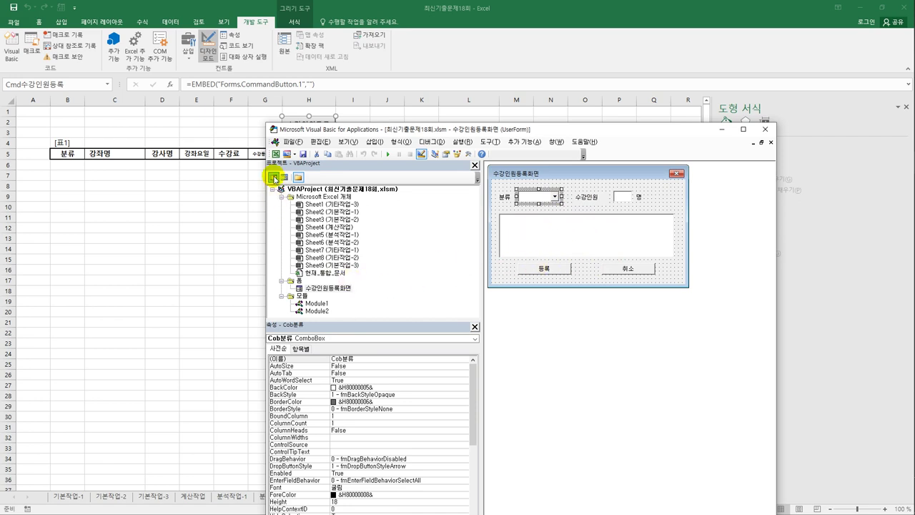
left_click(275, 177)
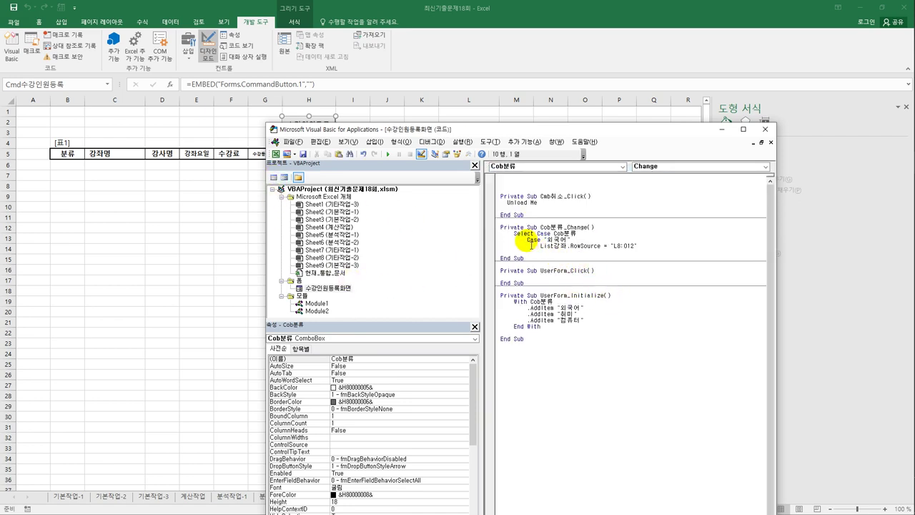
- Copy the 외국어 Case block and paste it twice below
left_click_drag(527, 239, 651, 251)
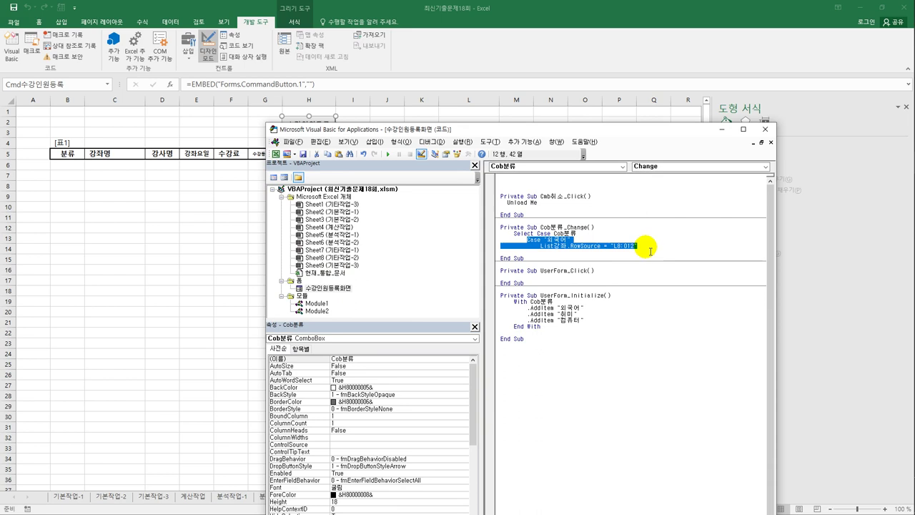
key("ctrl+c")
key("Right")
key("Return")
key("ctrl+v")
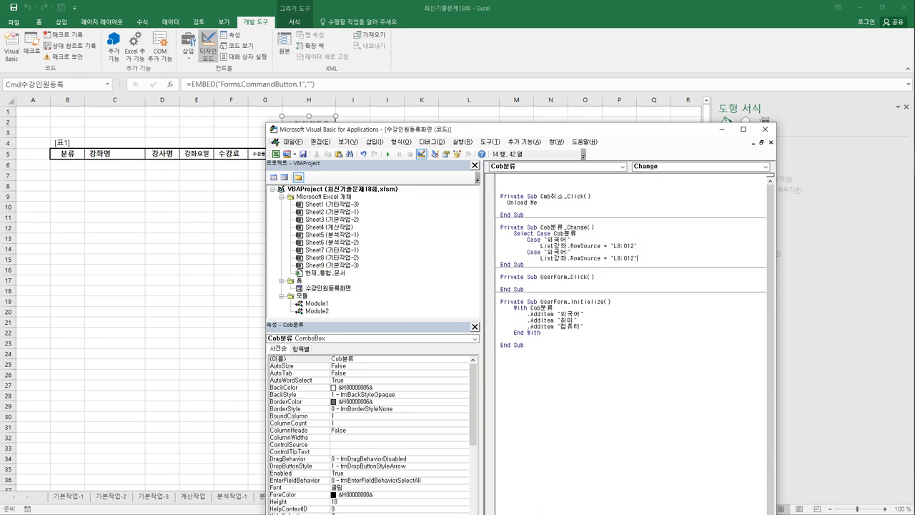
key("Return")
key("ctrl+v")
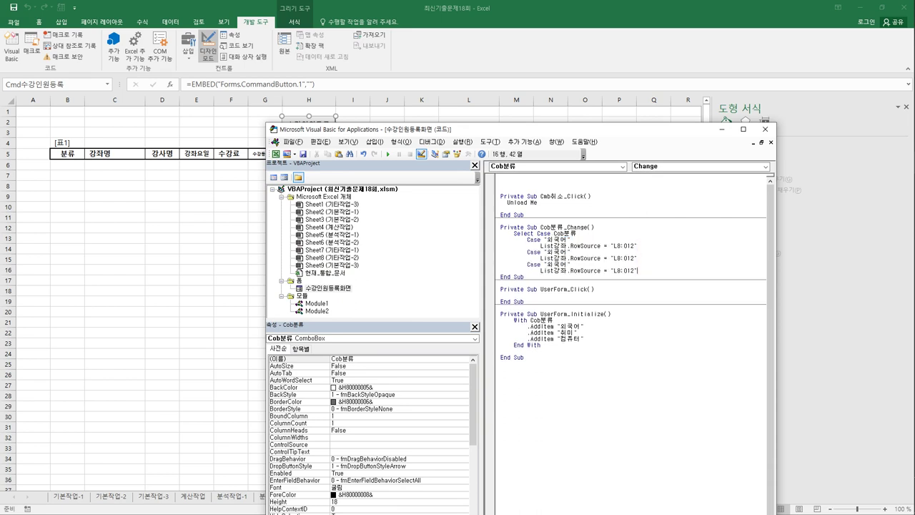
- Change the second copy to Case "취미" with RowSource L13:O22
key("Left")
key("Left")
key("shift+Right")
key("shift+Right")
key("shift+Right")
type("ㅊ")
type("미")
key("End")
left_click(620, 258)
key("BackSpace")
type("13")
key("Delete")
key("Right")
key("Right")
type("2")
key("Delete")
- Change the third copy to Case "컴퓨터" with RowSource L23:O24
left_click(568, 264)
key("shift+Right")
key("shift+Right")
key("shift+Right")
type("컴퓨터")
left_click(627, 271)
key("BackSpace")
type("23:O24")
key("Delete")
key("Delete")
- Close the Select Case with End Select and add a blank line after the procedure header
key("Return")
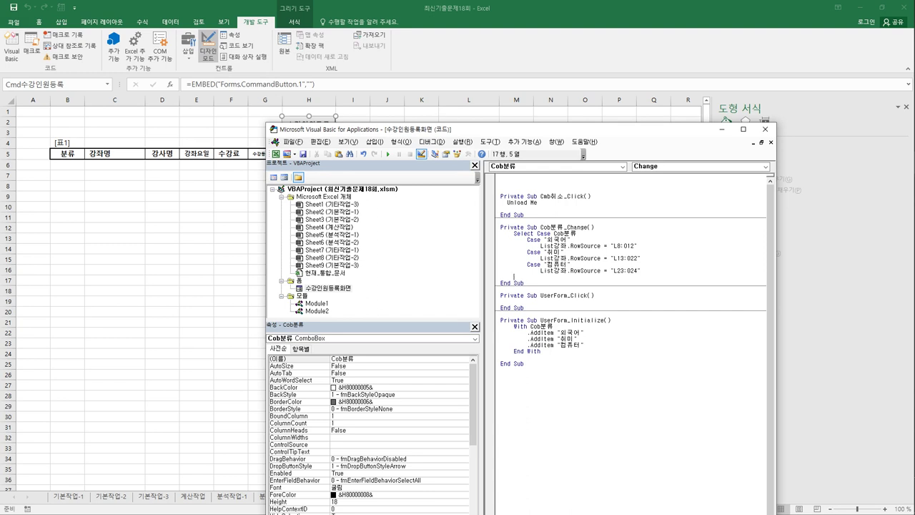
type("end select")
key("Return")
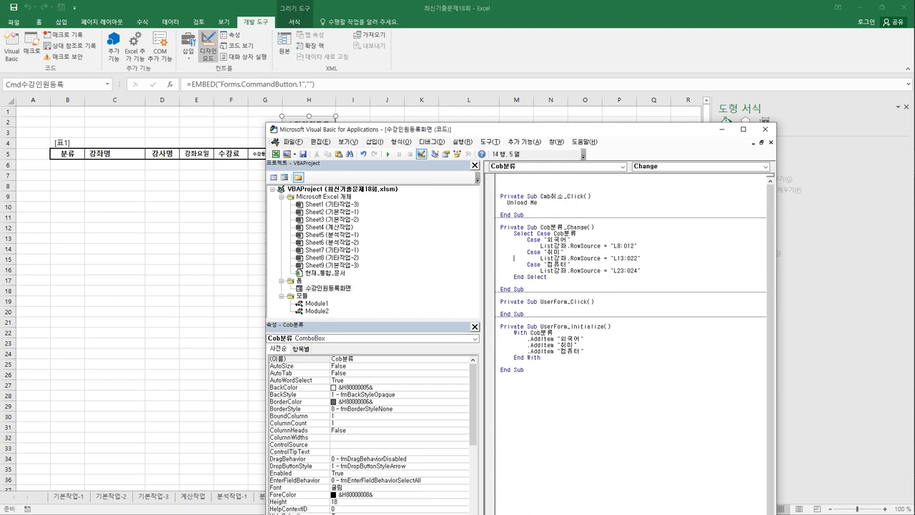
left_click(514, 228)
key("Return")
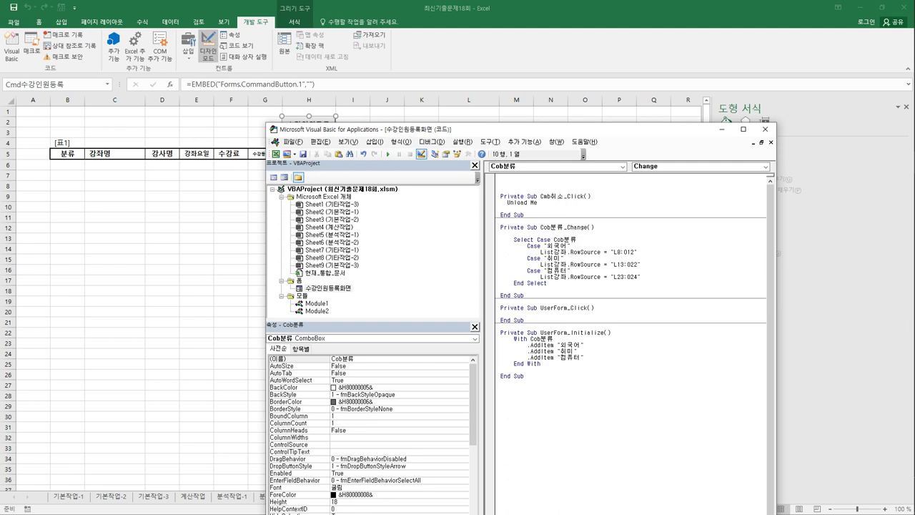
- Close the VBA editor, turn off Design Mode and launch the 수강인원등록 form
left_click(765, 129)
left_click(471, 143)
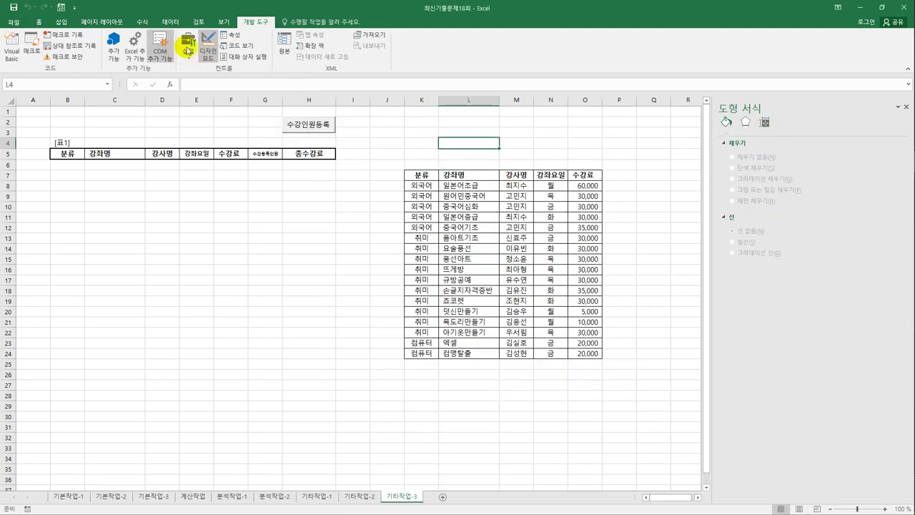
left_click(207, 47)
left_click(315, 125)
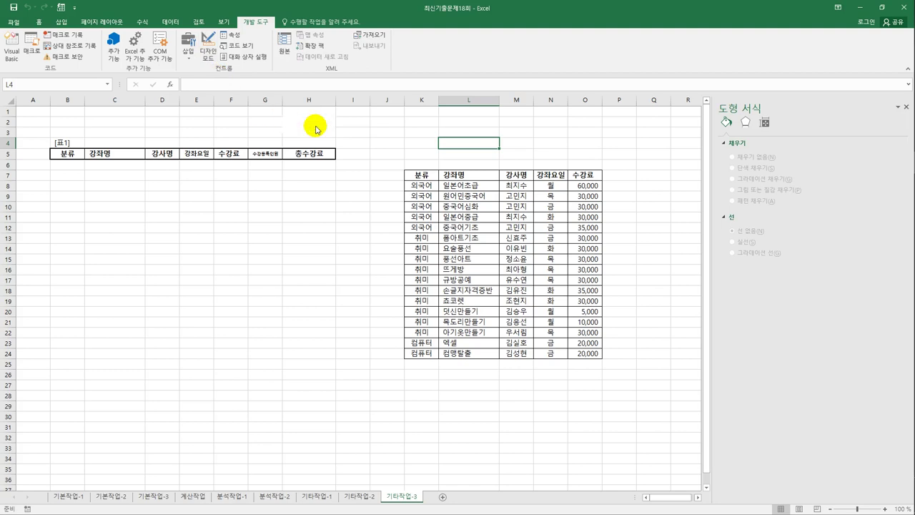
left_click_drag(414, 206, 233, 197)
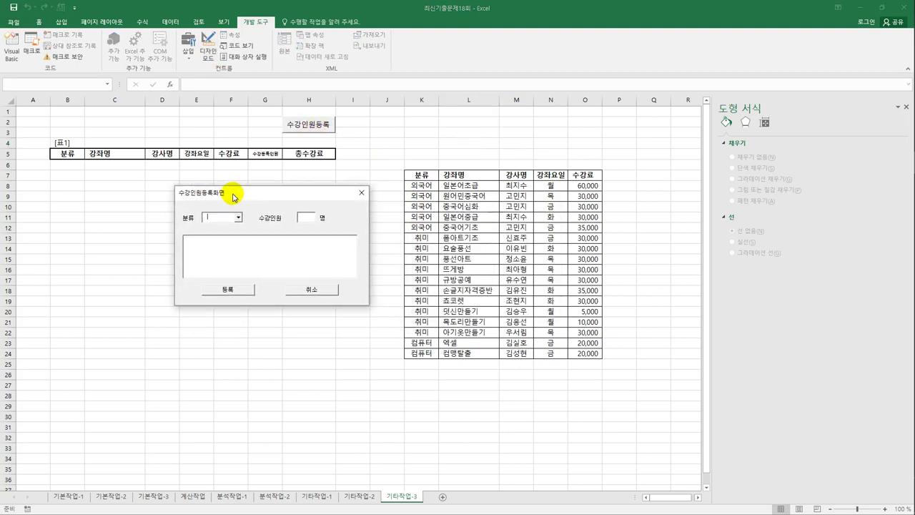
- Choose 외국어, 취미 and 컴퓨터 in 분류, select 엑셀, enter attendee count 1, and close the form
left_click(238, 218)
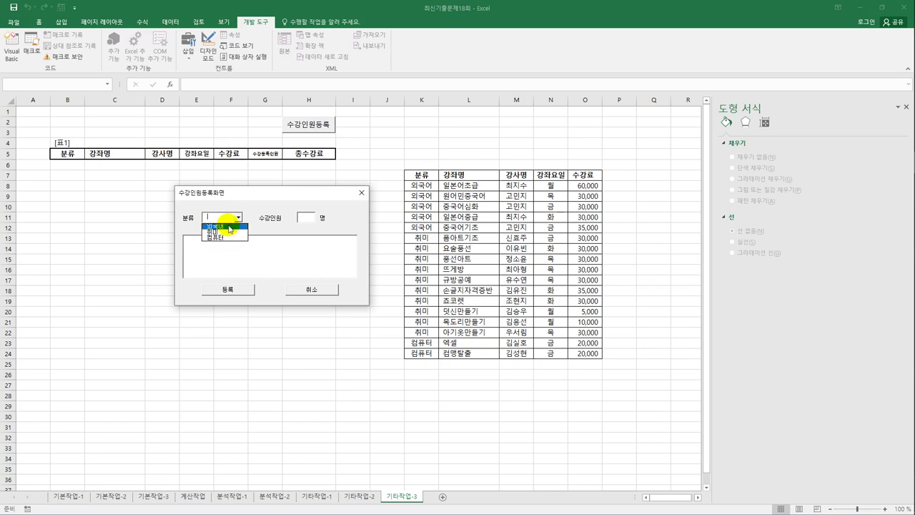
left_click(227, 226)
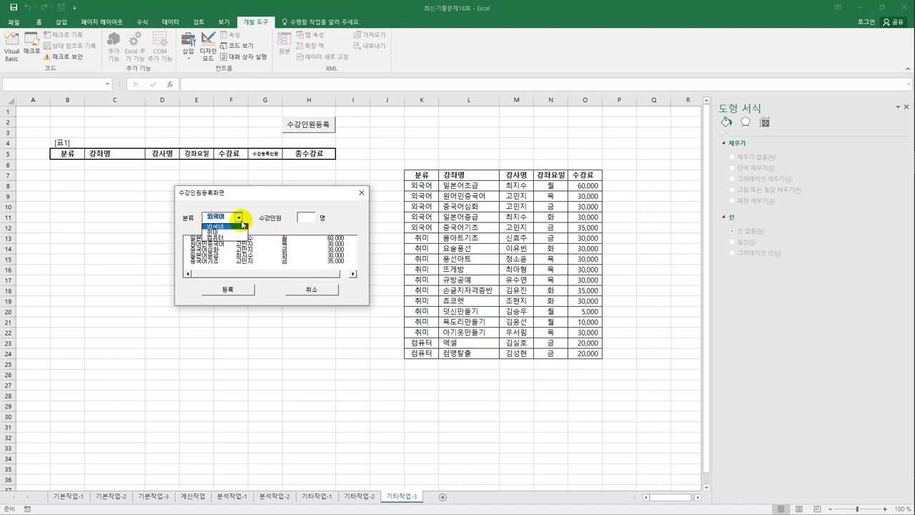
left_click(238, 217)
left_click(234, 232)
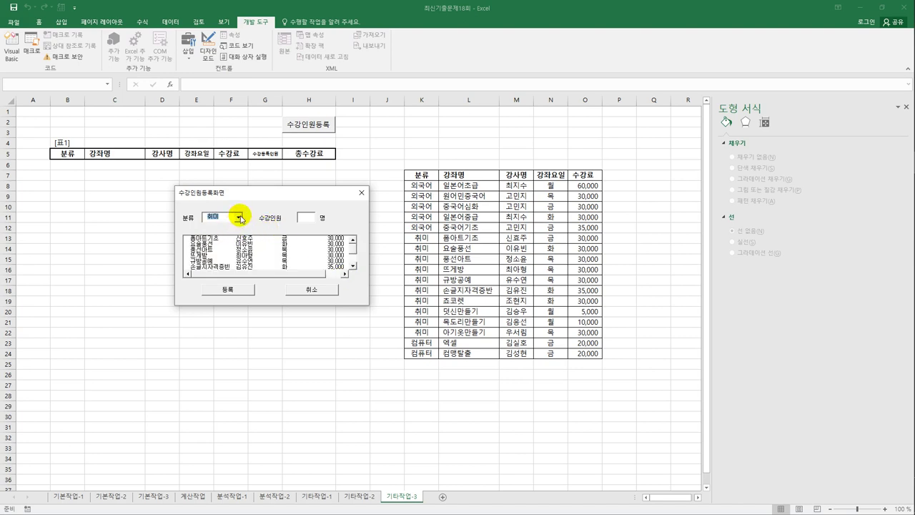
left_click(238, 217)
left_click(237, 241)
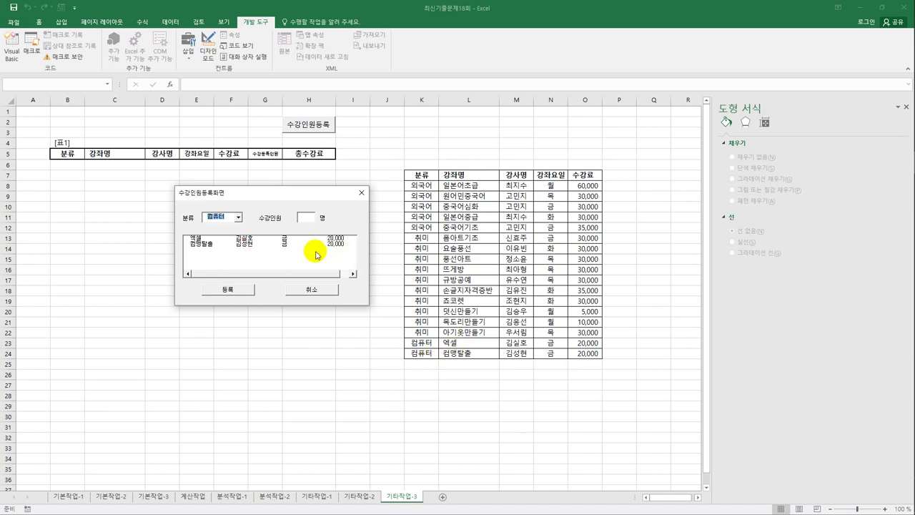
left_click(266, 239)
left_click(312, 220)
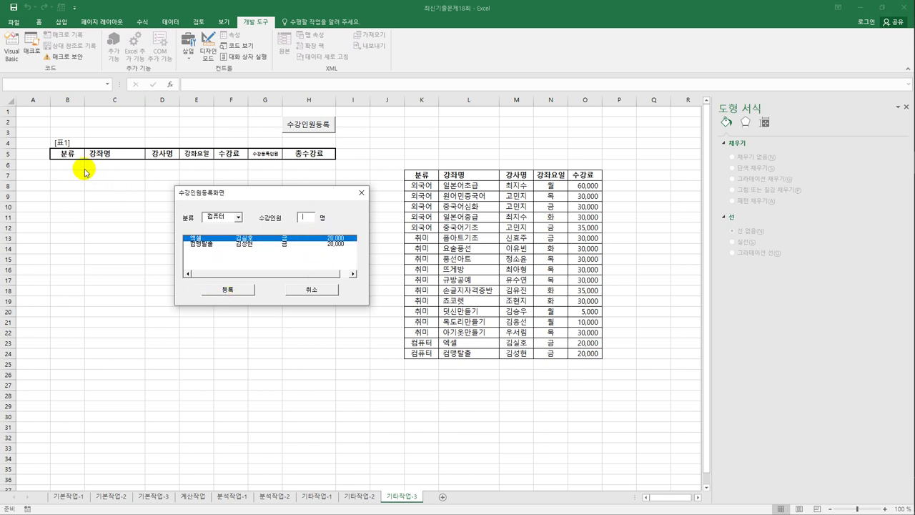
left_click(363, 191)
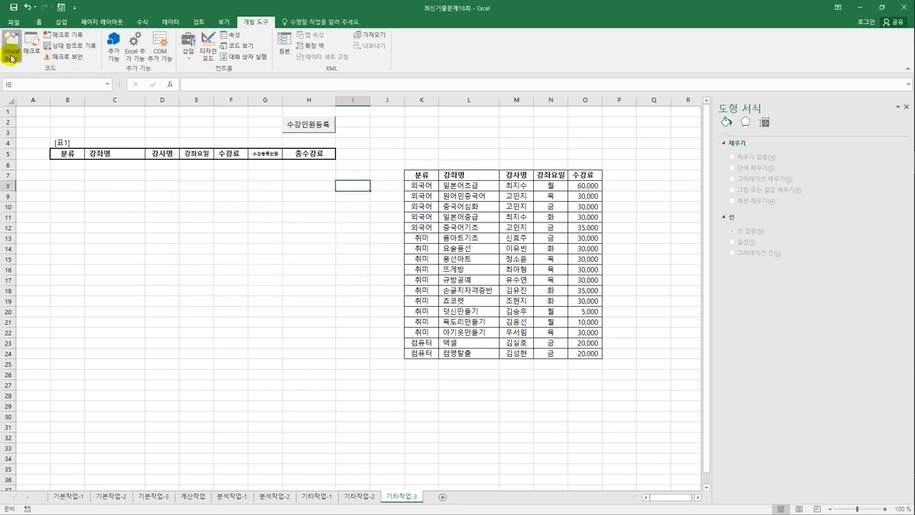
- In the VBA editor, open the 수강인원등록화면 form and create an indented Cmd등록_Click handler
left_click(12, 51)
left_click(328, 288)
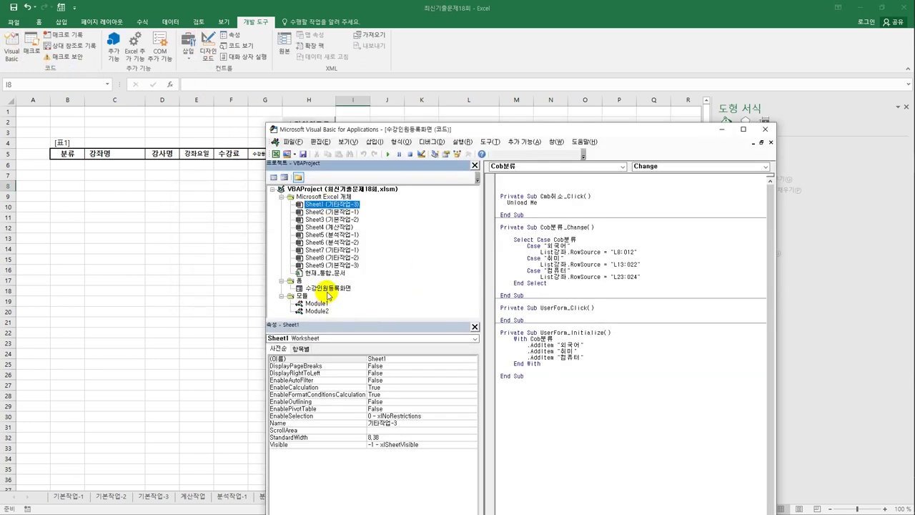
double_click(328, 288)
double_click(569, 265)
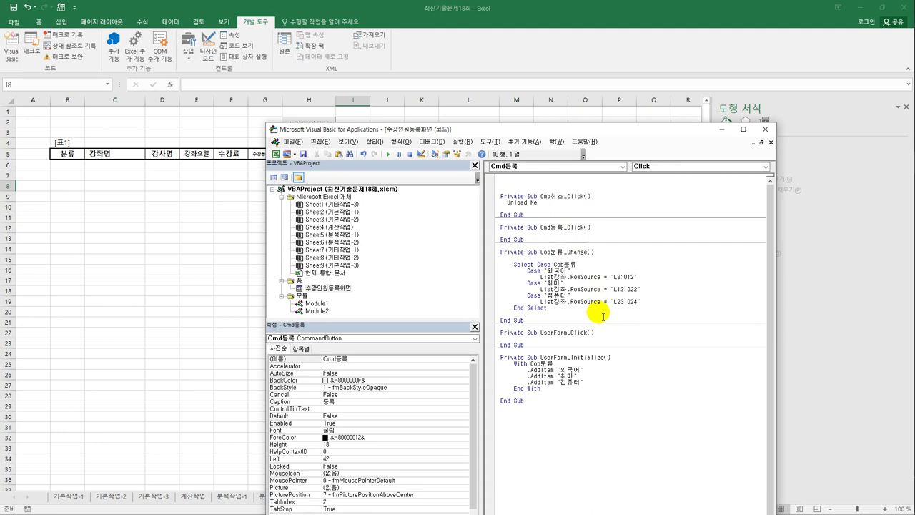
key("Tab")
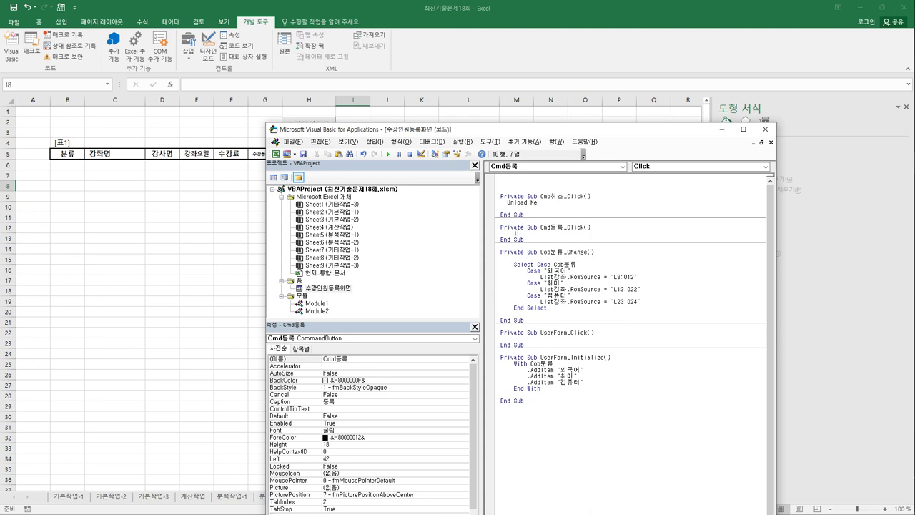
- In Cmd등록_Click, set i = Range("B5").CurrentRegion.Rows.Count + 4
type("range(\"")
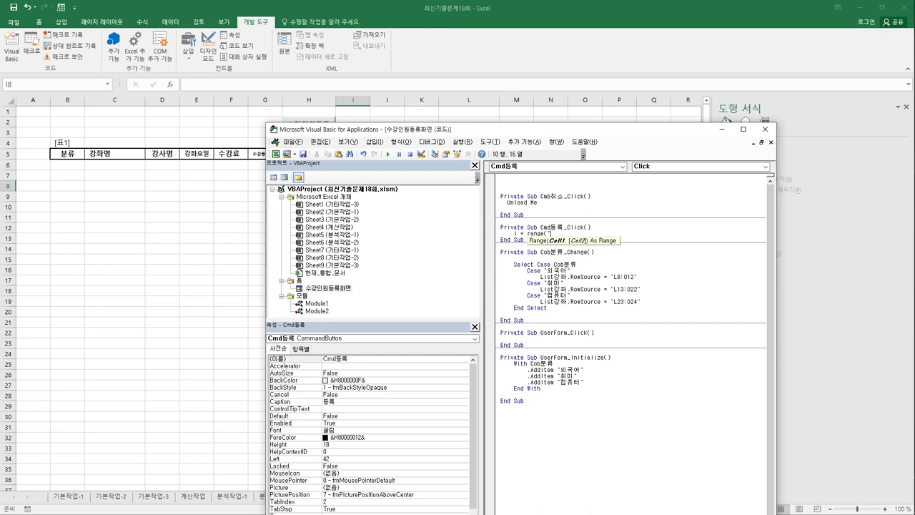
type("B5\")")
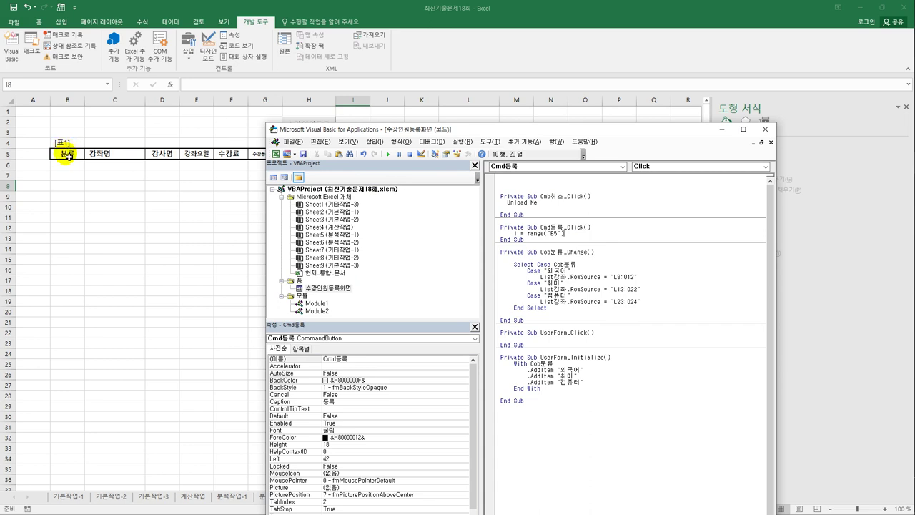
type(".")
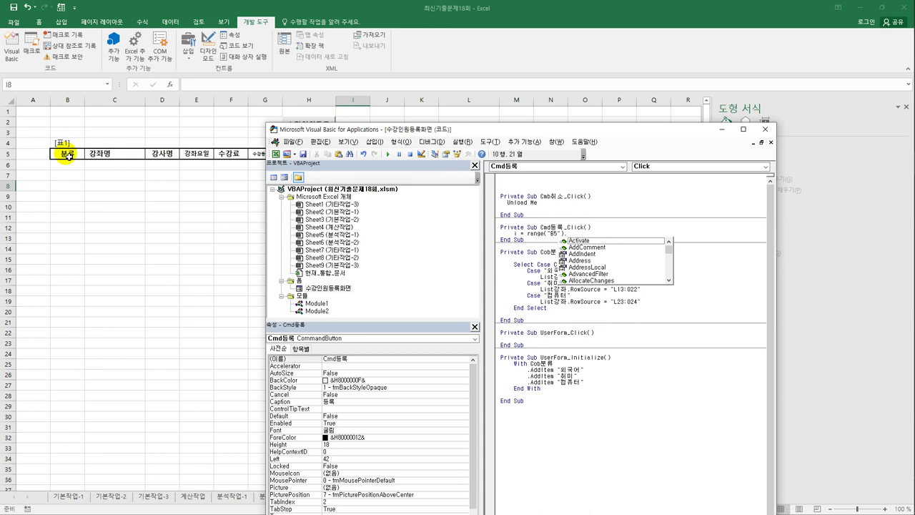
type("CurrentRegion.")
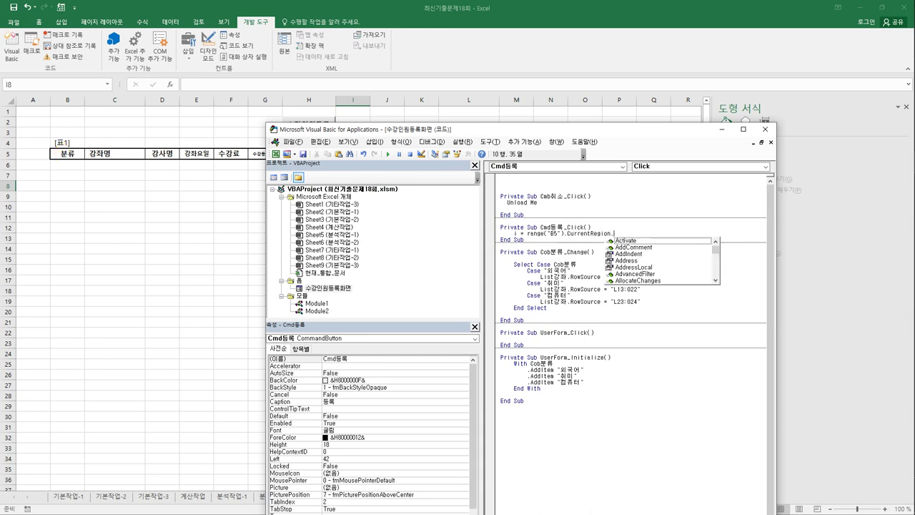
type("Rows.Count")
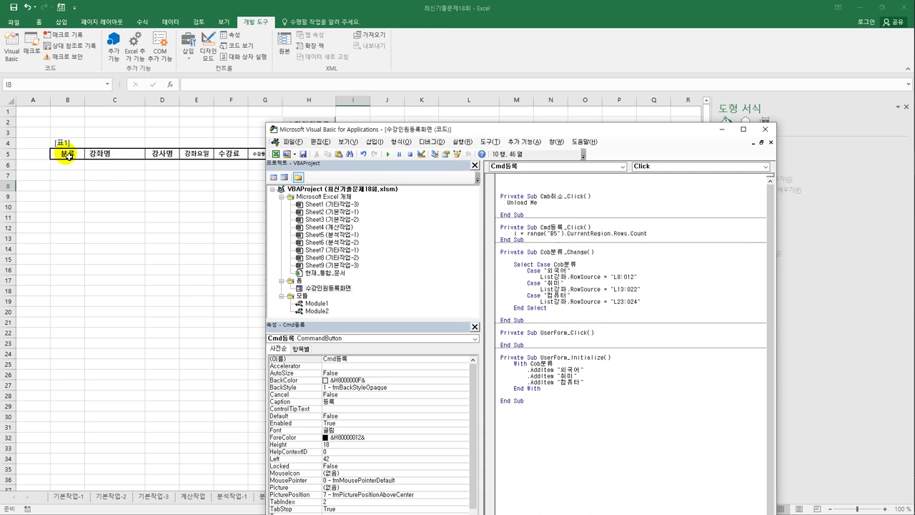
type(" + ")
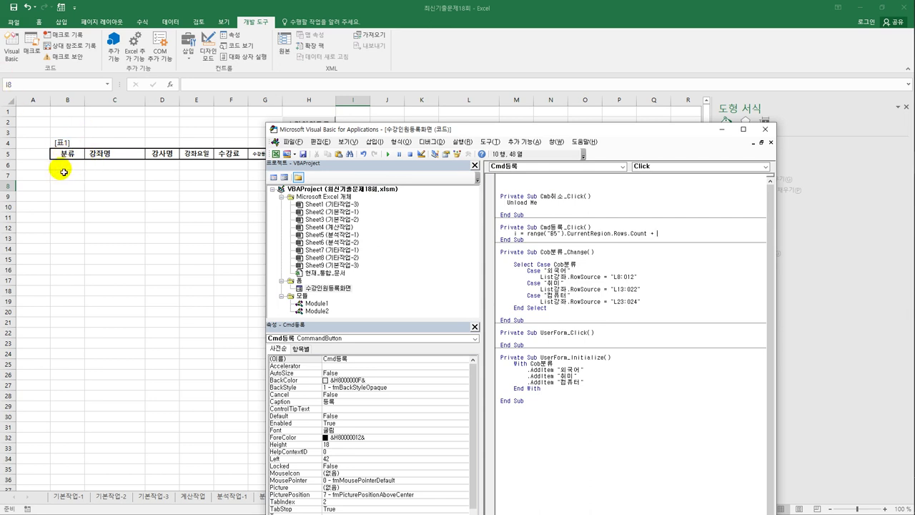
type("4")
key("Return")
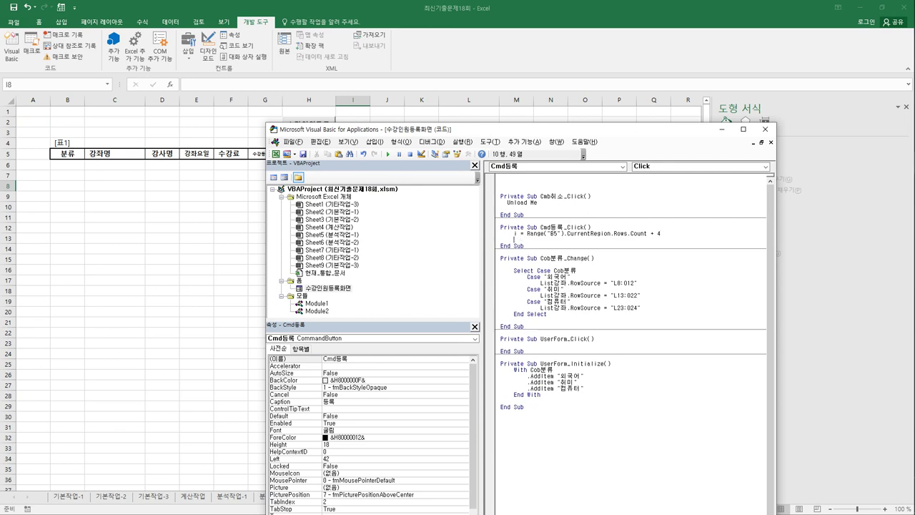
- Write the category to column 2 with Cells(i, 2) = Cob분류, then begin Cells(i, 3) =
key("Return")
type("cells(")
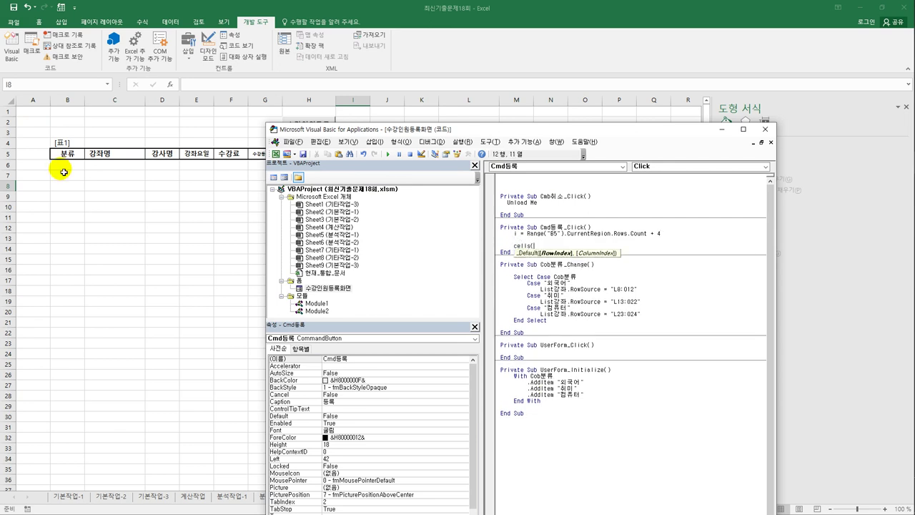
type("i,2) ")
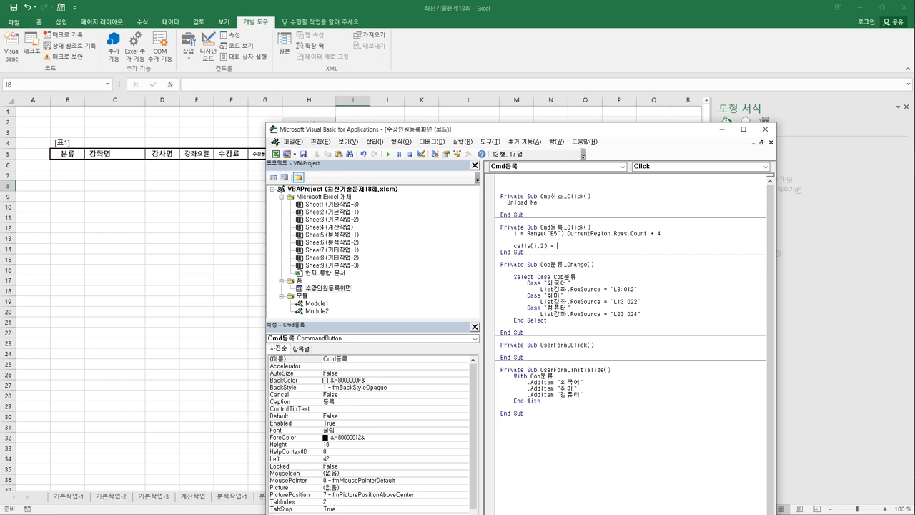
type("= cob.분류")
key("Return")
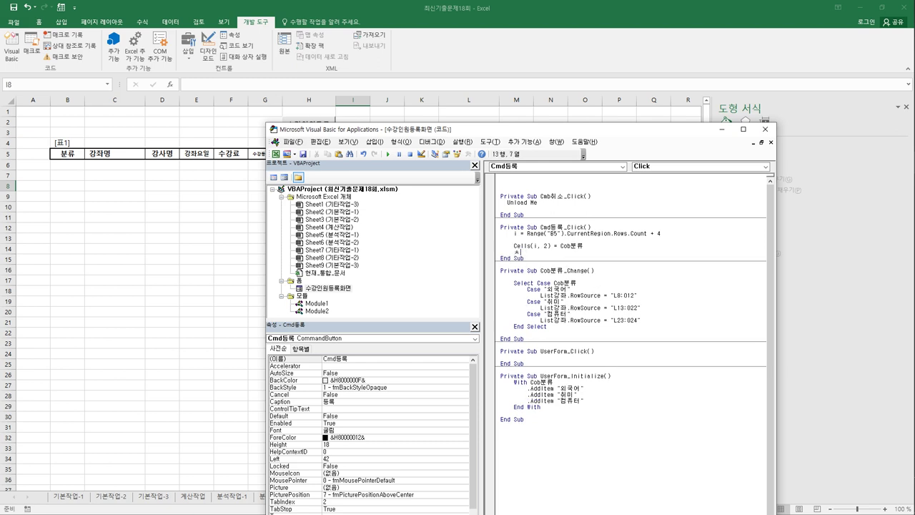
type("cells(i,3) ")
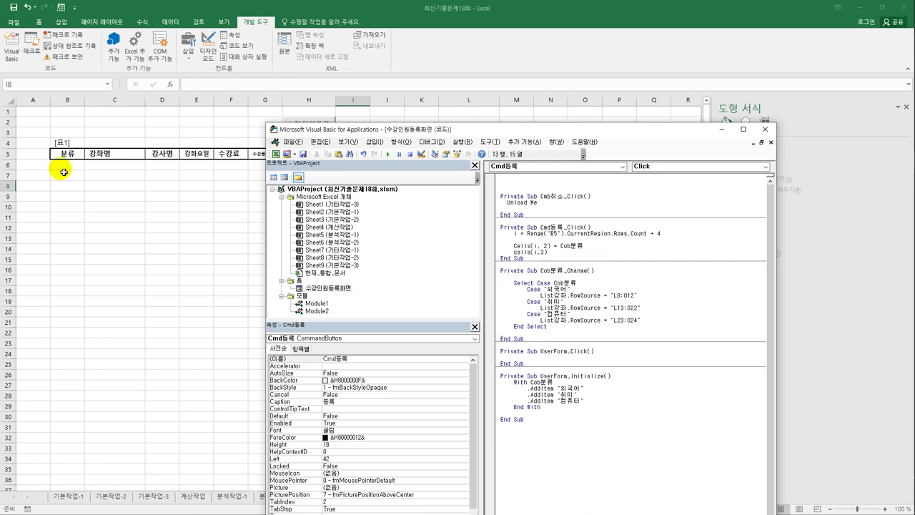
type("=")
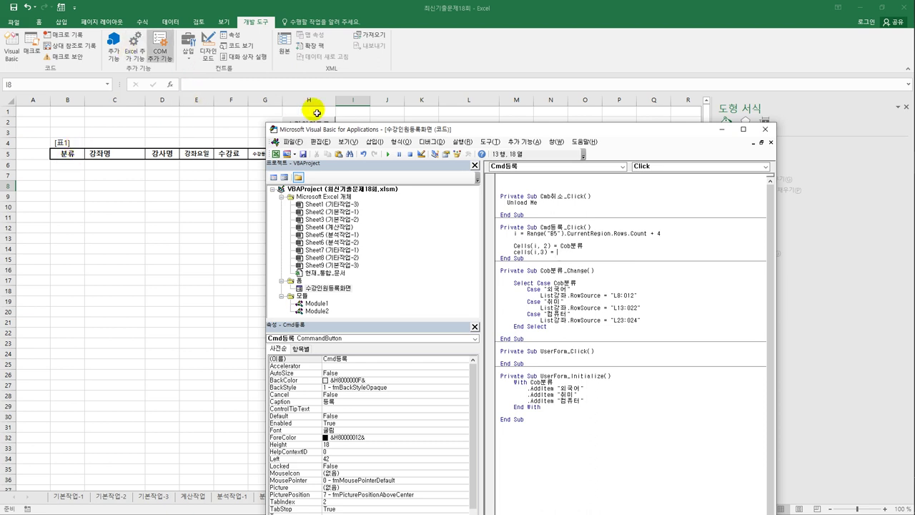
- Move the VBA editor aside to expose table B5's headers and the course list
left_click_drag(488, 129, 512, 301)
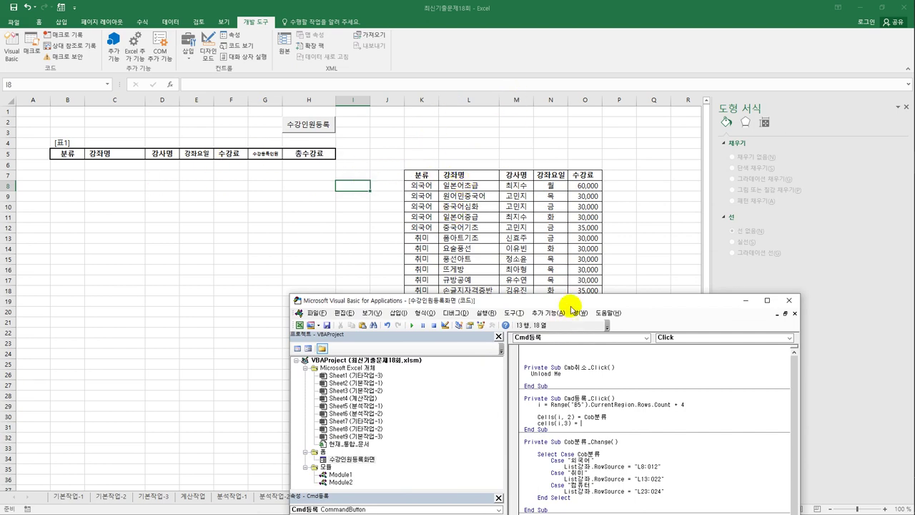
left_click_drag(571, 305, 524, 326)
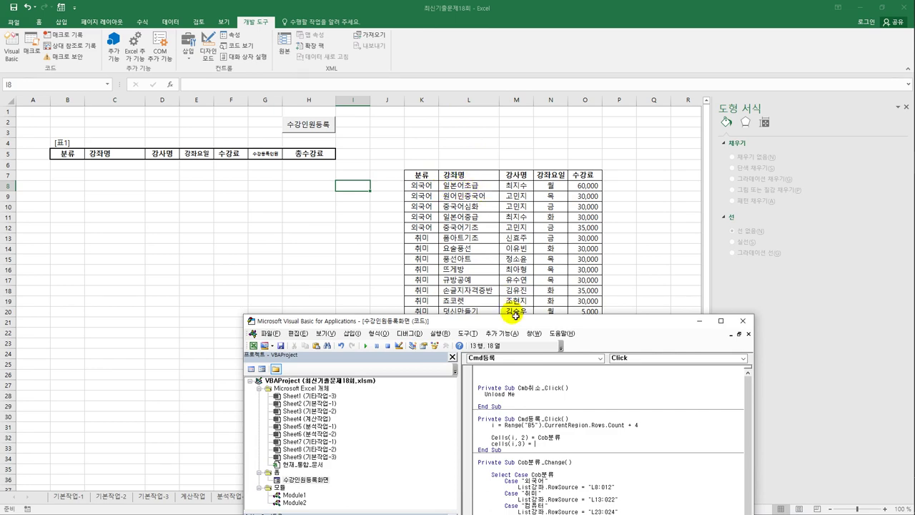
left_click_drag(512, 322, 498, 180)
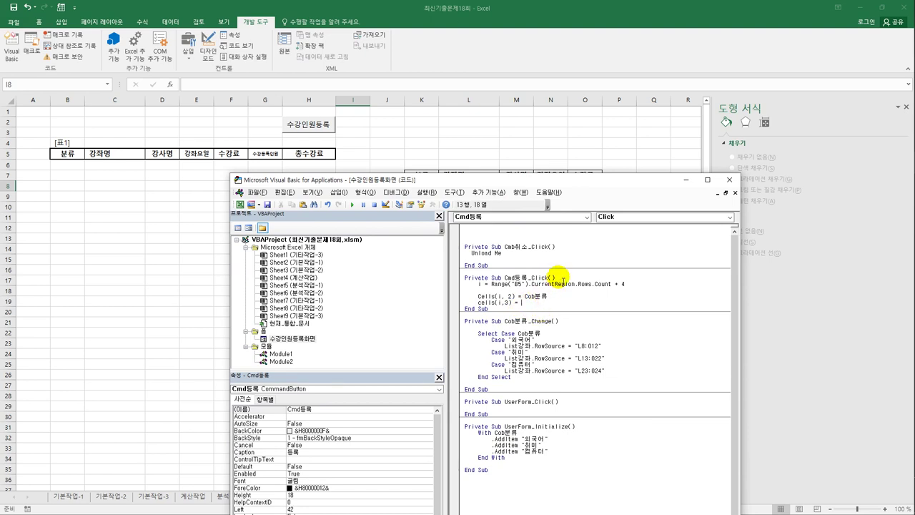
- Complete Cells(i, 3) = Cells(iRow, 12) and open blank lines above the i = Range line
type("cells(")
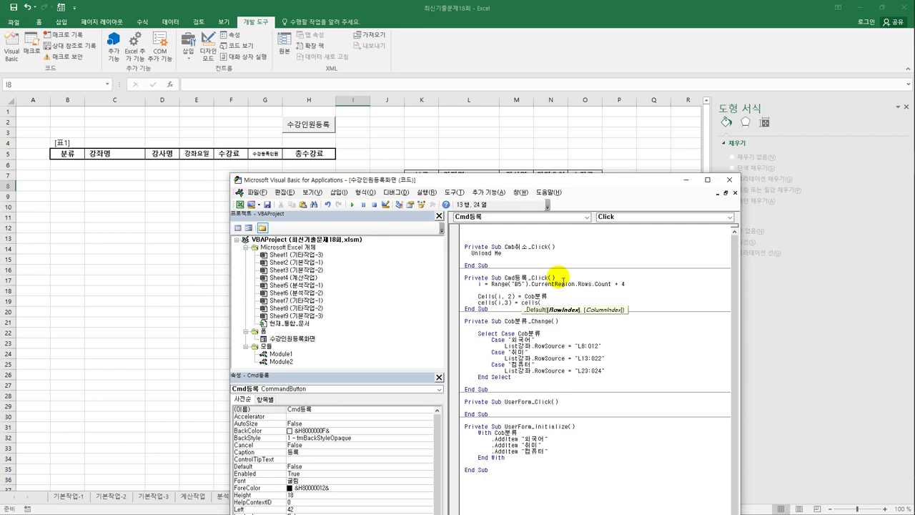
type(",")
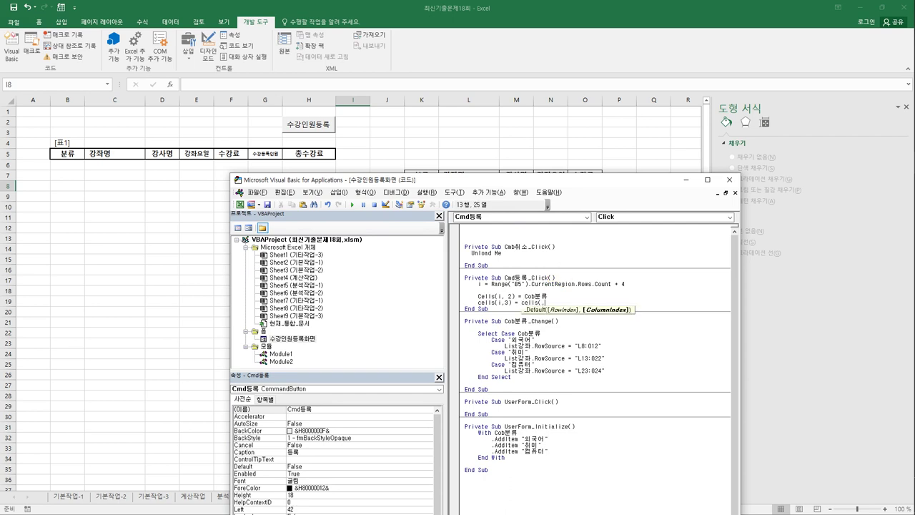
type("12)")
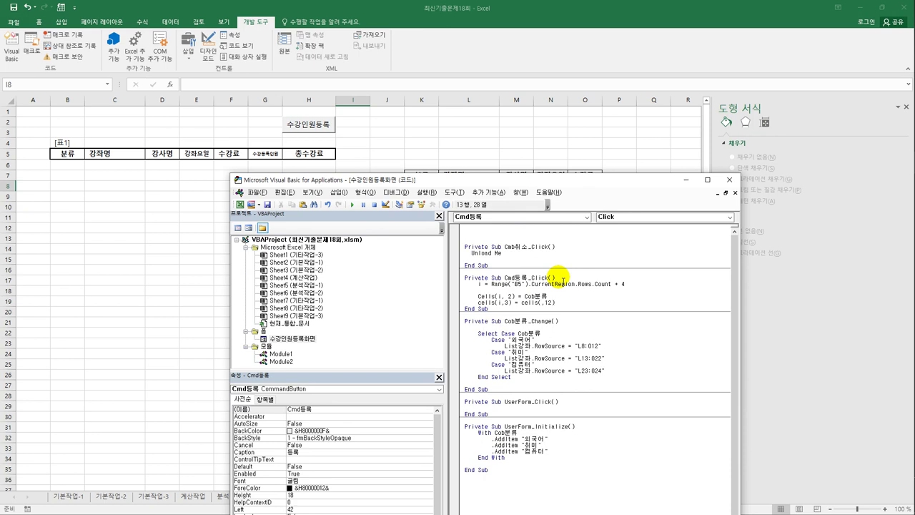
key("Left")
key("Left")
key("Left")
key("Left")
type("i")
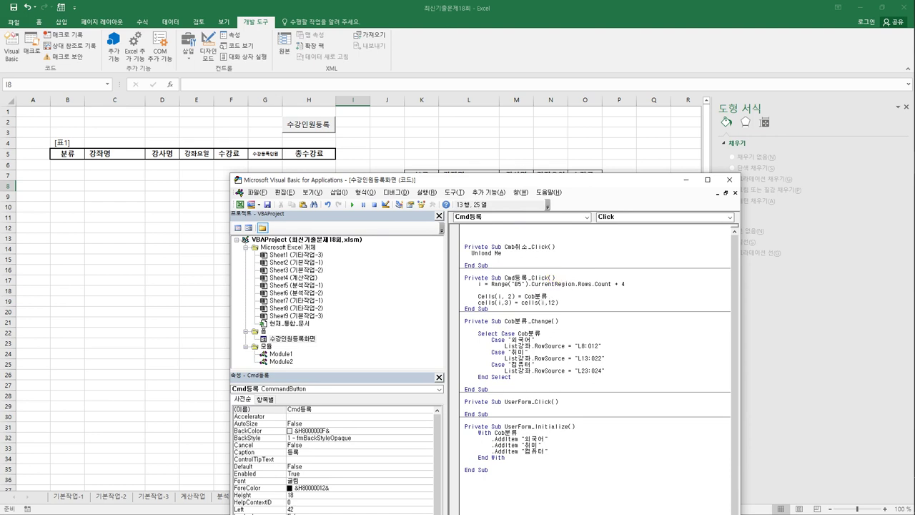
type("Row")
key("shift+Left")
key("shift+Left")
key("shift+Left")
key("shift+Left")
key("End")
key("Return")
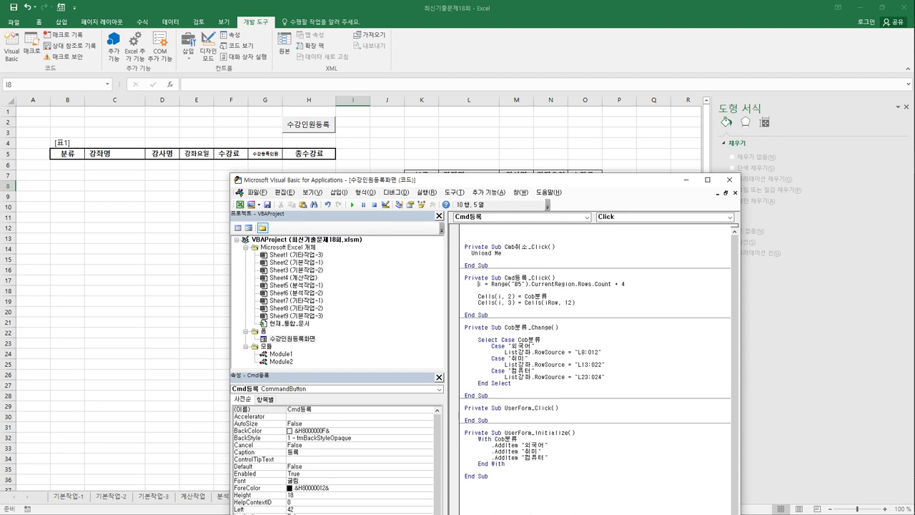
key("Return")
key("Return")
key("Return")
key("Up")
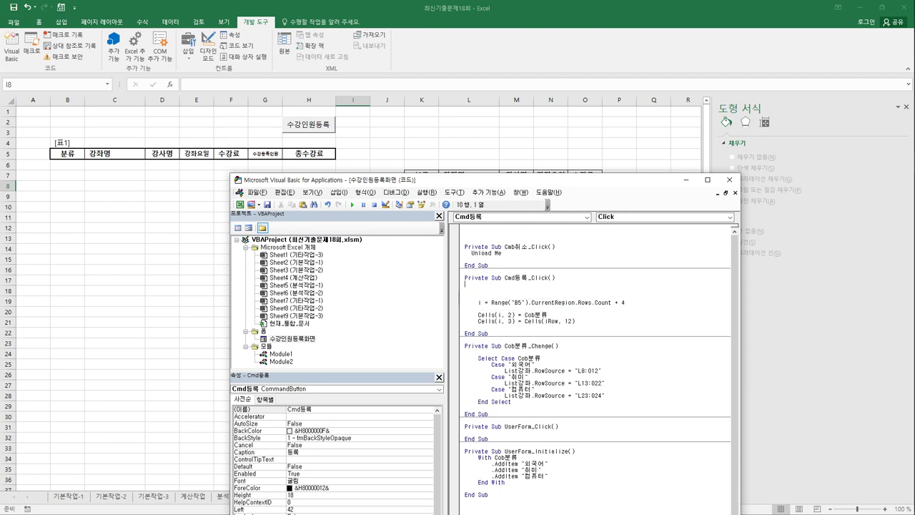
- Start the block with If Cob분류 = "외국어" Then on the blank line
key("Down")
key("Down")
key("Down")
key("Down")
key("Down")
key("Down")
key("Up")
key("Up")
key("Up")
key("Up")
type("i")
type("if cob")
type("분류")
type(" =\"외")
type("국어\" ㅅ")
key("BackSpace")
type("Then")
key("Return")
key("Tab")
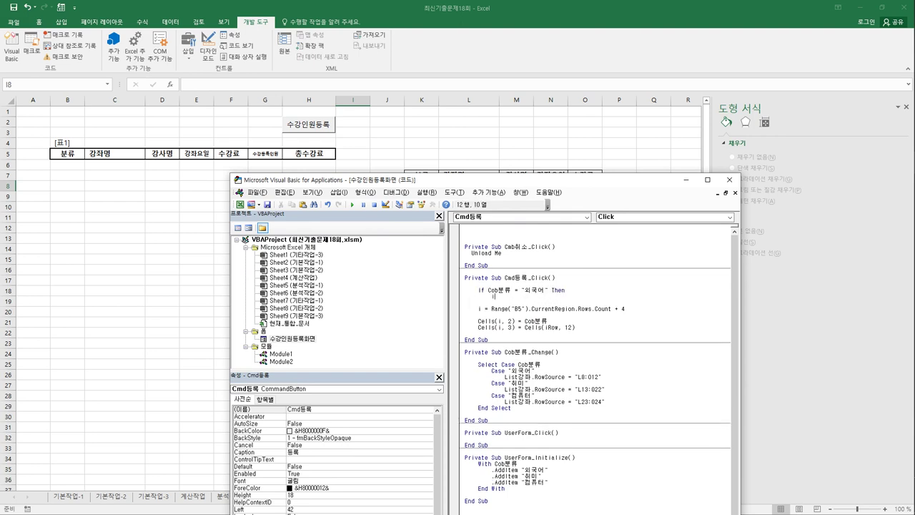
- Inside the 외국어 branch, set iRow = List강좌.ListIndex
type("iRow =")
type(" ㄷ")
key("BackSpace")
type("lo")
type("st강좌")
type(".")
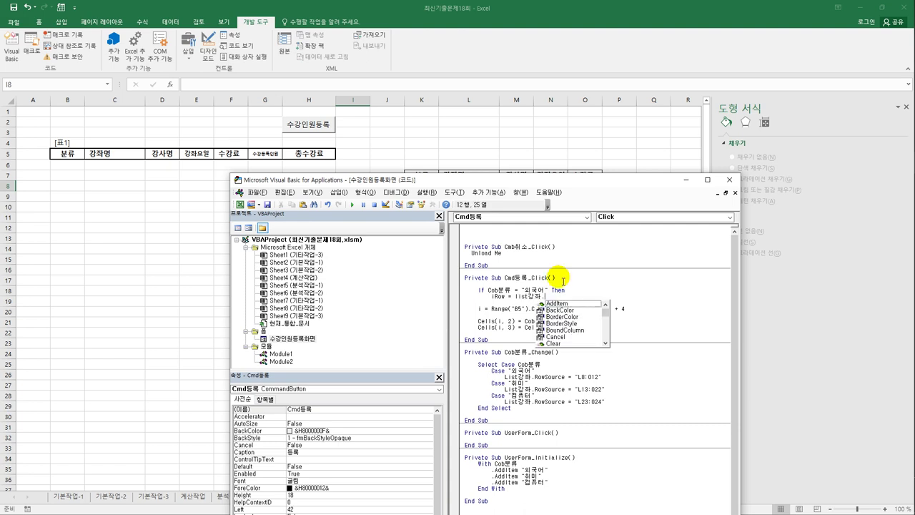
type("li")
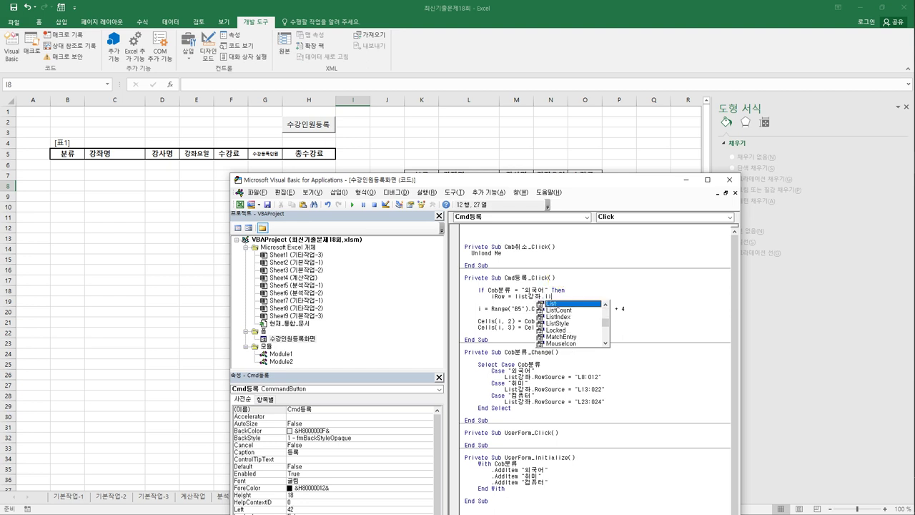
type("n")
key("BackSpace")
key("Down")
key("Down")
key("Tab")
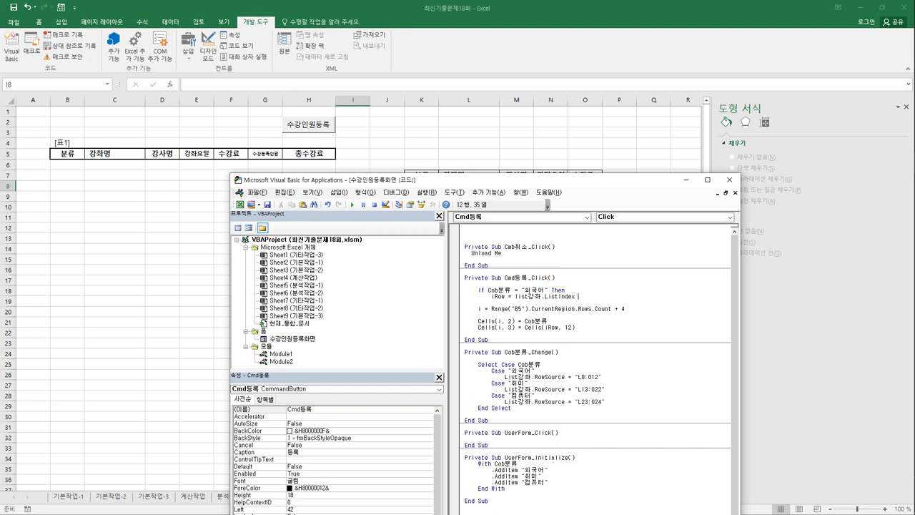
left_click_drag(546, 179, 549, 268)
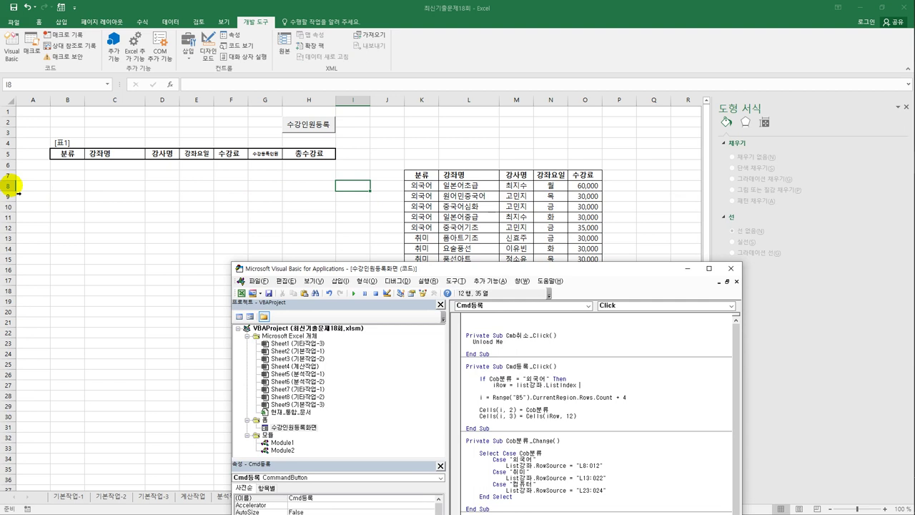
- Add the offset to the 외국어 iRow line and start an ElseIf line
type("+")
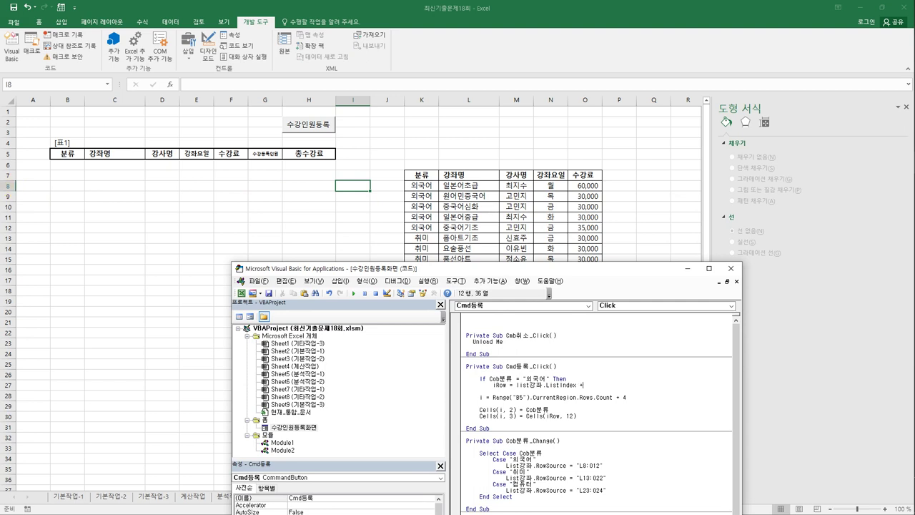
type(" 1")
key("Return")
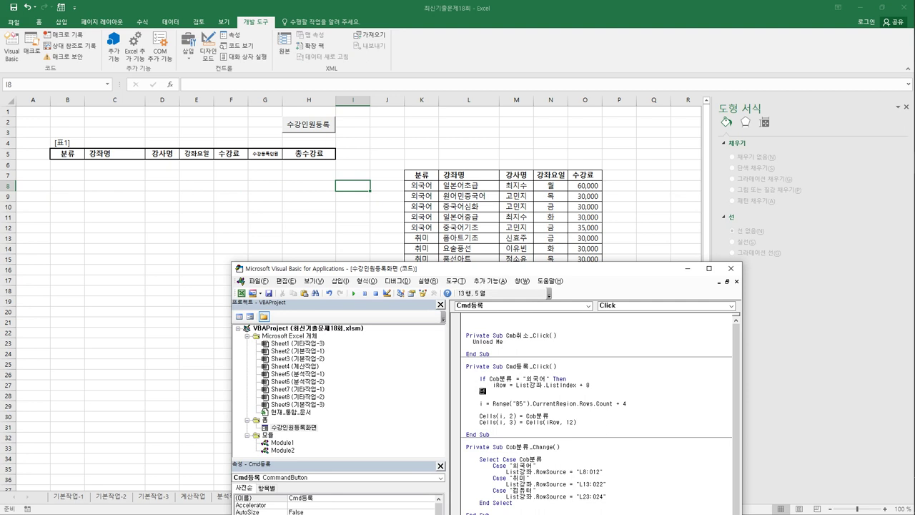
type("elseif")
key("Up")
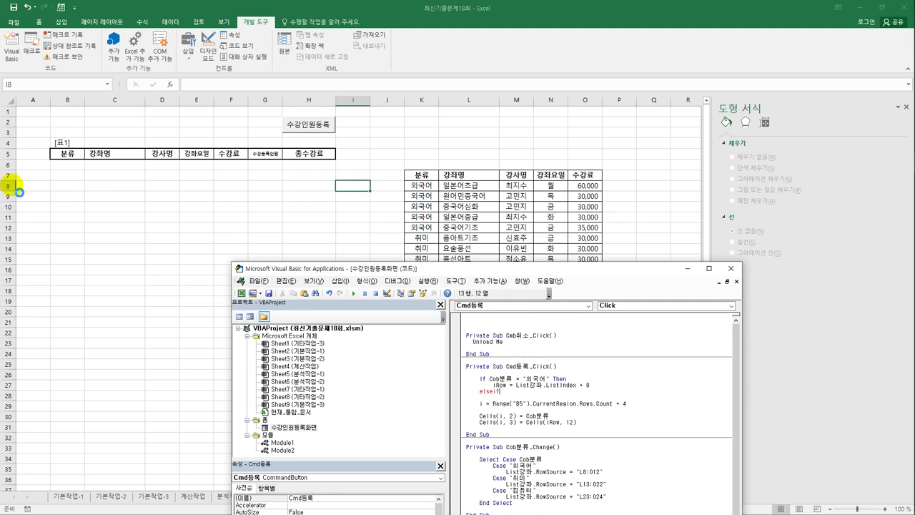
key("Return")
- Copy the condition into an ElseIf branch for "취미" with iRow = ListIndex + 13
key("shift+End")
key("shift+Down")
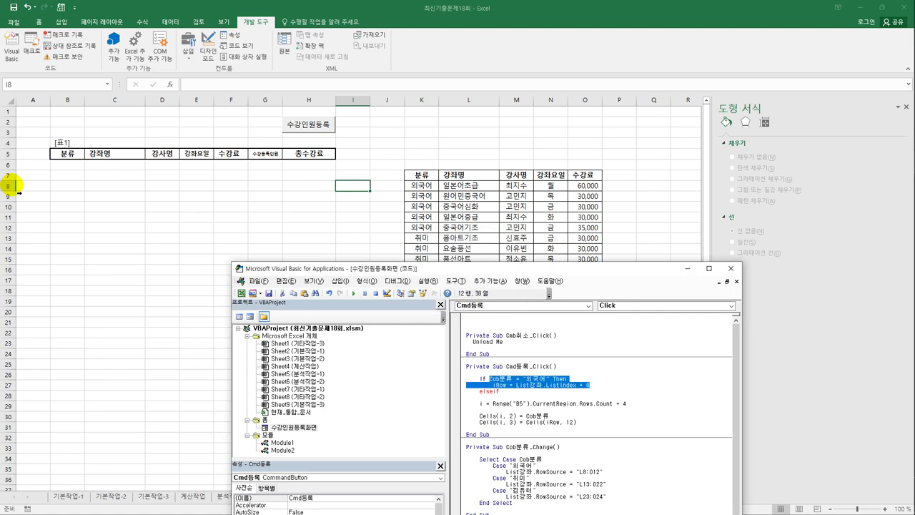
key("ctrl+c")
key("Down")
key("ctrl+v")
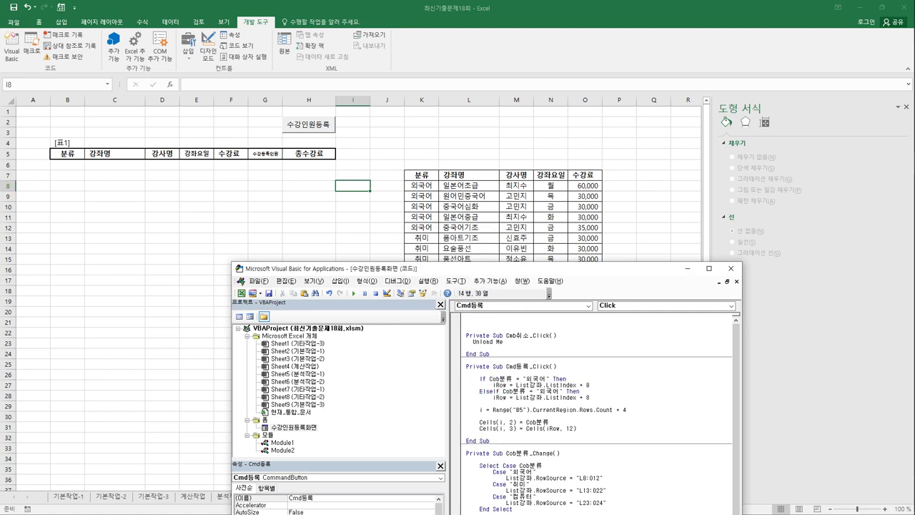
key("Left")
key("Left")
key("shift+Right")
key("shift+Right")
key("shift+Right")
type("ㄷ")
key("BackSpace")
type("ㅊㅟ미")
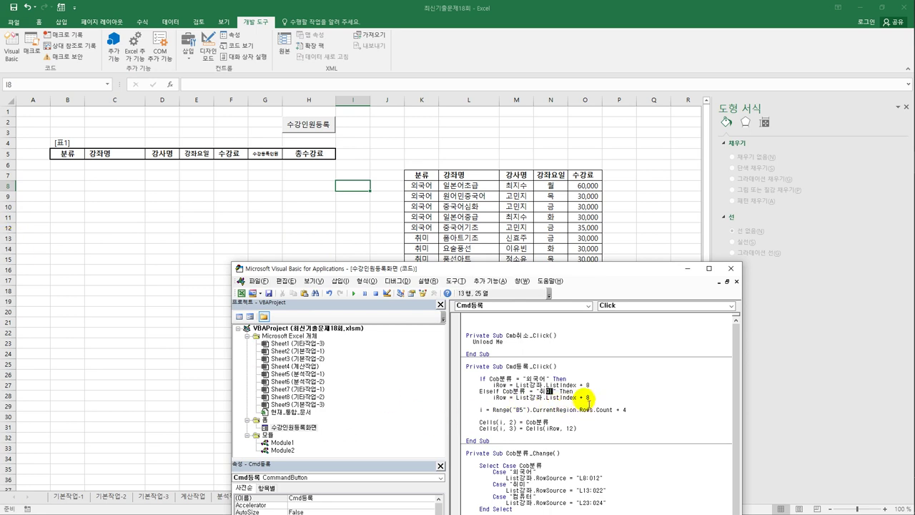
double_click(587, 397)
type("13")
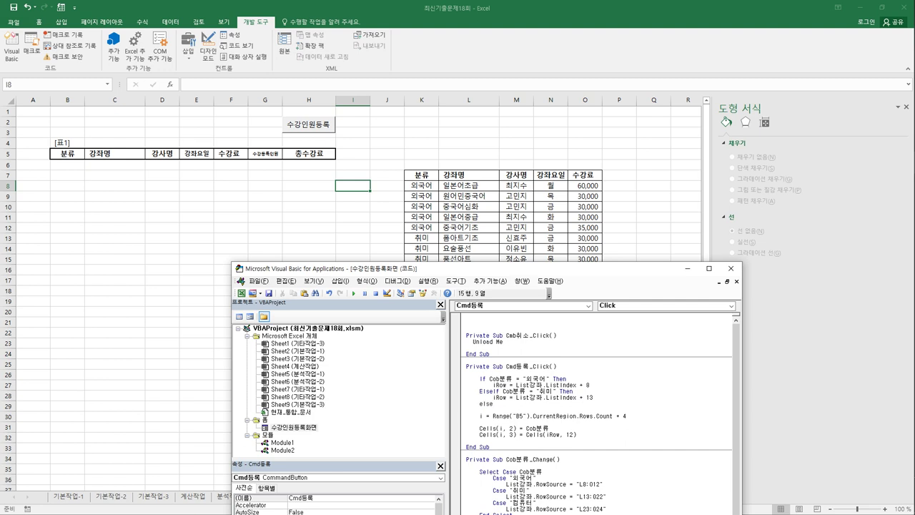
- Put a copy of the iRow line under Else, indented
key("shift+End")
key("Down")
key("ctrl+v")
key("Tab")
key("Tab")
key("End")
key("Return")
key("Return")
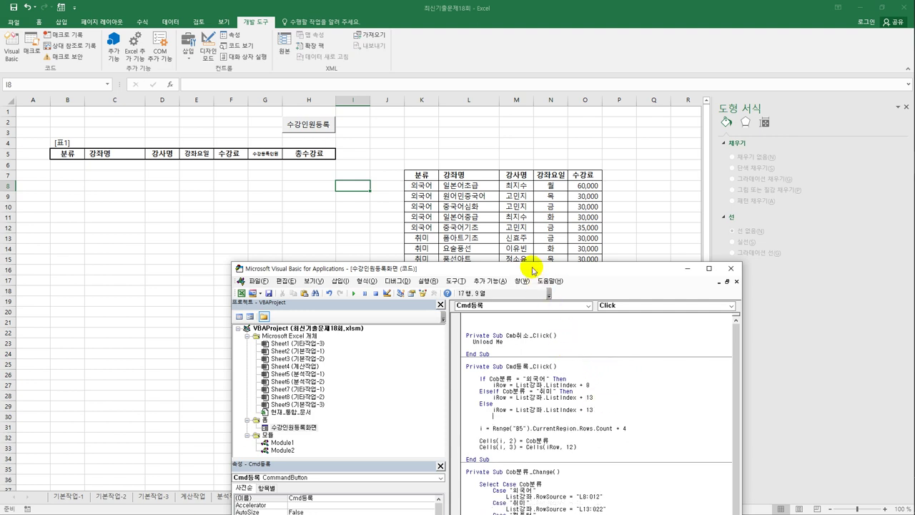
- Change the Else offset to ListIndex + 23 and close the block with End If
left_click_drag(533, 269, 523, 368)
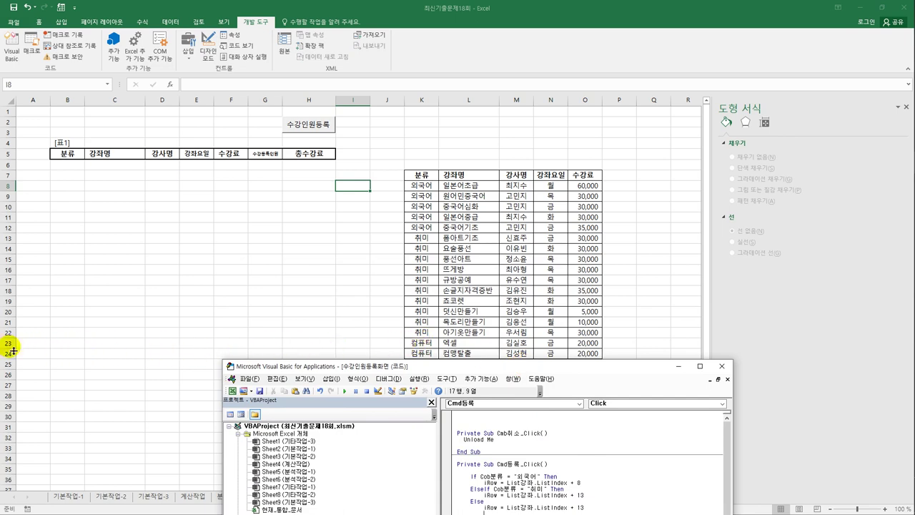
left_click_drag(451, 366, 446, 109)
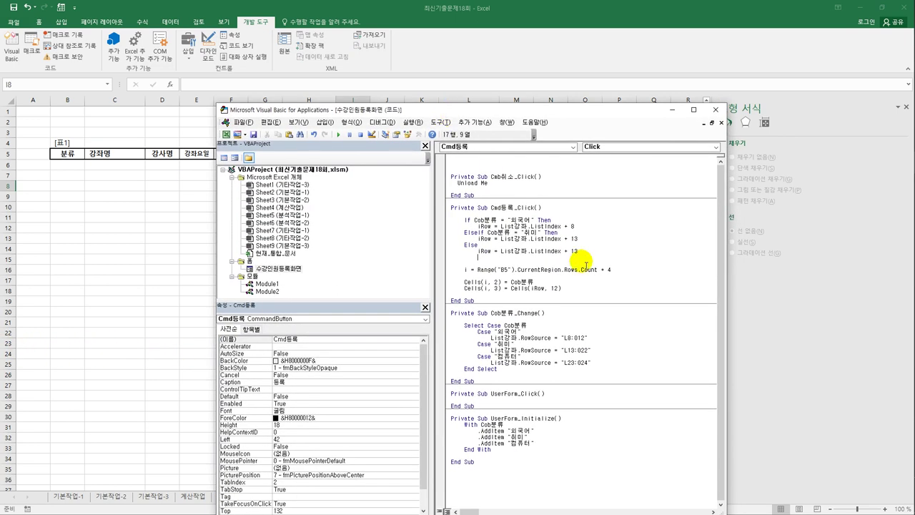
left_click_drag(576, 251, 571, 251)
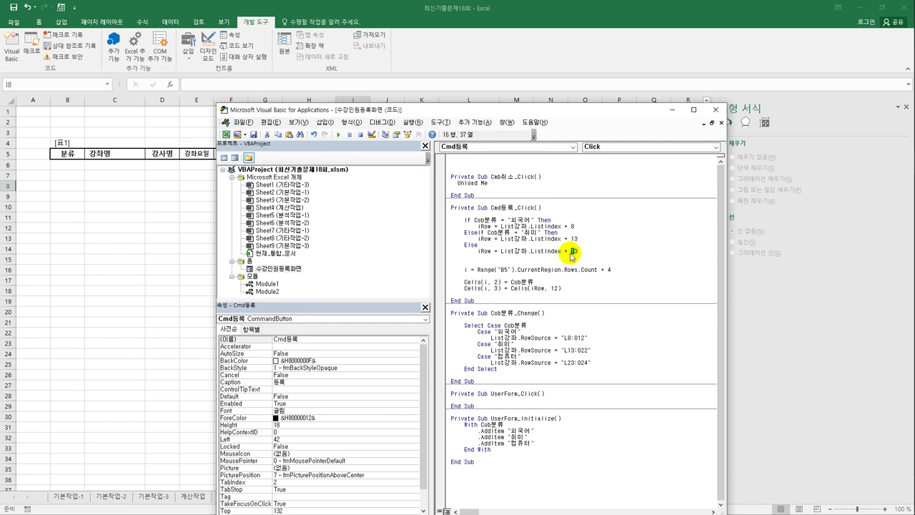
type("2")
left_click(479, 258)
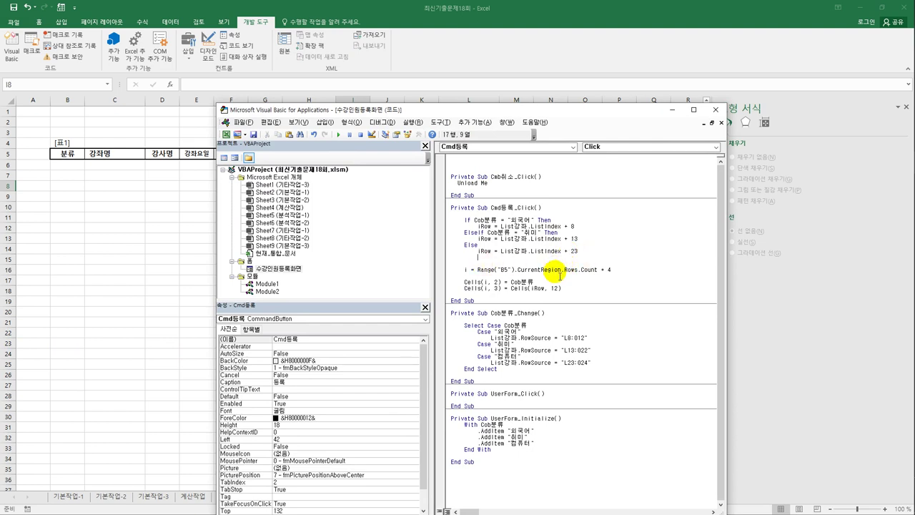
key("BackSpace")
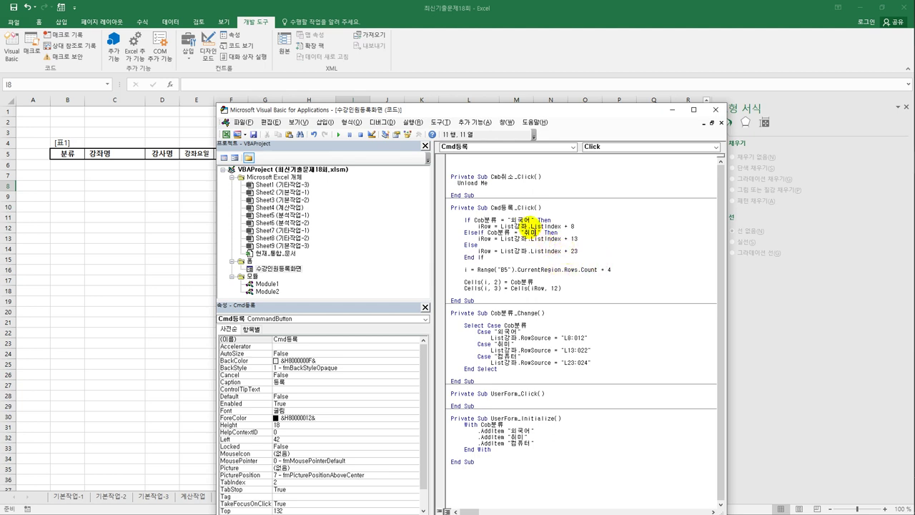
- Make five copies of the Cells(i, 3) = Cells(iRow, 12) line below it
left_click_drag(510, 112, 511, 246)
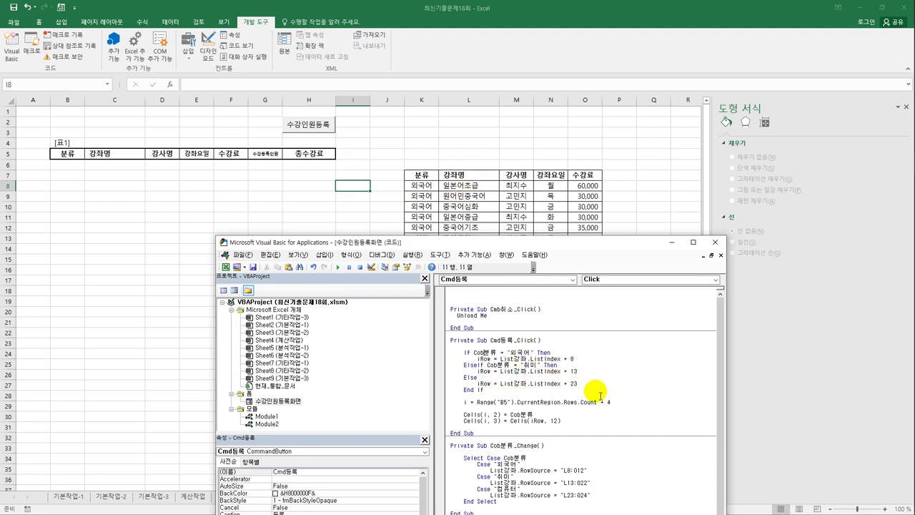
left_click_drag(538, 241, 519, 116)
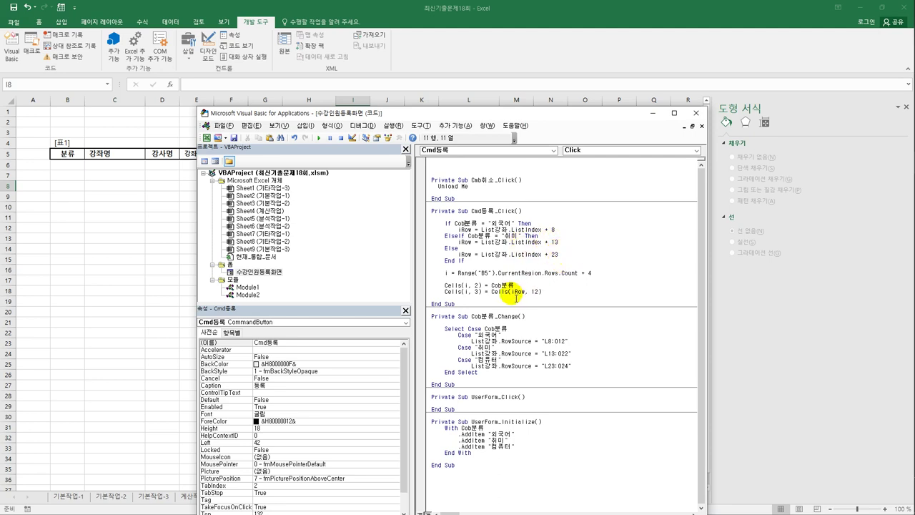
left_click_drag(514, 296, 526, 298)
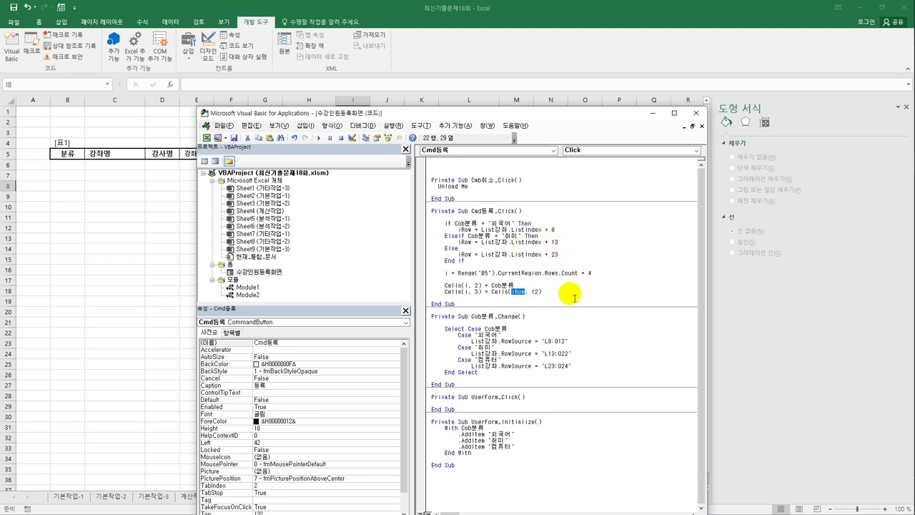
left_click(567, 292)
key("Return")
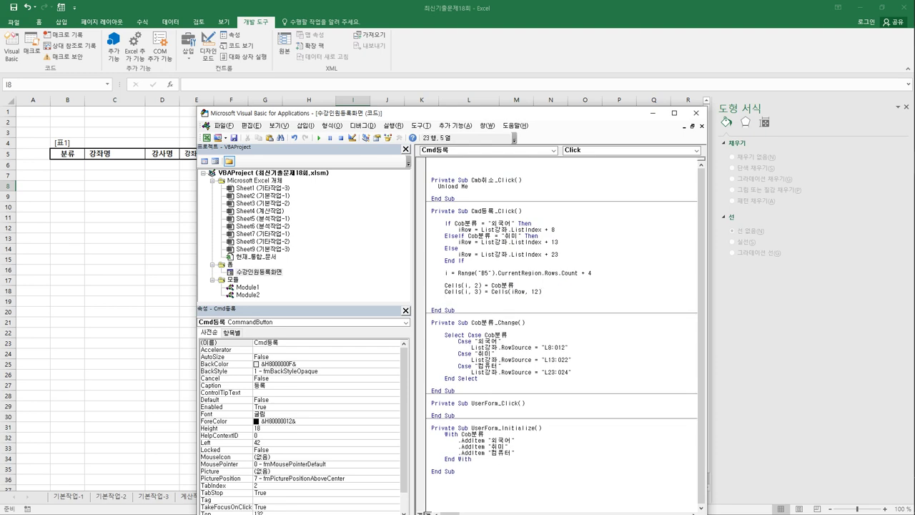
key("shift+End")
key("ctrl+c")
key("Down")
key("ctrl+v")
key("Return")
key("Return")
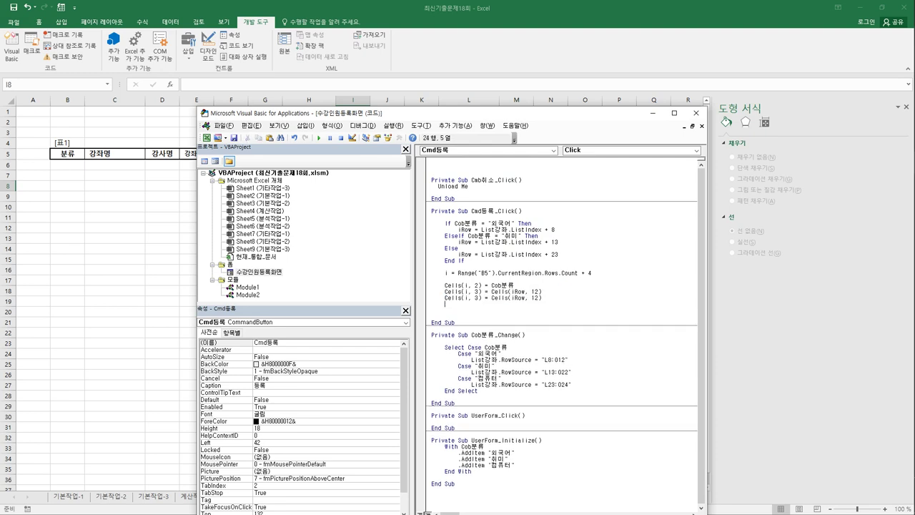
key("ctrl+v")
key("Return")
key("ctrl+v")
key("Return")
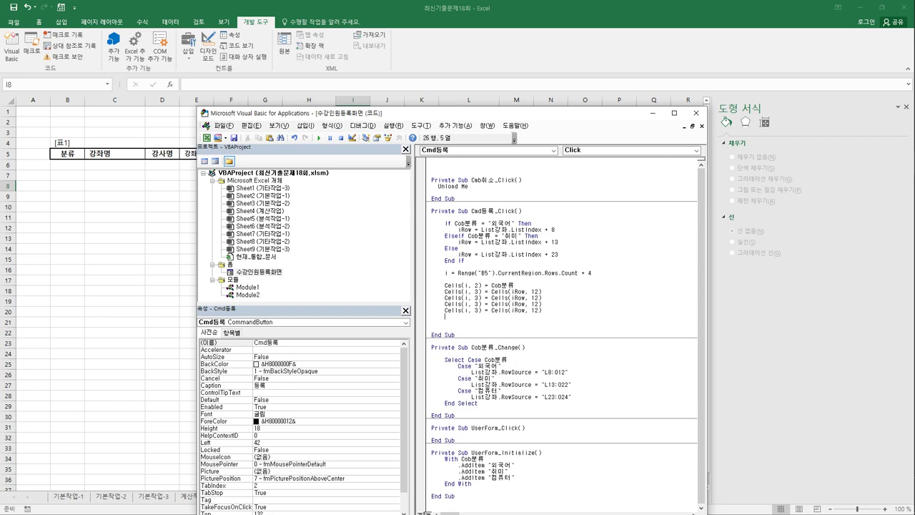
key("ctrl+v")
key("Return")
key("ctrl+v")
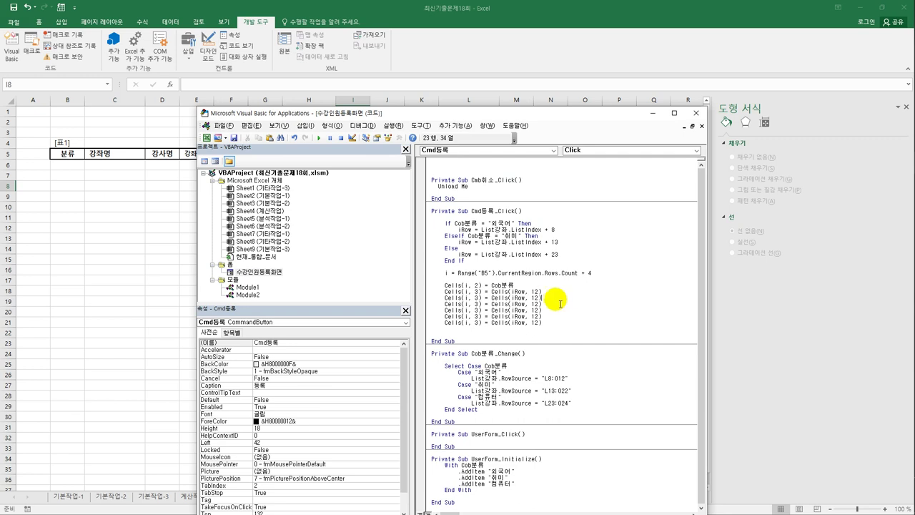
- Renumber the copied lines' target columns to 4 through 8
double_click(467, 297)
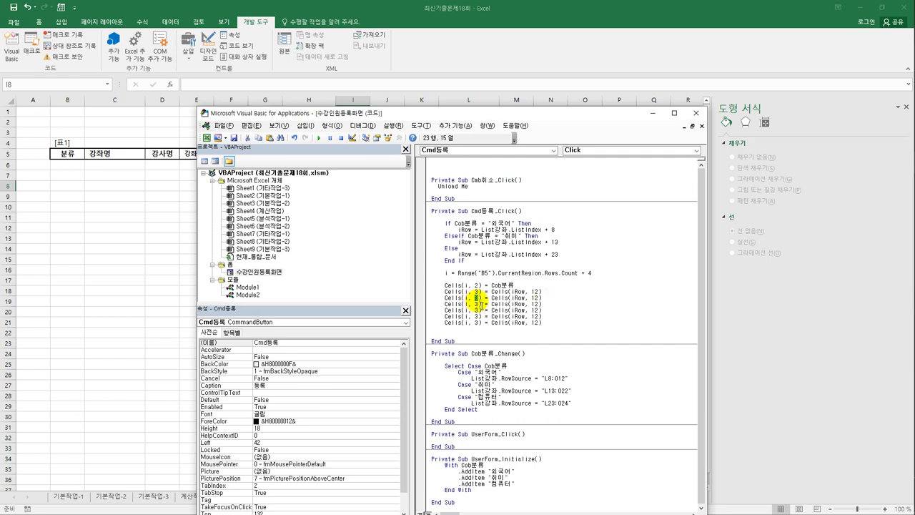
type("4")
left_click_drag(477, 305, 479, 310)
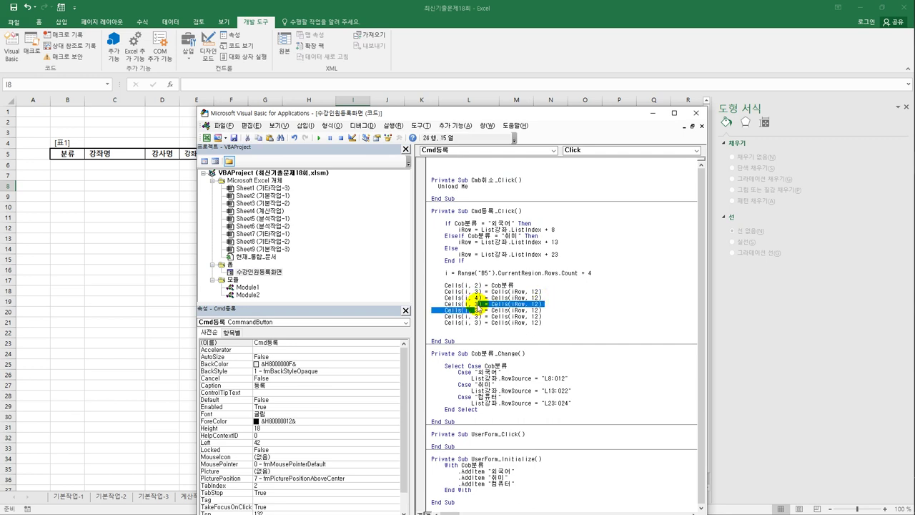
left_click(479, 305)
double_click(475, 303)
type("5")
left_click(473, 311)
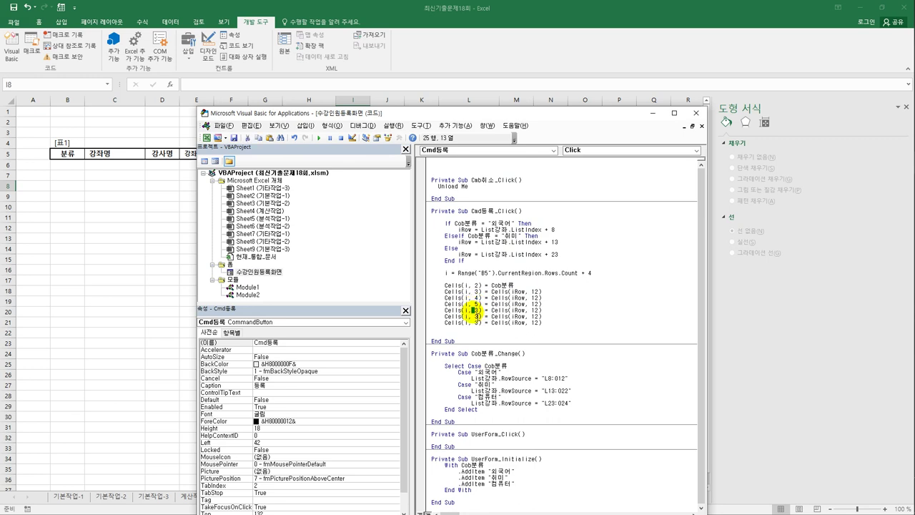
left_click_drag(473, 311, 480, 317)
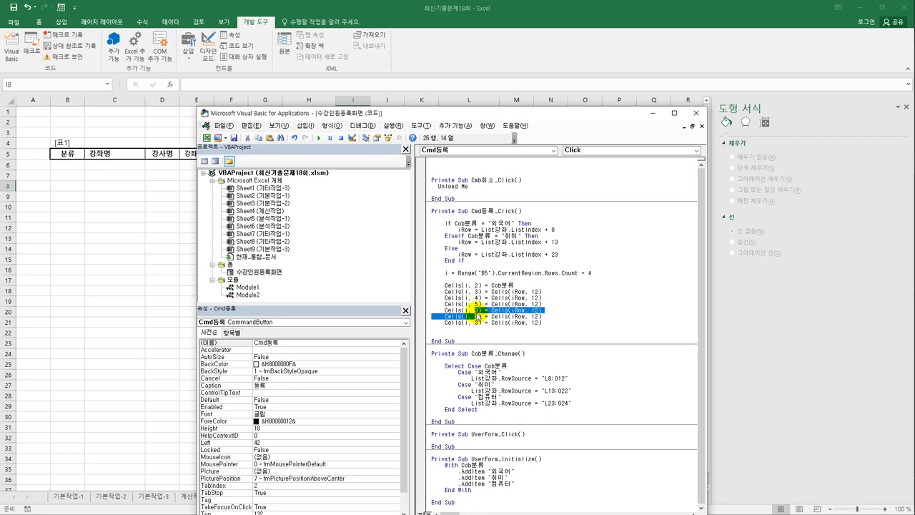
double_click(477, 310)
type("6")
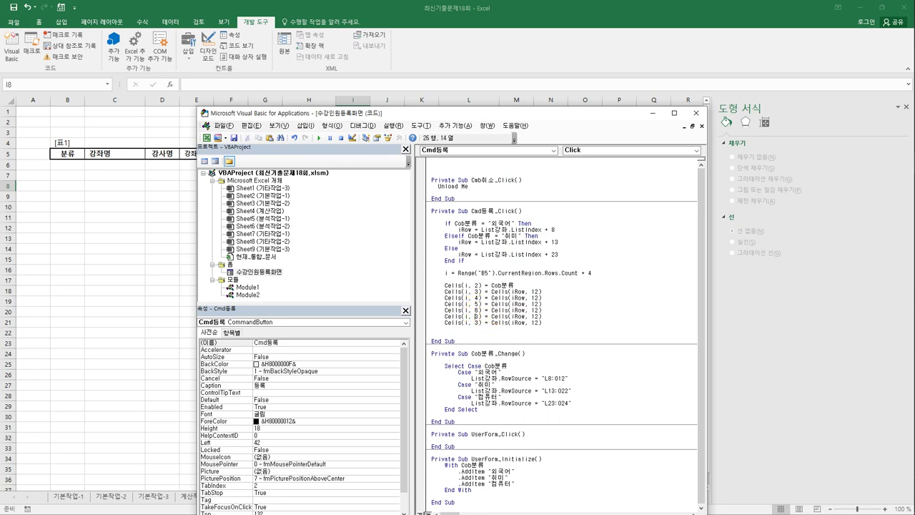
type("8")
left_click_drag(399, 117, 368, 231)
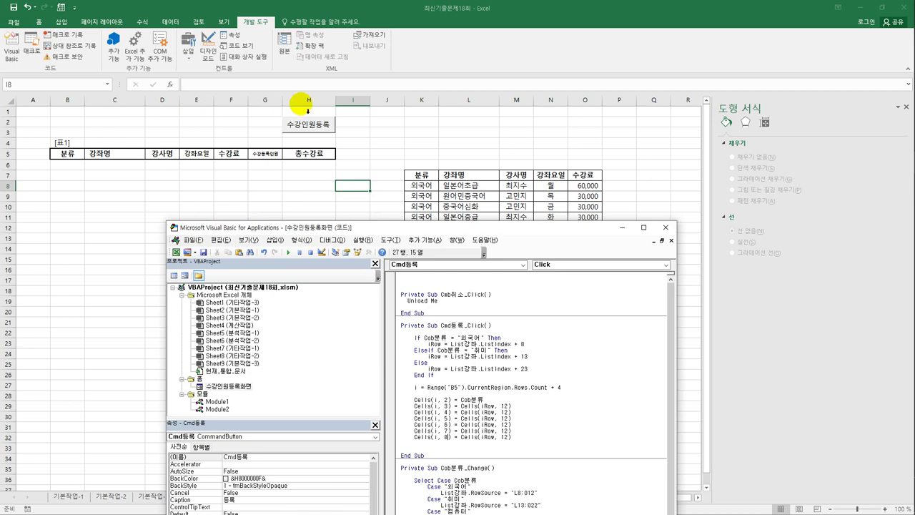
- Change the source columns for columns 4, 5 and 6 to 13, 14 and 15
left_click_drag(391, 230, 437, 86)
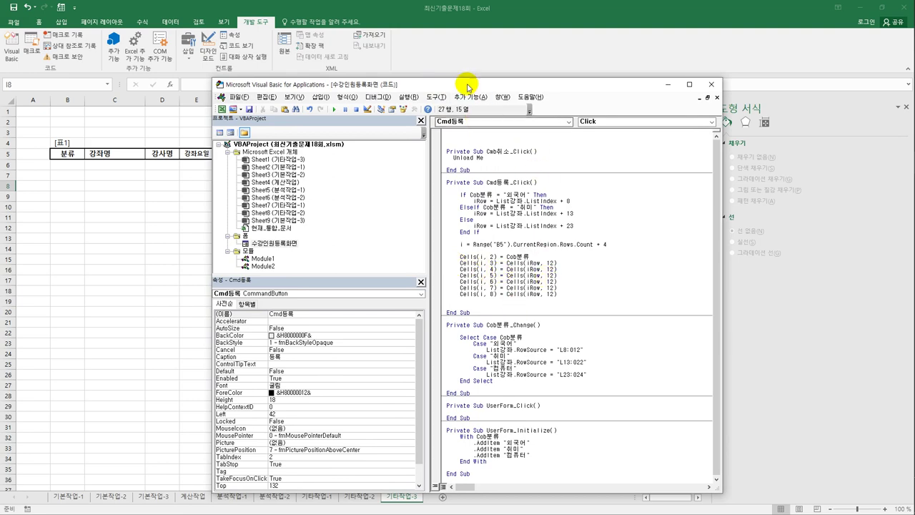
left_click_drag(468, 86, 372, 255)
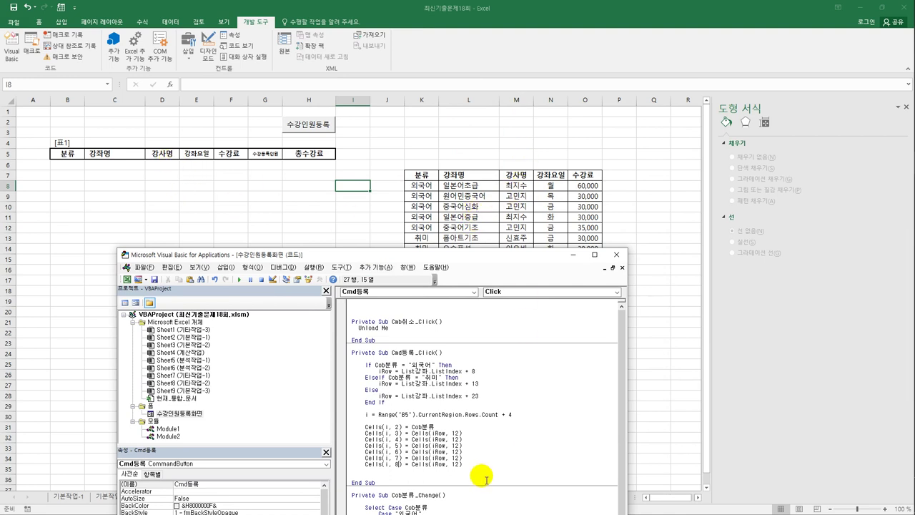
left_click(459, 439)
key("BackSpace")
type("3")
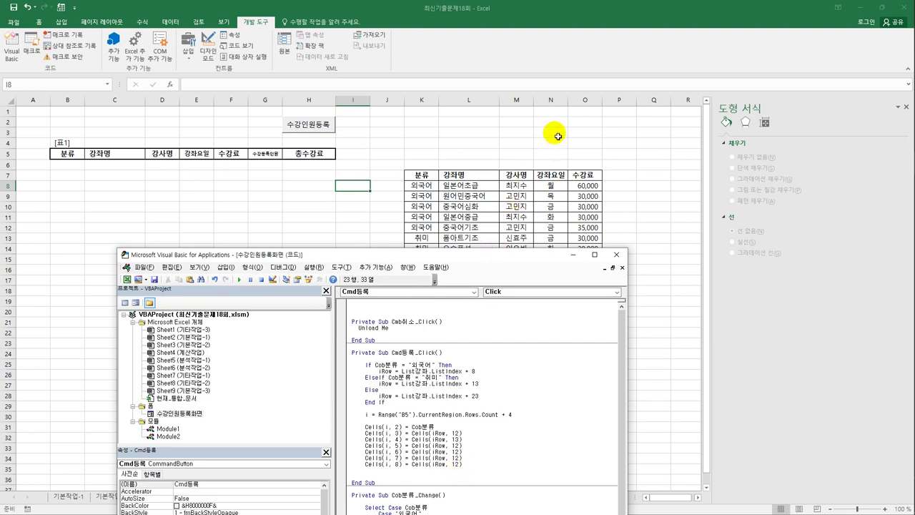
left_click_drag(456, 446, 461, 445)
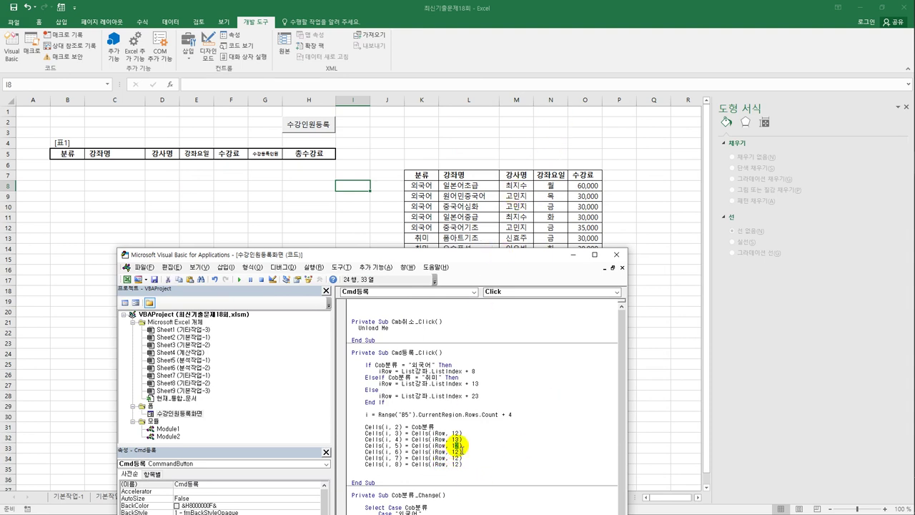
type("4")
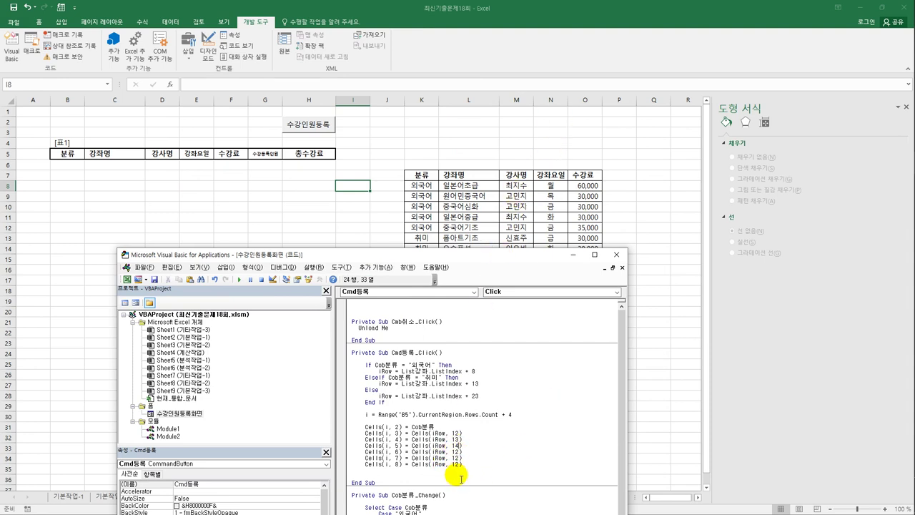
left_click_drag(461, 451, 456, 452)
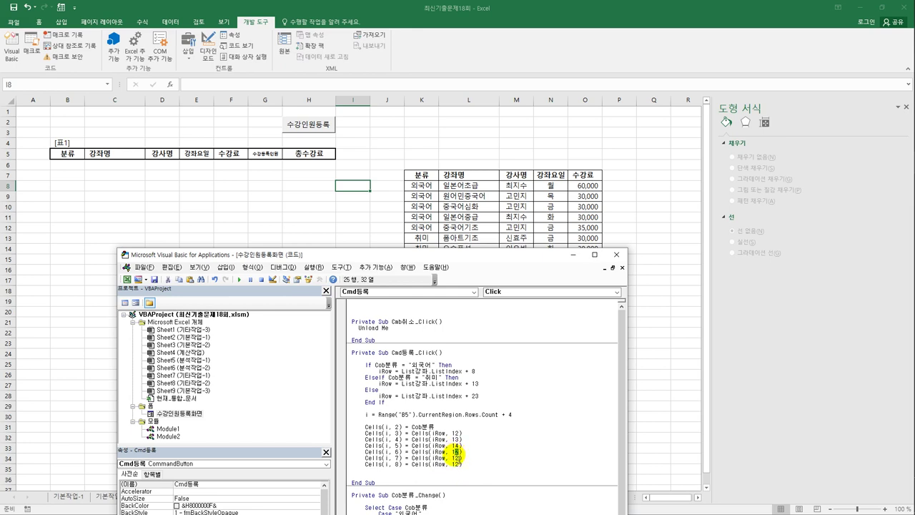
type("5")
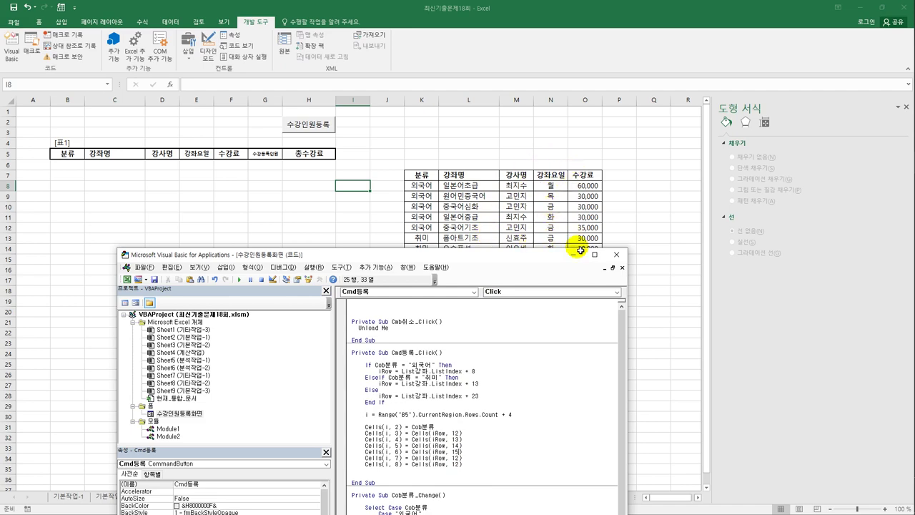
left_click_drag(539, 251, 601, 200)
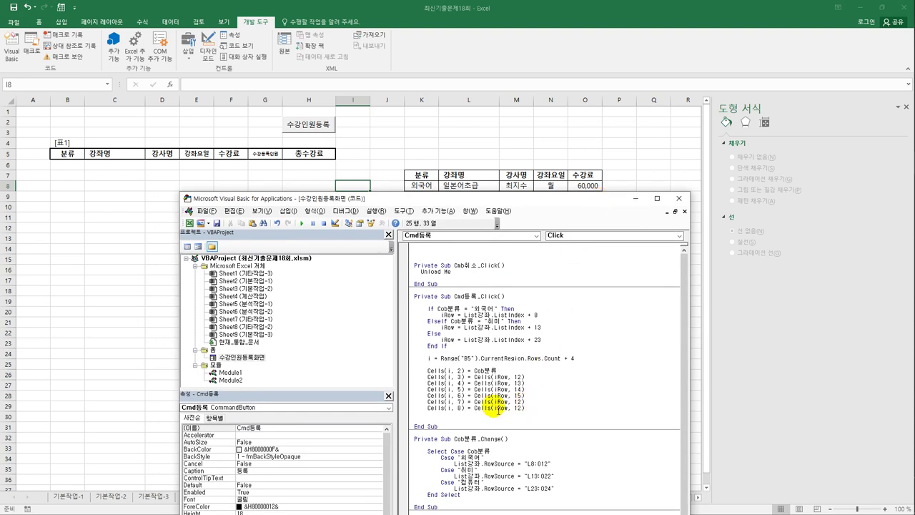
- Take column 7 from Text정원.Value and compute column 8 as Cells(i, 6) * Cells(i, 7)
left_click_drag(474, 402, 530, 407)
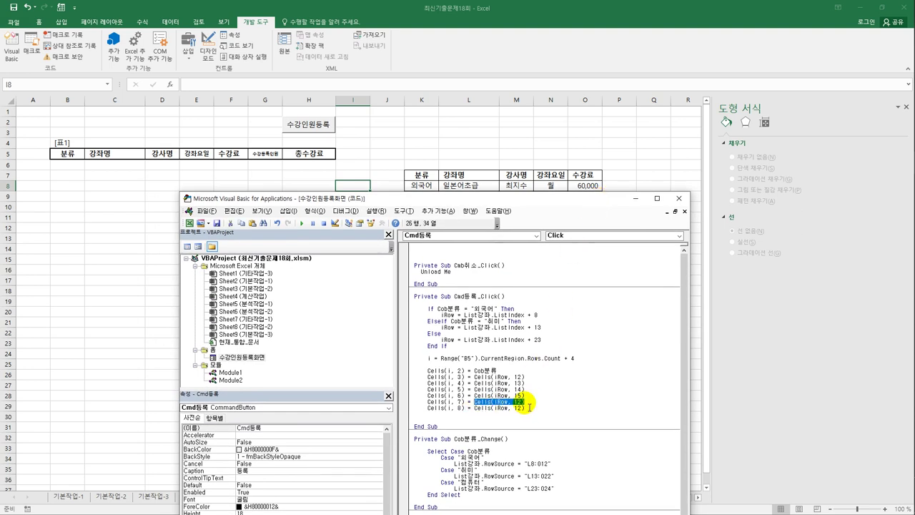
type("t")
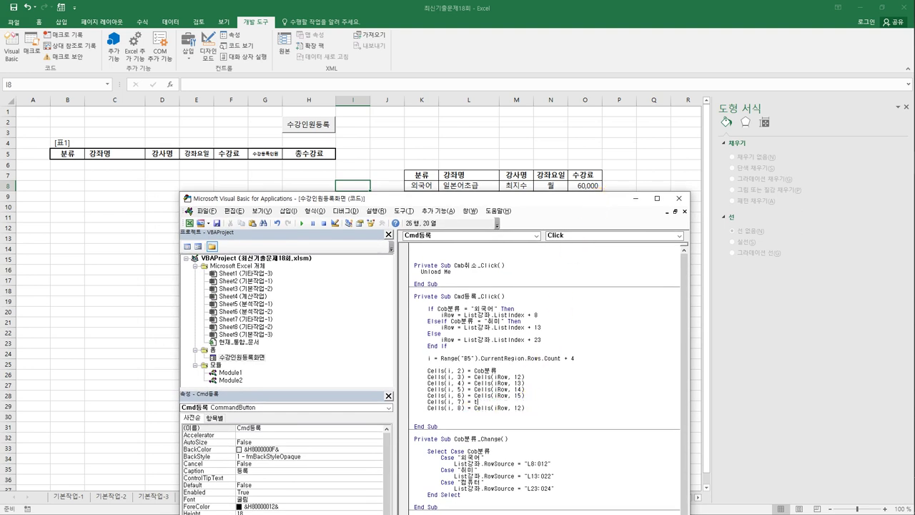
type("ext정원.Value")
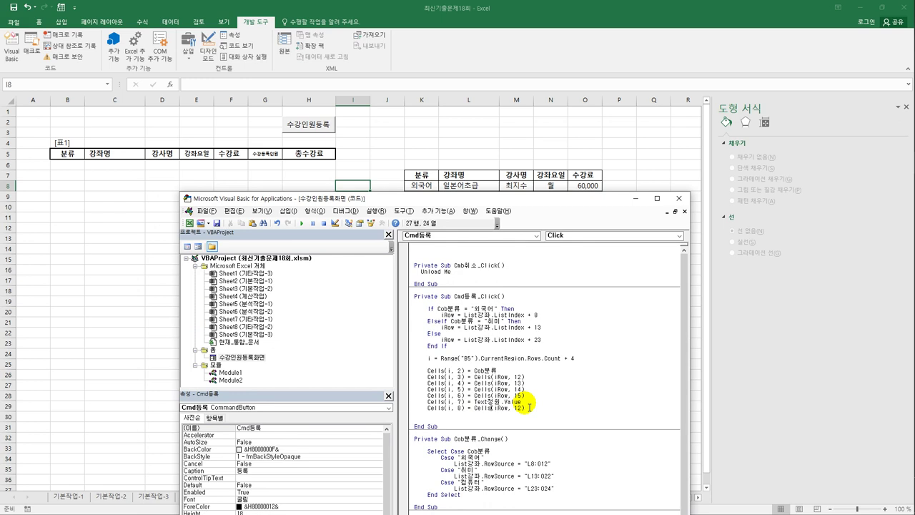
key("shift+End")
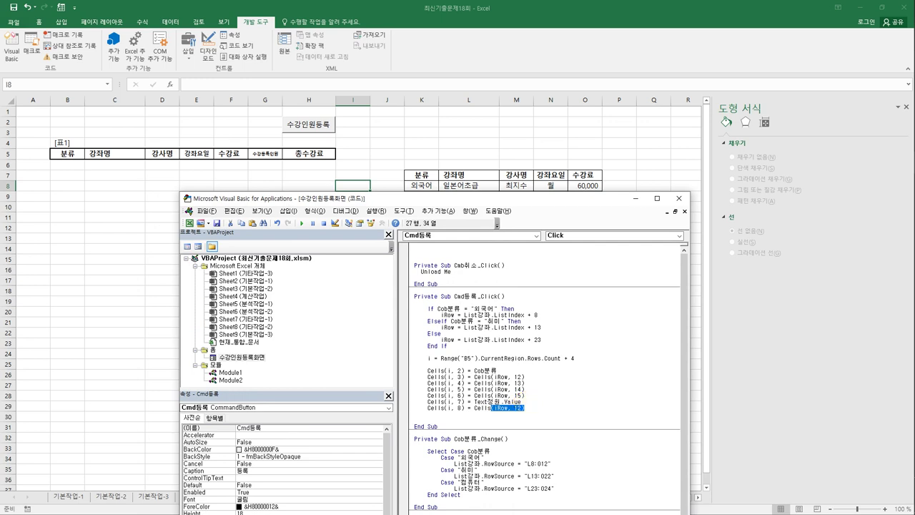
type("(i,")
type("6")
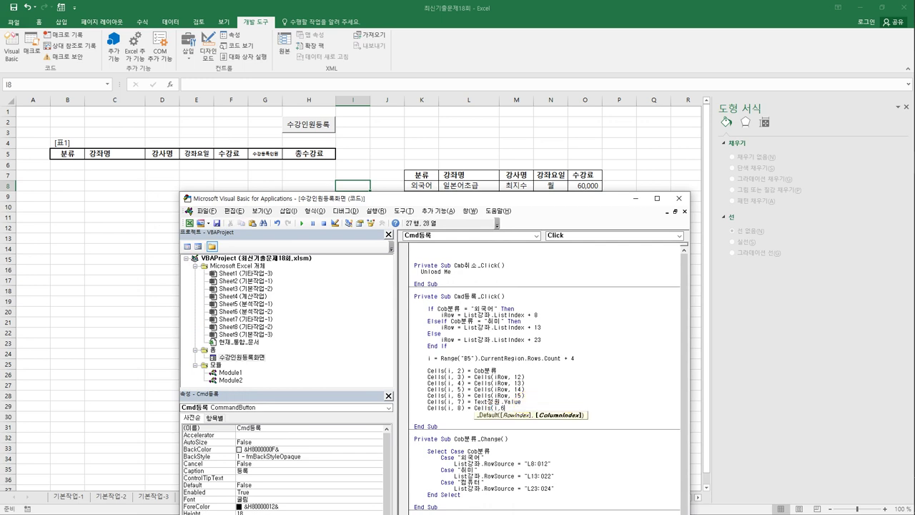
type(")*")
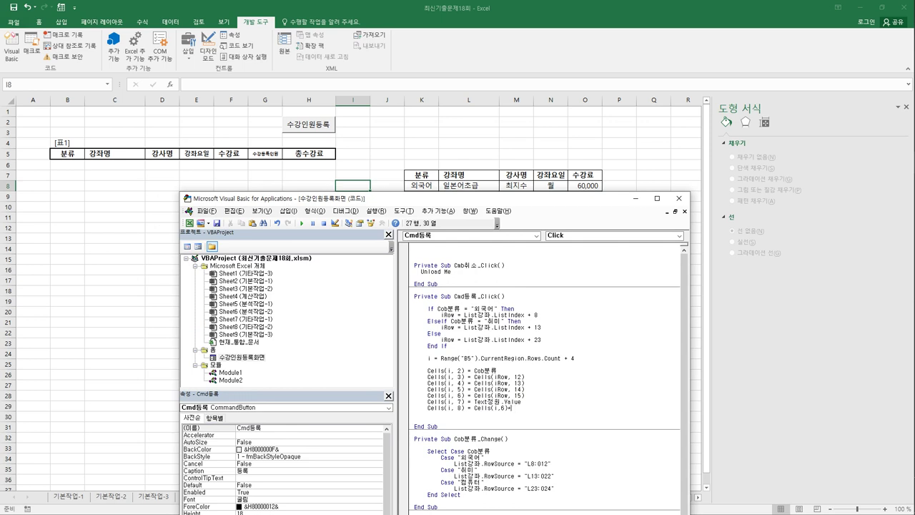
type("cells(i,")
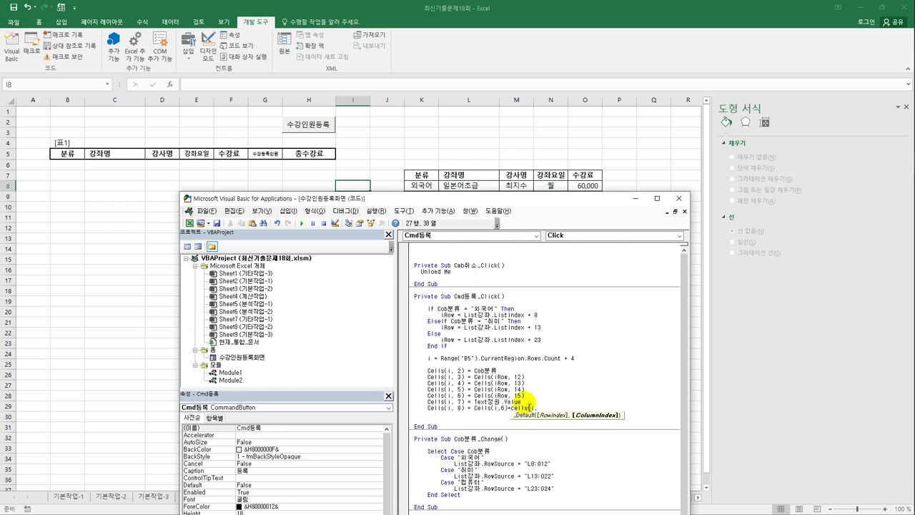
type("7)")
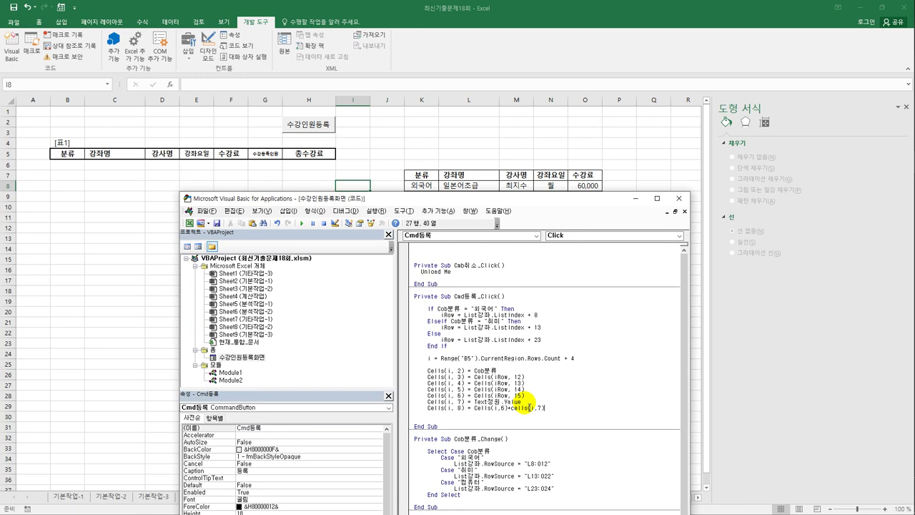
key("Return")
- Close the VBA editor and open the 수강인원등록 registration form
left_click(679, 198)
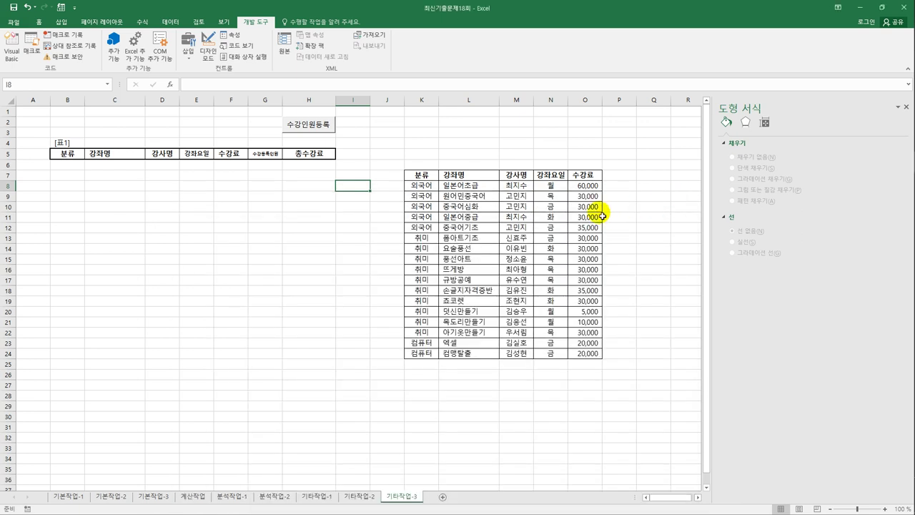
left_click(296, 212)
left_click(308, 125)
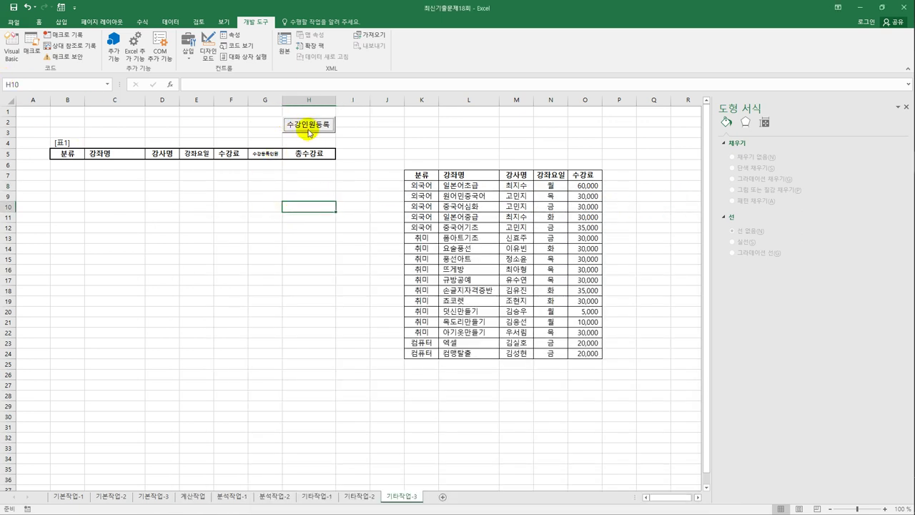
left_click_drag(433, 205, 468, 151)
- Register category 외국어, course 일본어초급, with 1 enrollee into row 6
left_click(459, 175)
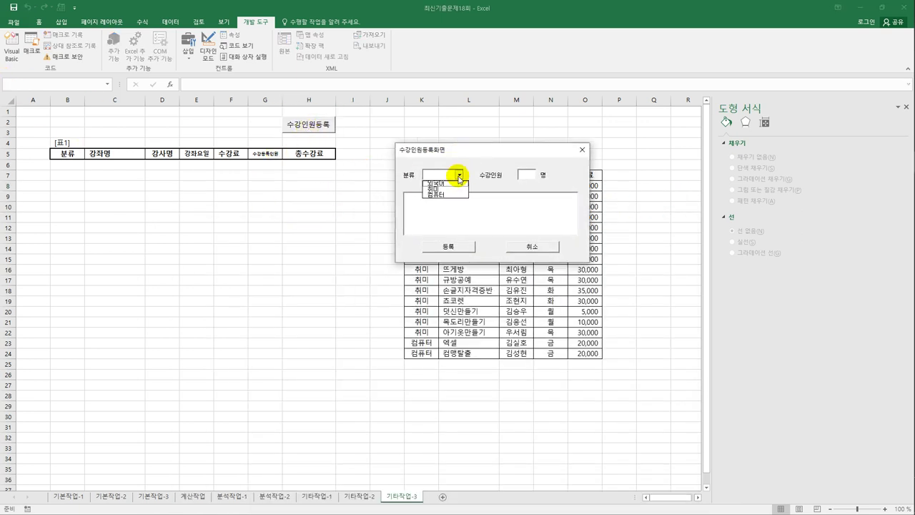
left_click(446, 183)
left_click(525, 176)
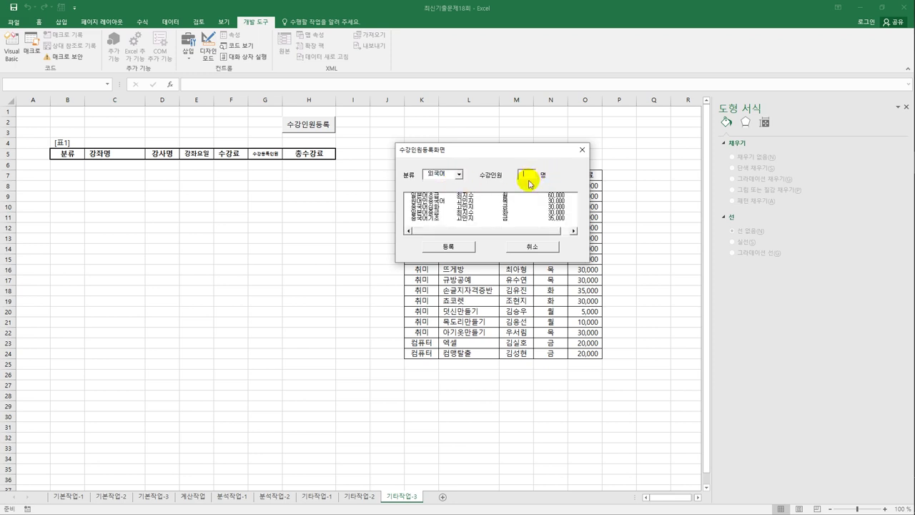
type("1")
left_click(436, 195)
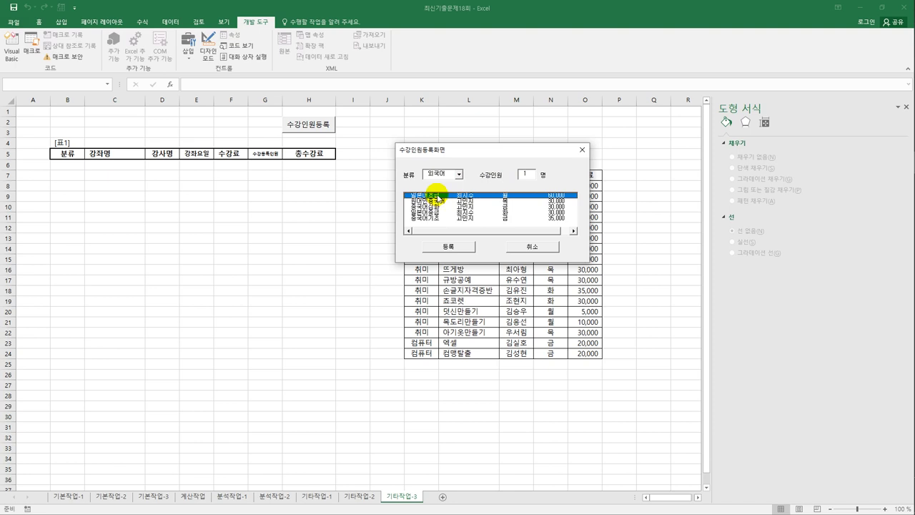
left_click_drag(453, 149, 217, 205)
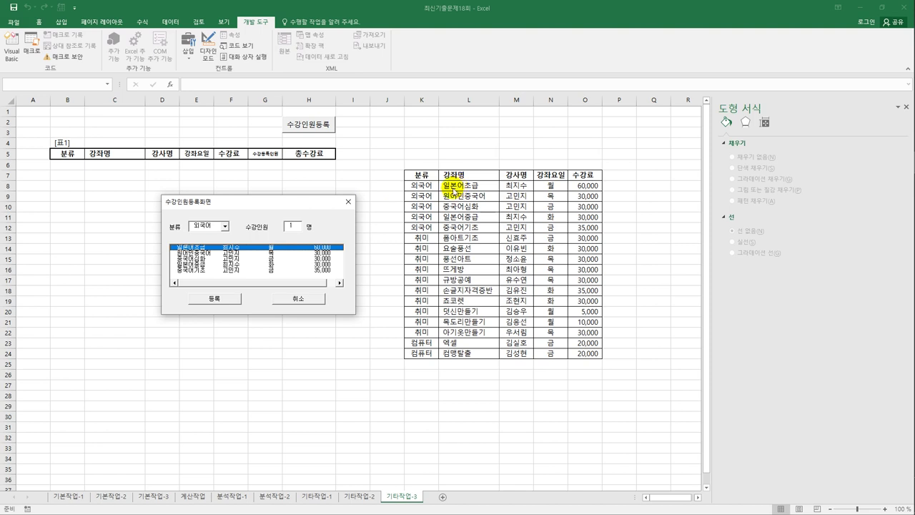
left_click(214, 303)
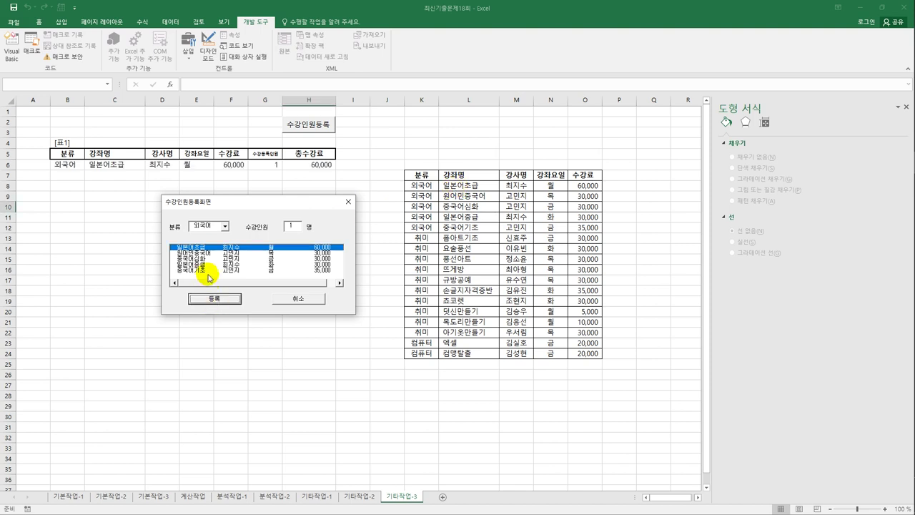
- Register 중국어심화 with 2 enrollees into row 7
left_click(209, 271)
left_click(205, 258)
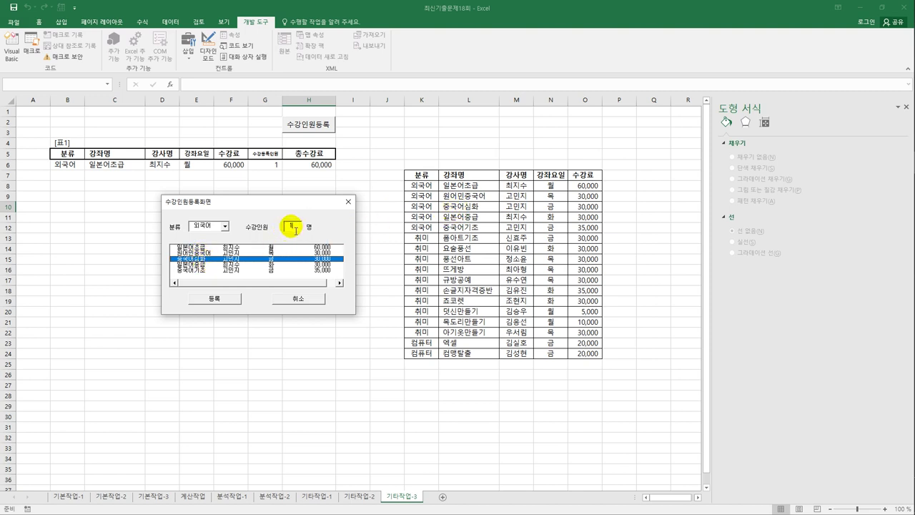
left_click(292, 231)
type("2")
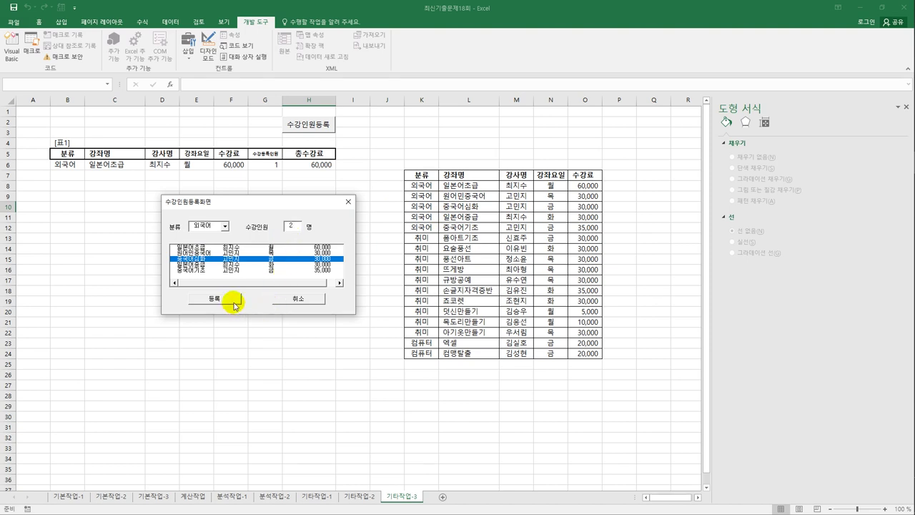
left_click(240, 300)
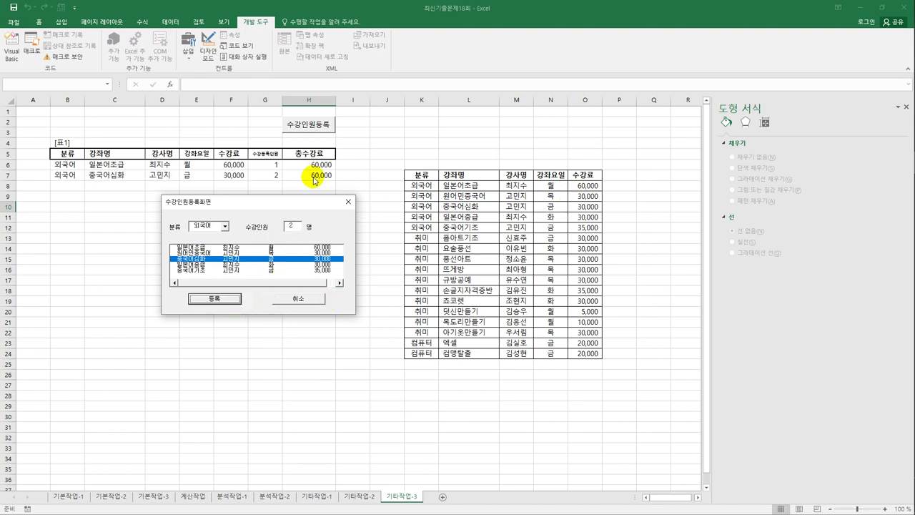
- Register category 취미, course 요술풍선, into row 8
left_click(220, 226)
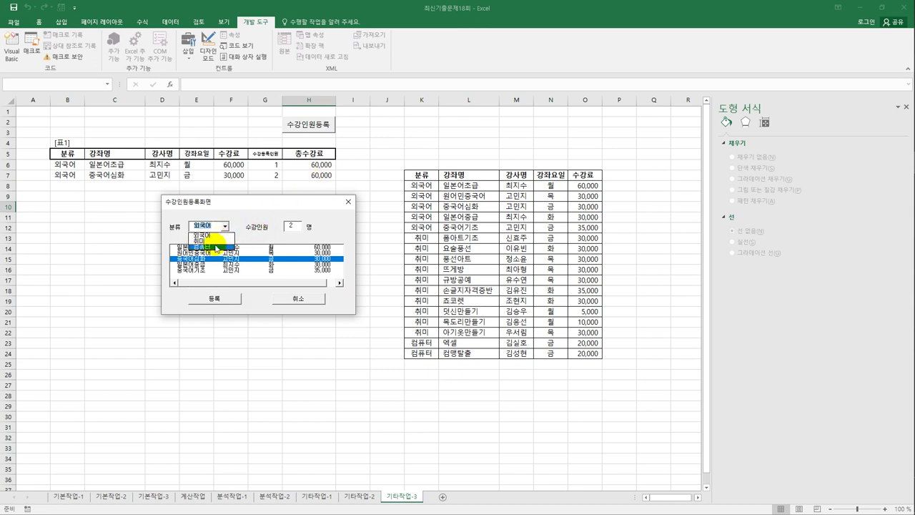
left_click(200, 241)
left_click(204, 252)
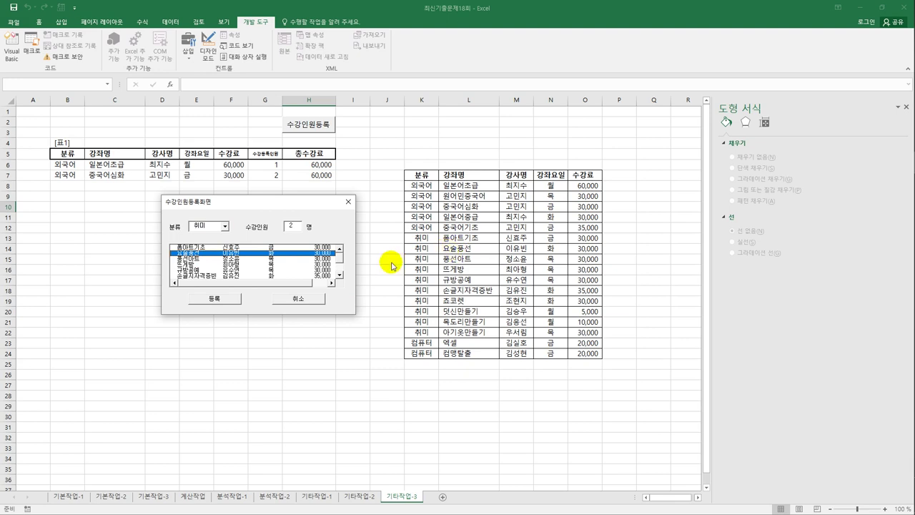
left_click(226, 301)
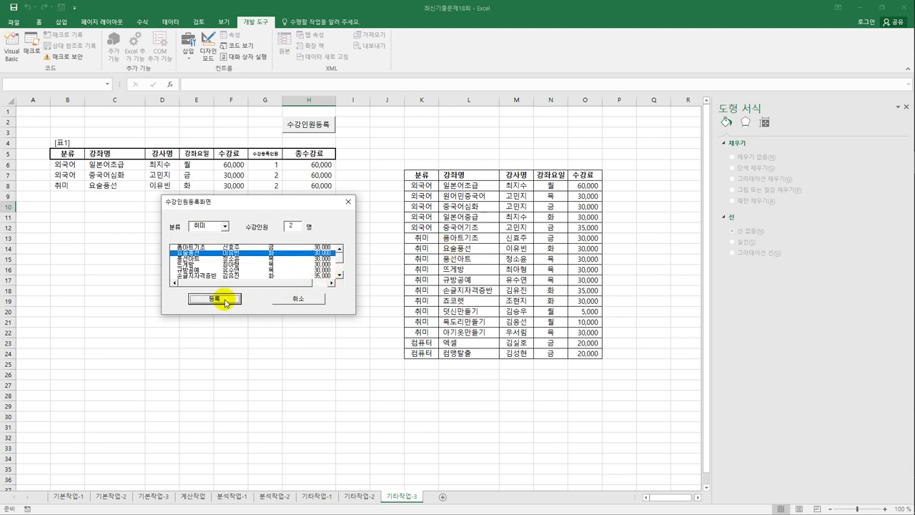
- Register category 컴퓨터, course 엑셀, with 3 enrollees into row 9
left_click(225, 226)
left_click(213, 250)
left_click(204, 248)
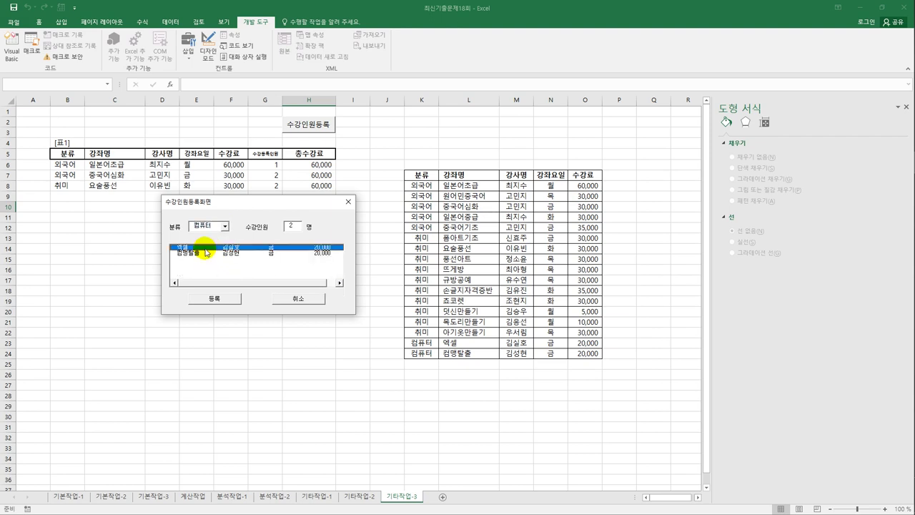
double_click(303, 228)
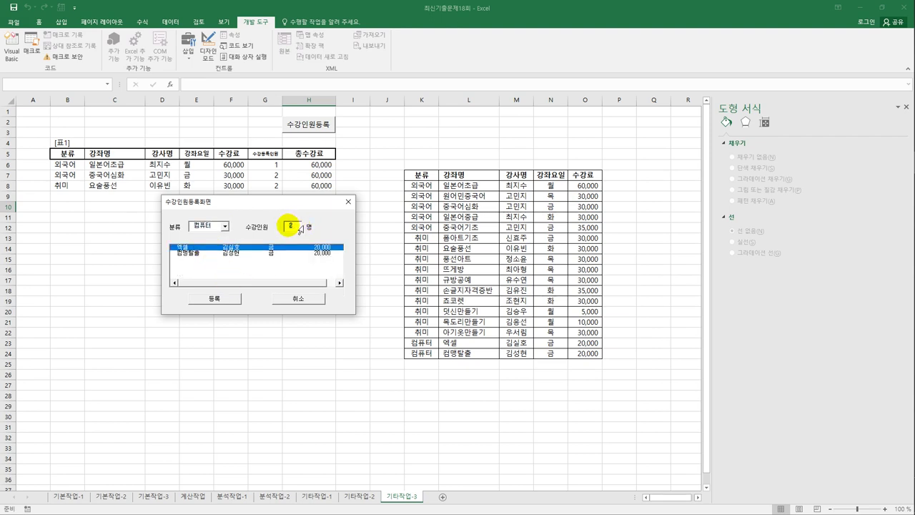
type("3")
left_click(215, 299)
- Cancel and close the registration form
left_click_drag(271, 203, 261, 276)
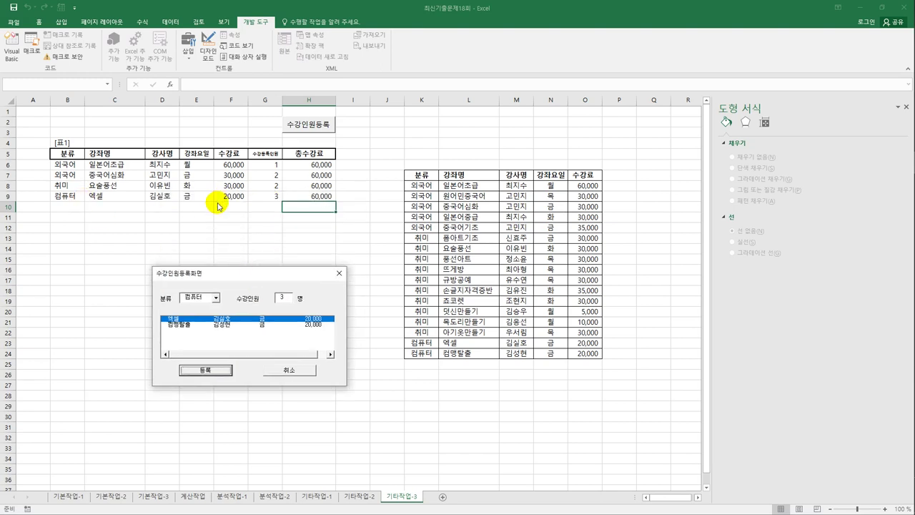
left_click(305, 371)
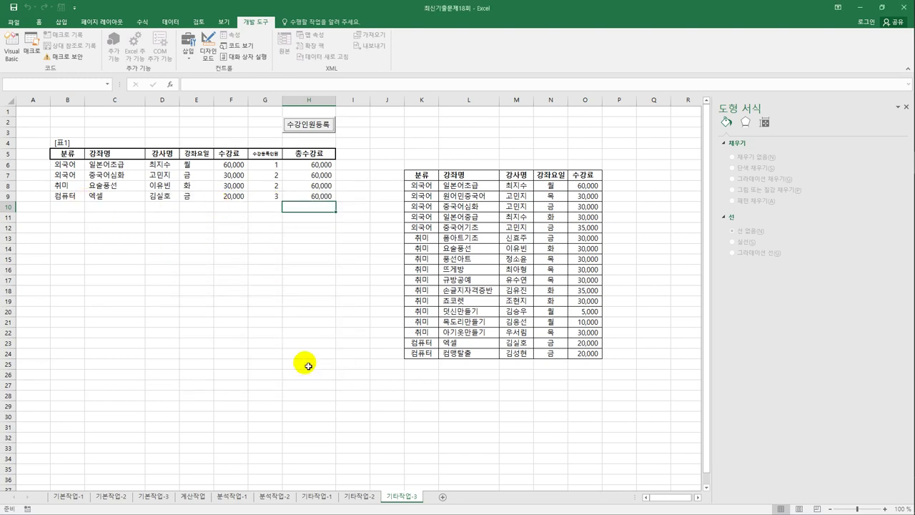
left_click(310, 332)
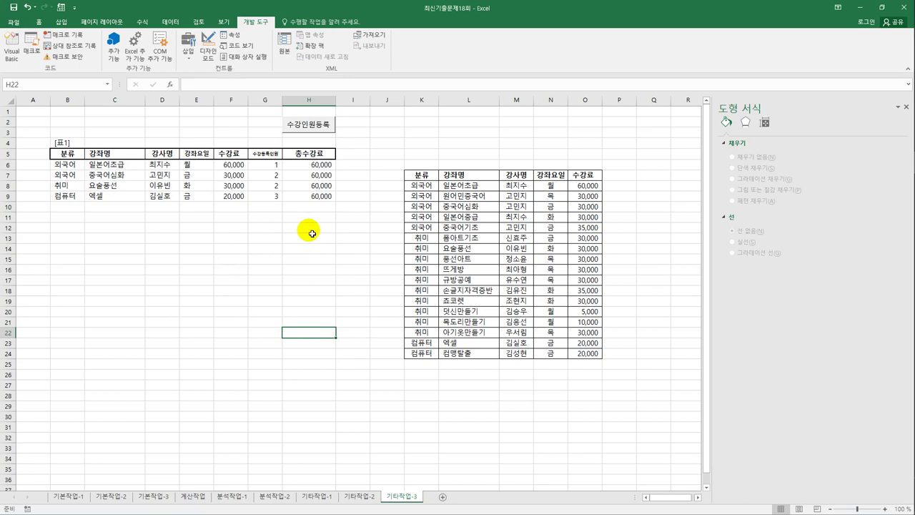